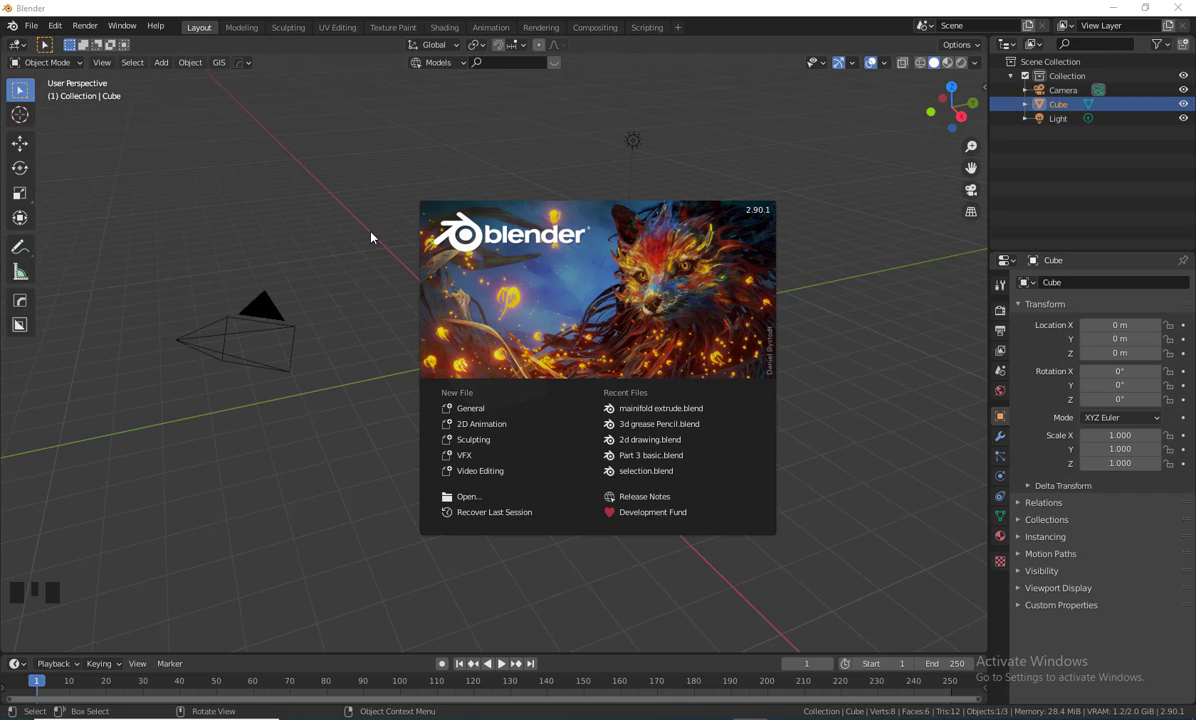
Dismiss the splash screen and switch to the Shading workspace for the default cube.
left_click(446, 32)
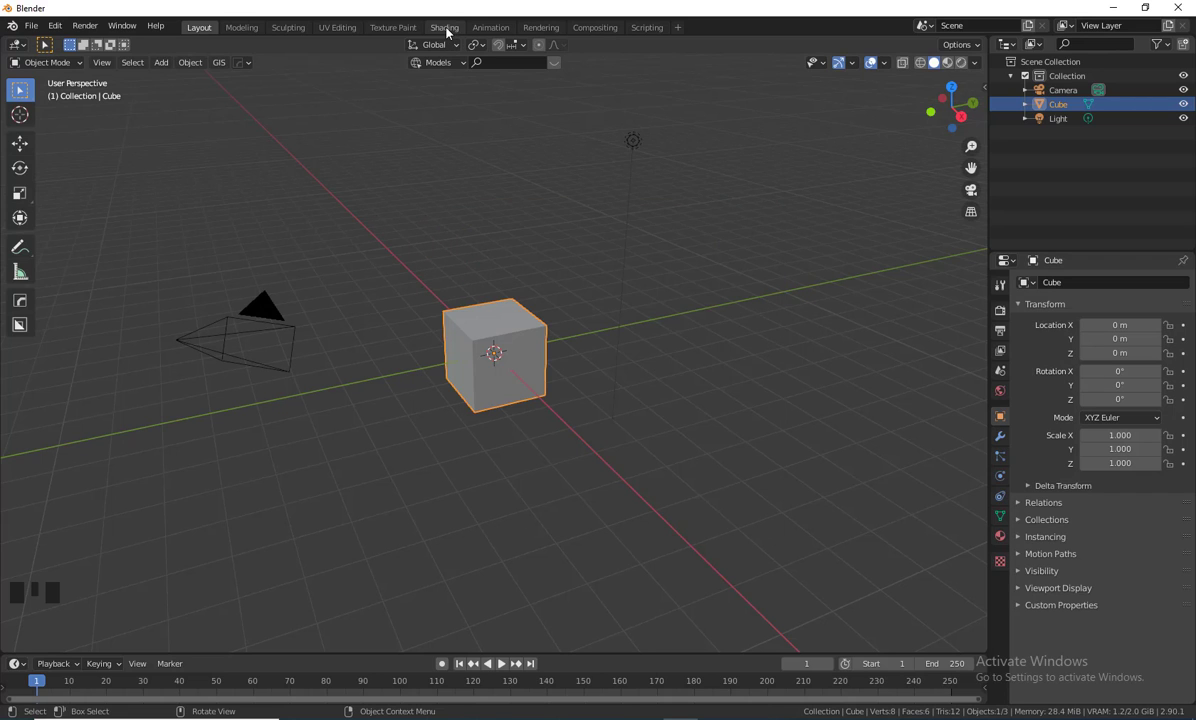
left_click(444, 28)
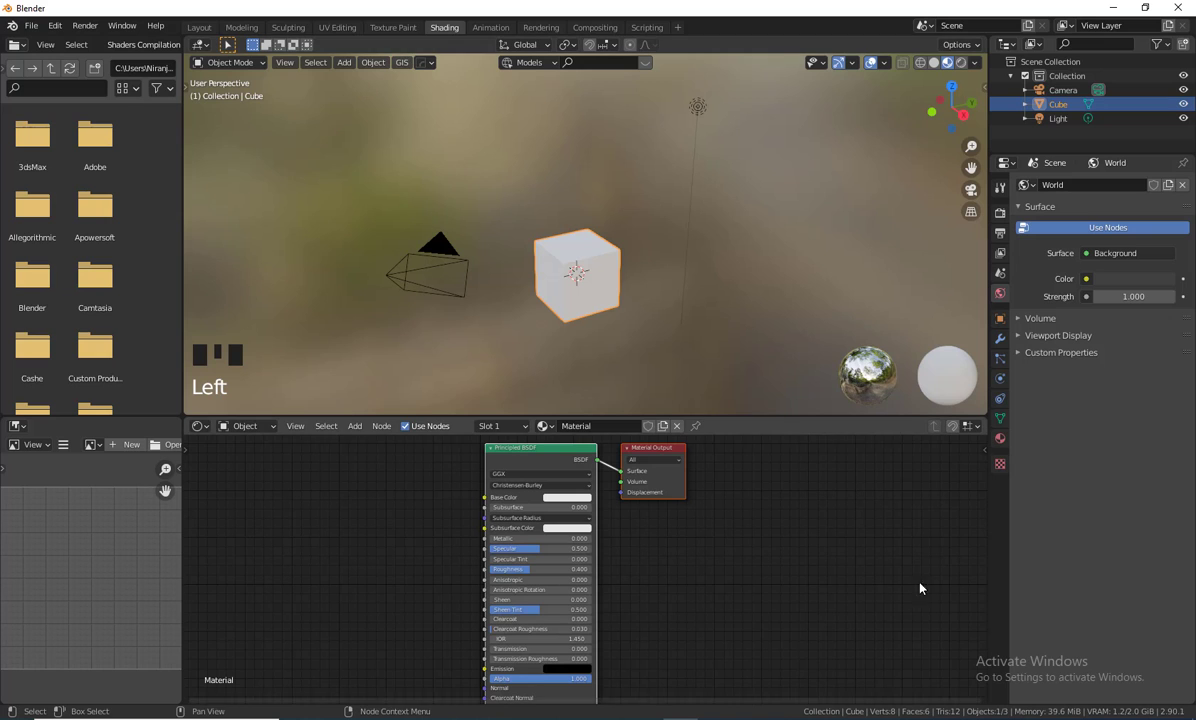
mouse_move(635, 356)
middle_mouse_down()
mouse_move(689, 347)
mouse_move(635, 350)
middle_mouse_up()
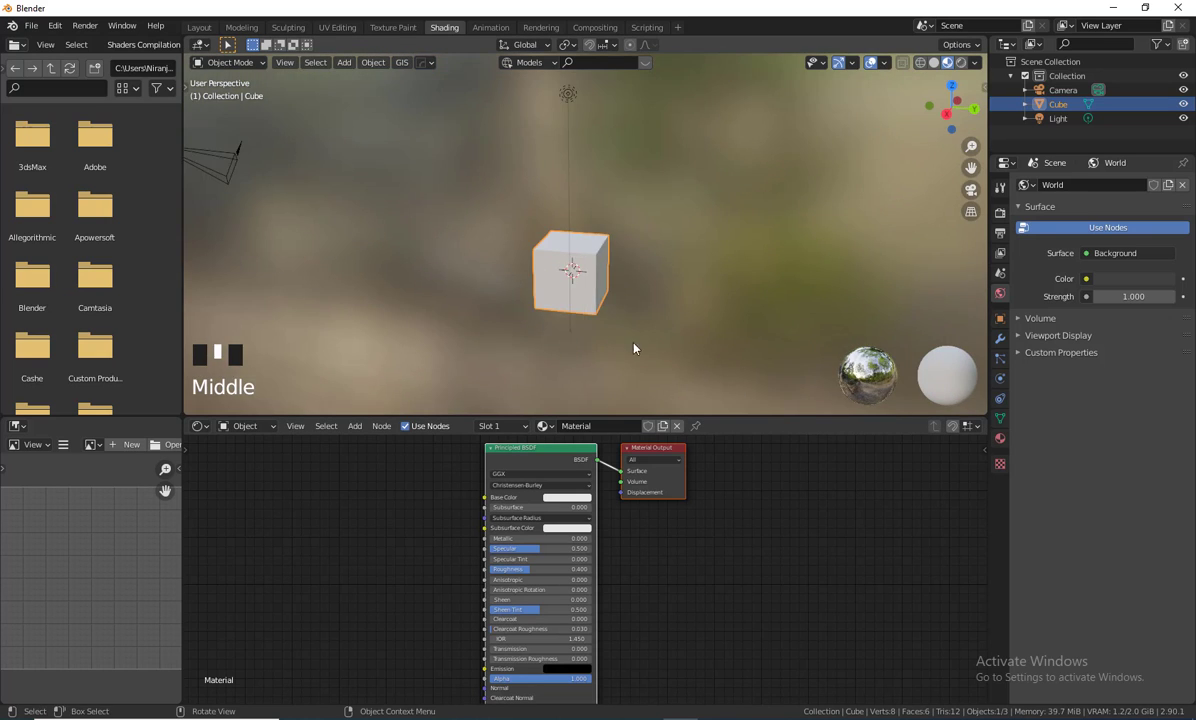
scroll(523, 360, "up", 3)
mouse_move(523, 360)
middle_mouse_down()
mouse_move(646, 355)
mouse_move(543, 311)
mouse_move(532, 357)
middle_mouse_up()
scroll(557, 329, "up", 1)
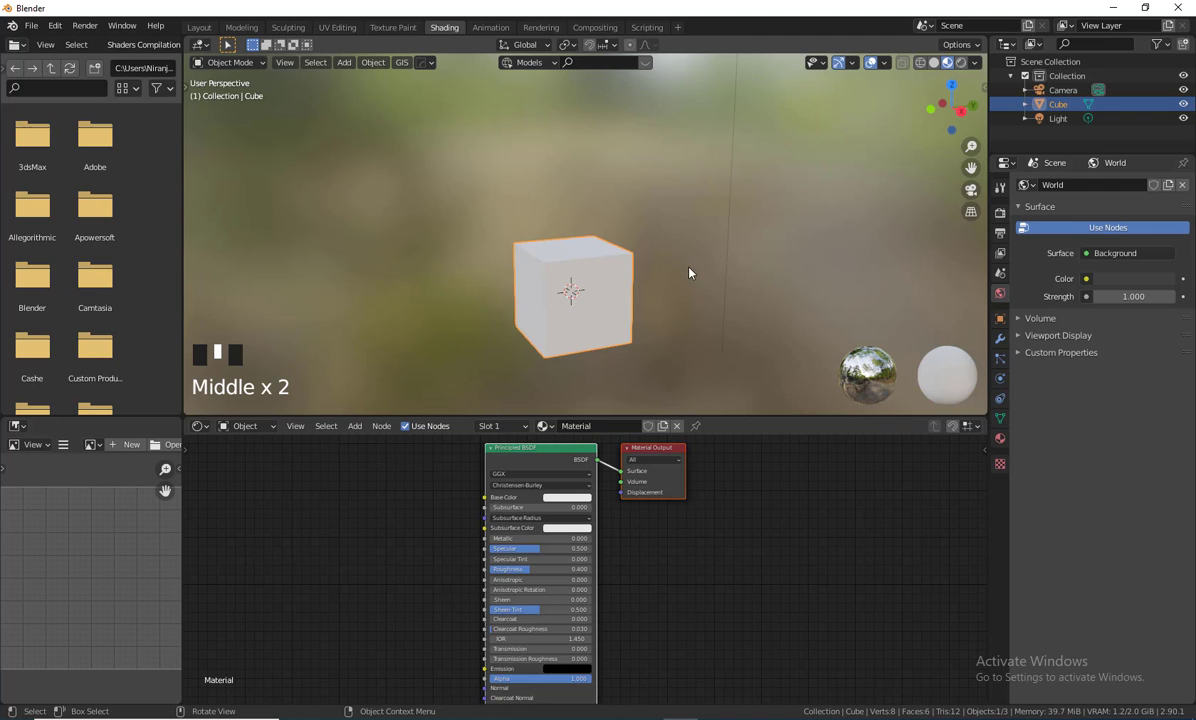
middle_click_drag(392, 254, 741, 318)
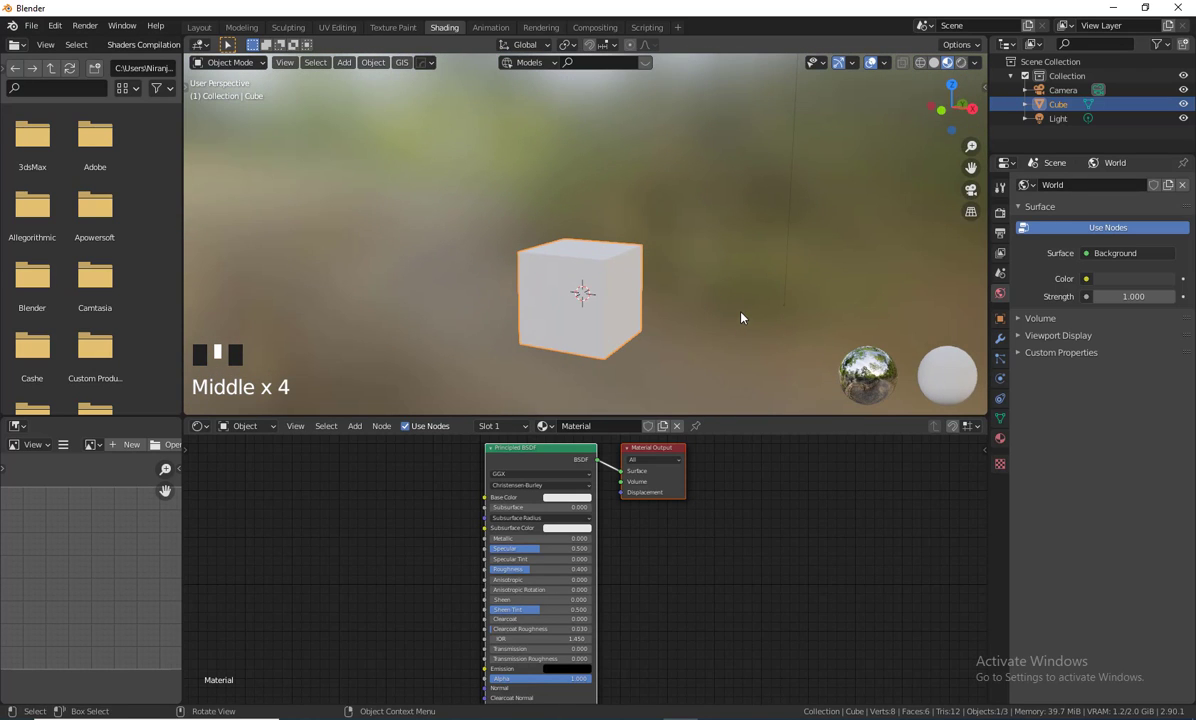
Compare the cube in Solid and Material Preview viewport shading.
left_click(934, 63)
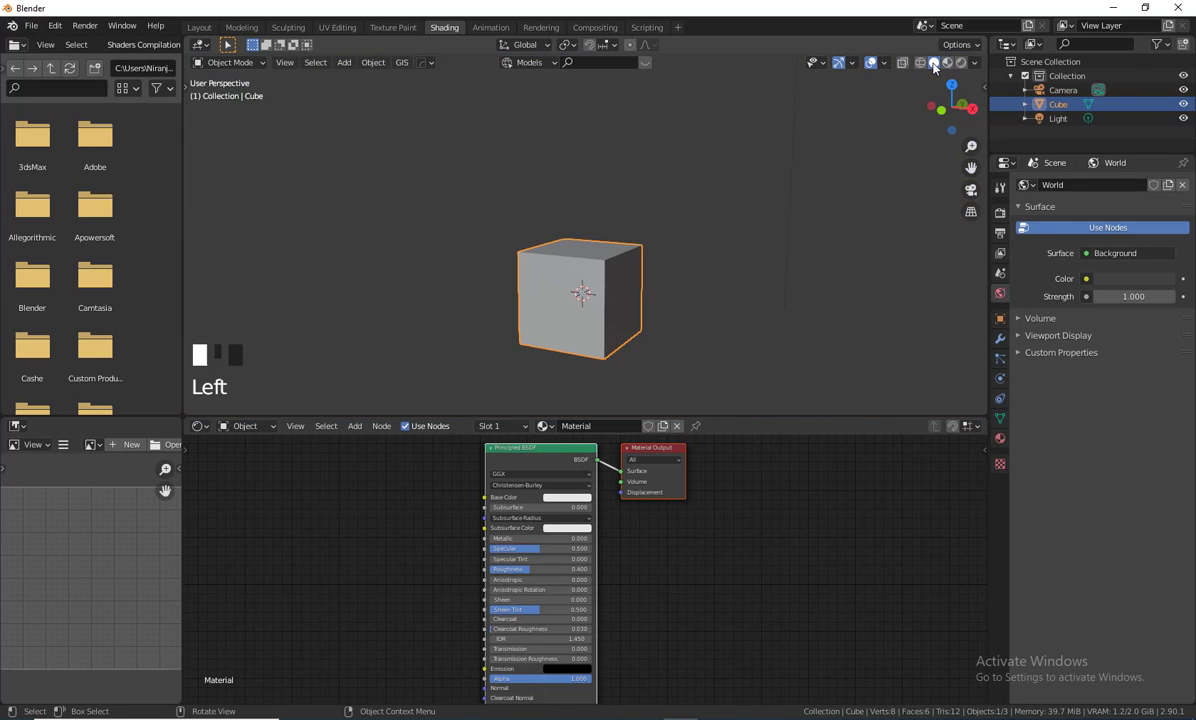
middle_click_drag(663, 254, 683, 219)
middle_click_drag(729, 285, 822, 243)
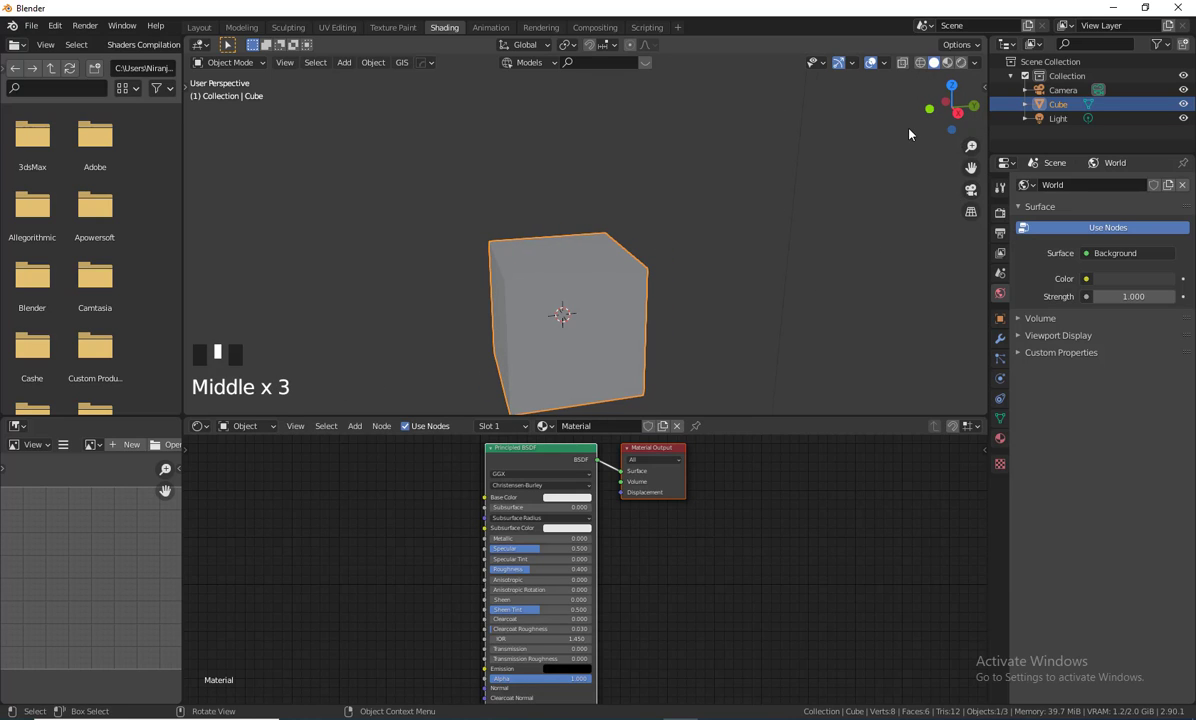
left_click(947, 63)
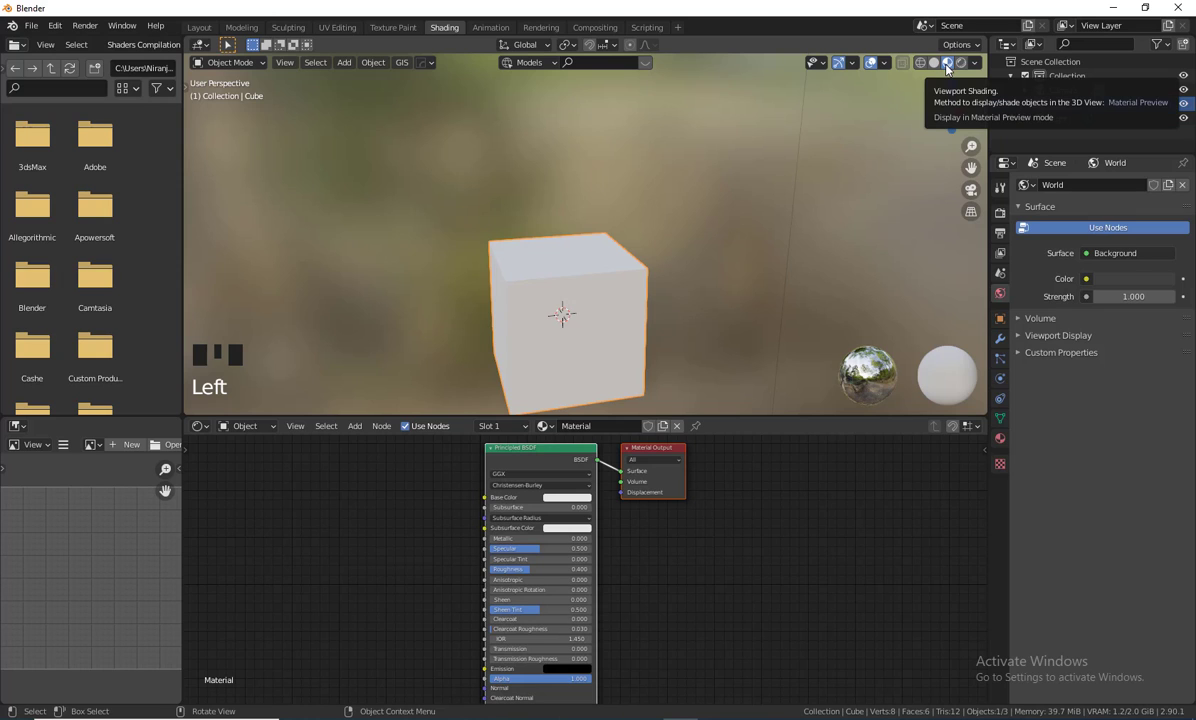
mouse_move(690, 279)
middle_mouse_down()
mouse_move(707, 286)
mouse_move(695, 288)
middle_mouse_up()
Shift both material nodes slightly down and set the 3D viewport's shading to Rendered.
left_click_drag(551, 449, 594, 493)
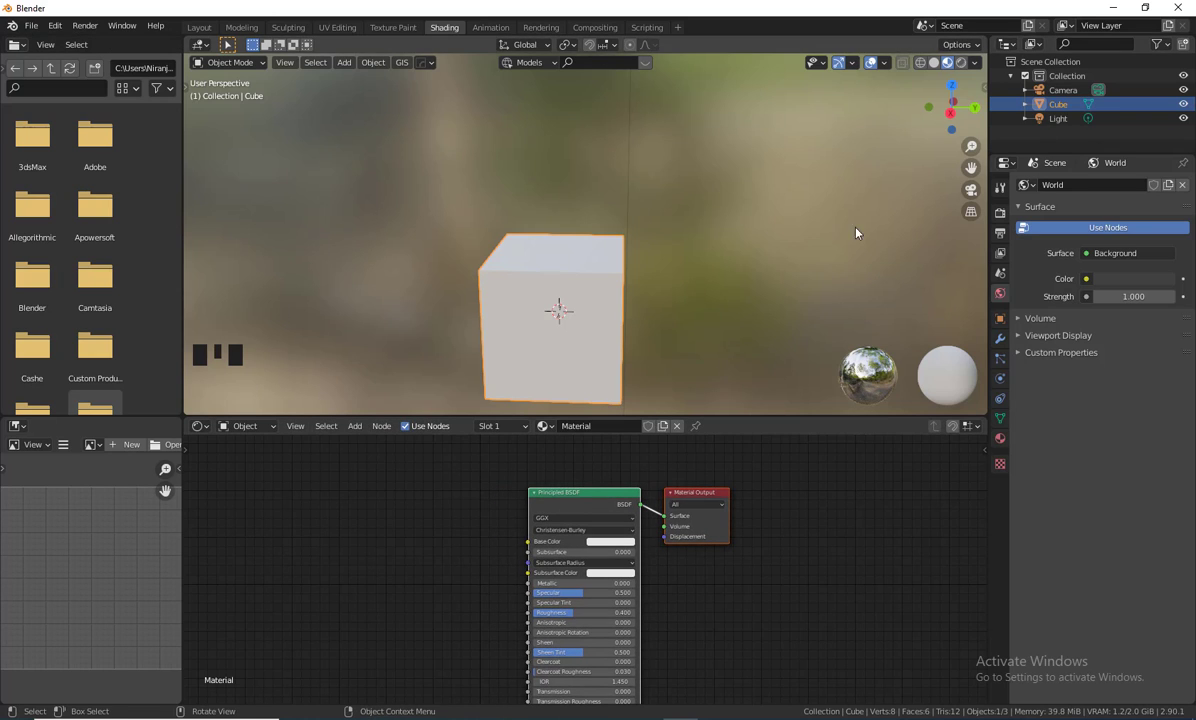
left_click(962, 63)
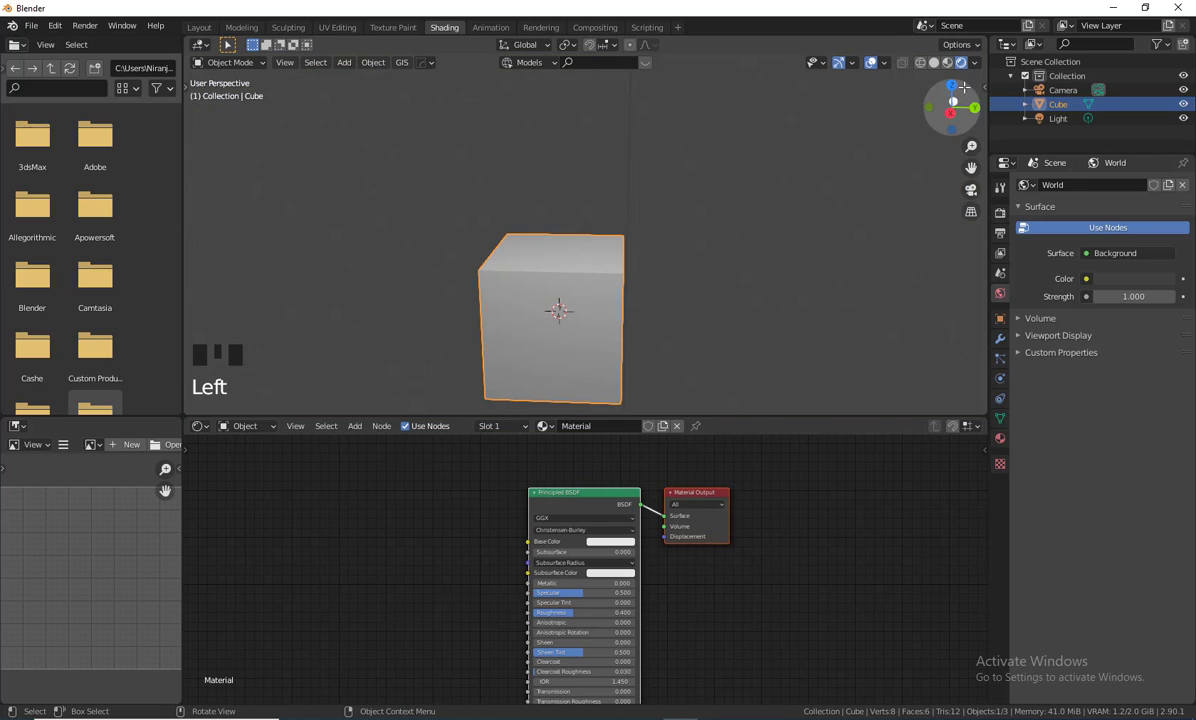
middle_click_drag(702, 269, 750, 301)
middle_click_drag(782, 184, 770, 205)
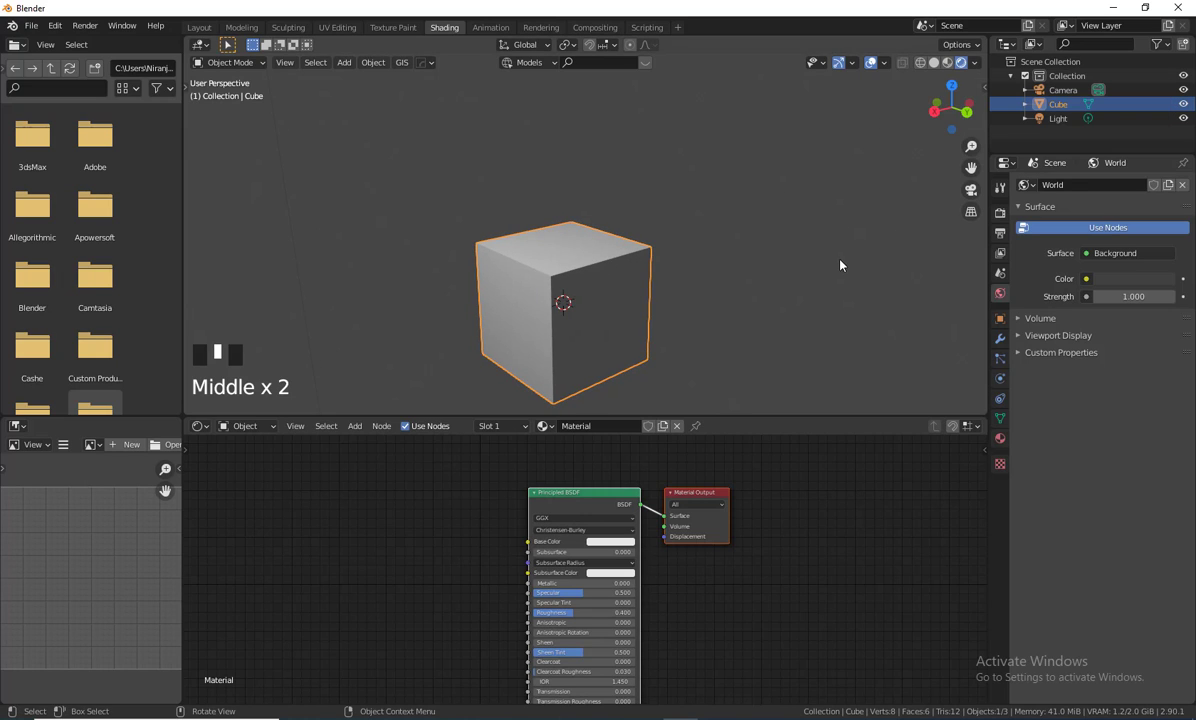
middle_click_drag(849, 256, 860, 259)
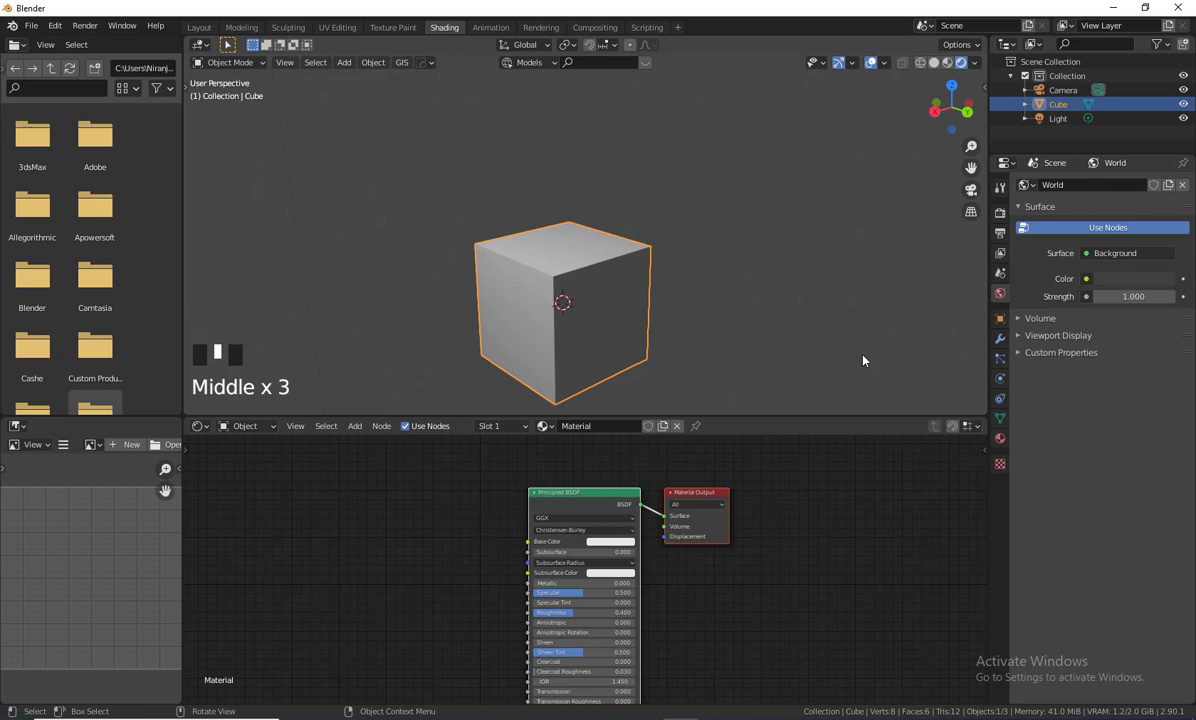
middle_click_drag(863, 360, 870, 350)
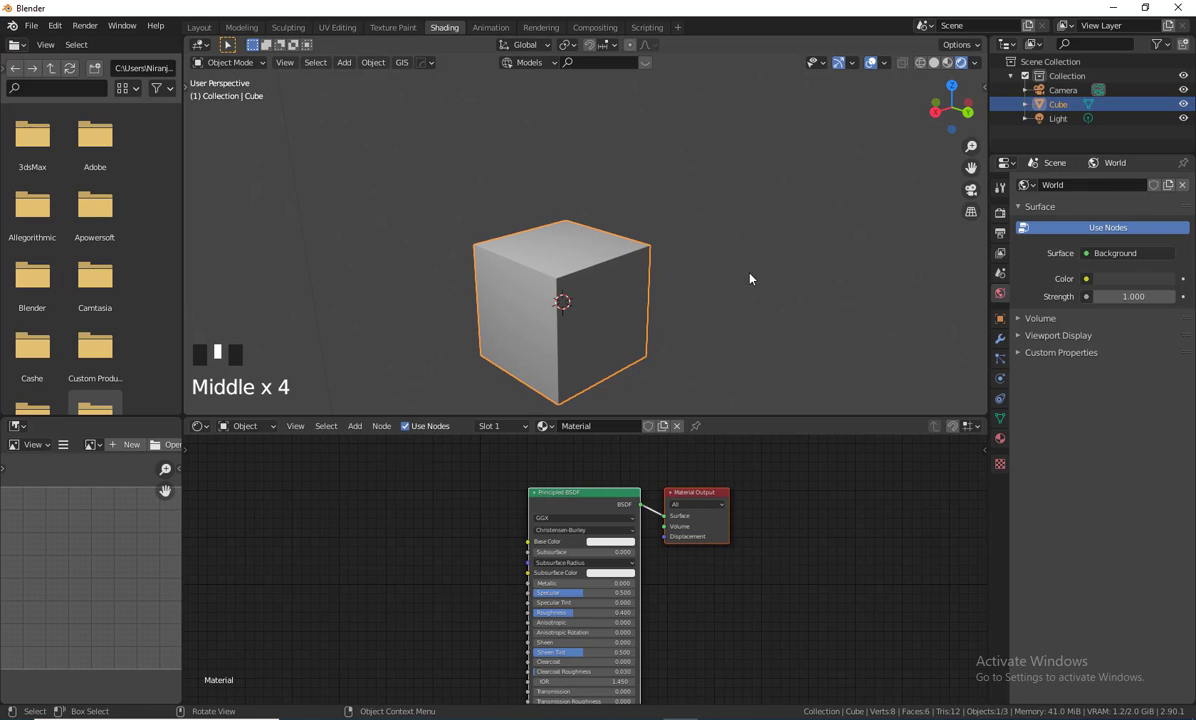
middle_click_drag(750, 279, 745, 286)
Show the cube's material properties and reposition the two shader nodes together.
left_click_drag(524, 487, 582, 485)
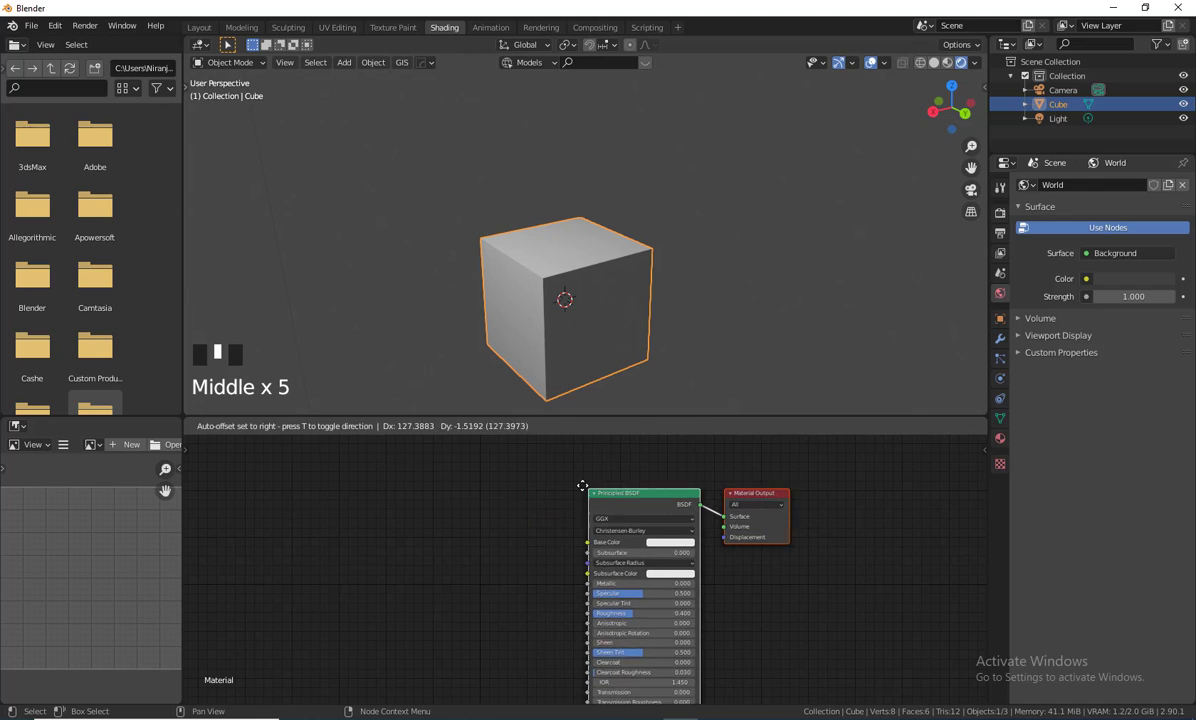
key("Escape")
left_click(999, 438)
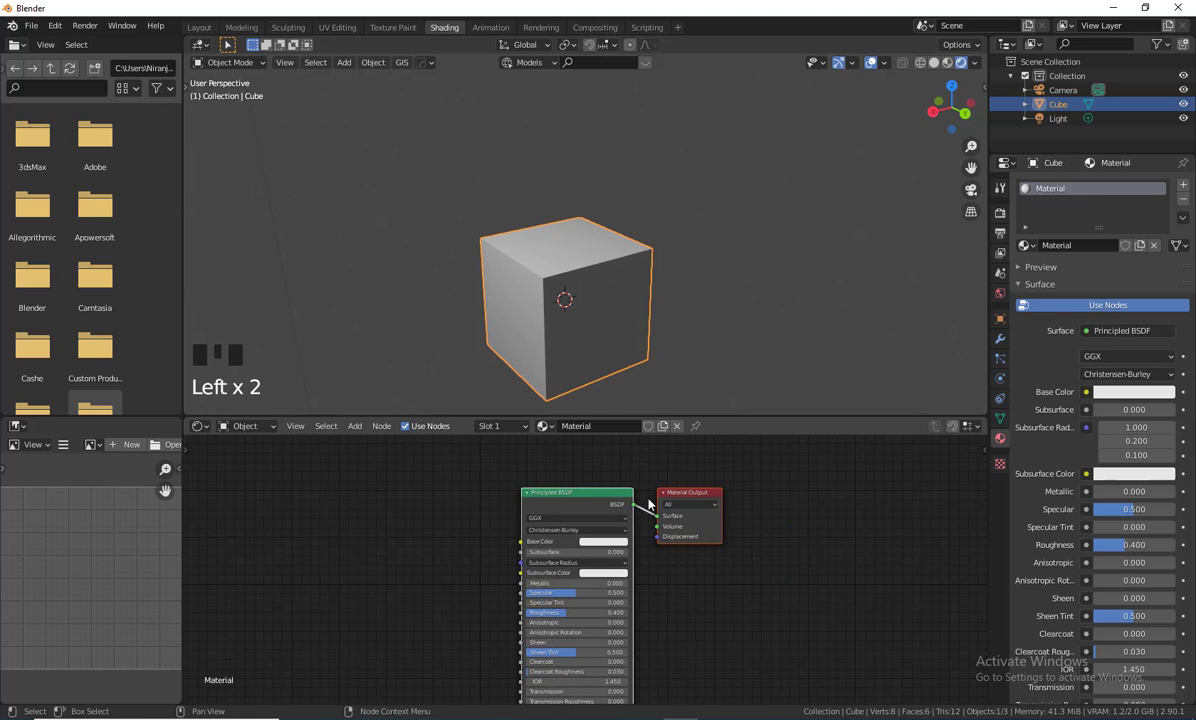
scroll(648, 503, "up", 2)
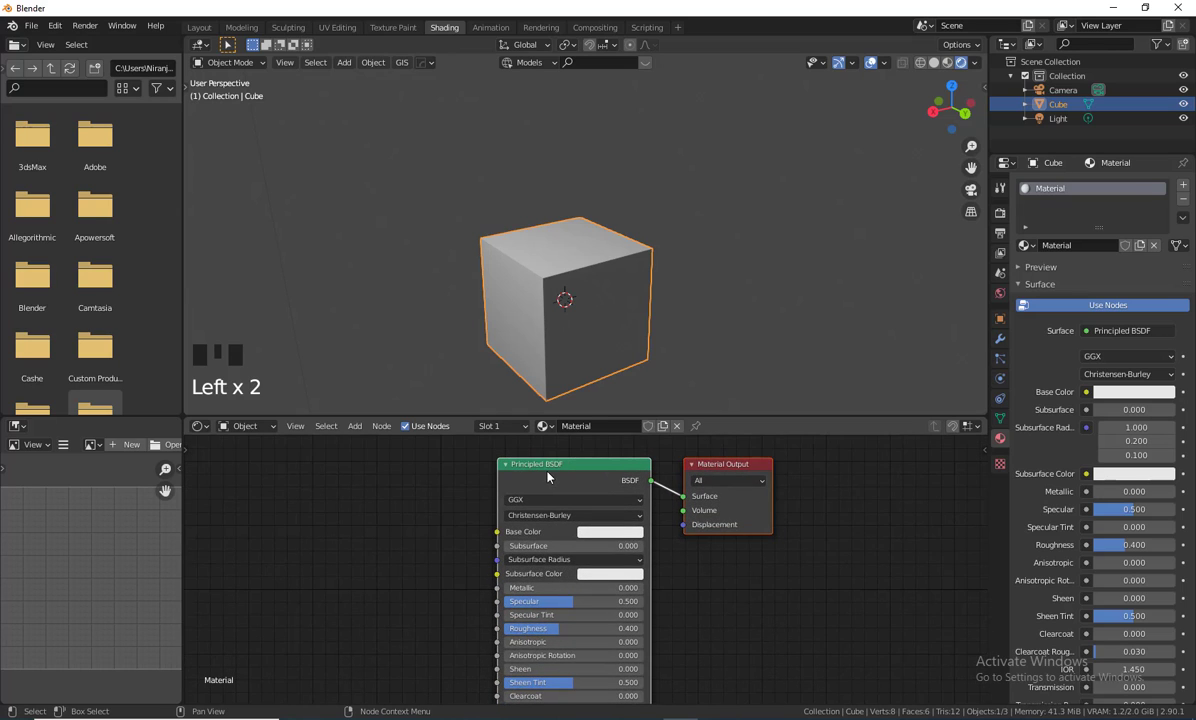
left_click_drag(579, 472, 574, 500)
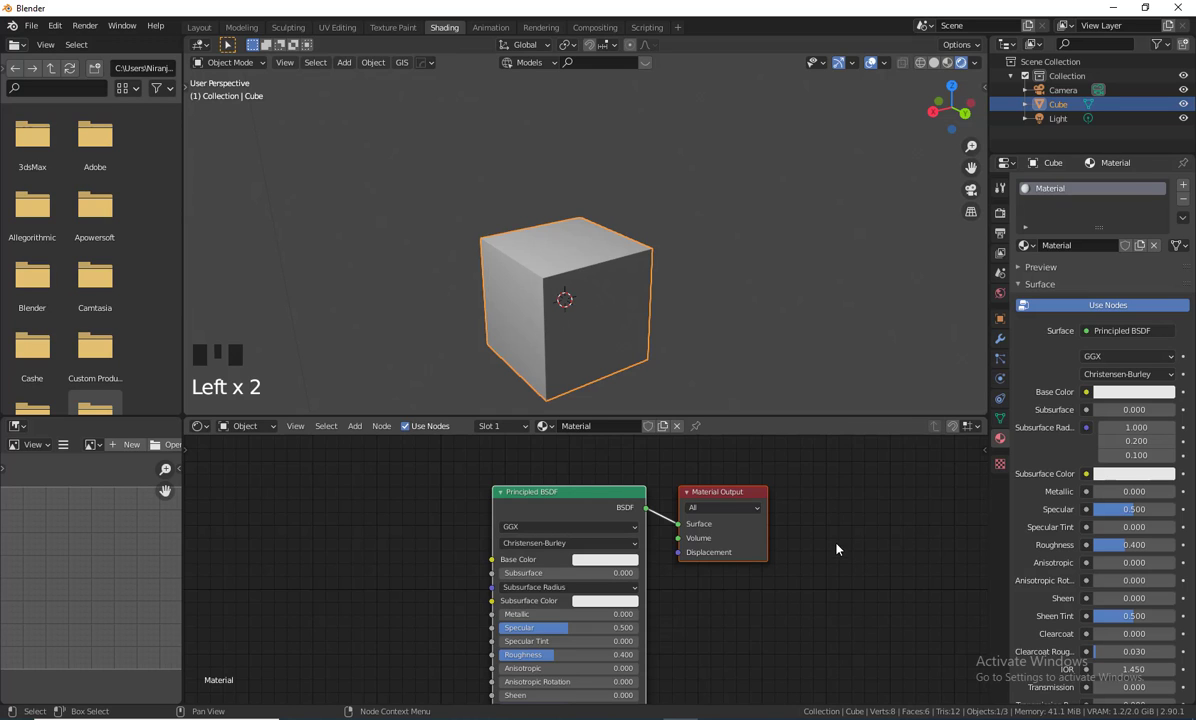
Examine the cube in the 3D viewport and its Principled BSDF and Material Output nodes.
middle_click_drag(840, 525, 769, 573, "shift")
middle_click_drag(798, 323, 730, 255, "shift")
mouse_move(814, 491)
middle_mouse_down("shift")
mouse_move(780, 615)
mouse_move(612, 495)
mouse_move(876, 507)
mouse_move(801, 502)
mouse_move(820, 499)
middle_mouse_up("shift")
scroll(819, 499, "down", 3)
scroll(819, 499, "up", 4)
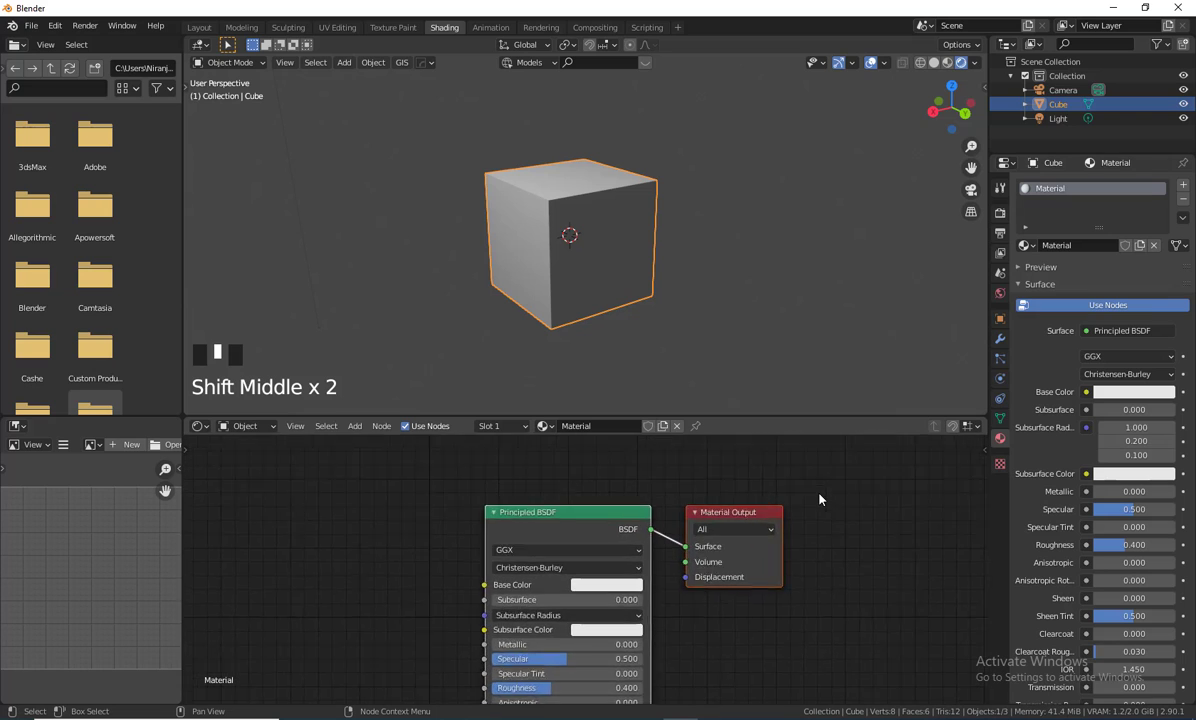
scroll(819, 499, "down", 1)
scroll(819, 499, "up", 2)
scroll(820, 497, "down", 1)
mouse_move(836, 494)
middle_mouse_down("shift")
mouse_move(843, 537)
mouse_move(818, 497)
mouse_move(838, 503)
middle_mouse_up("shift")
scroll(848, 535, "down", 2)
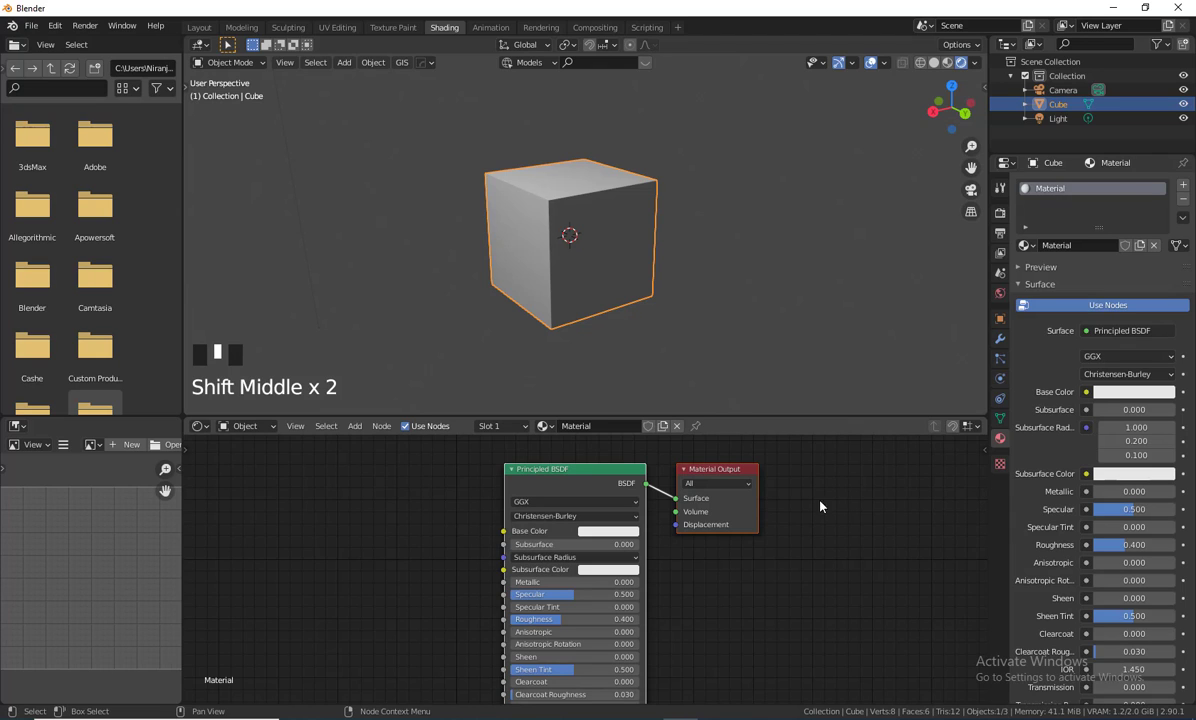
Rearrange the Principled BSDF and Material Output nodes individually, leaving a wider gap between them.
left_click_drag(577, 479, 537, 492)
left_click(723, 478)
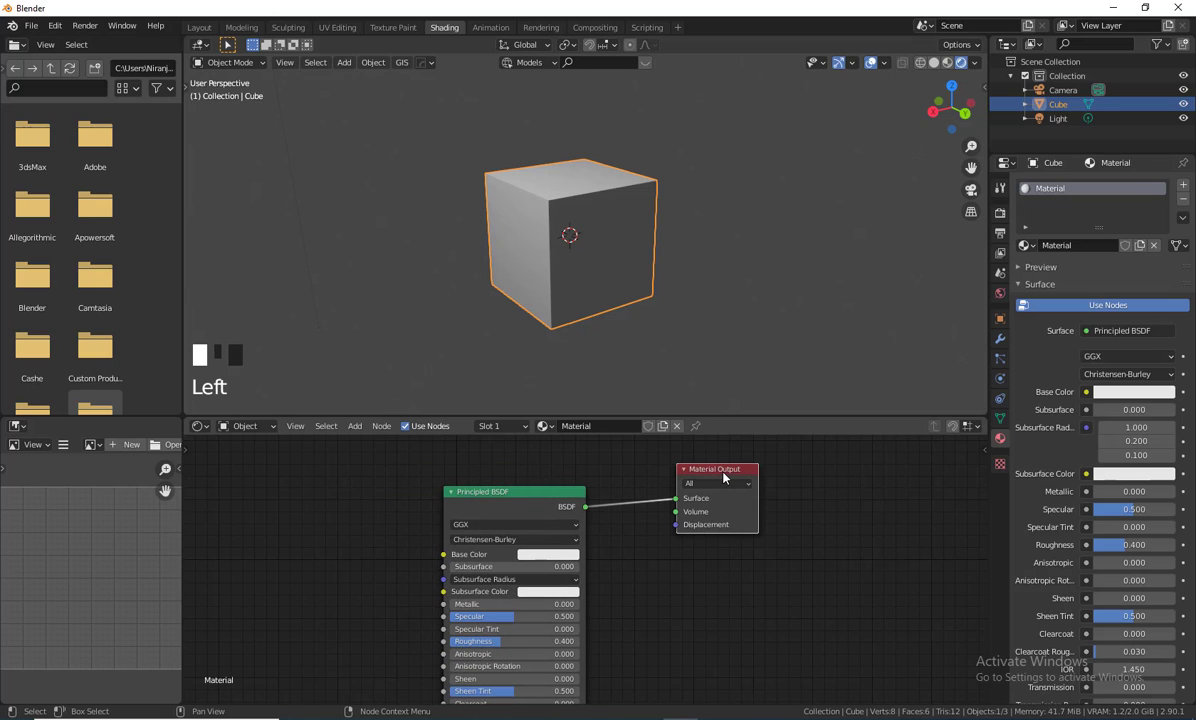
mouse_move(723, 478)
left_mouse_down()
mouse_move(745, 458)
mouse_move(719, 481)
left_mouse_up()
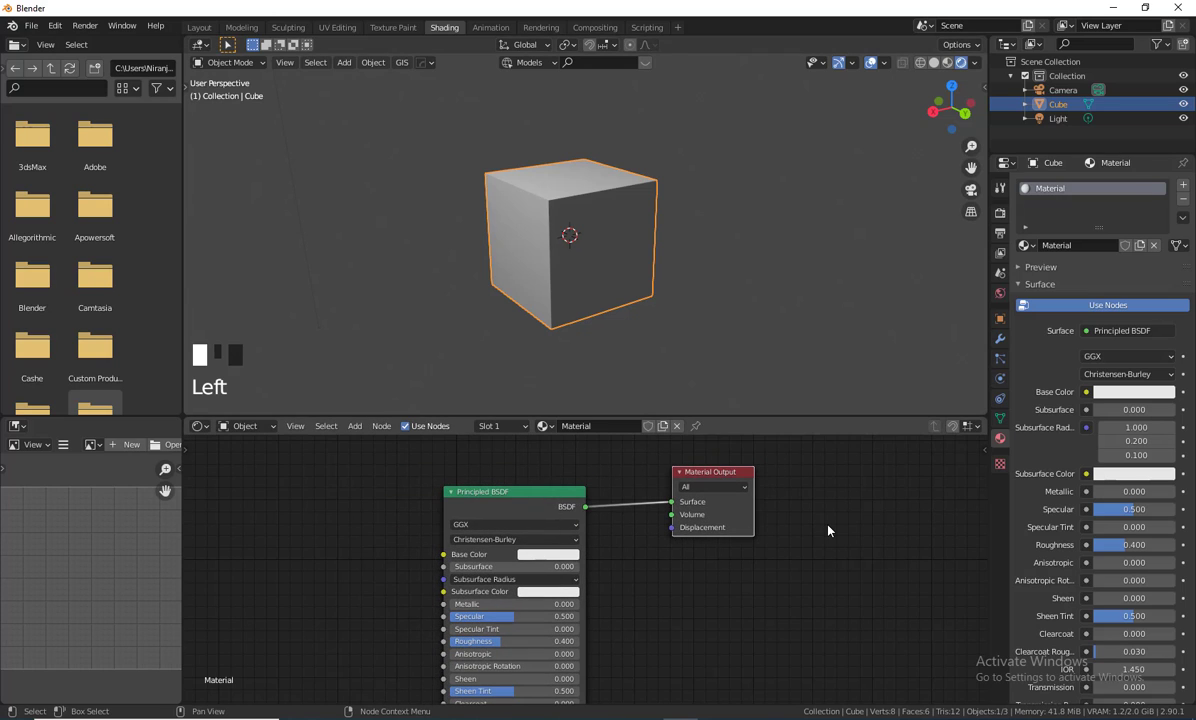
scroll(790, 530, "down", 3)
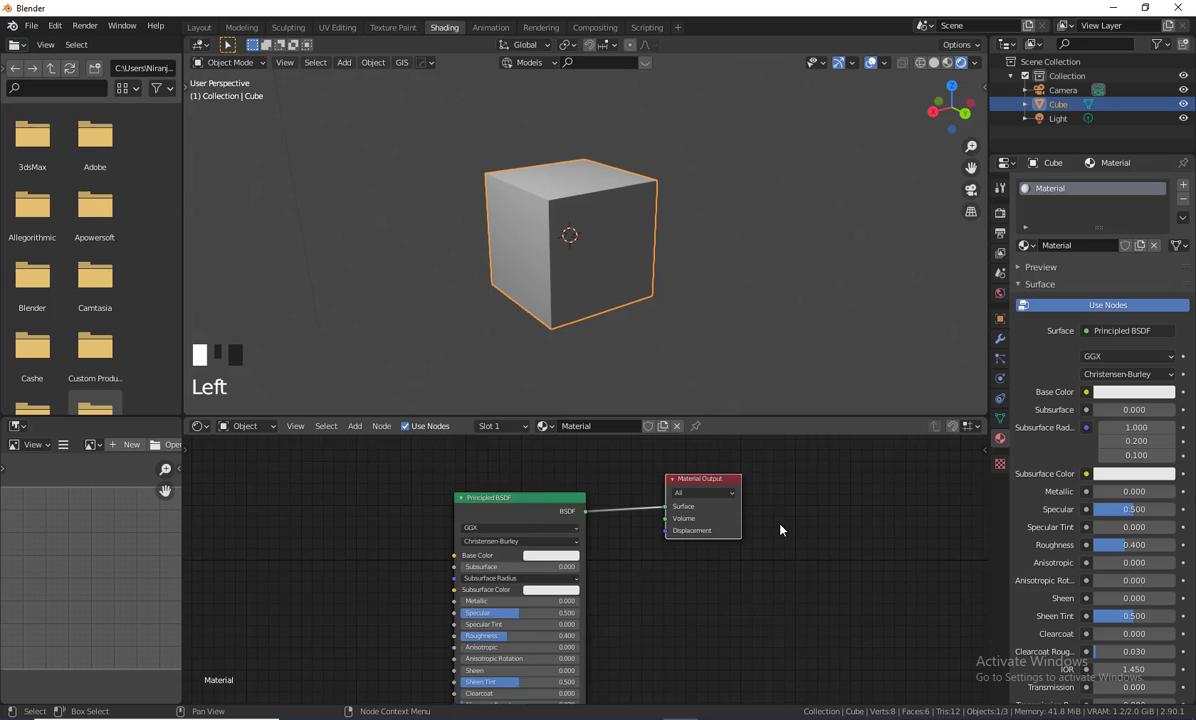
left_click_drag(542, 509, 564, 505)
Try to rotate the Principled BSDF node alone and both nodes together.
left_click(539, 500)
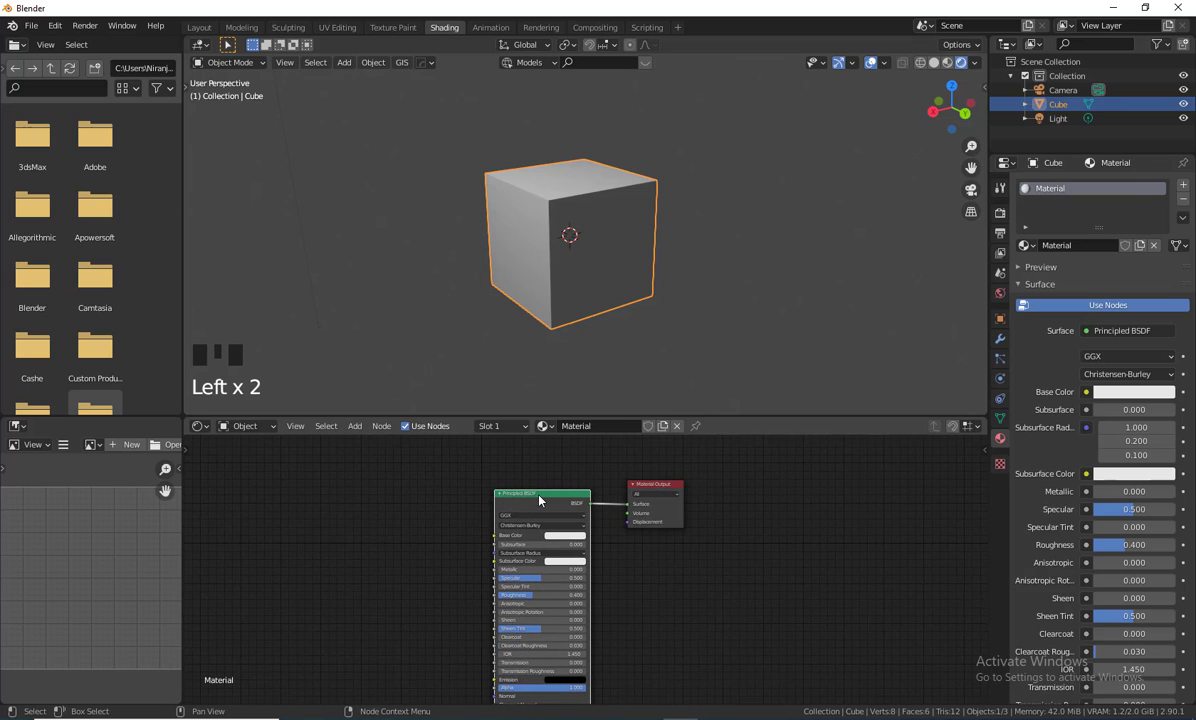
key("r")
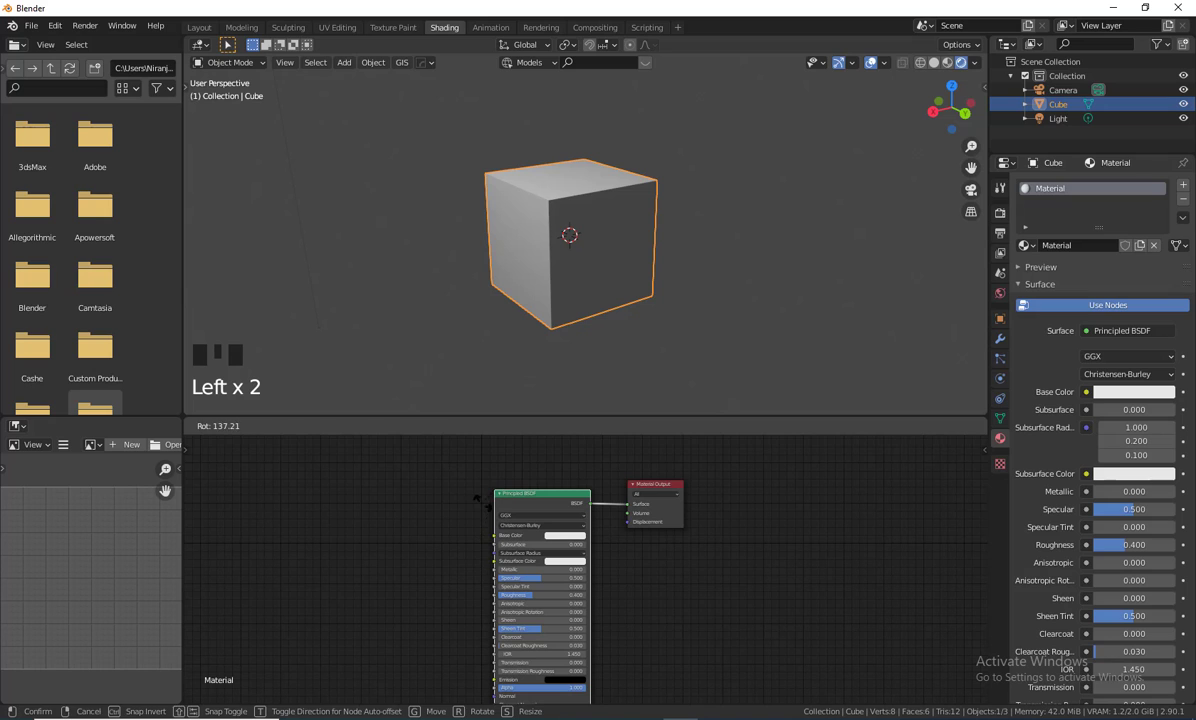
left_click(480, 498)
left_click_drag(433, 451, 825, 703)
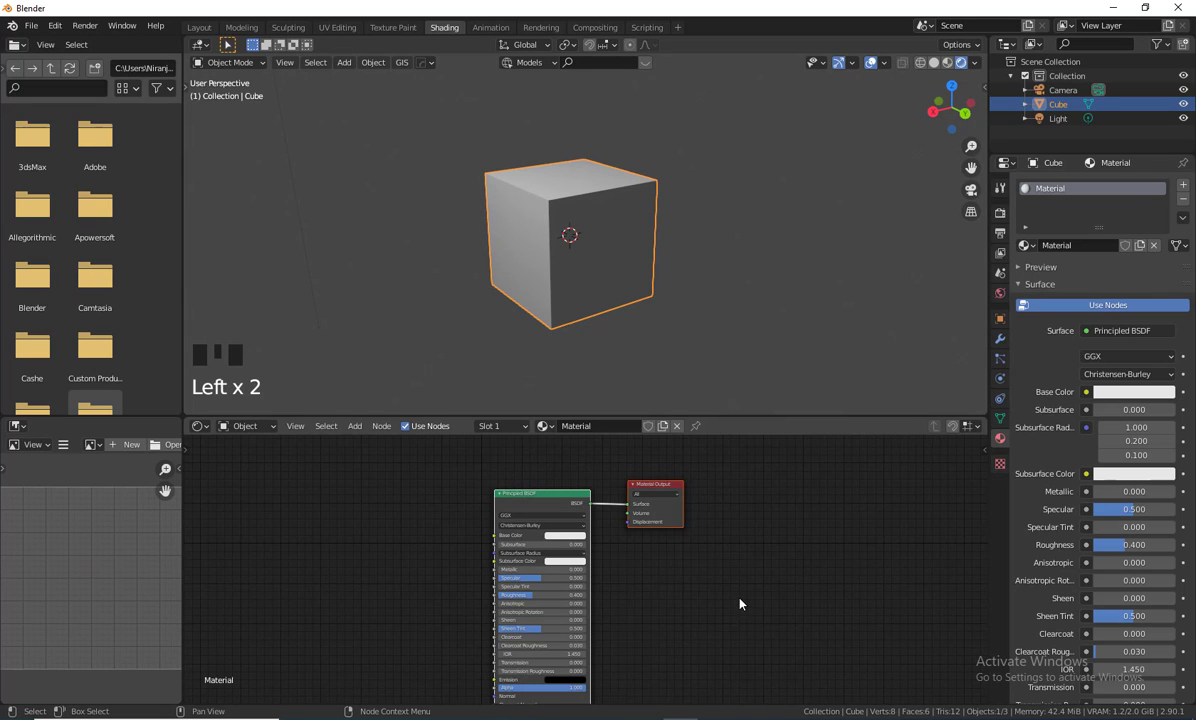
key("r")
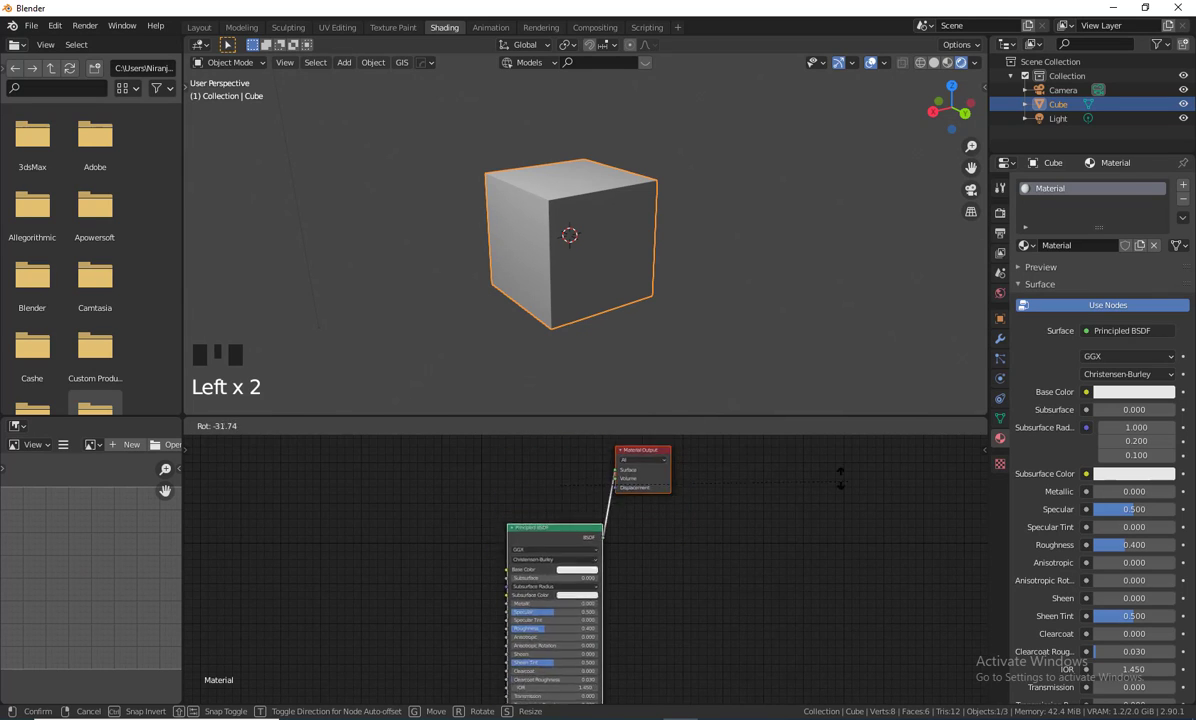
right_click(747, 664)
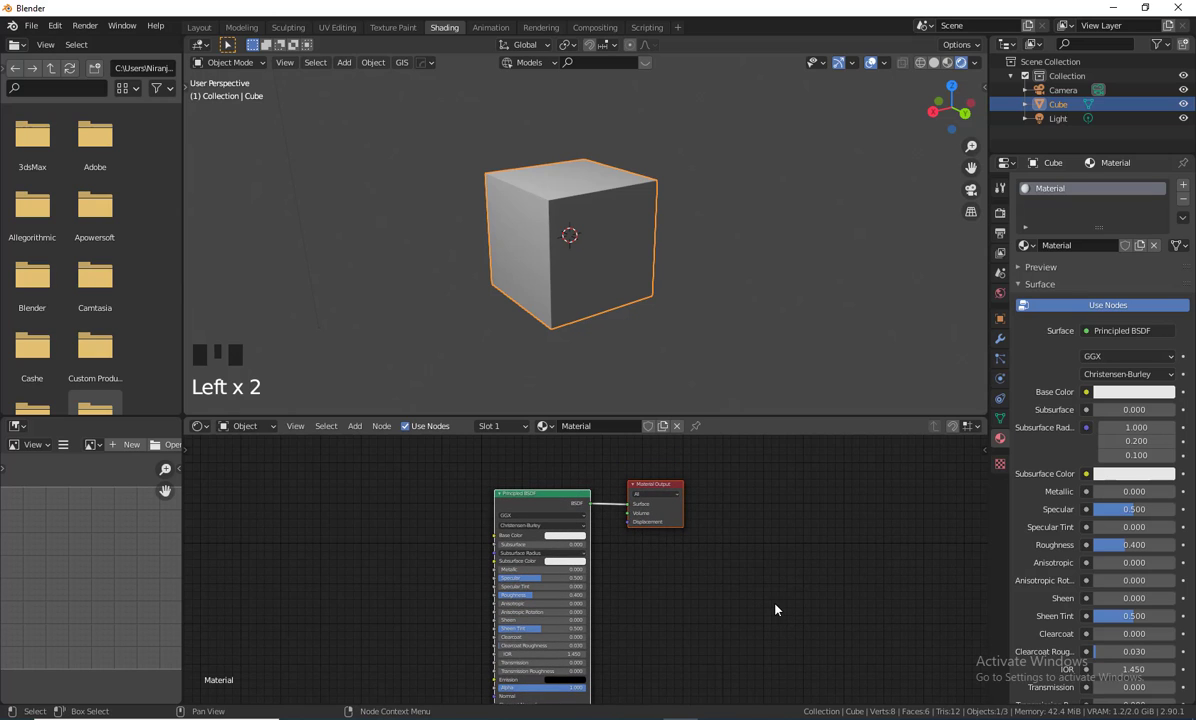
Scale both selected material nodes to spread them farther apart.
left_click_drag(380, 433, 844, 610)
key("s")
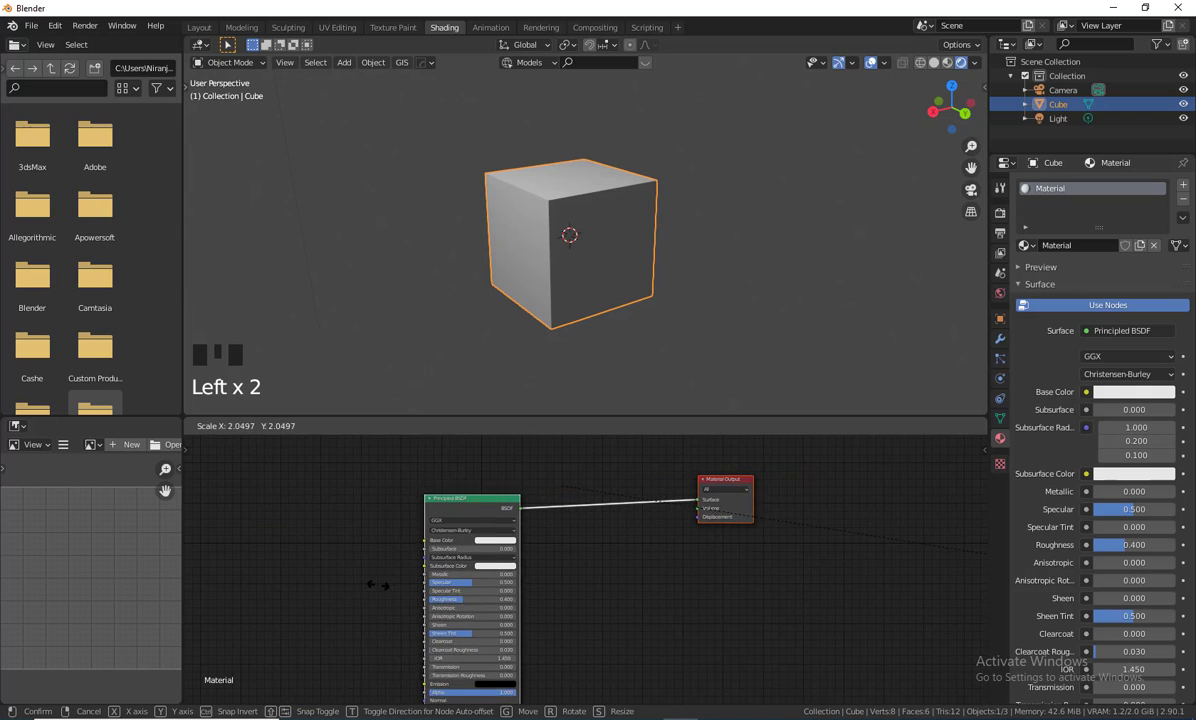
left_click(222, 506)
scroll(694, 592, "down", 4)
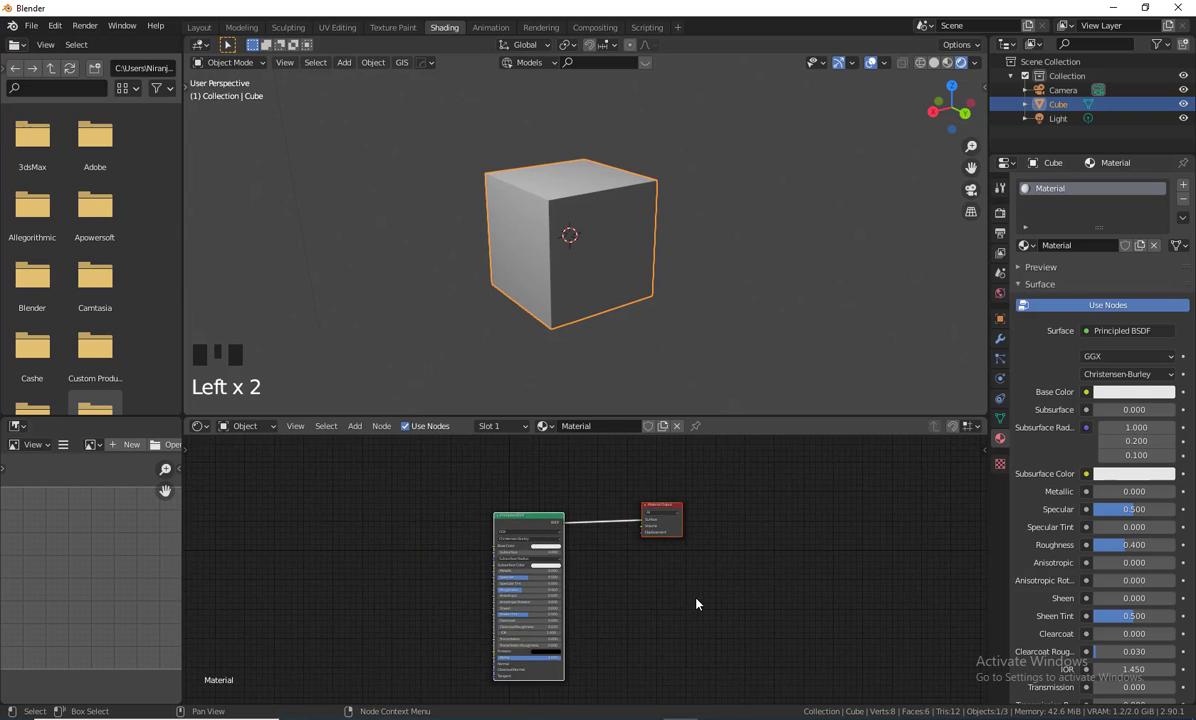
scroll(697, 602, "up", 3)
middle_click_drag(702, 600, 700, 576)
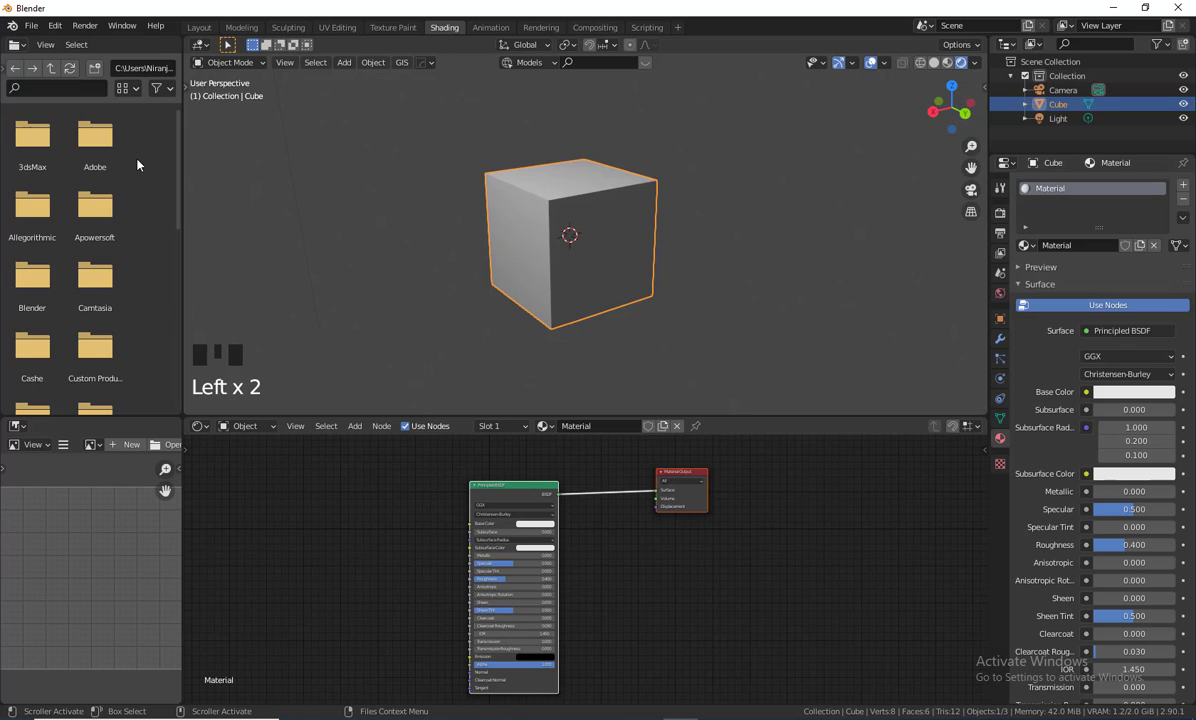
Show the file browser's list of volumes and system folders and widen the browser area.
left_click(5, 68)
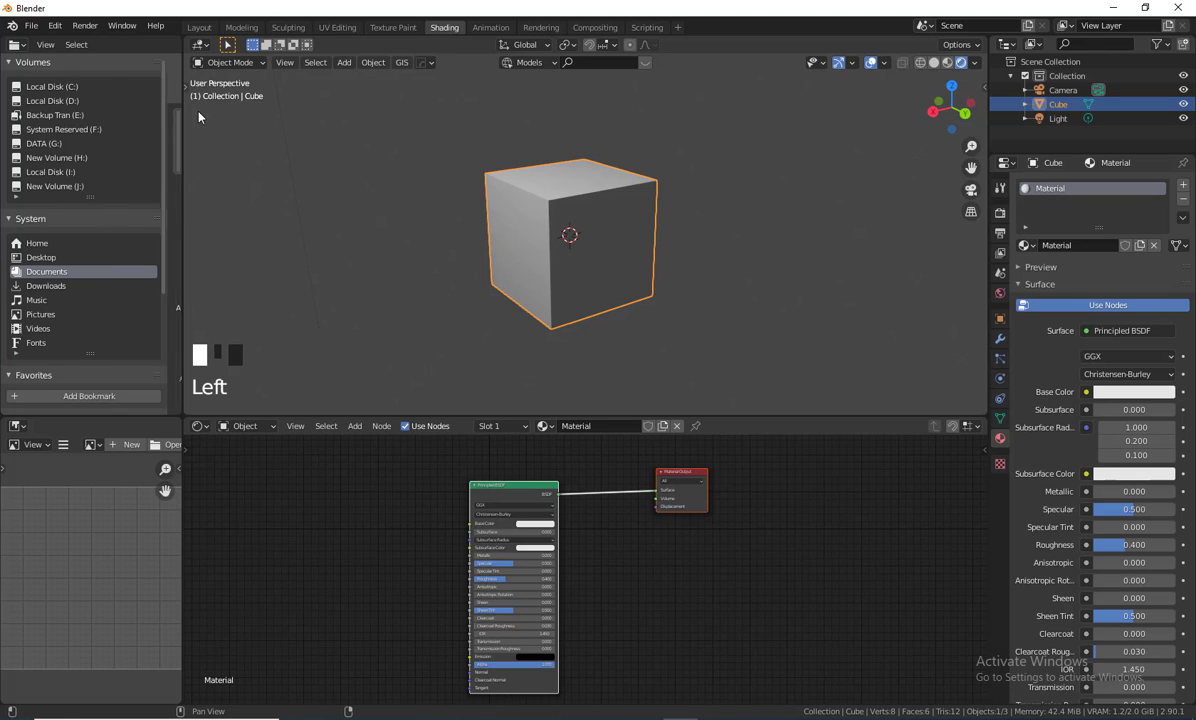
left_click_drag(180, 152, 352, 176)
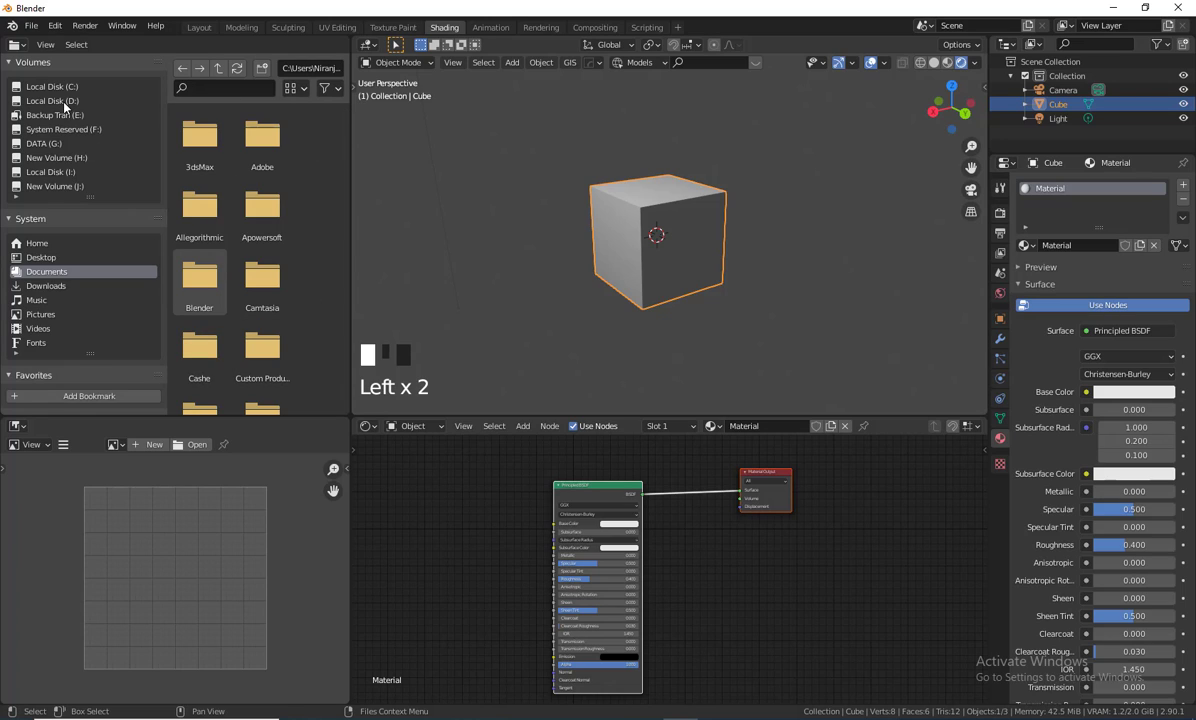
Browse to the Arnold folder on Local Disk (D:) and select the Caustic Maps folder.
left_click(64, 101)
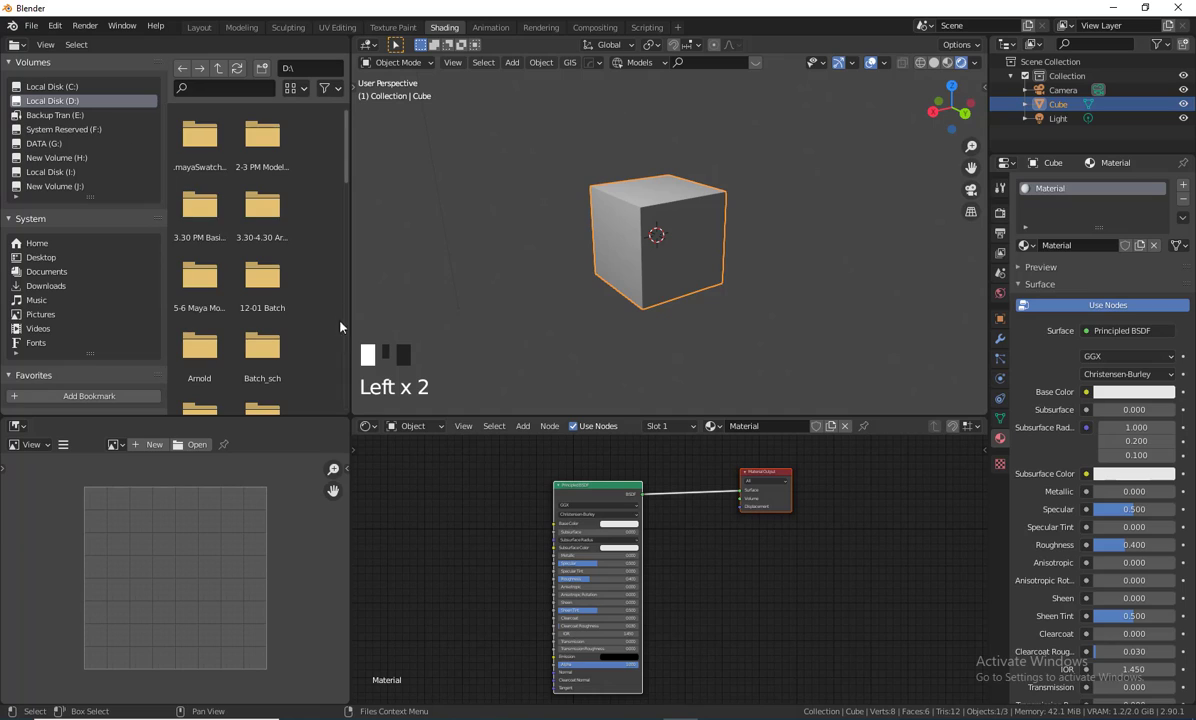
double_click(199, 348)
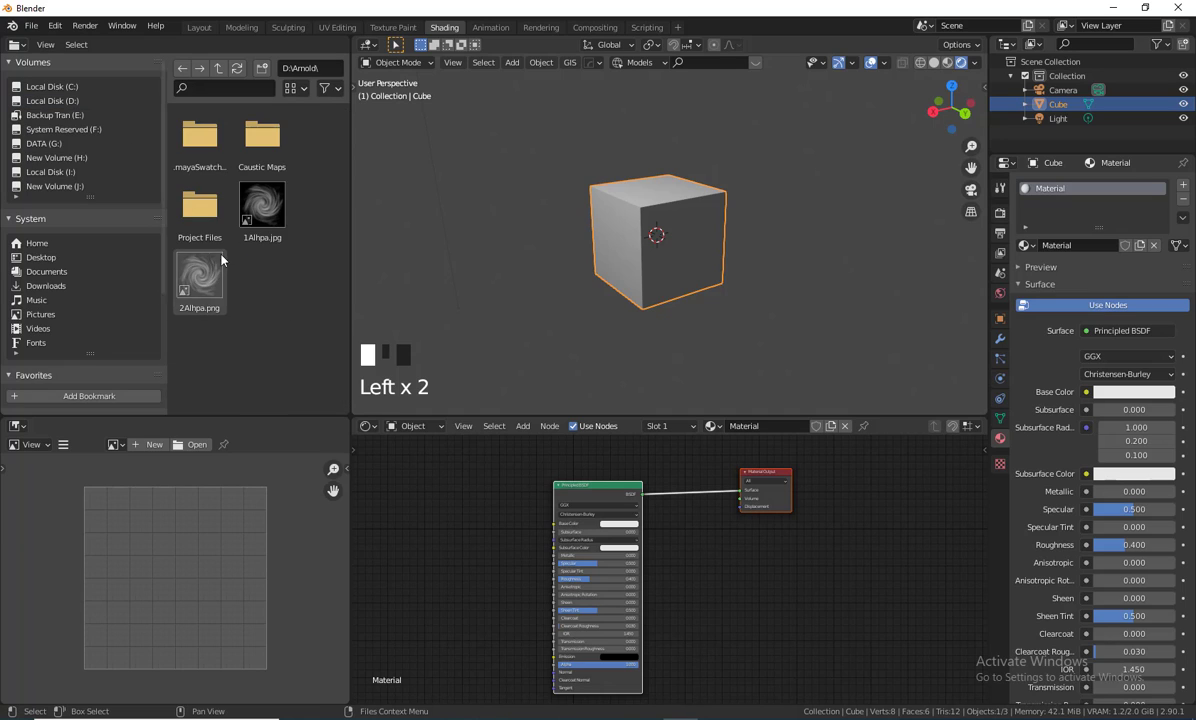
left_click(267, 154)
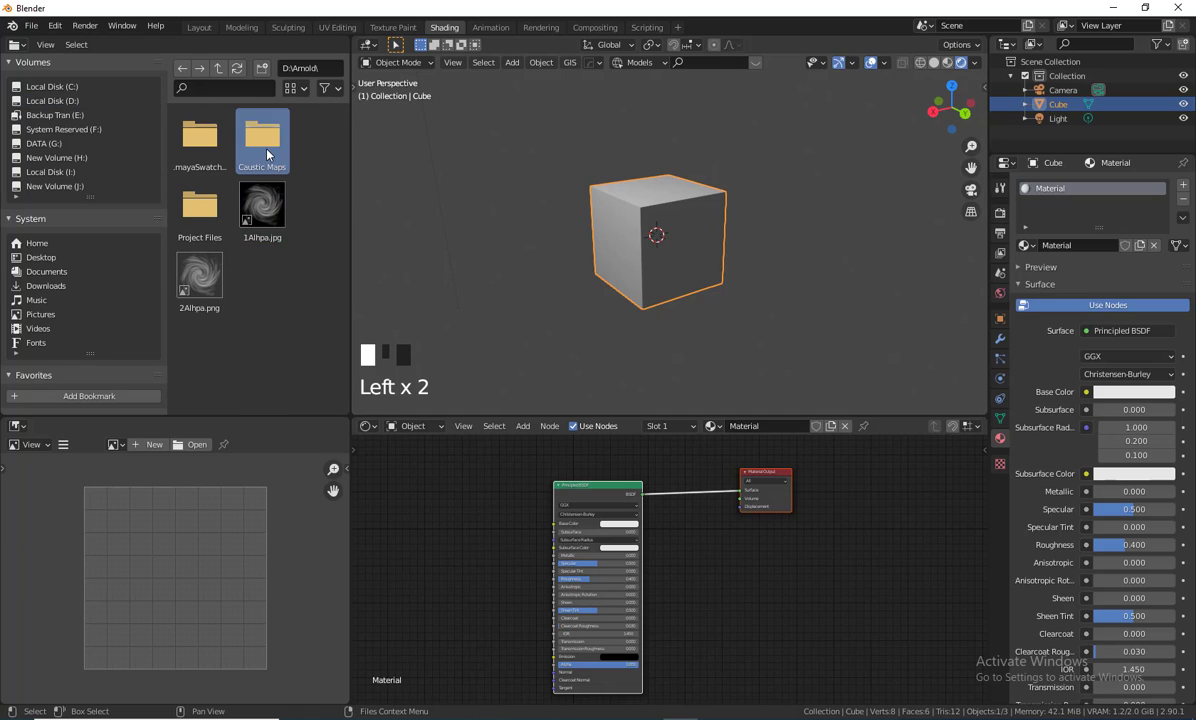
Open the Caustic Maps folder and look through its texture images.
double_click(267, 154)
scroll(273, 334, "down", 3)
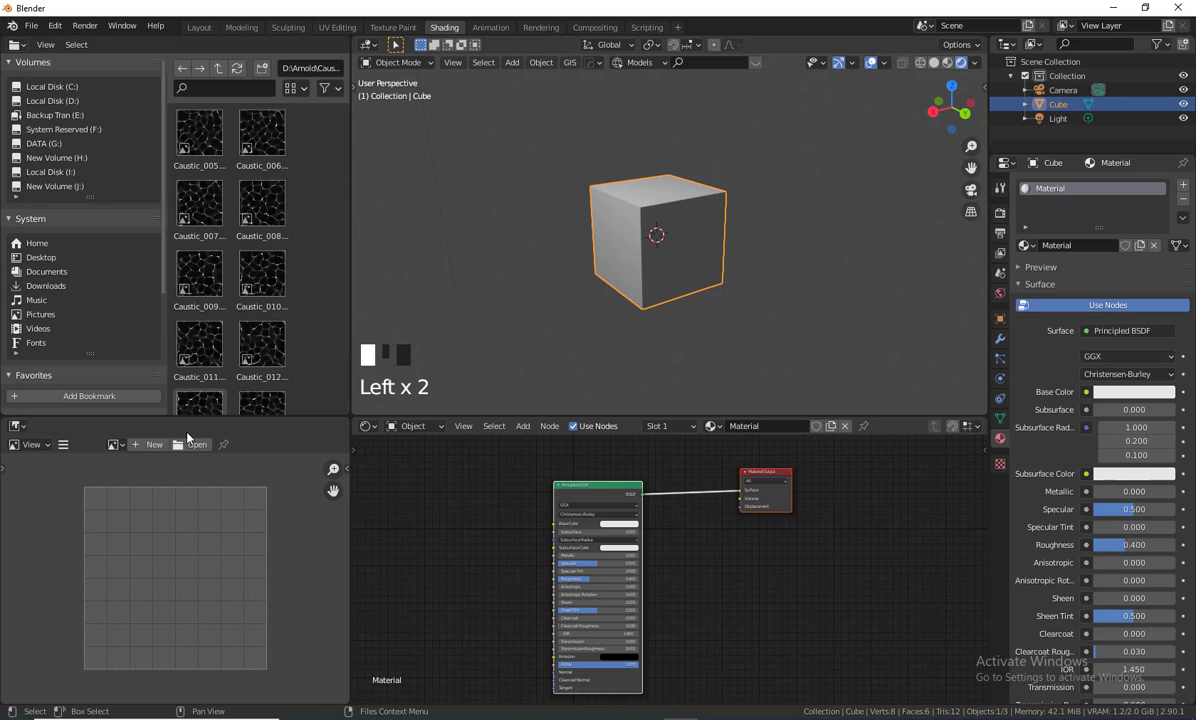
scroll(272, 290, "up", 3)
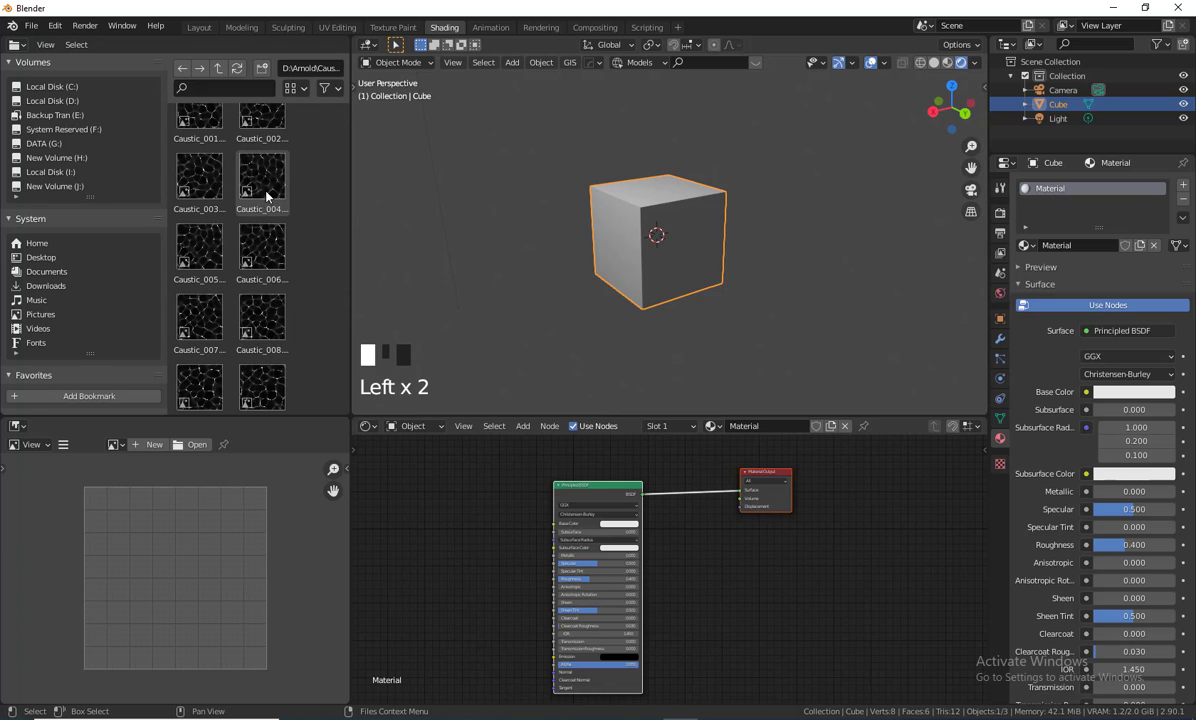
scroll(271, 198, "up", 1)
Return to the root of Local Disk (D:), widen the file browser area and open the Modeling Reference folder.
left_click(63, 101)
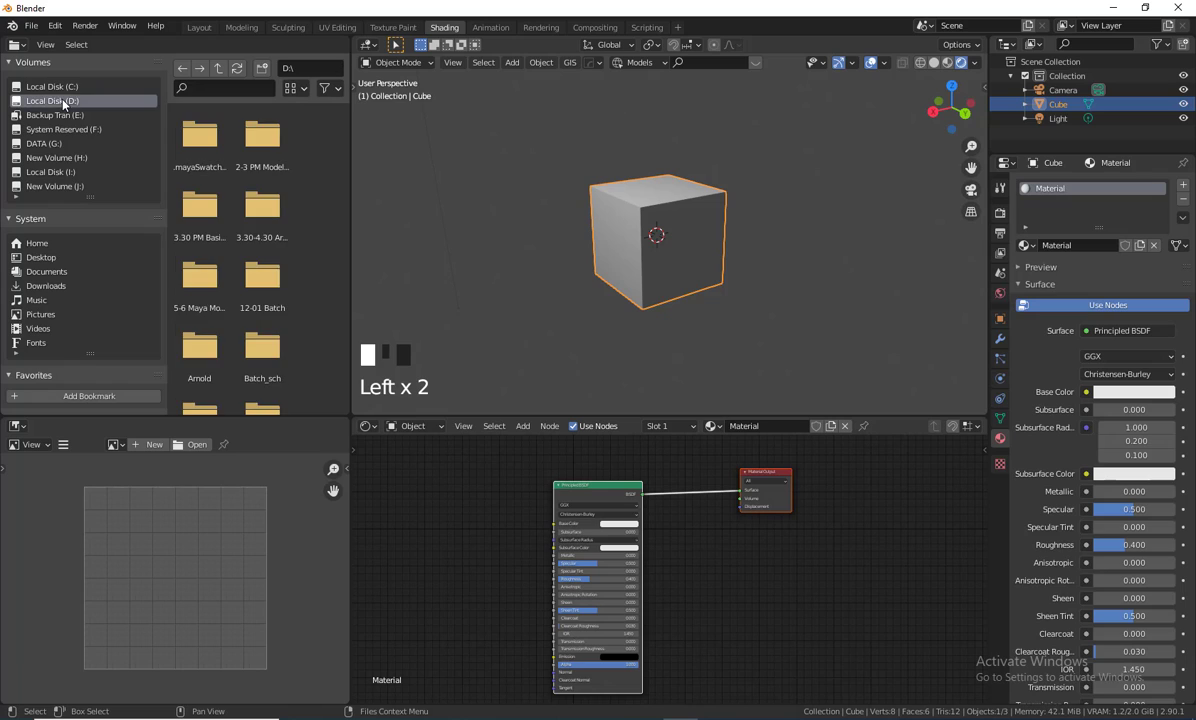
scroll(304, 316, "down", 5)
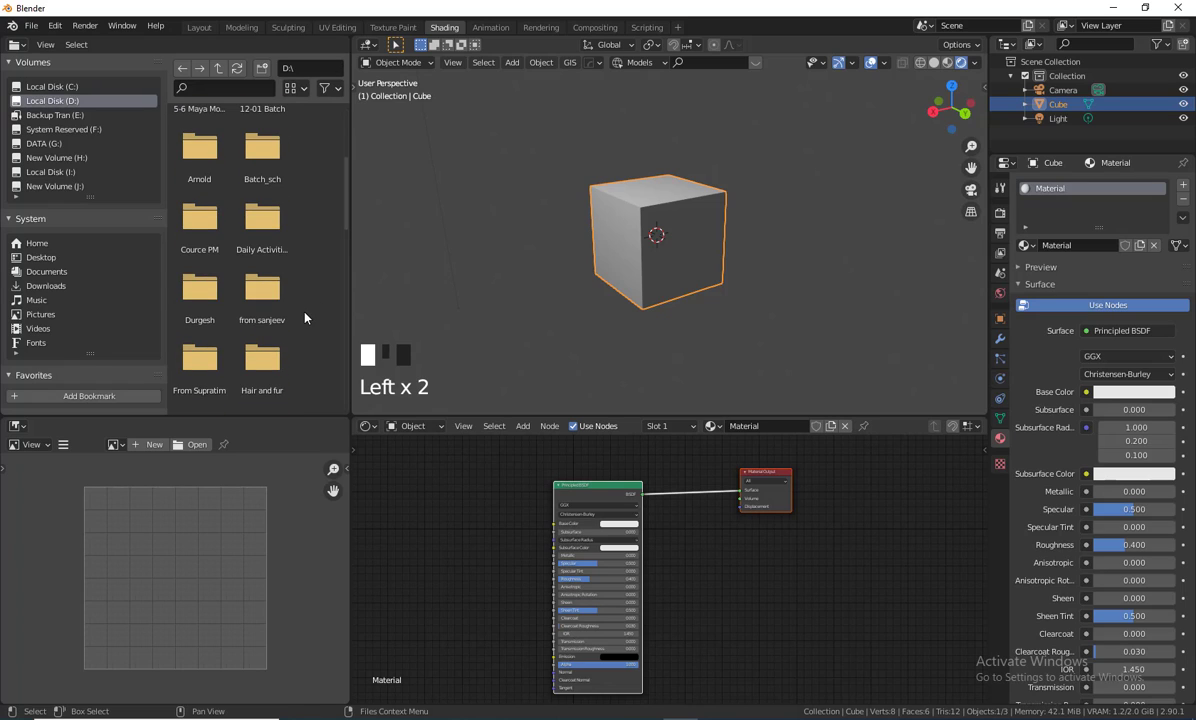
scroll(305, 318, "down", 4)
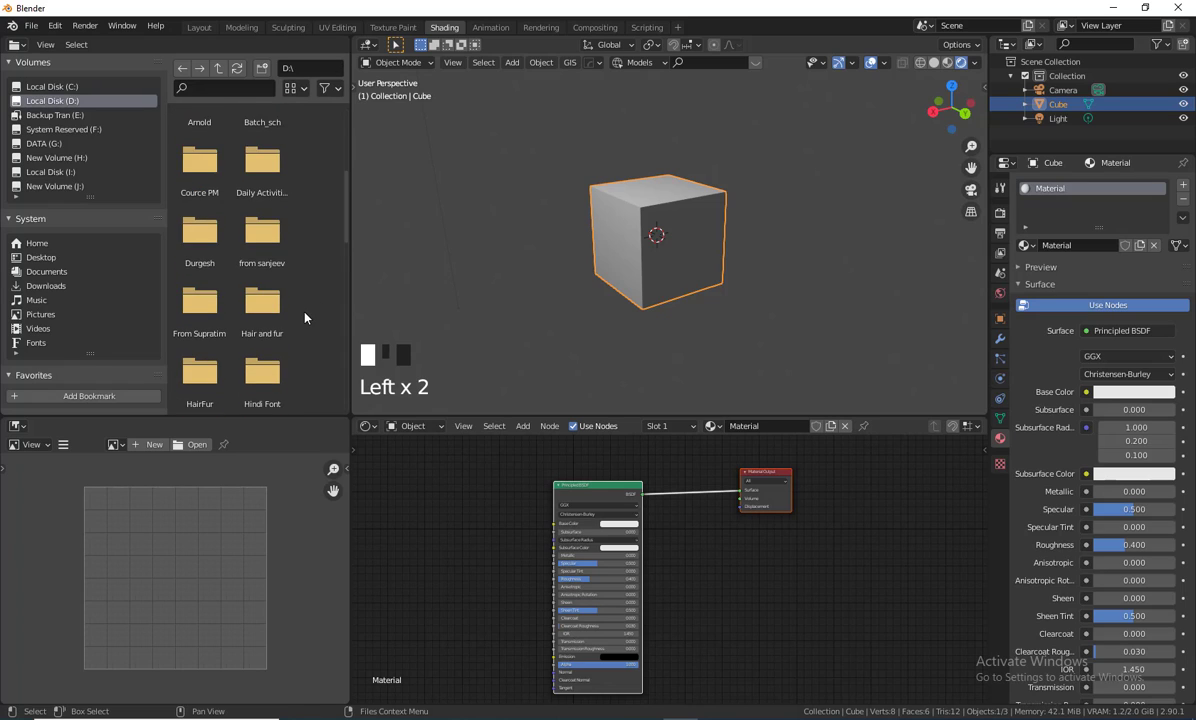
scroll(305, 318, "down", 2)
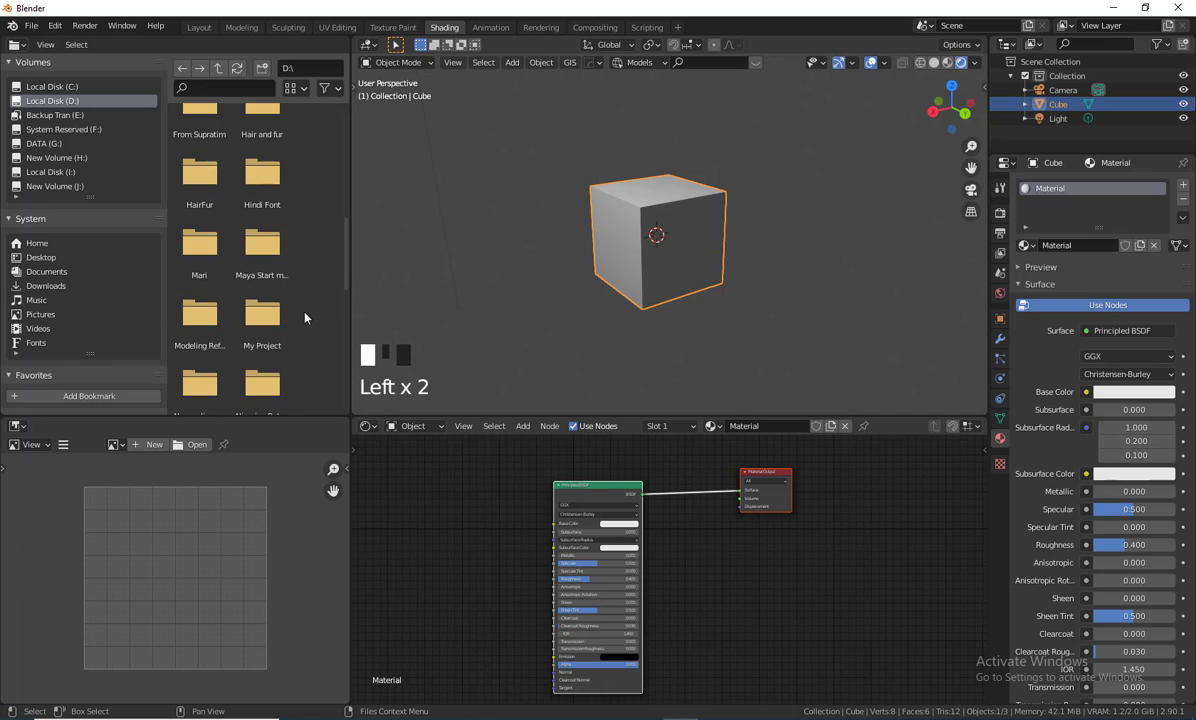
scroll(305, 318, "up", 3)
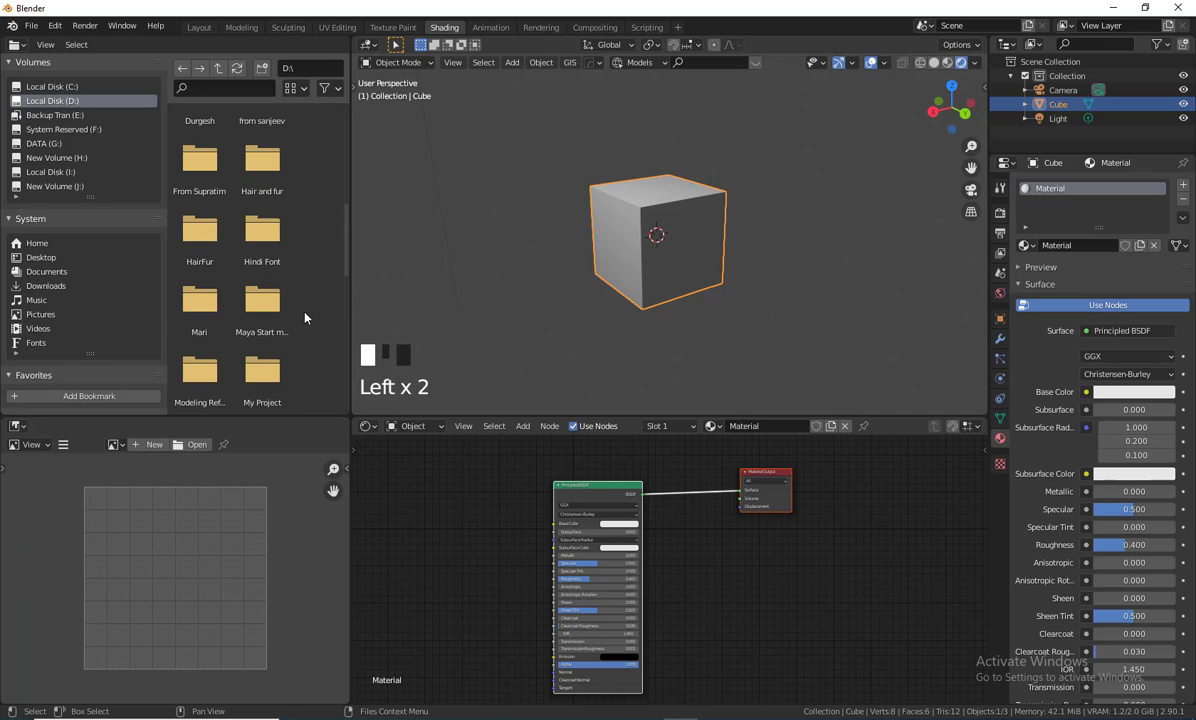
scroll(305, 318, "up", 5)
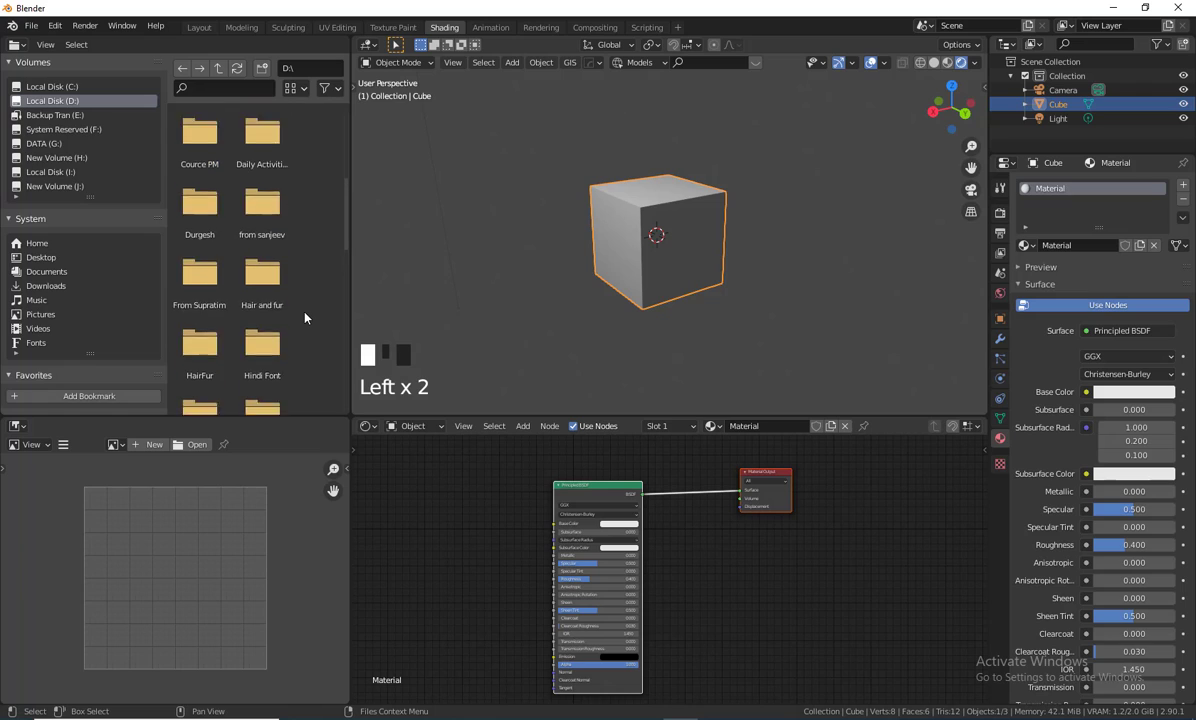
scroll(305, 318, "up", 2)
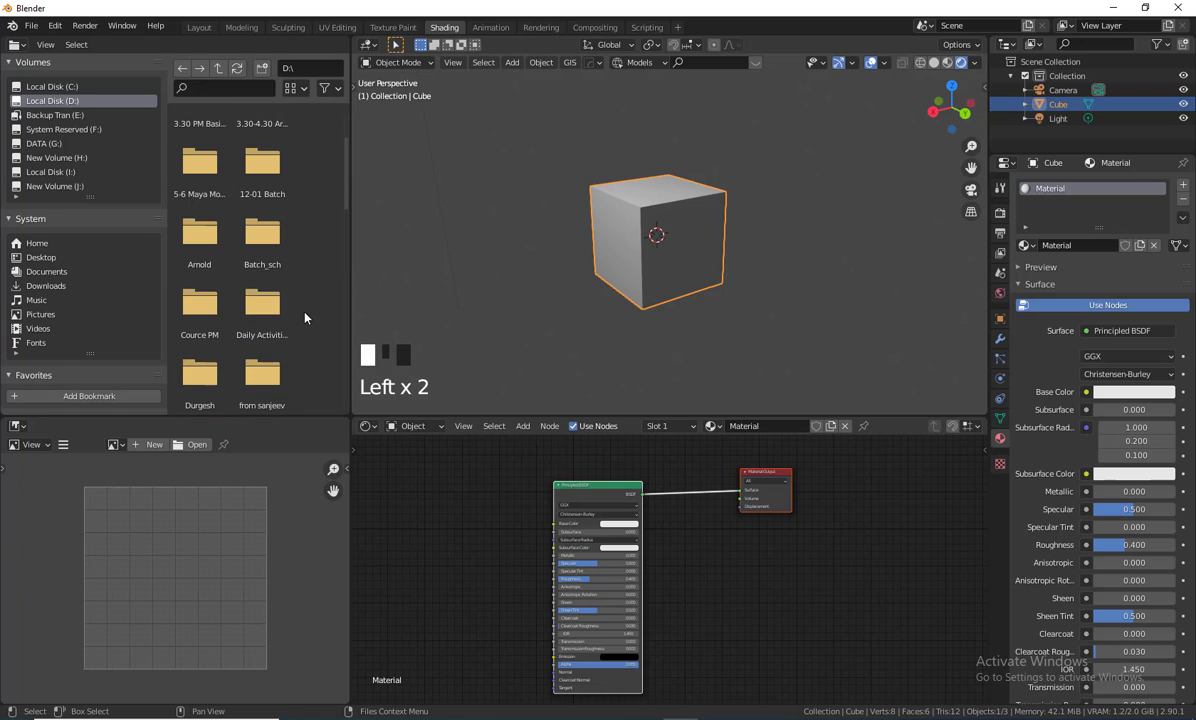
scroll(305, 318, "down", 2)
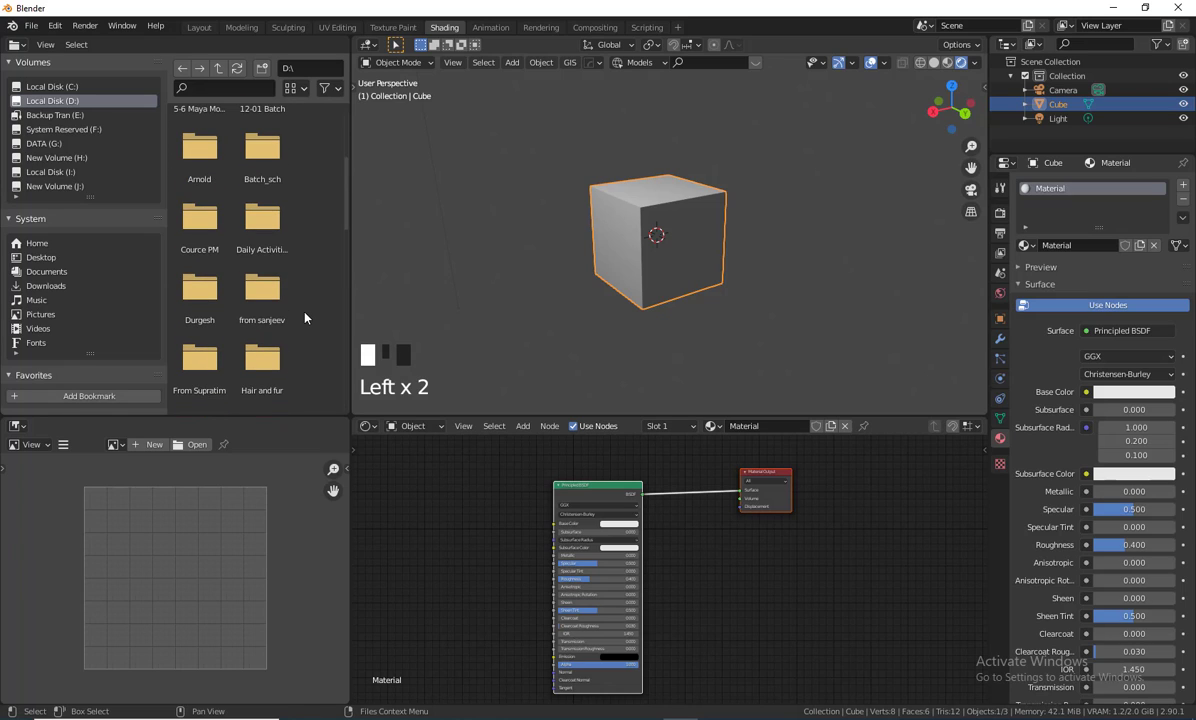
left_click_drag(350, 294, 472, 296)
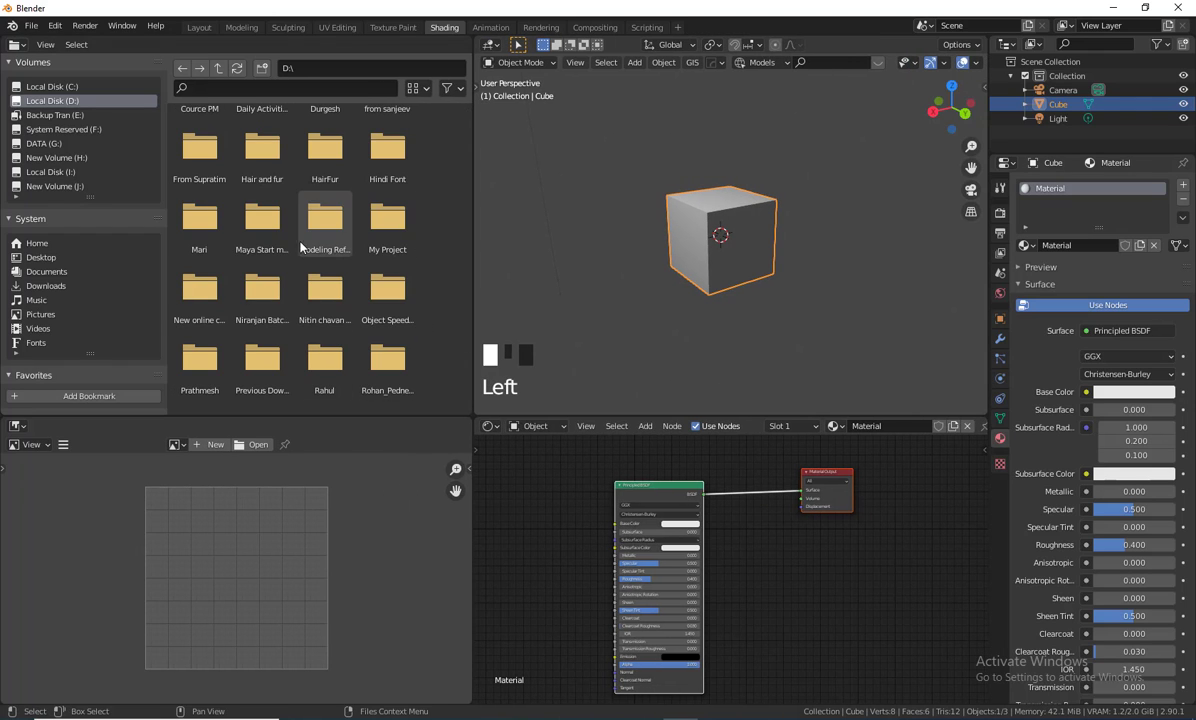
double_click(328, 217)
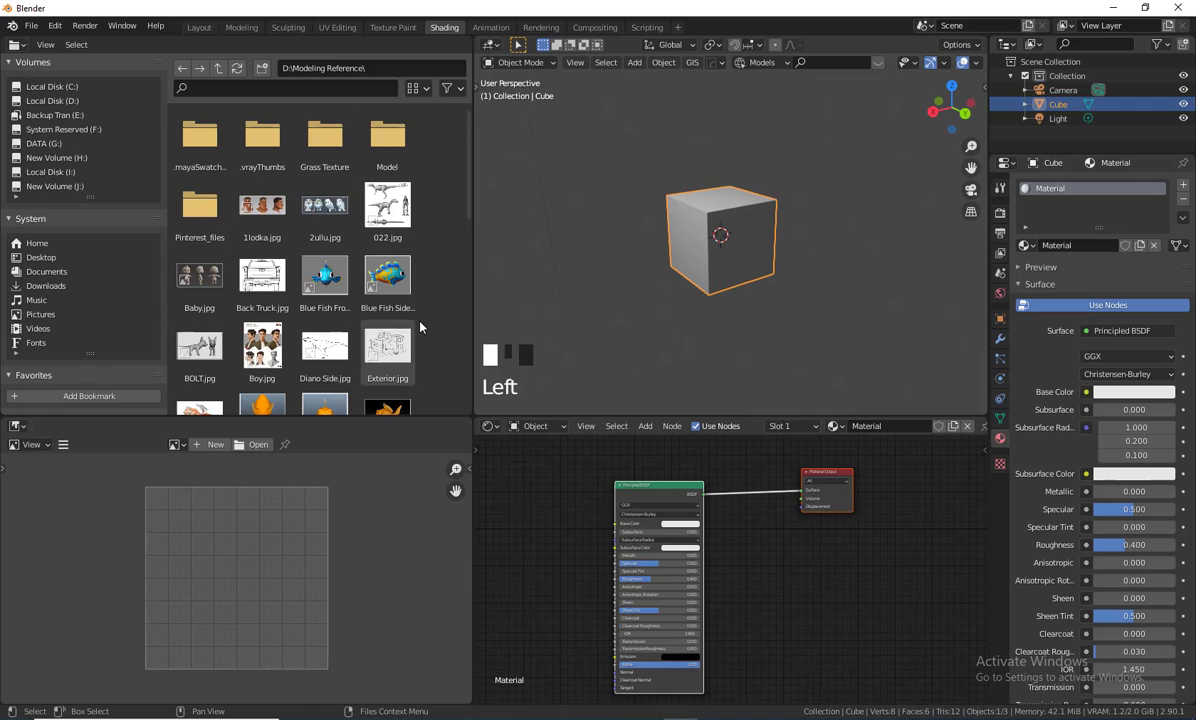
Look through the Modeling Reference images and the Grass 2 folder inside Grass Texture, and return to Modeling Reference.
scroll(392, 299, "down", 4)
scroll(430, 300, "down", 14)
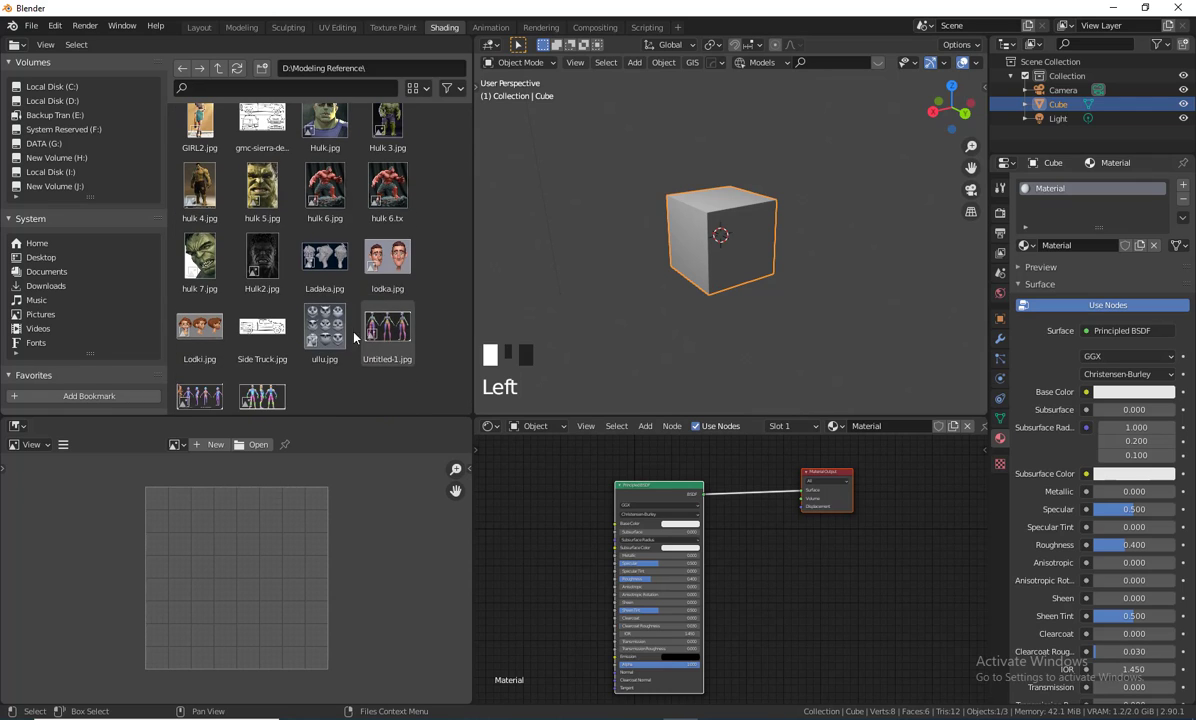
scroll(421, 335, "down", 1)
scroll(391, 269, "up", 13)
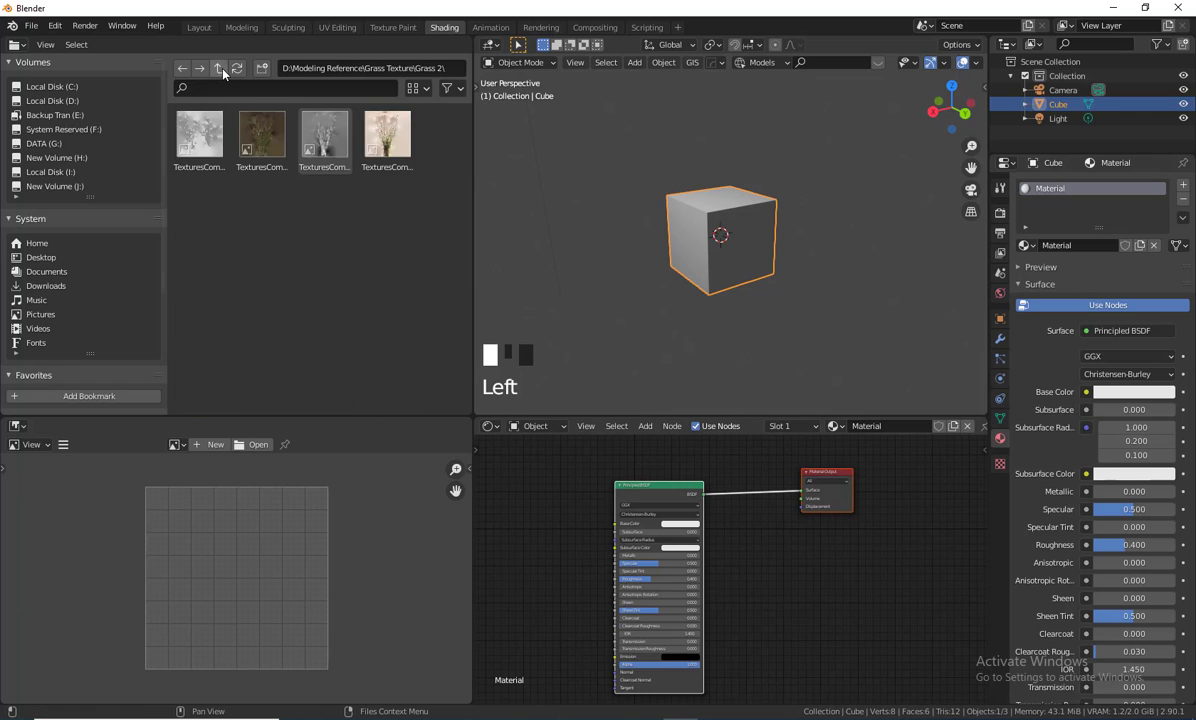
left_click(221, 68)
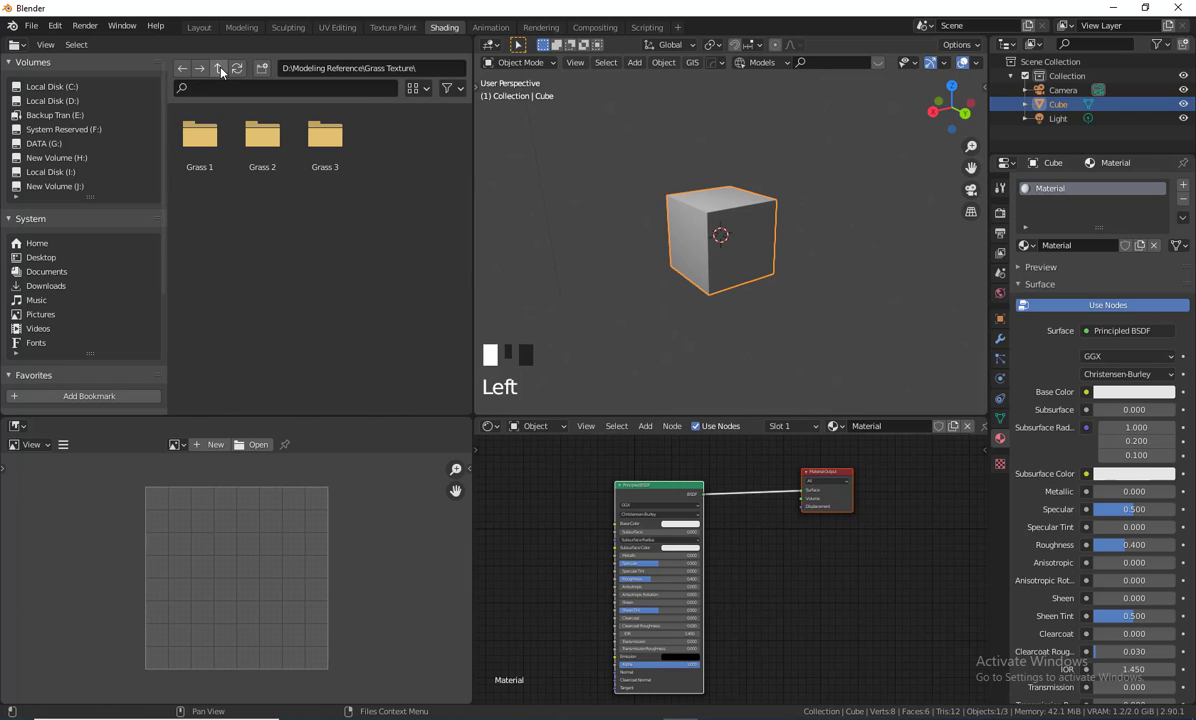
left_click(219, 68)
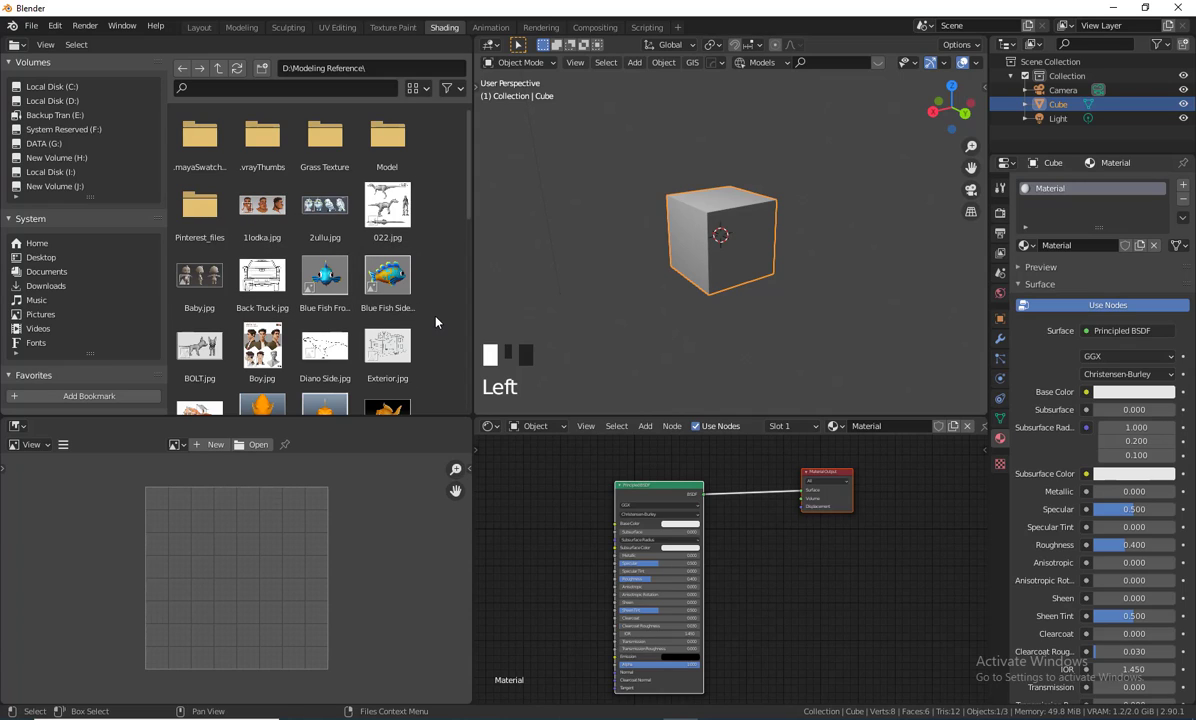
Load hulk 7.jpg from the Modeling Reference folder into the image editor and fit it in the view.
scroll(406, 294, "down", 1)
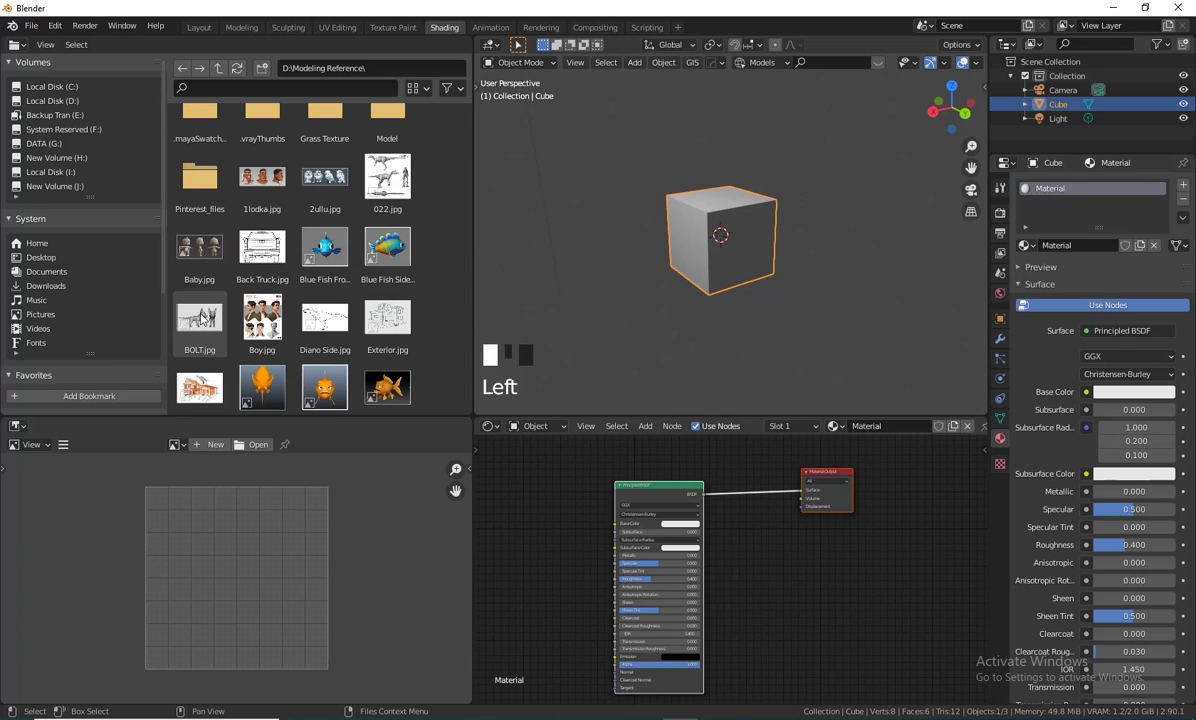
scroll(416, 375, "down", 10)
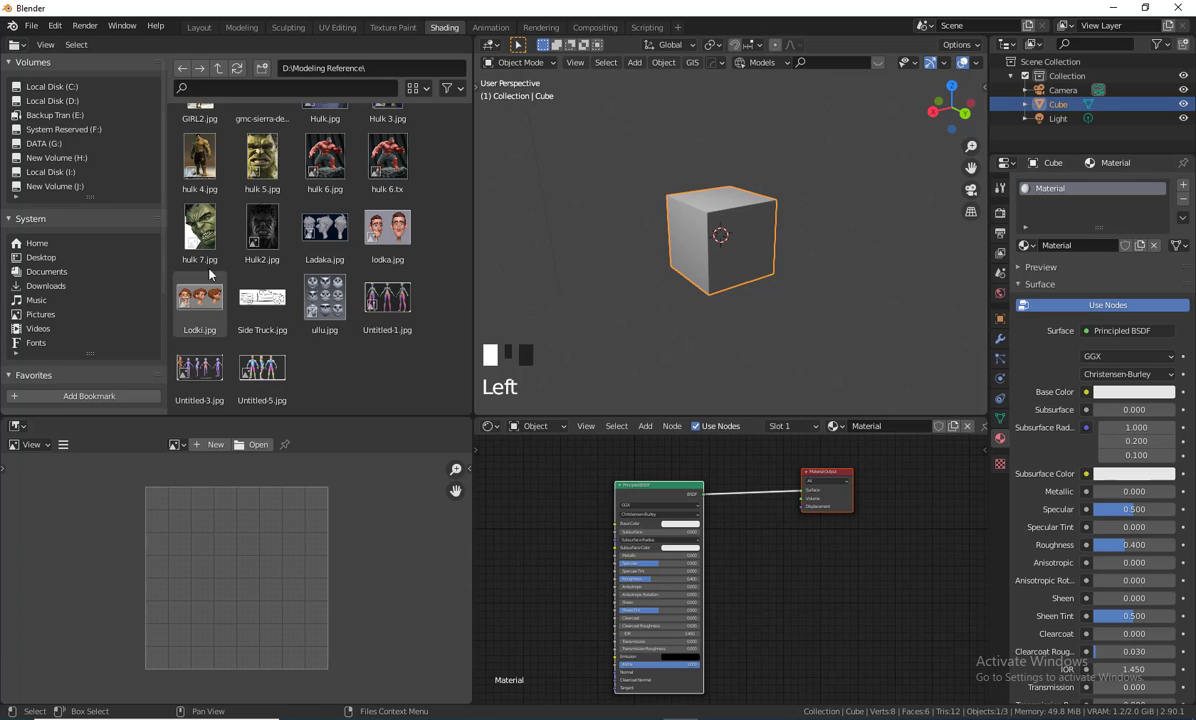
left_click_drag(203, 217, 258, 582)
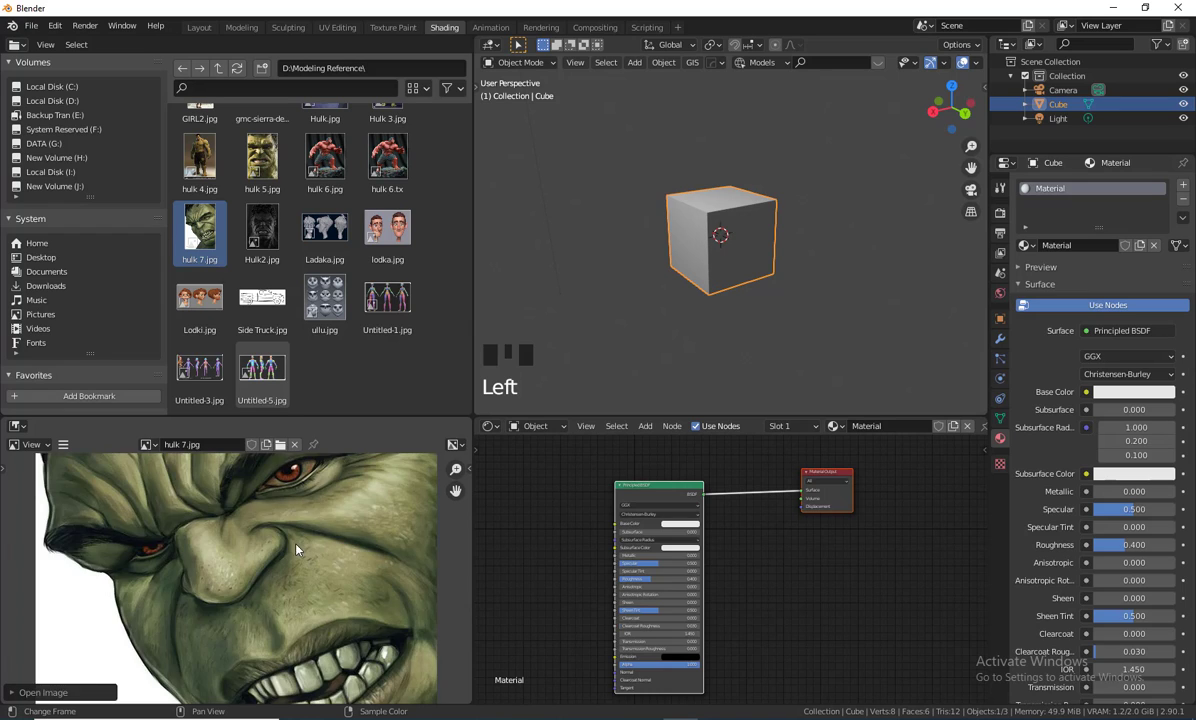
scroll(296, 548, "down", 5)
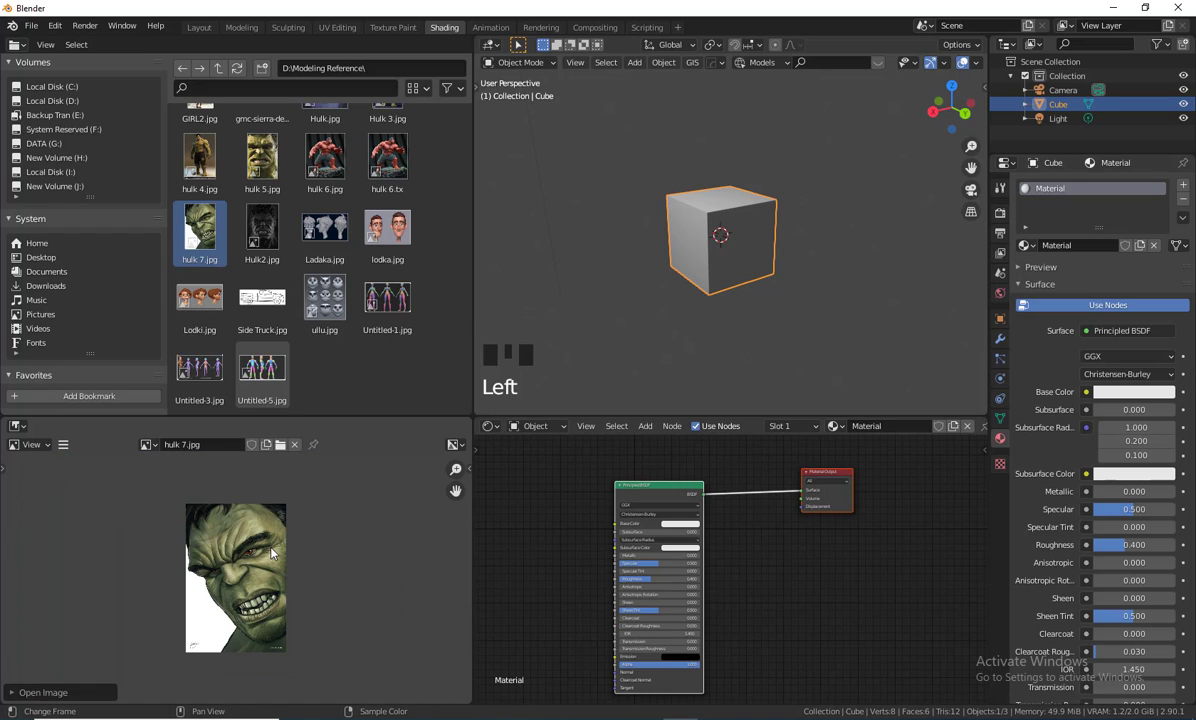
scroll(239, 524, "up", 5)
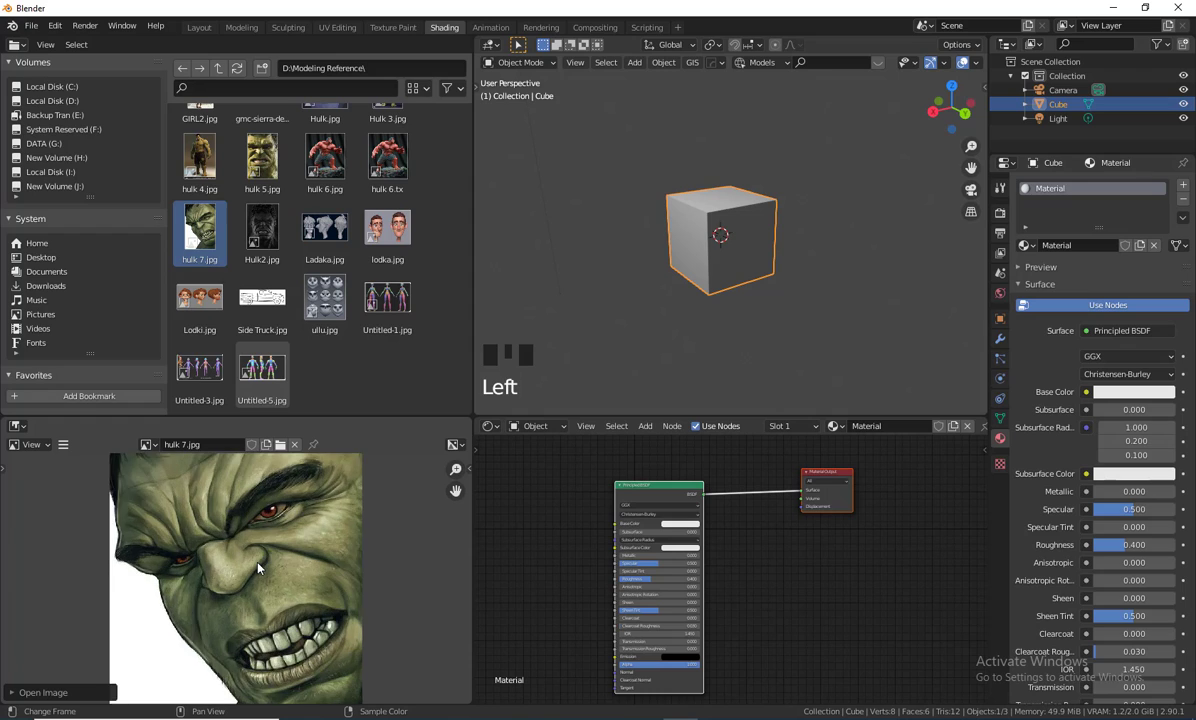
scroll(240, 525, "down", 3)
left_click(48, 445)
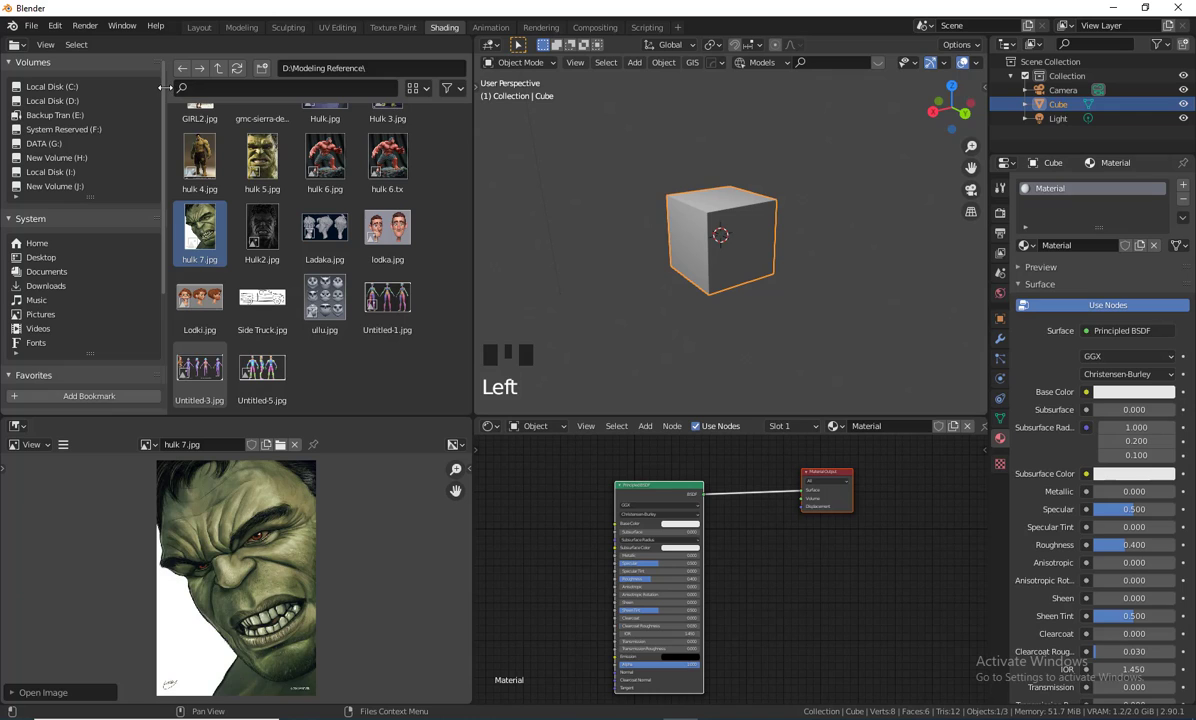
Narrow the file browser's volumes list and place hulk 7.jpg as a reference image beside the cube in the 3D viewport.
left_click_drag(165, 87, 32, 240)
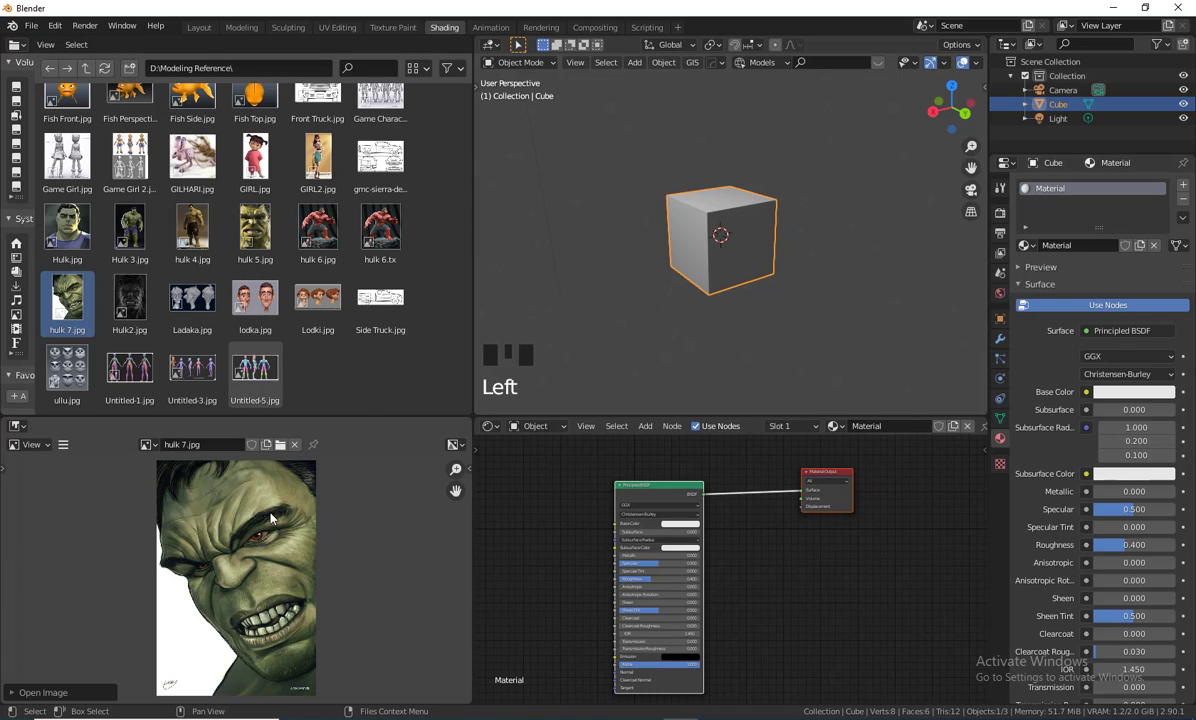
left_click_drag(67, 300, 590, 205)
scroll(639, 291, "down", 4)
middle_click_drag(639, 291, 729, 326)
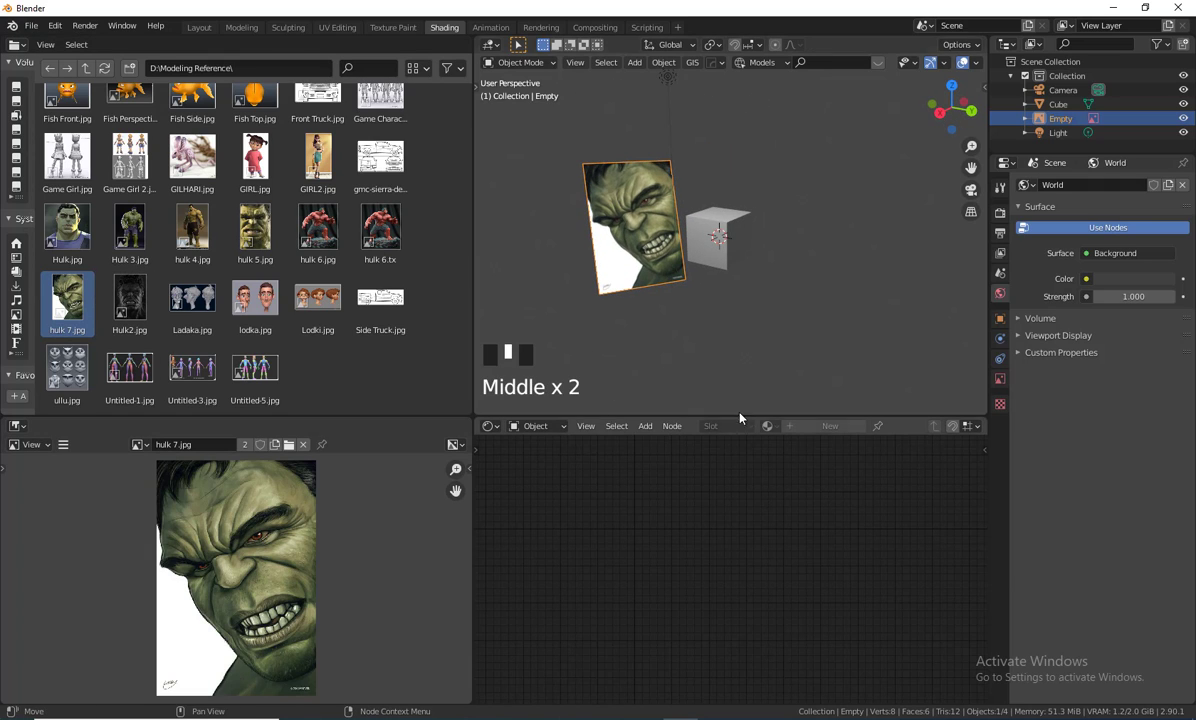
Select the cube to show its material nodes in the shader editor.
left_click(740, 232)
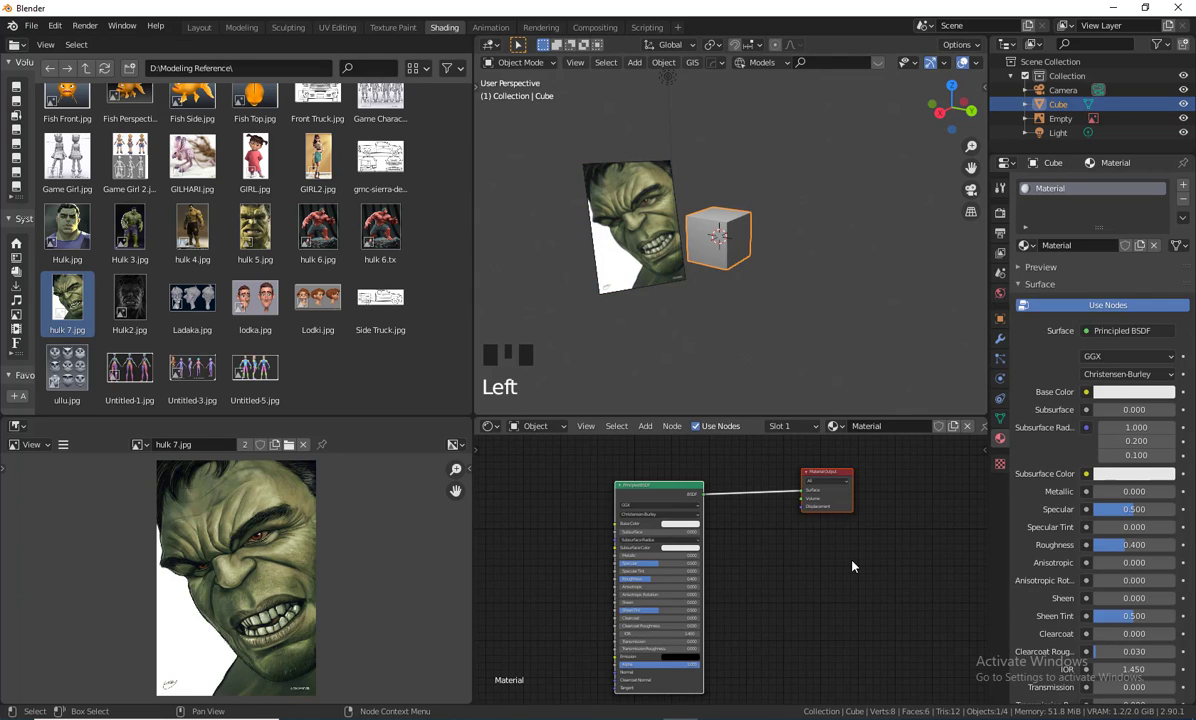
scroll(852, 566, "up", 2)
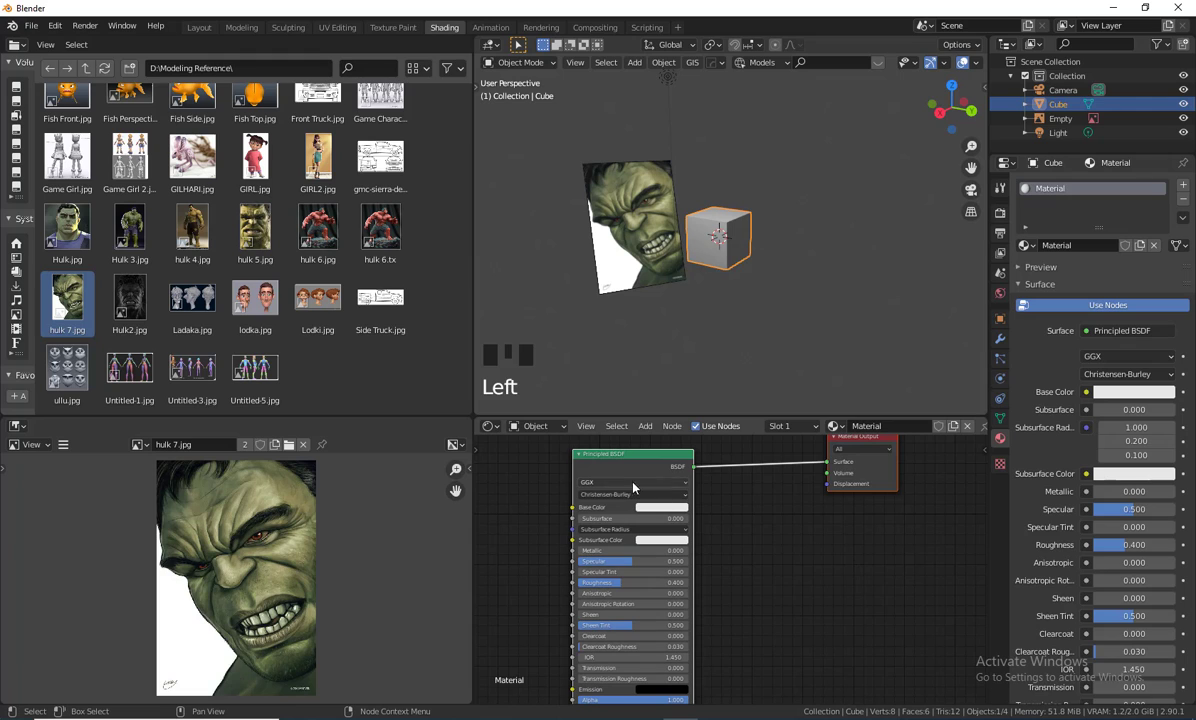
middle_click_drag(821, 558, 846, 596, "shift")
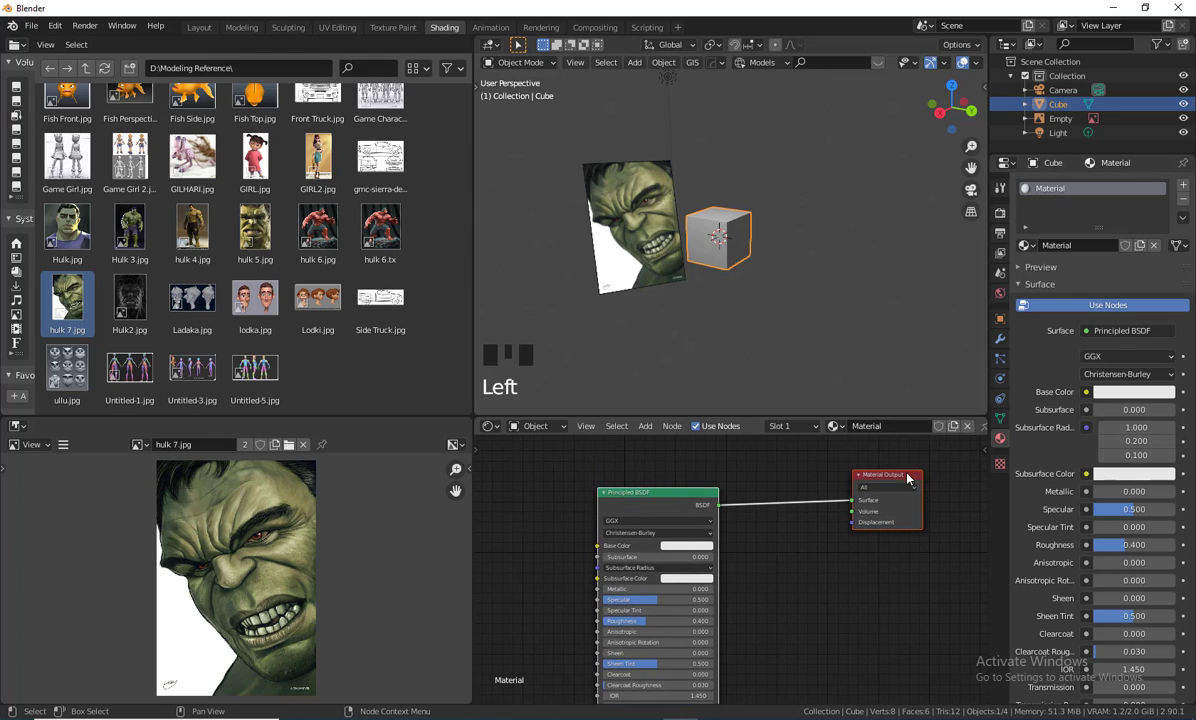
mouse_move(908, 479)
left_mouse_down()
mouse_move(838, 487)
mouse_move(901, 477)
left_mouse_up()
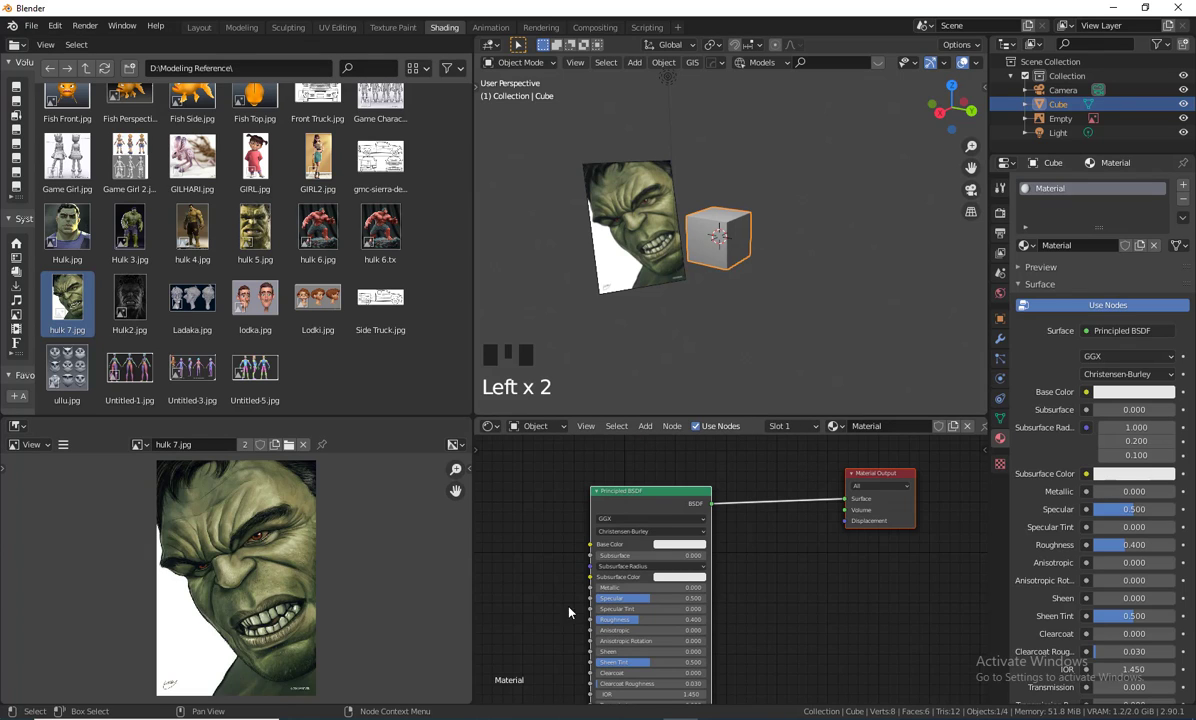
left_click_drag(669, 504, 710, 500)
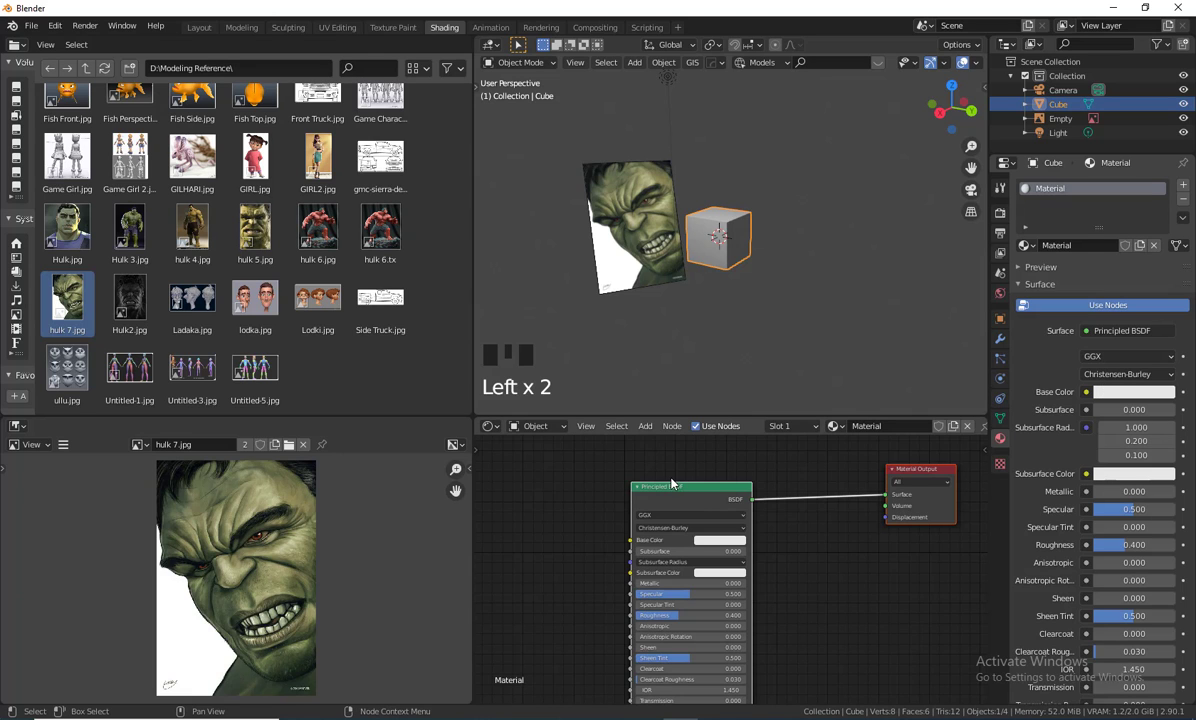
middle_click_drag(805, 568, 841, 566)
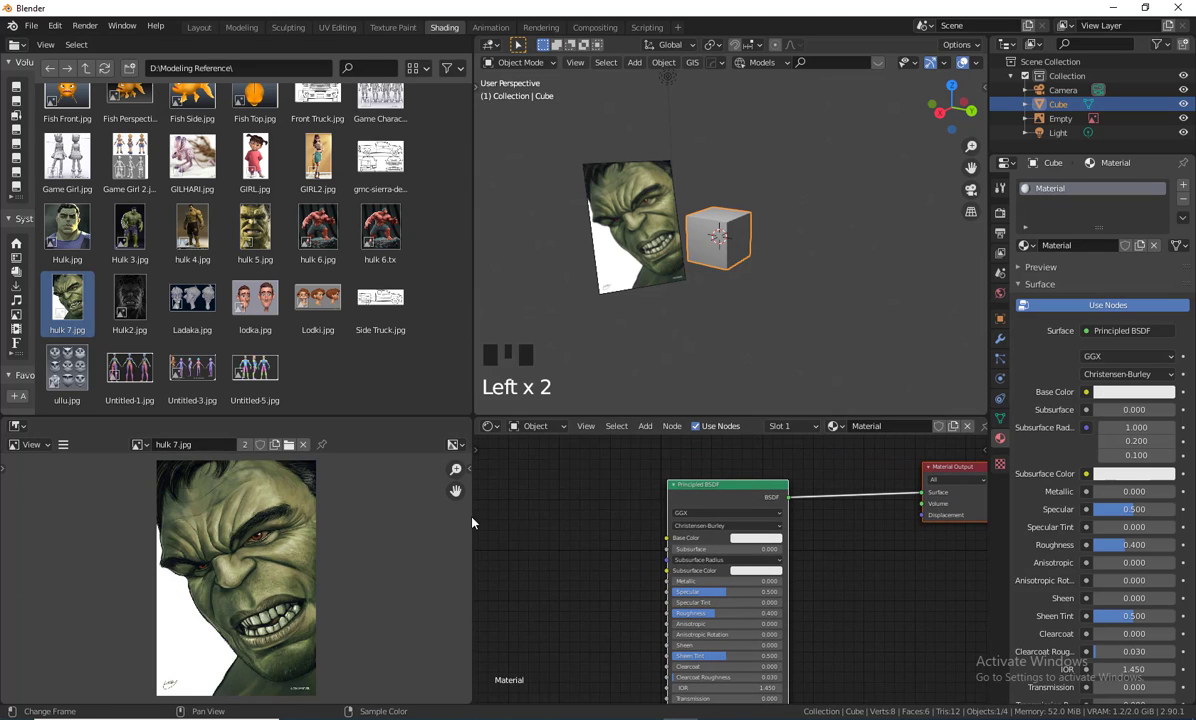
Narrow the file browser and image editor areas and add hulk 5.jpg as an image texture node to the cube's material.
left_click_drag(473, 522, 283, 520)
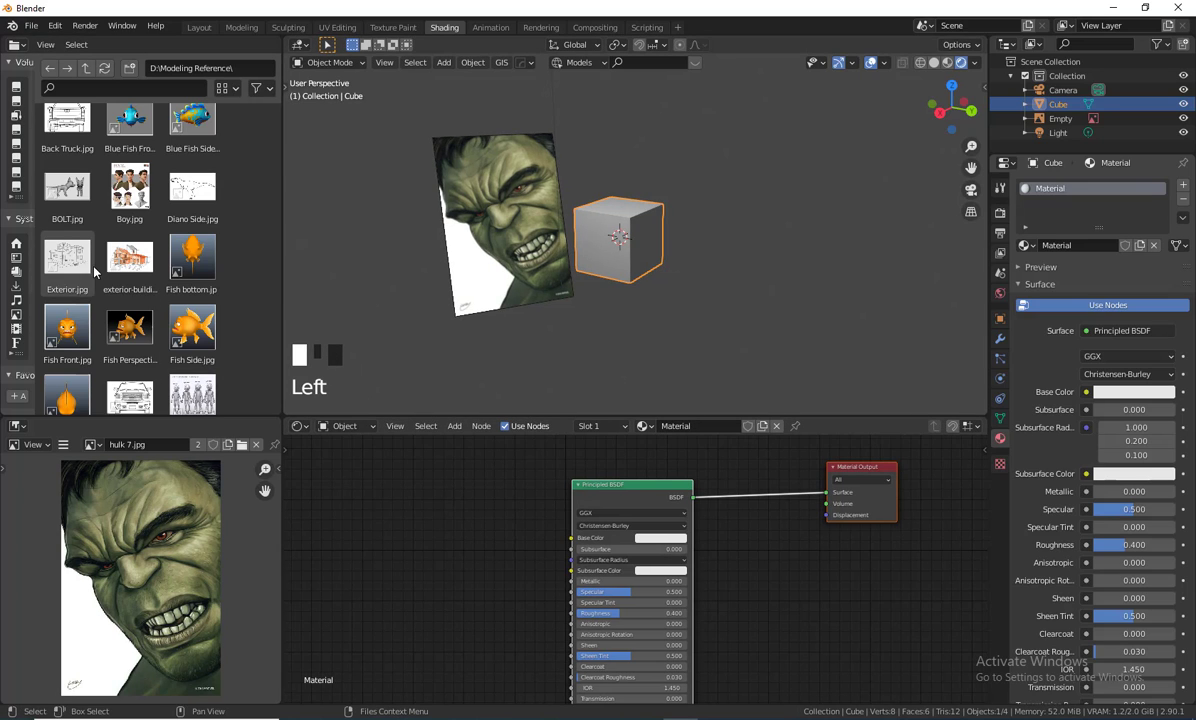
scroll(123, 347, "down", 4)
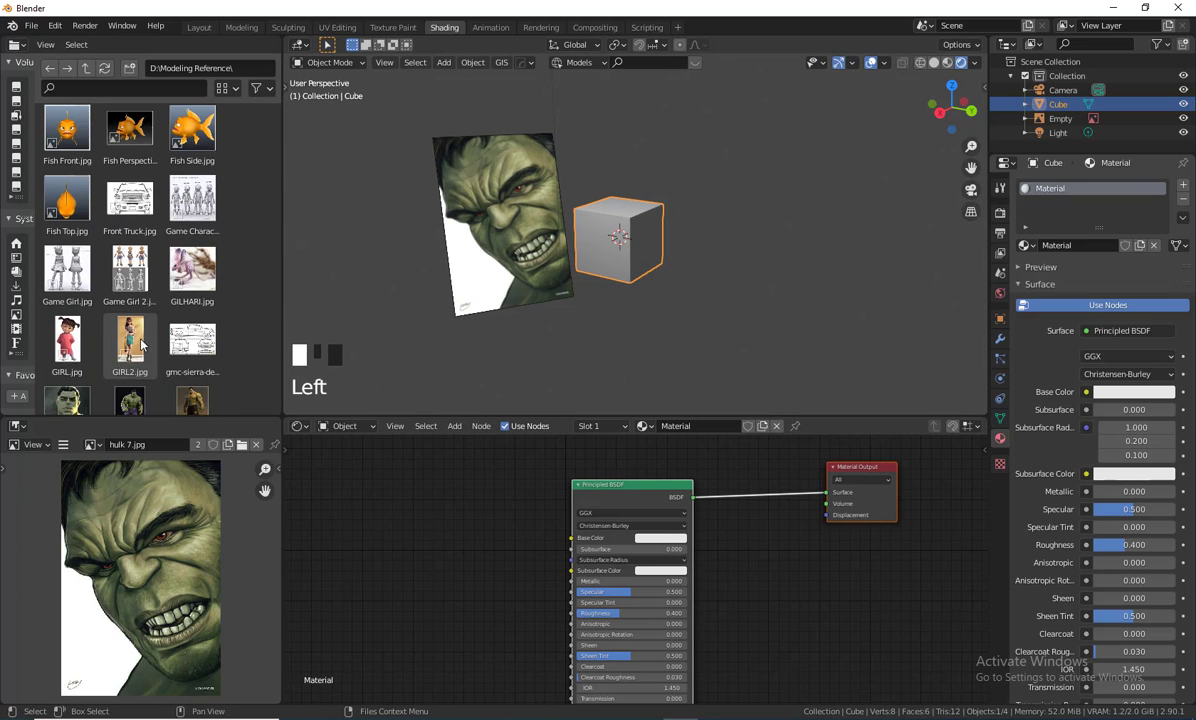
scroll(123, 347, "down", 1)
left_click_drag(67, 337, 422, 528)
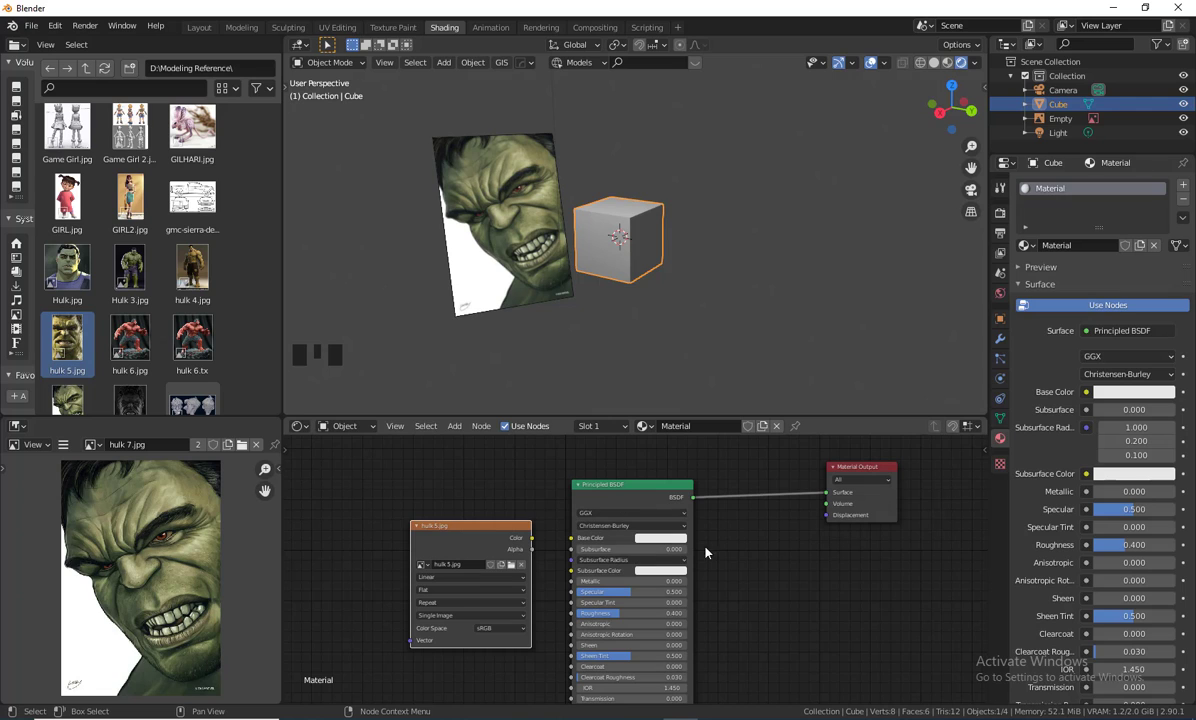
Move the hulk 5.jpg texture node farther away from the Principled BSDF node and select the Principled BSDF.
middle_click_drag(804, 566, 801, 548, "shift")
left_click_drag(467, 507, 406, 481)
scroll(640, 562, "up", 2)
middle_click_drag(617, 469, 690, 530)
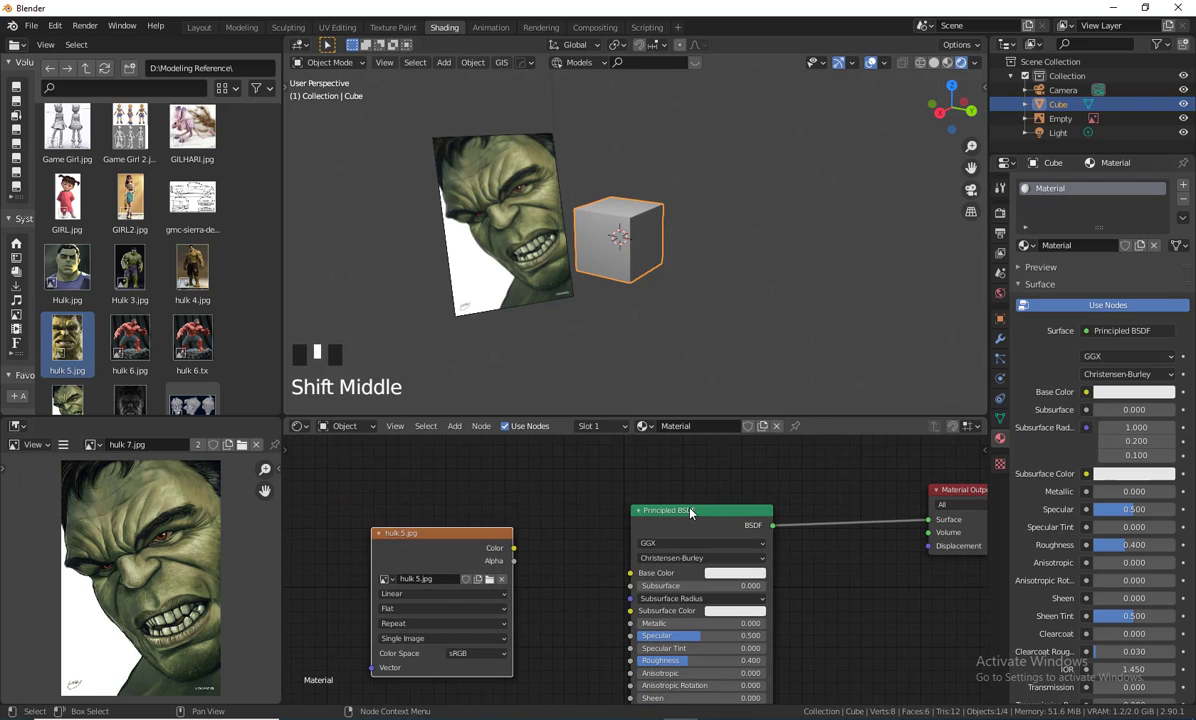
left_click(689, 511)
scroll(888, 577, "up", 1)
scroll(825, 571, "down", 1)
middle_click_drag(849, 579, 885, 562)
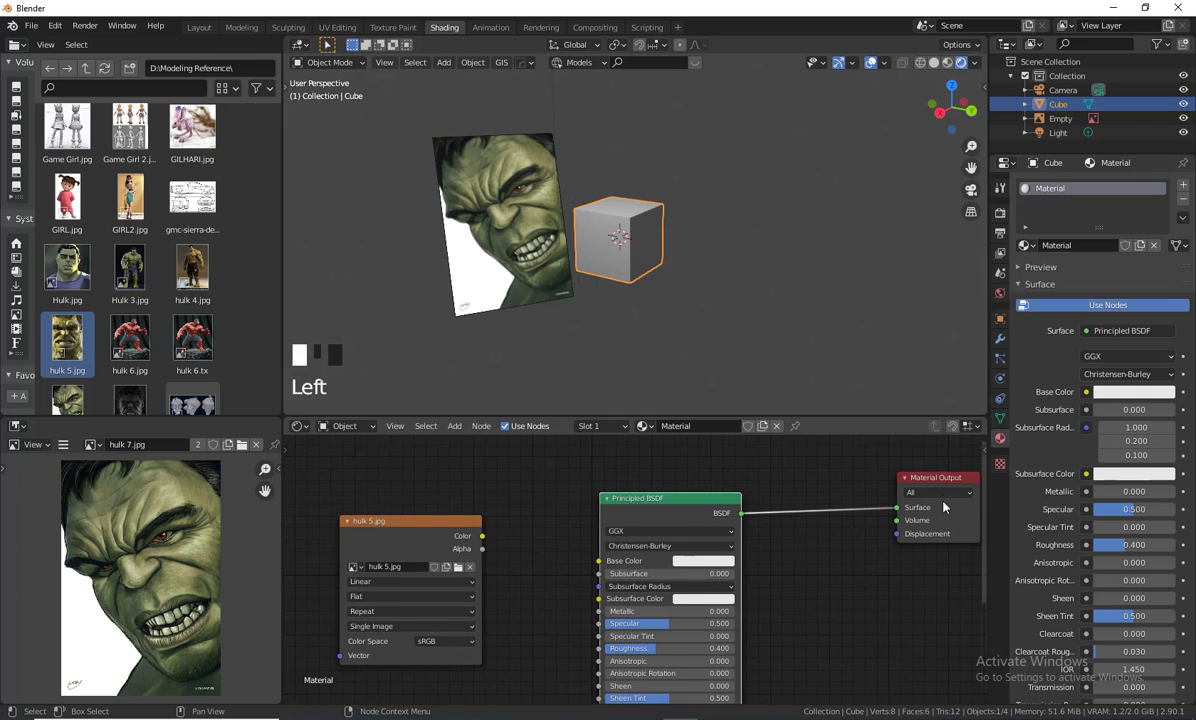
Bring the Material Output, hulk 5.jpg and Principled BSDF nodes closer together and enlarge the shader editor's height.
left_click_drag(943, 507, 836, 519)
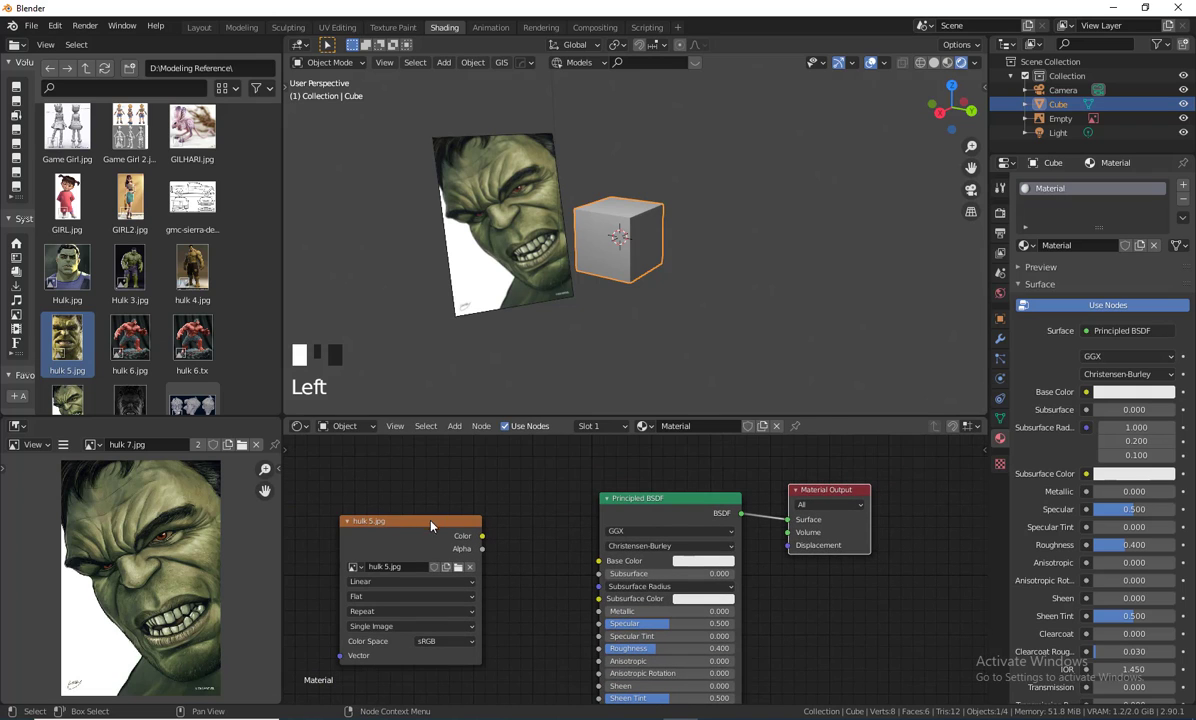
left_click_drag(431, 526, 443, 541)
left_click_drag(644, 508, 618, 514)
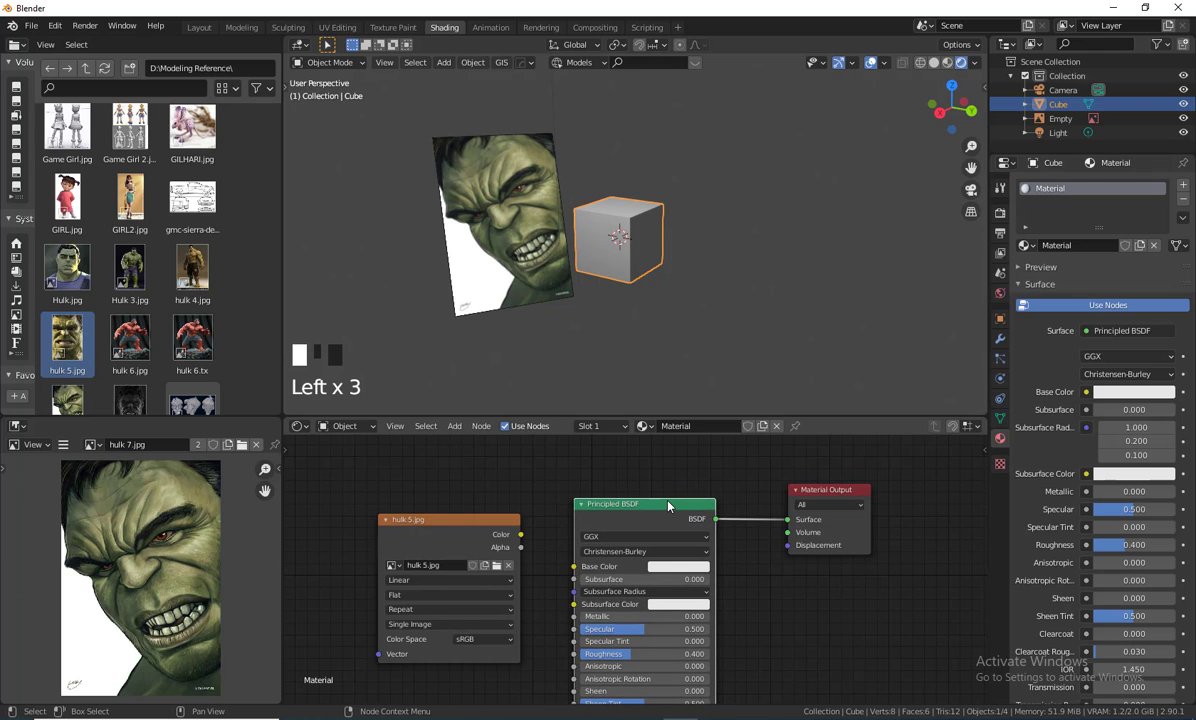
mouse_move(668, 507)
left_mouse_down()
mouse_move(698, 507)
mouse_move(680, 490)
left_mouse_up()
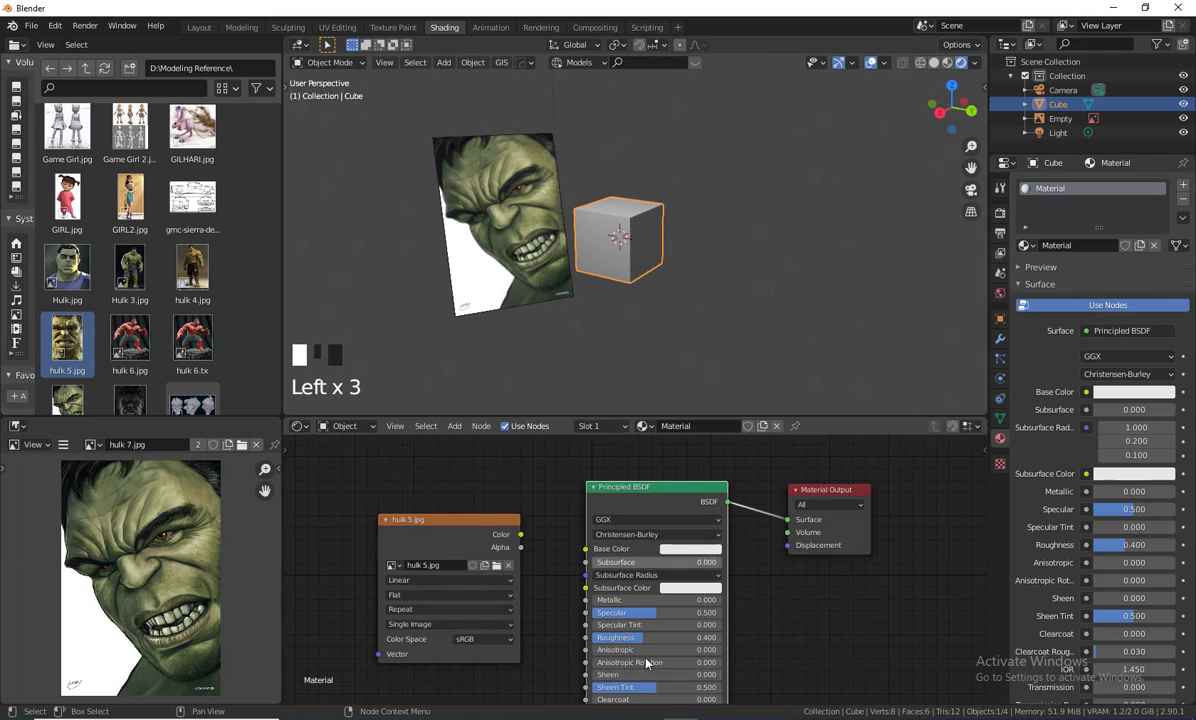
left_click_drag(669, 417, 669, 284)
left_click_drag(643, 424, 643, 335)
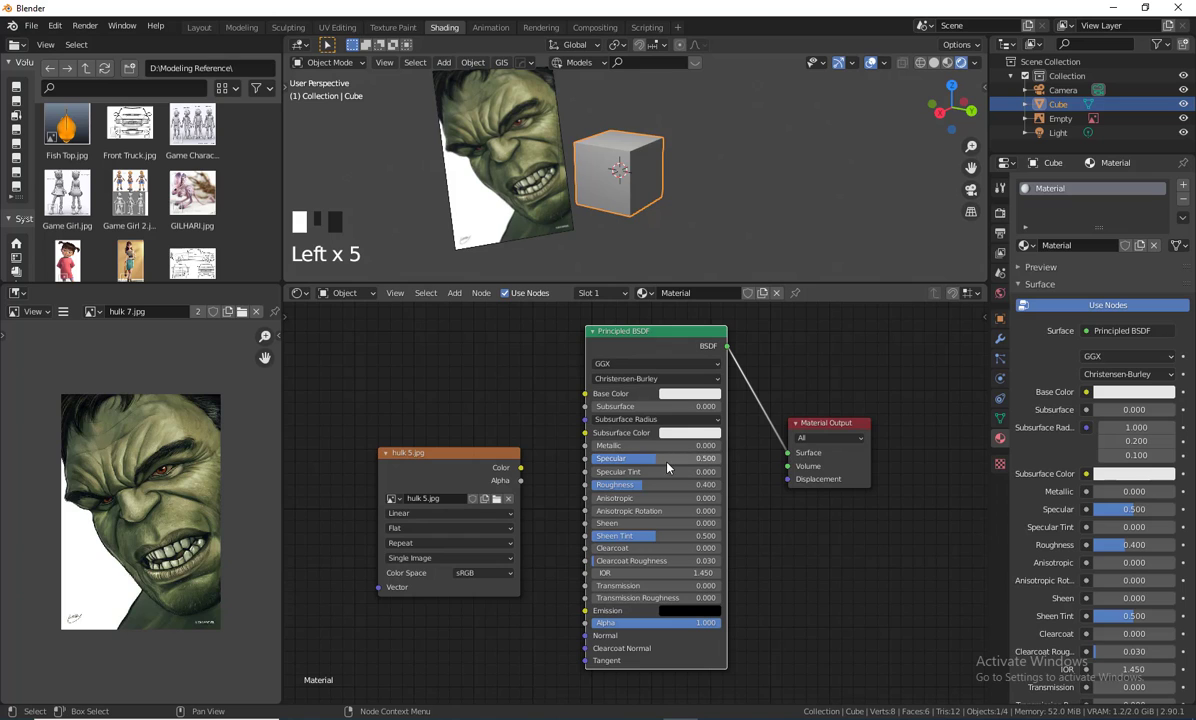
Delete the Hulk reference image from the 3D viewport and reselect the cube.
scroll(705, 174, "up", 3)
scroll(617, 141, "up", 2)
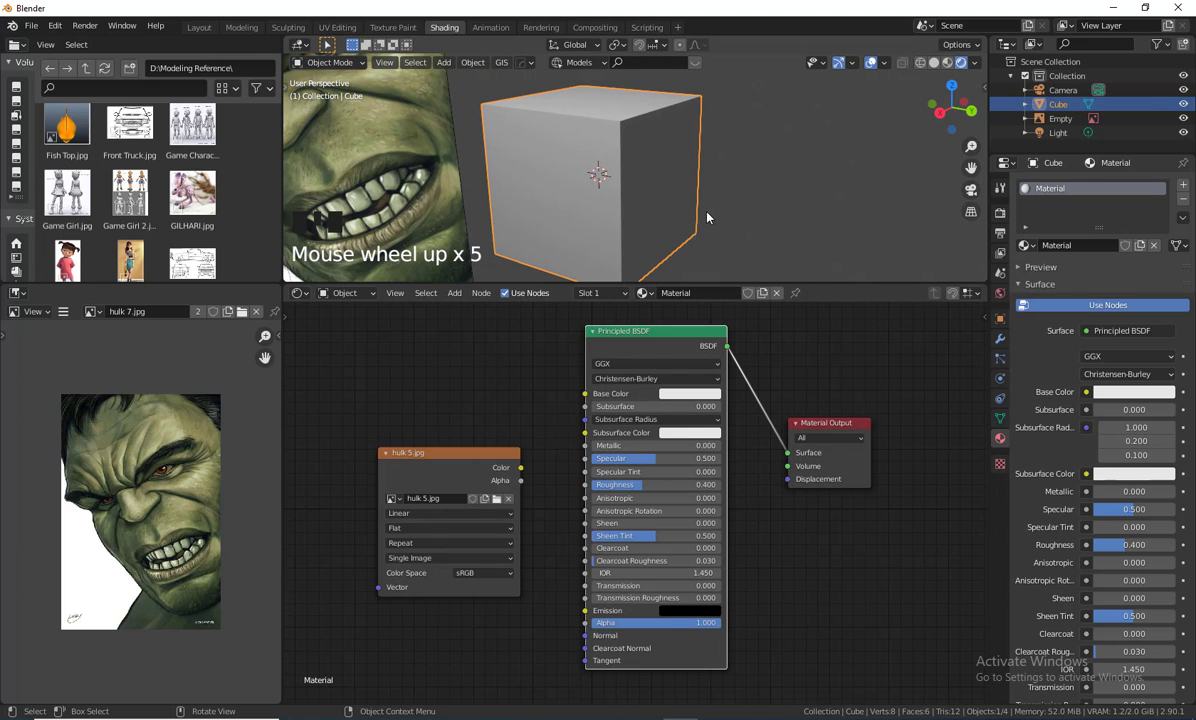
middle_click_drag(707, 217, 377, 227)
left_click(390, 190)
scroll(405, 199, "down", 4)
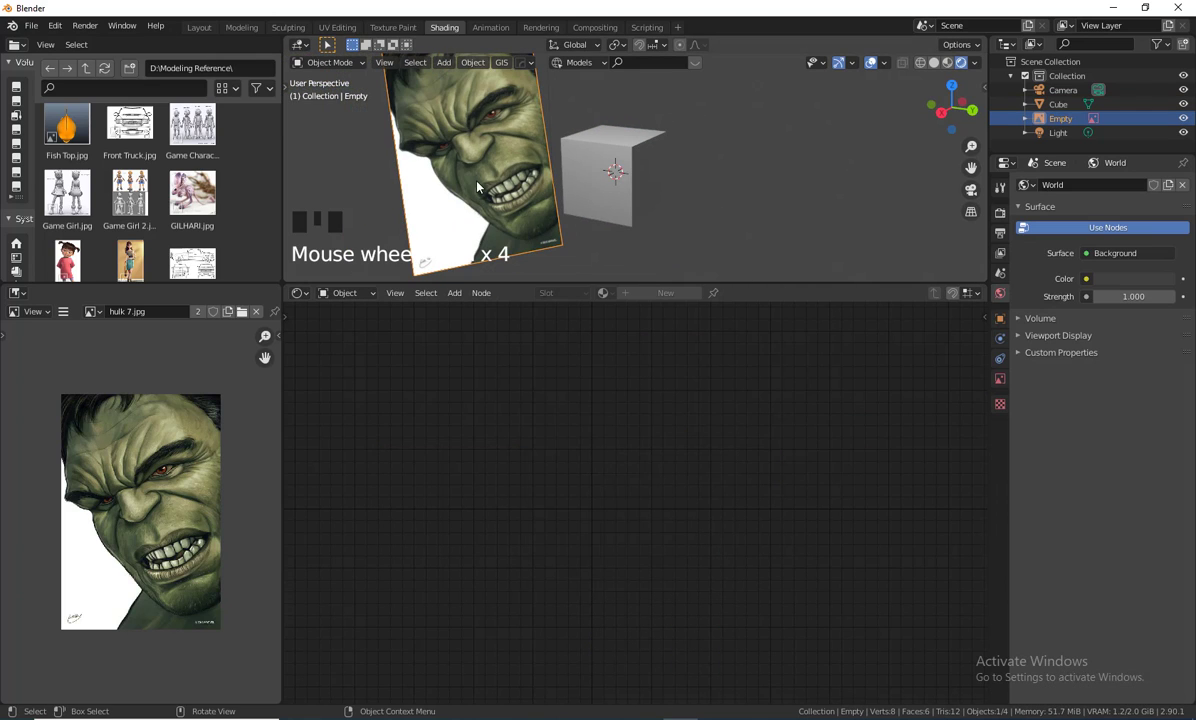
middle_click_drag(448, 174, 477, 181)
key("Delete")
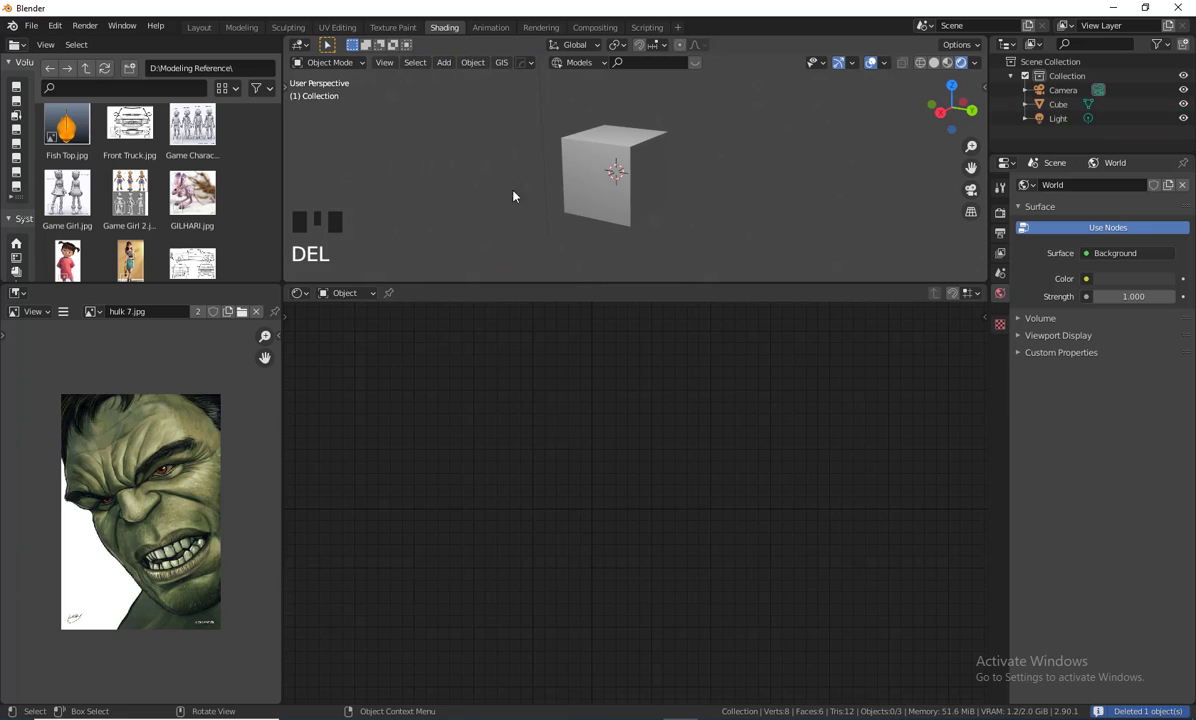
left_click(621, 190)
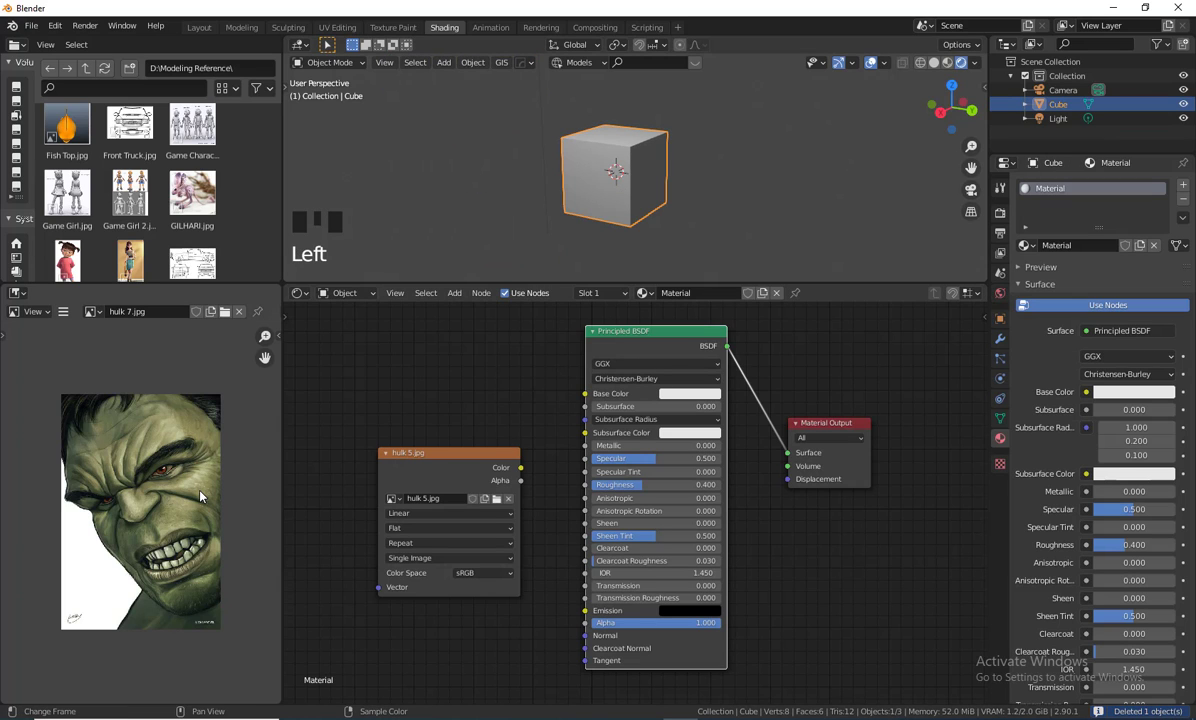
Unlink hulk 7.jpg from the image editor, and list the H:\ drive in a narrower file browser.
left_click(239, 316)
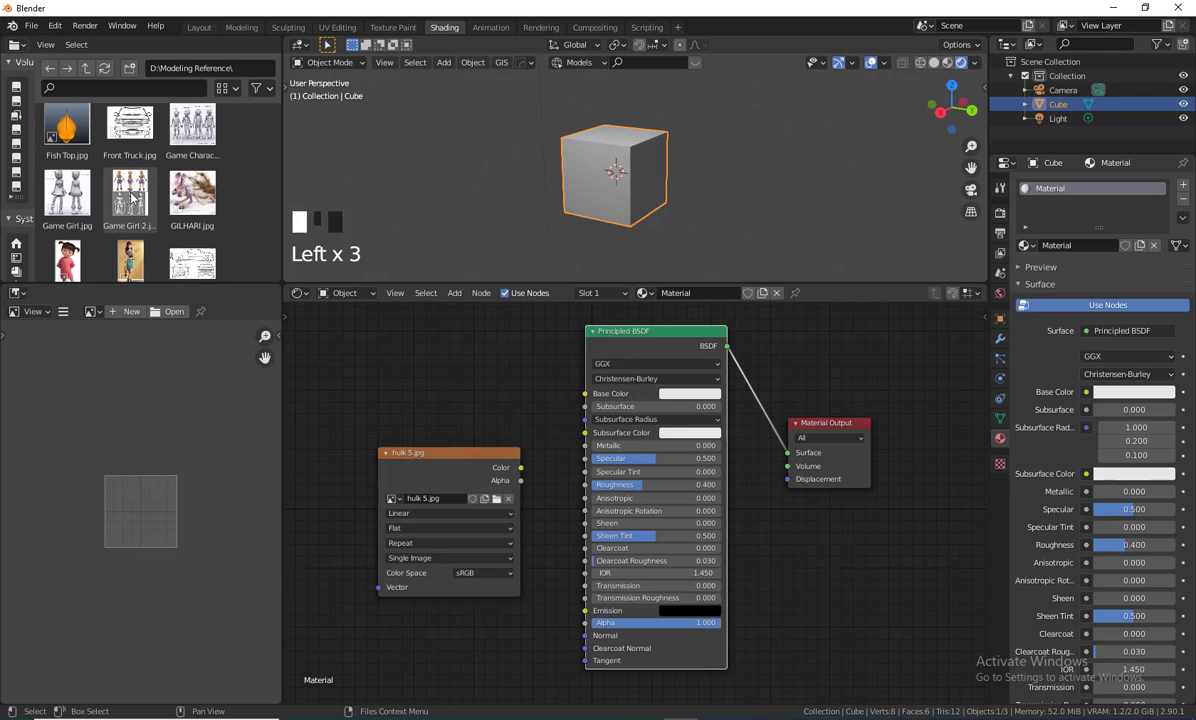
left_click(15, 160)
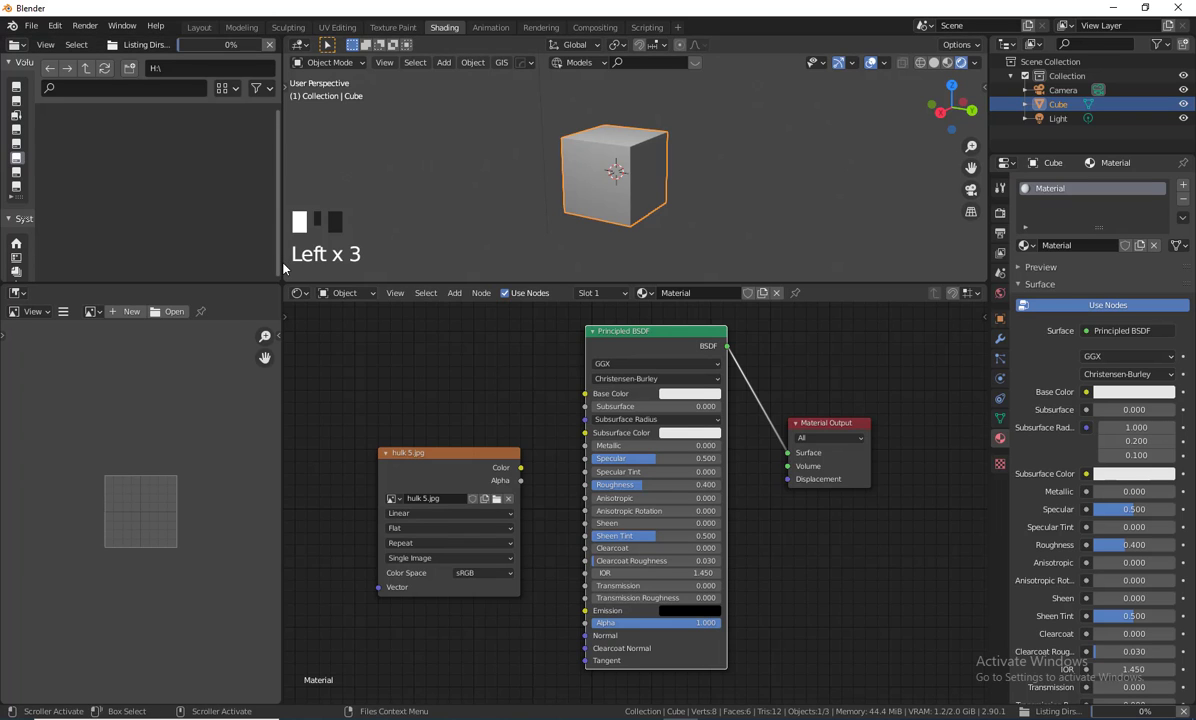
left_click_drag(285, 268, 204, 268)
Add an Image Texture node to the cube's material and move the hulk 5.jpg node below it.
mouse_move(392, 456)
left_mouse_down()
mouse_move(342, 426)
mouse_move(376, 458)
left_mouse_up()
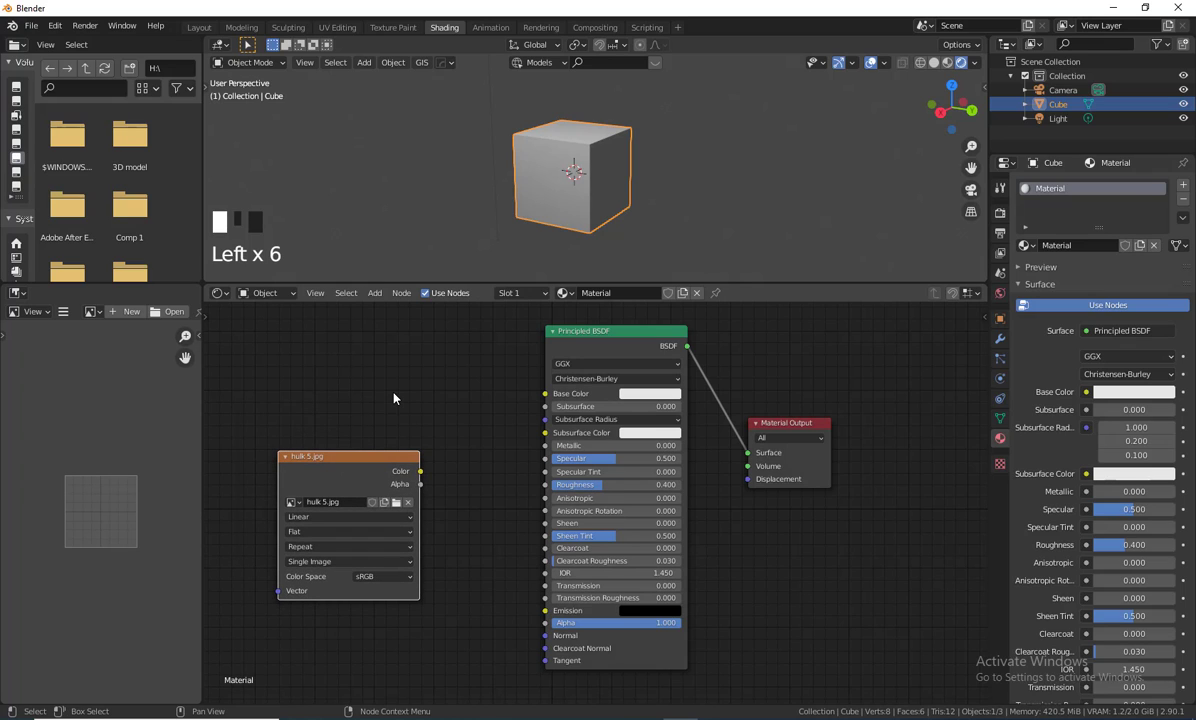
left_click(377, 297)
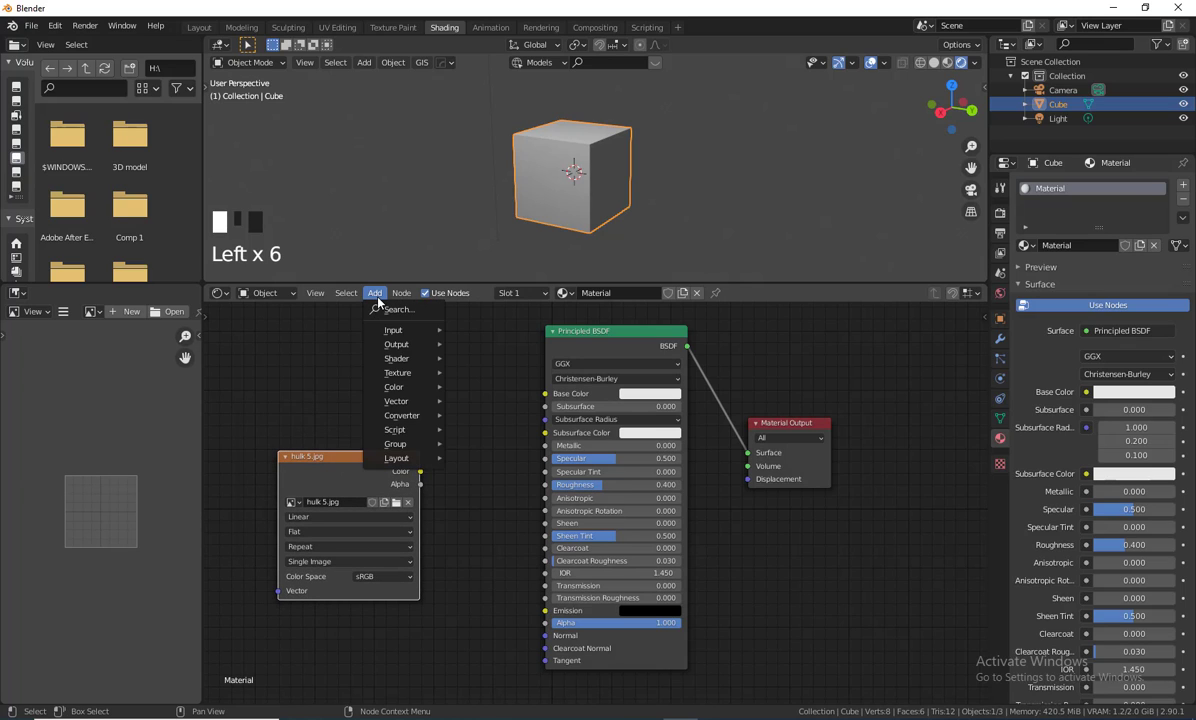
mouse_move(397, 372)
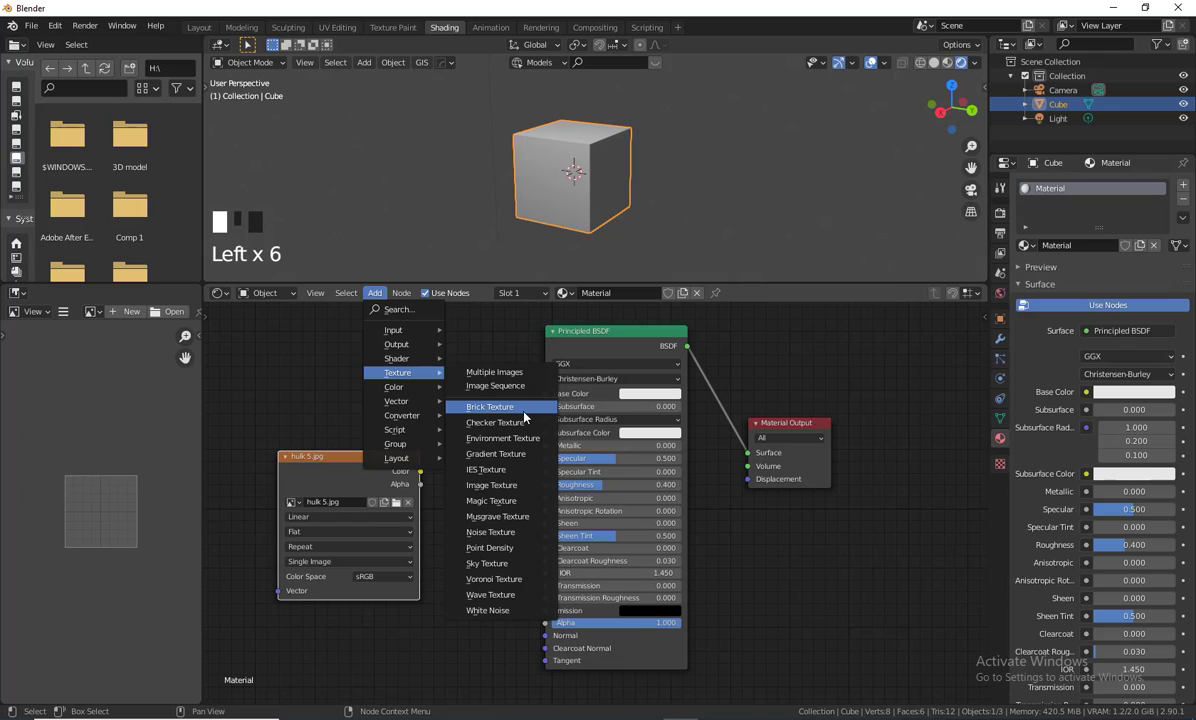
left_click(512, 492)
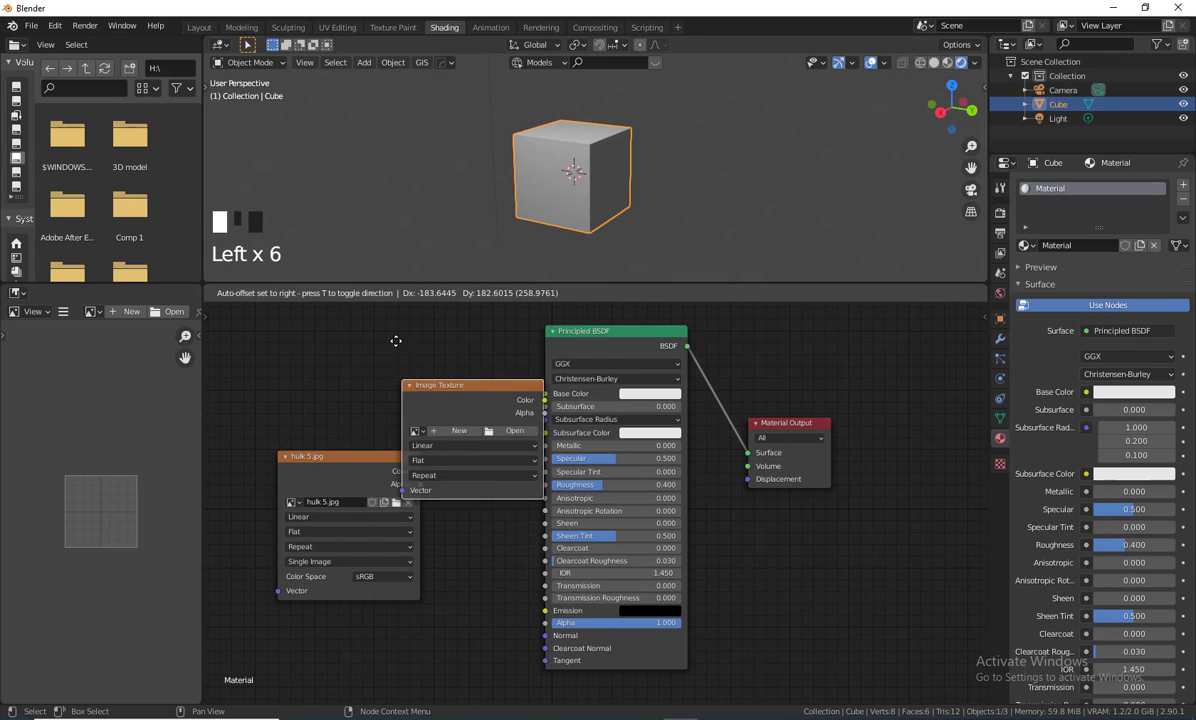
left_click(330, 297)
left_click_drag(309, 574, 247, 643)
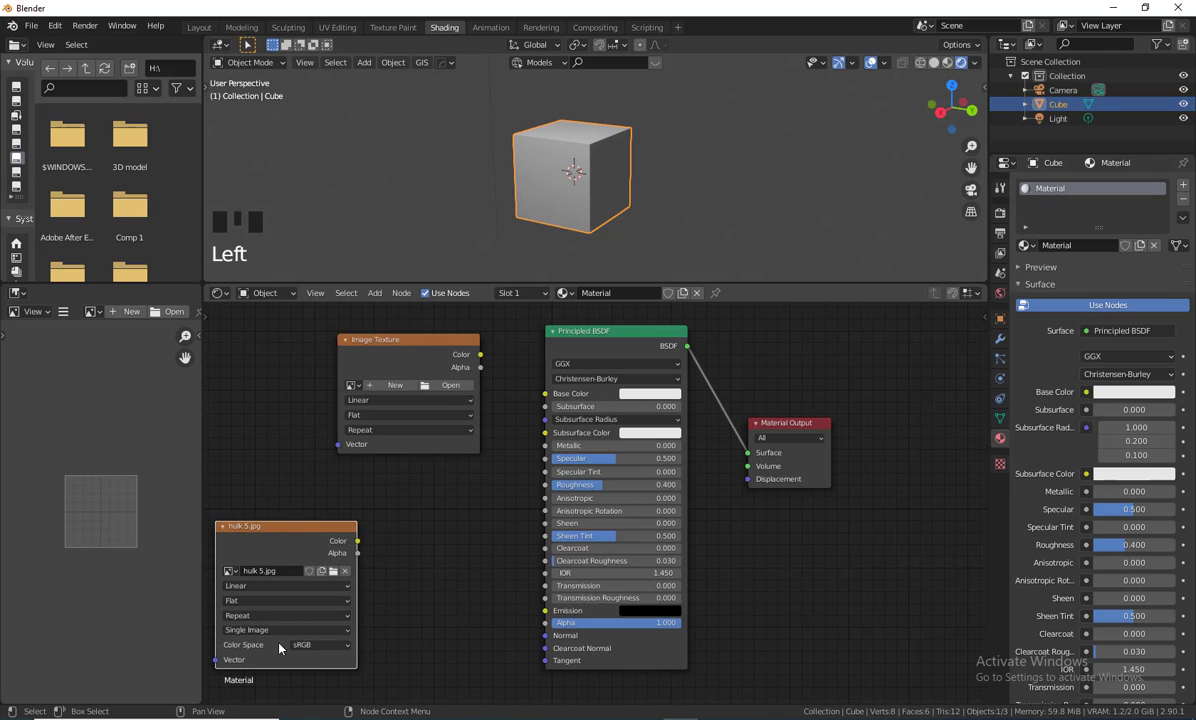
left_click_drag(296, 526, 332, 533)
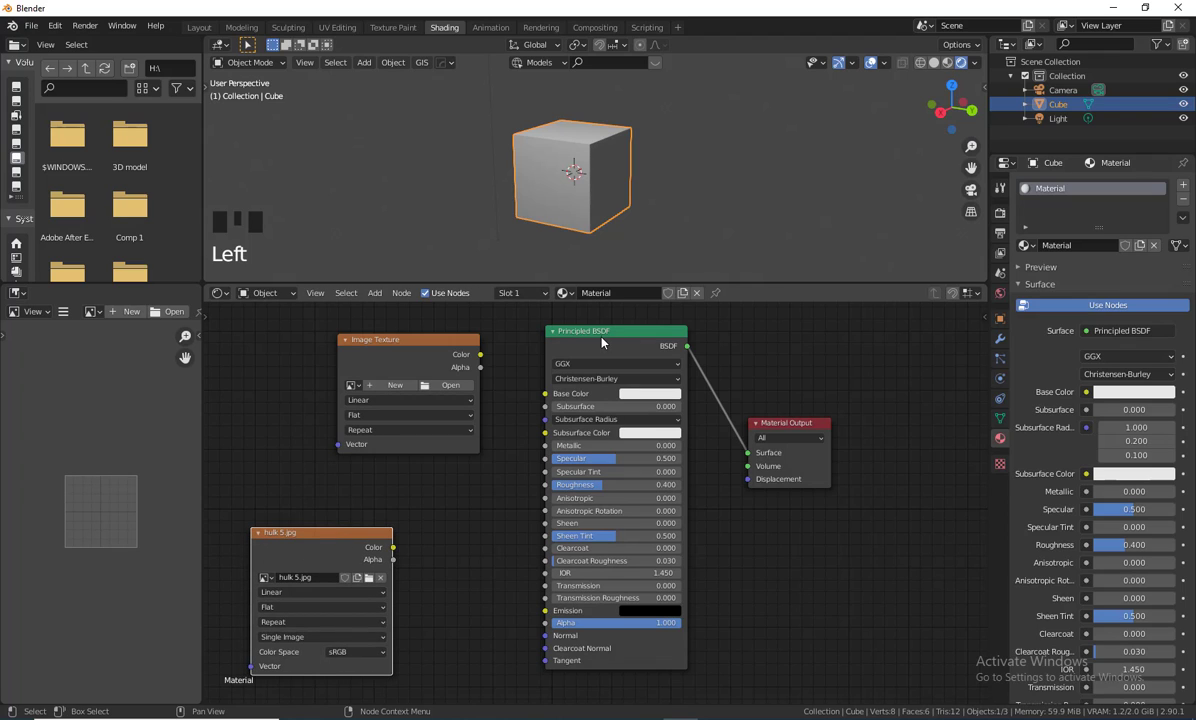
Lower the Principled BSDF node and raise the Material Output node so that their connected sockets roughly line up.
left_click_drag(602, 343, 601, 362)
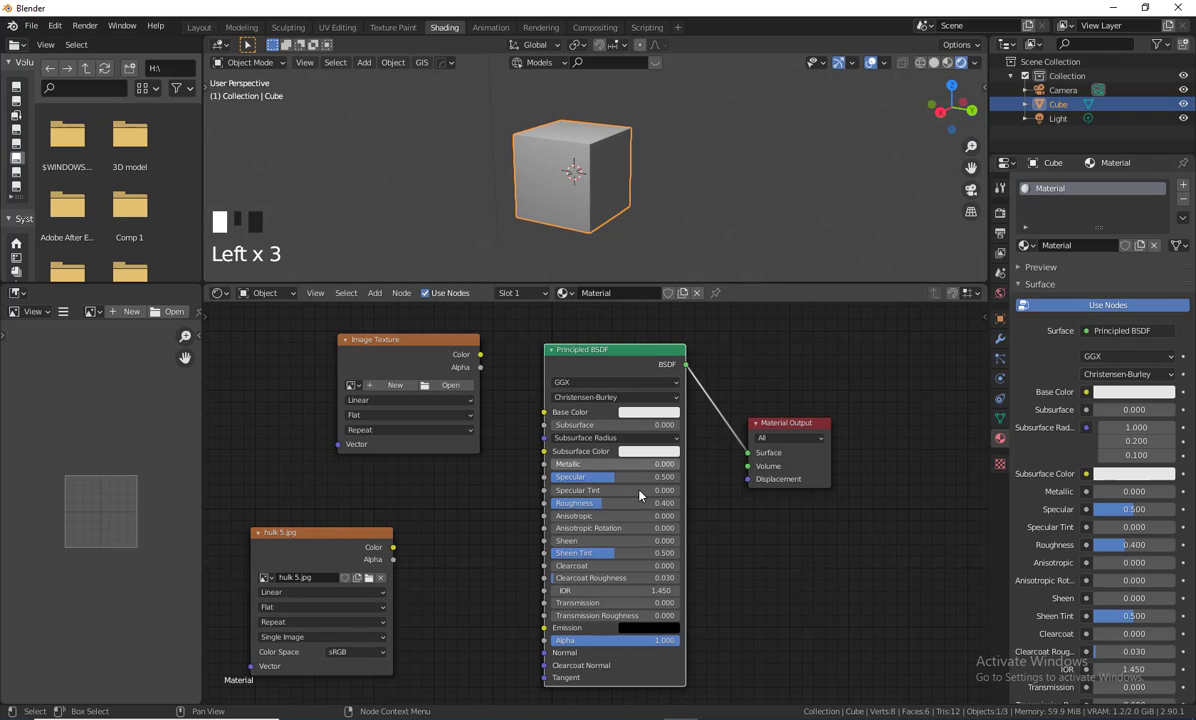
left_click_drag(798, 424, 815, 354)
left_click_drag(613, 353, 591, 393)
left_click_drag(817, 362, 816, 380)
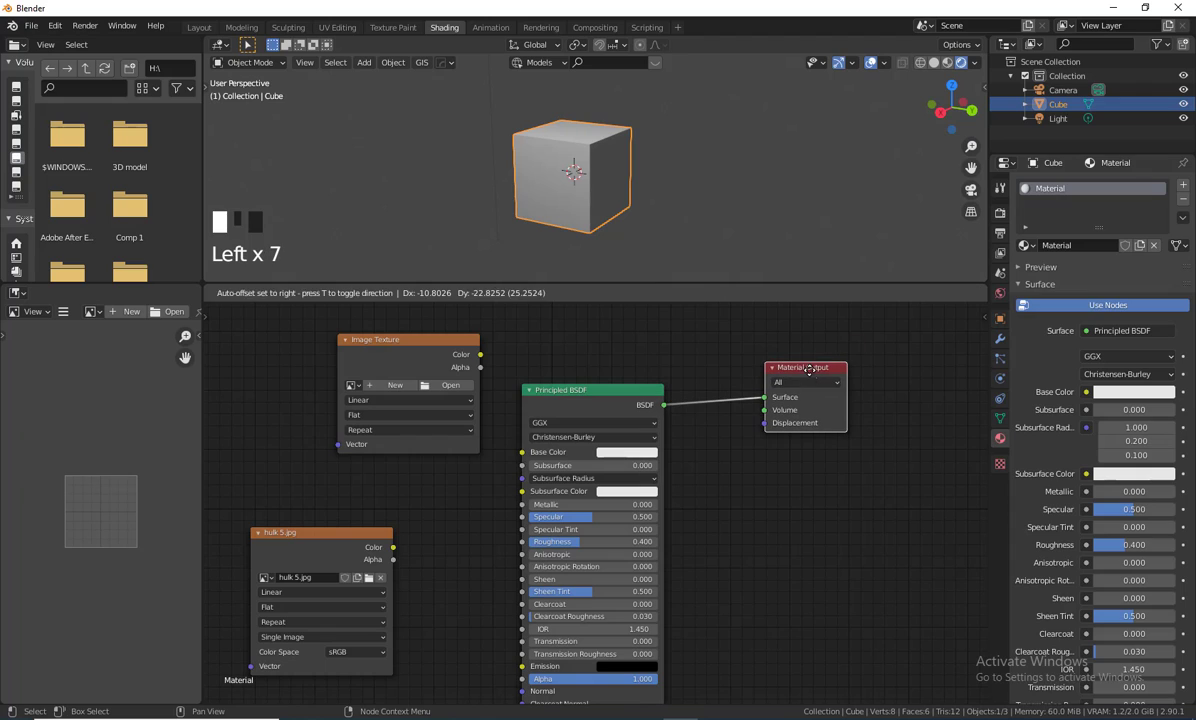
left_click(808, 375)
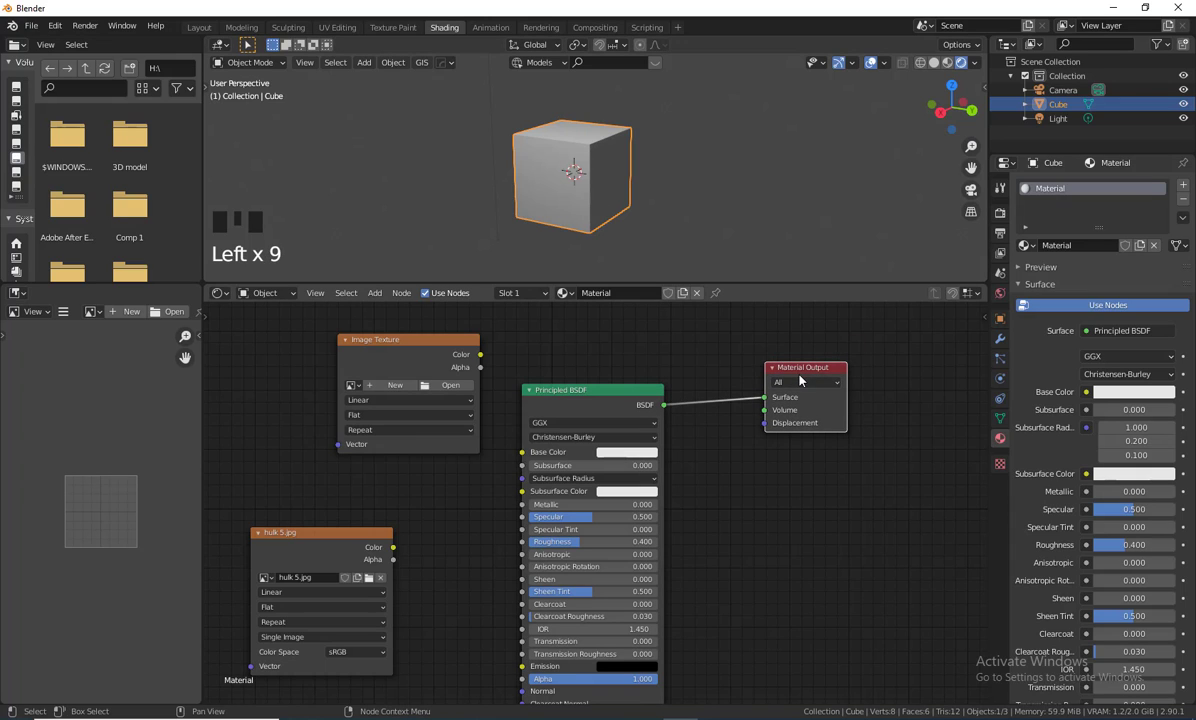
left_click_drag(803, 372, 797, 385)
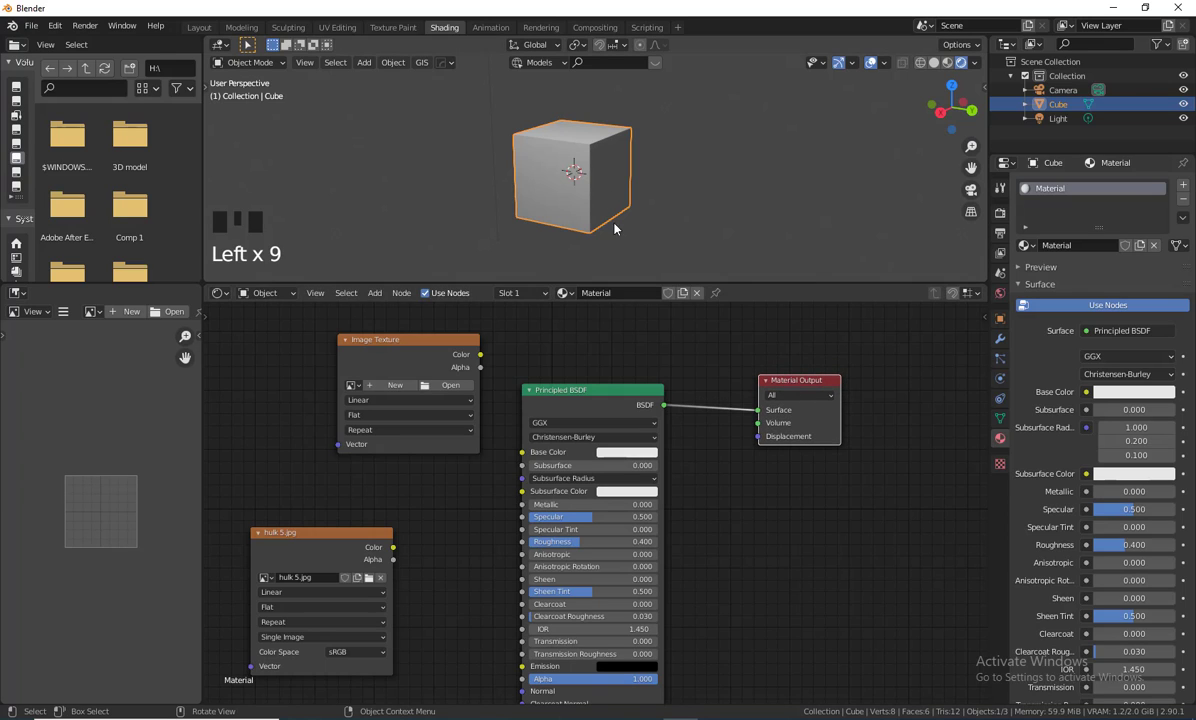
double_click(600, 399)
left_click(783, 420)
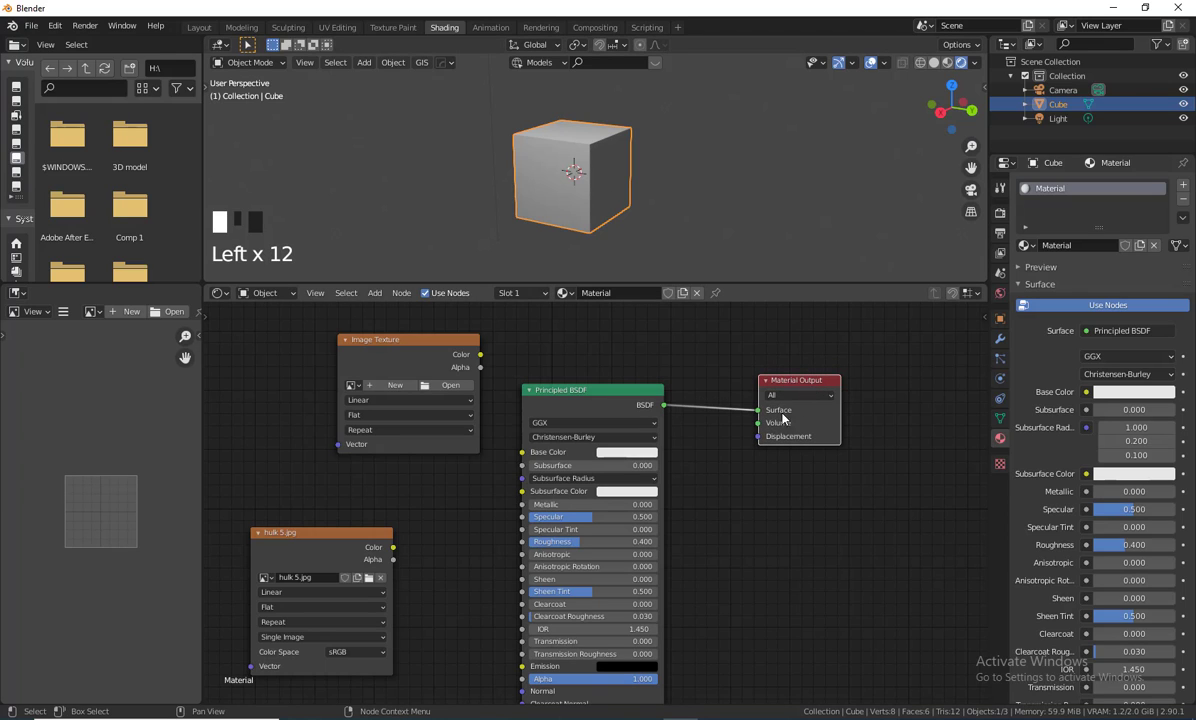
left_click_drag(776, 371, 770, 359)
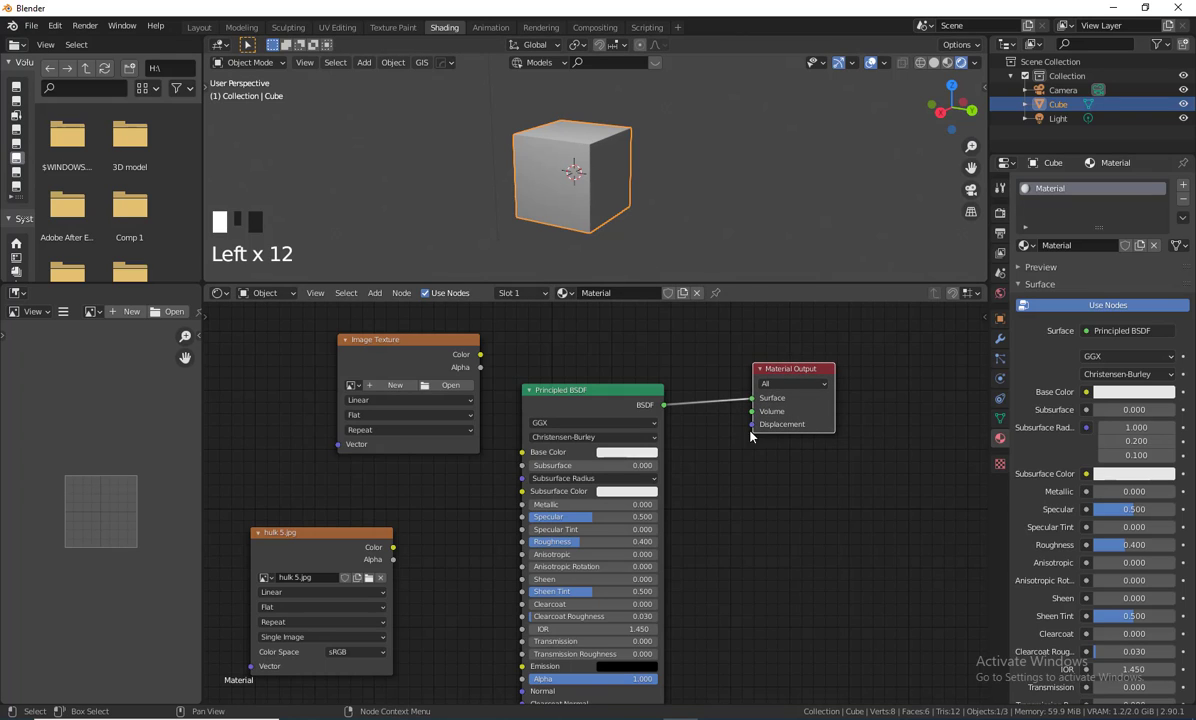
Set the Principled BSDF's Base Color to a bright yellow.
left_click_drag(543, 387, 547, 378)
left_click(620, 447)
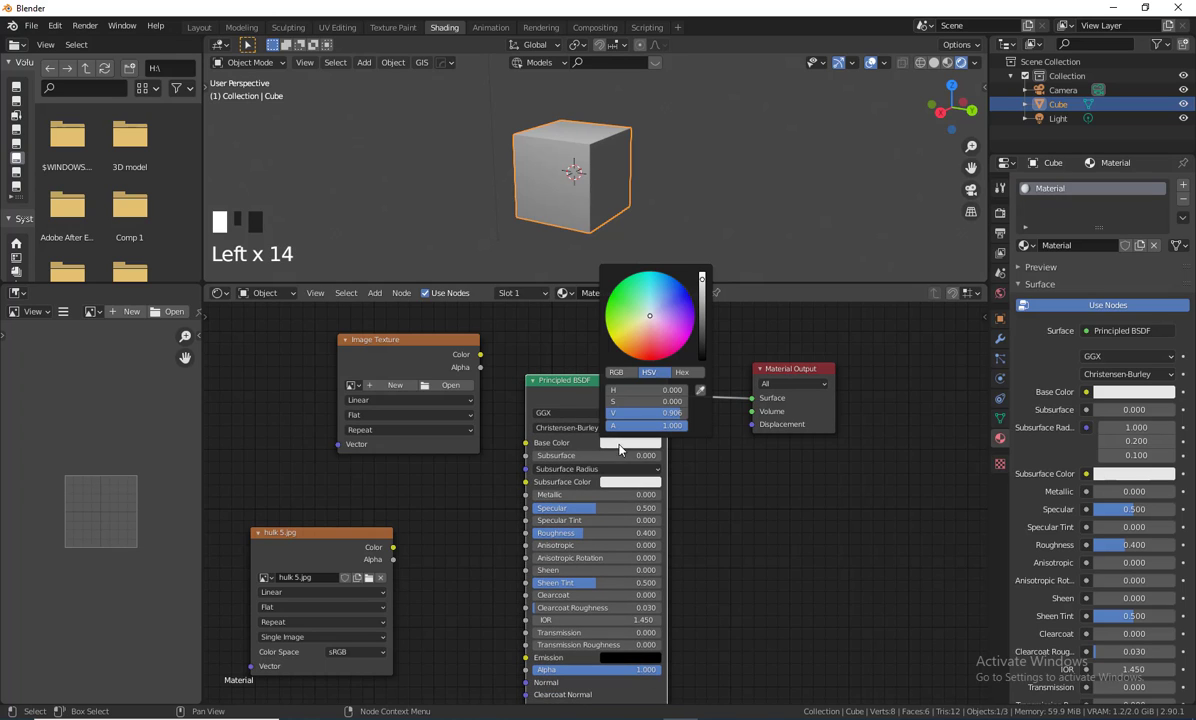
left_click_drag(650, 322, 615, 335)
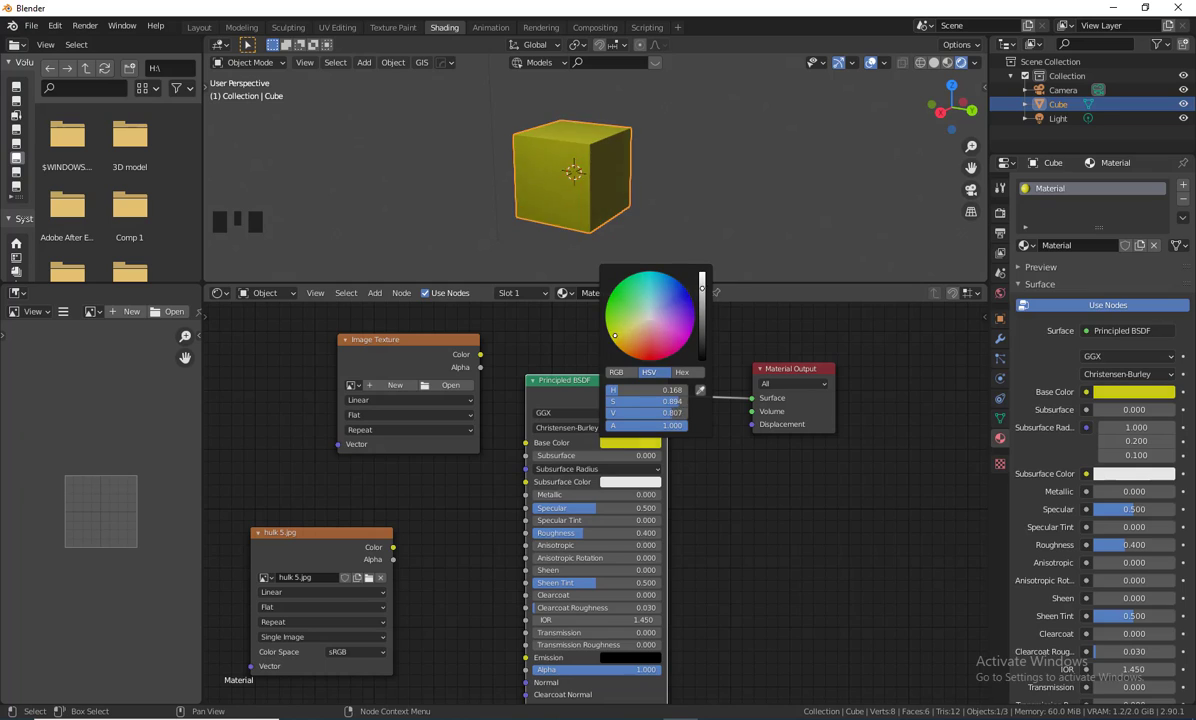
left_click_drag(586, 383, 592, 387)
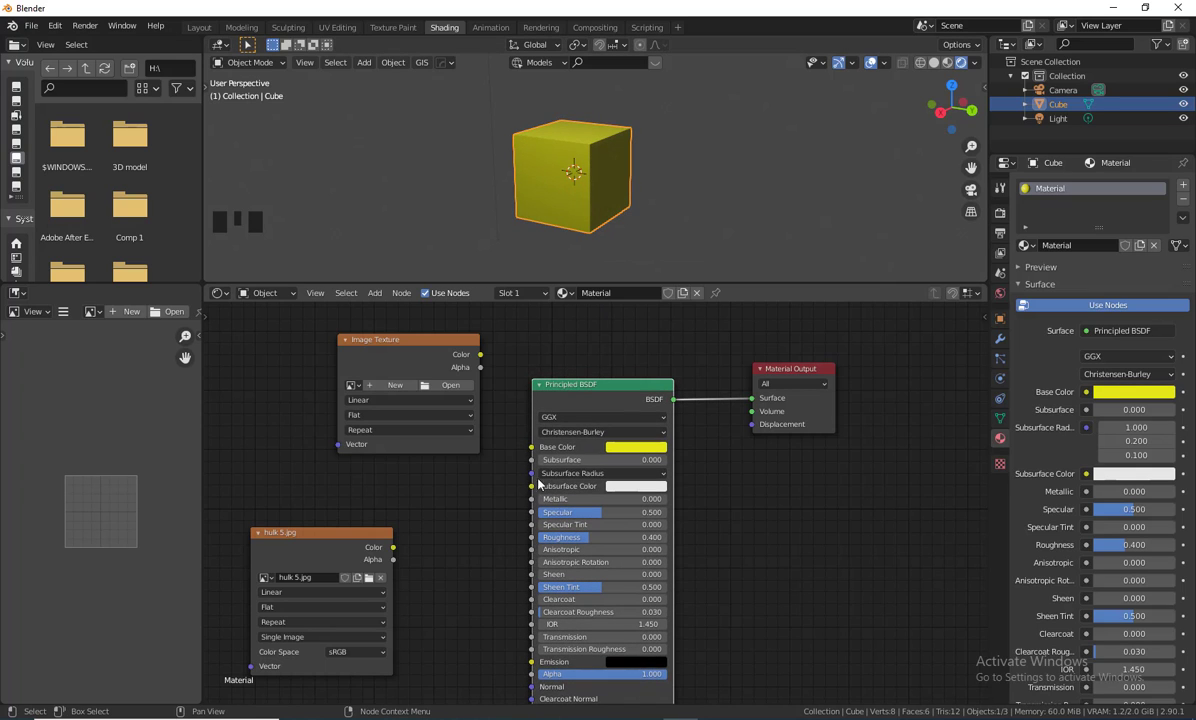
Spread the two texture nodes away from the Principled BSDF and link hulk 5.jpg's Color output to its Base Color input.
left_click_drag(393, 358, 333, 352)
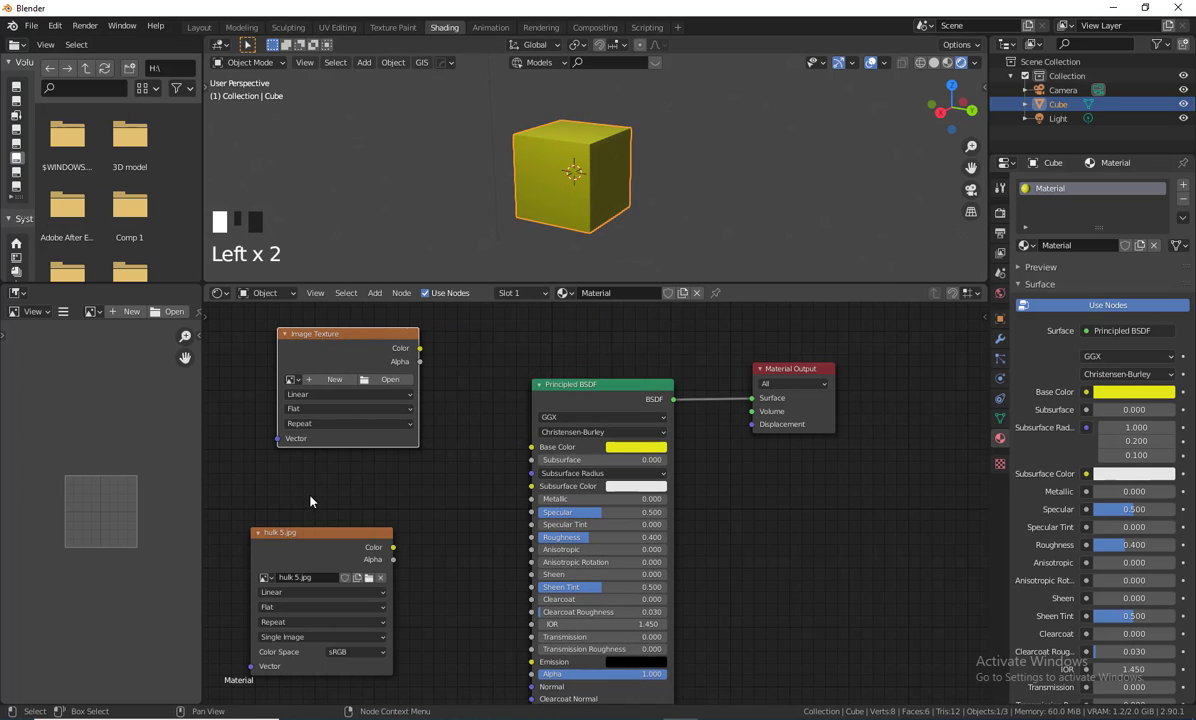
left_click_drag(323, 536, 290, 497)
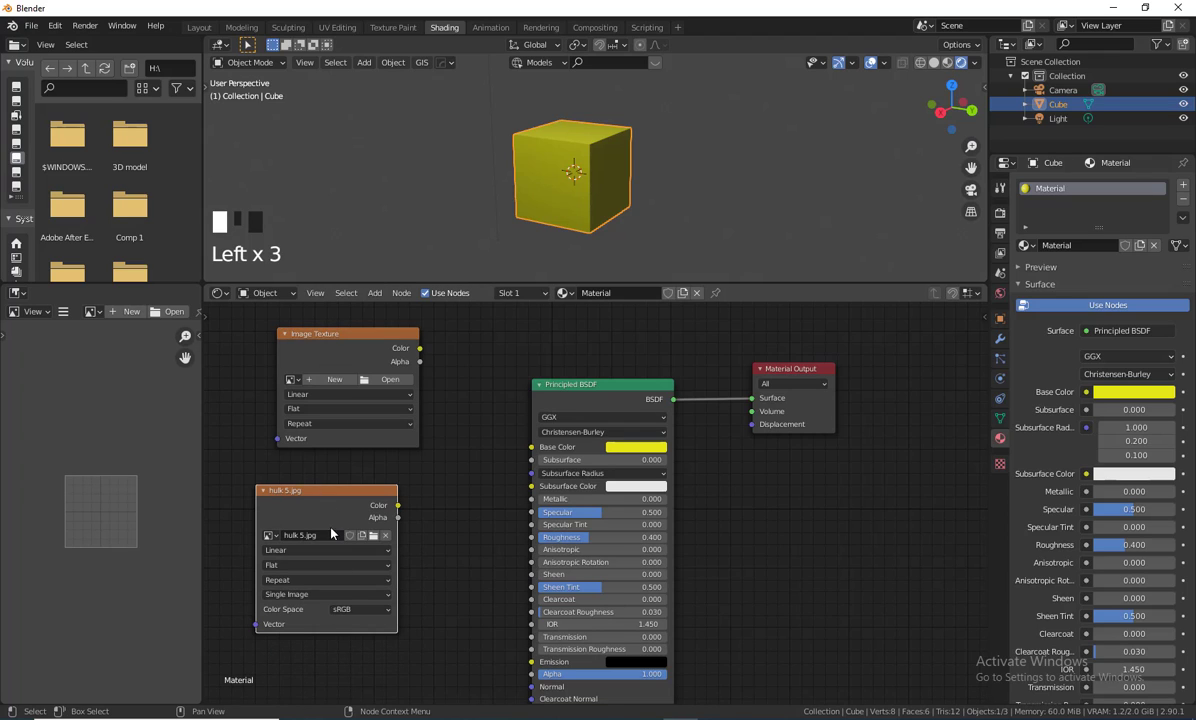
left_click_drag(397, 508, 531, 452)
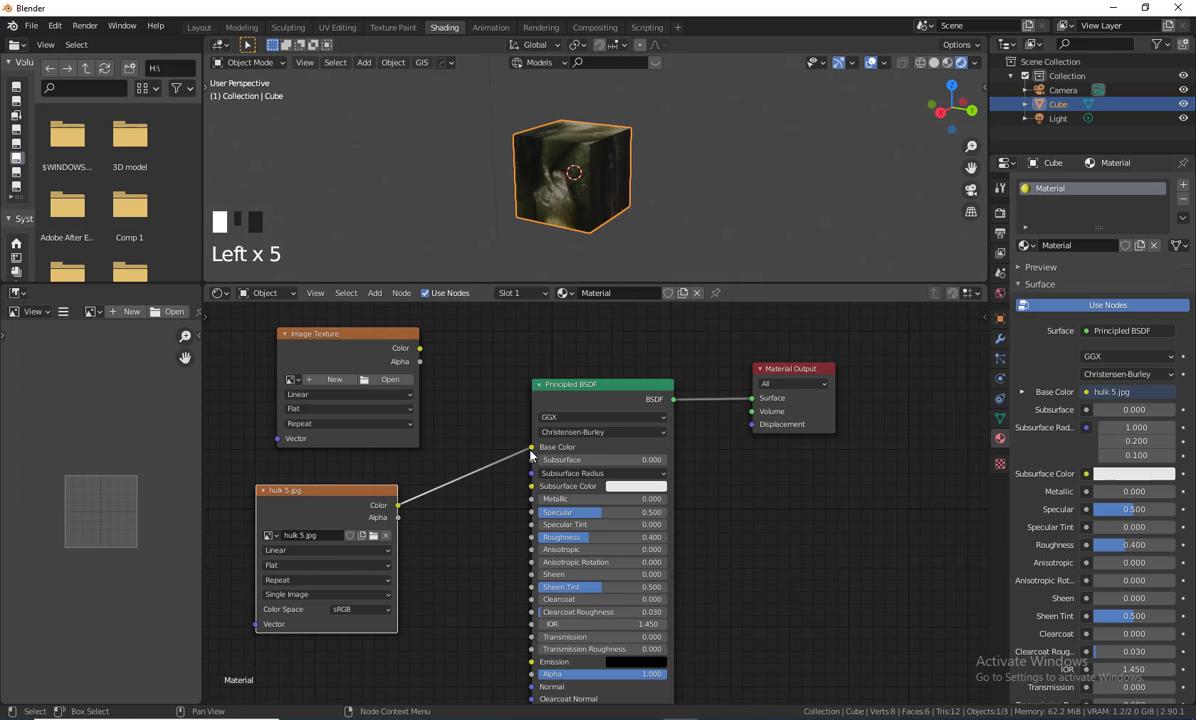
left_click(366, 494)
scroll(726, 184, "up", 1)
middle_click_drag(726, 184, 672, 200)
scroll(683, 198, "up", 1)
scroll(686, 193, "down", 1)
Space out the material nodes, with Principled BSDF farther from the textures and hulk 5.jpg lower than the empty Image Texture.
left_click_drag(342, 500, 331, 527)
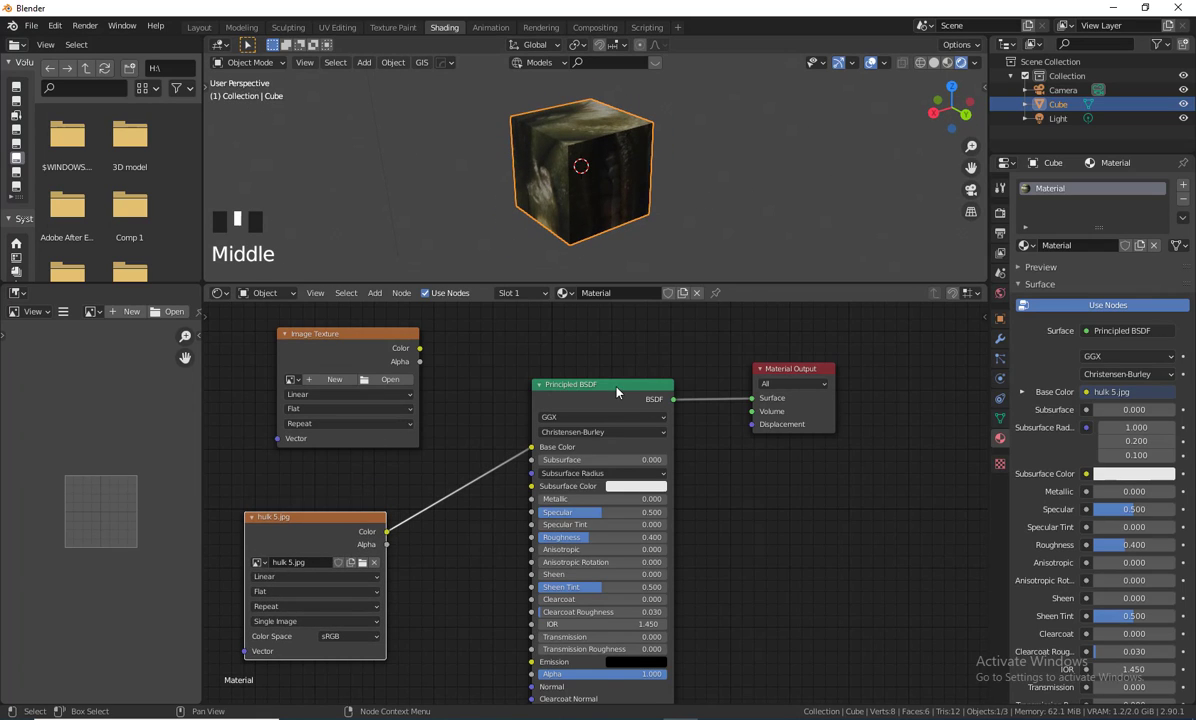
left_click_drag(616, 392, 653, 410)
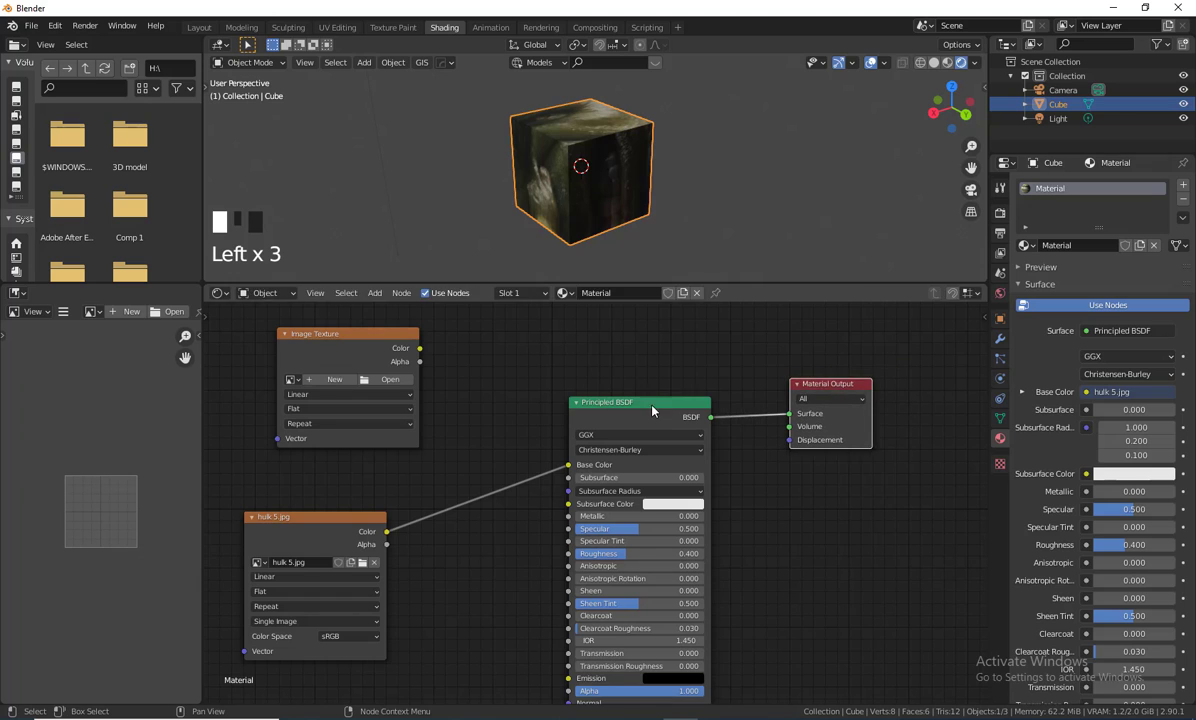
left_click(824, 386)
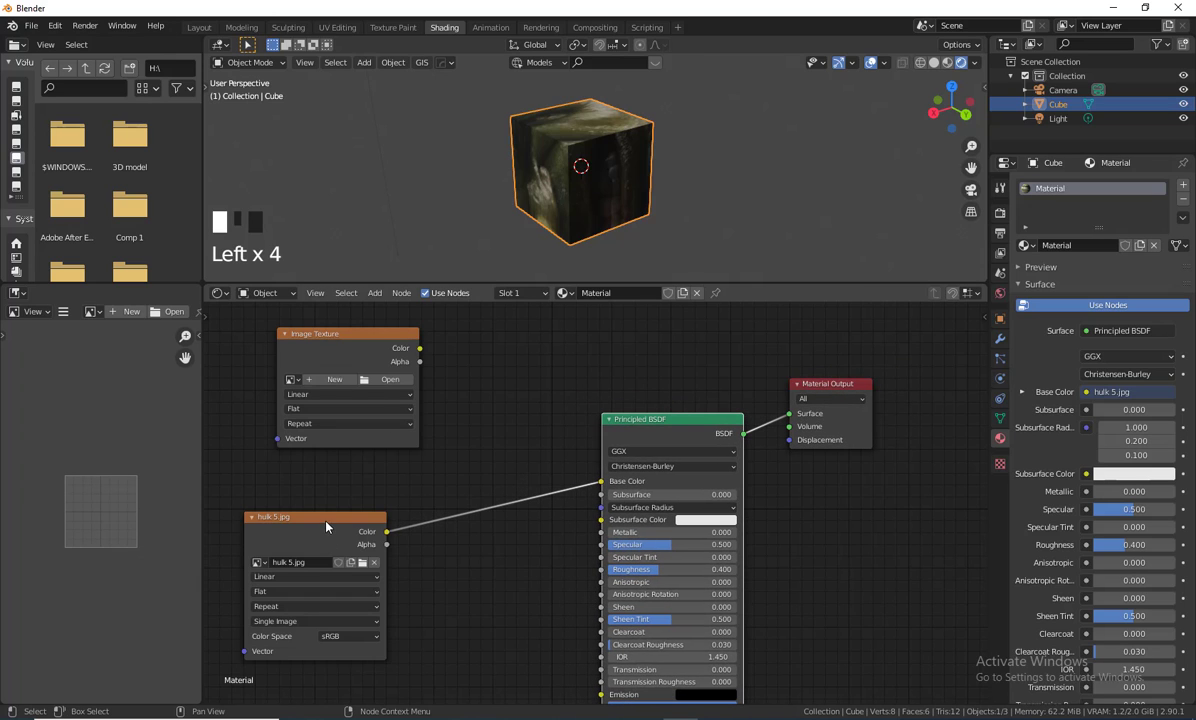
left_click_drag(326, 527, 322, 561)
left_click_drag(361, 339, 379, 362)
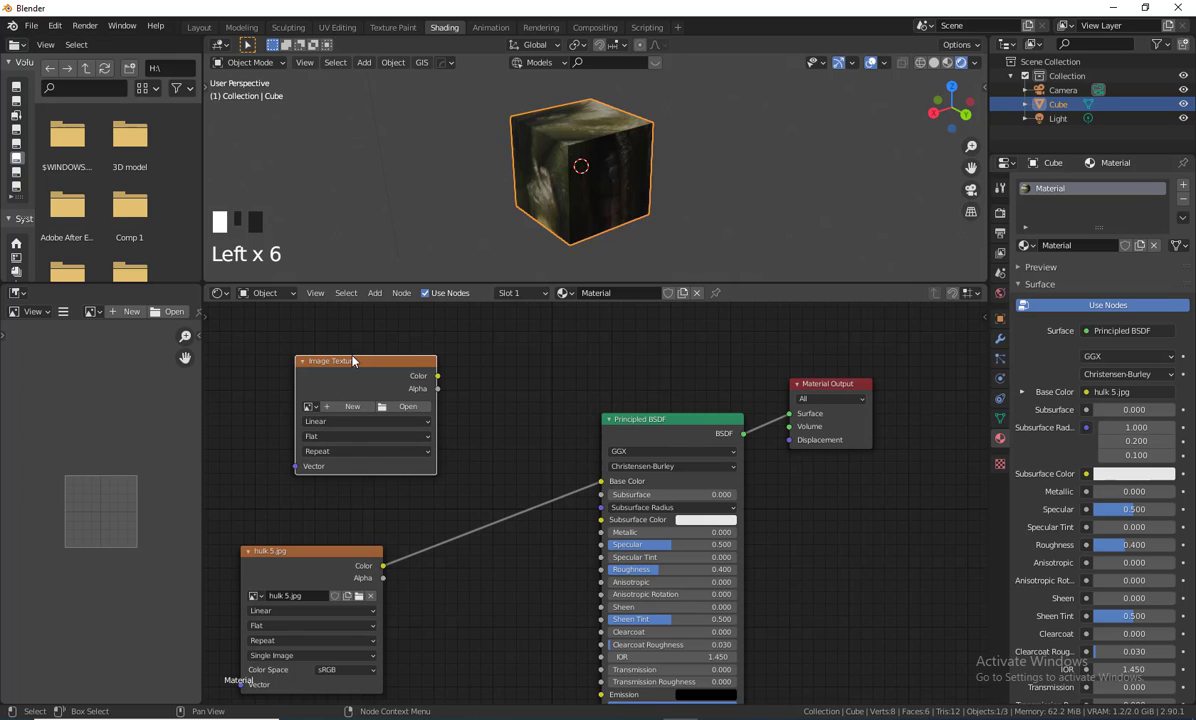
left_click_drag(353, 359, 321, 350)
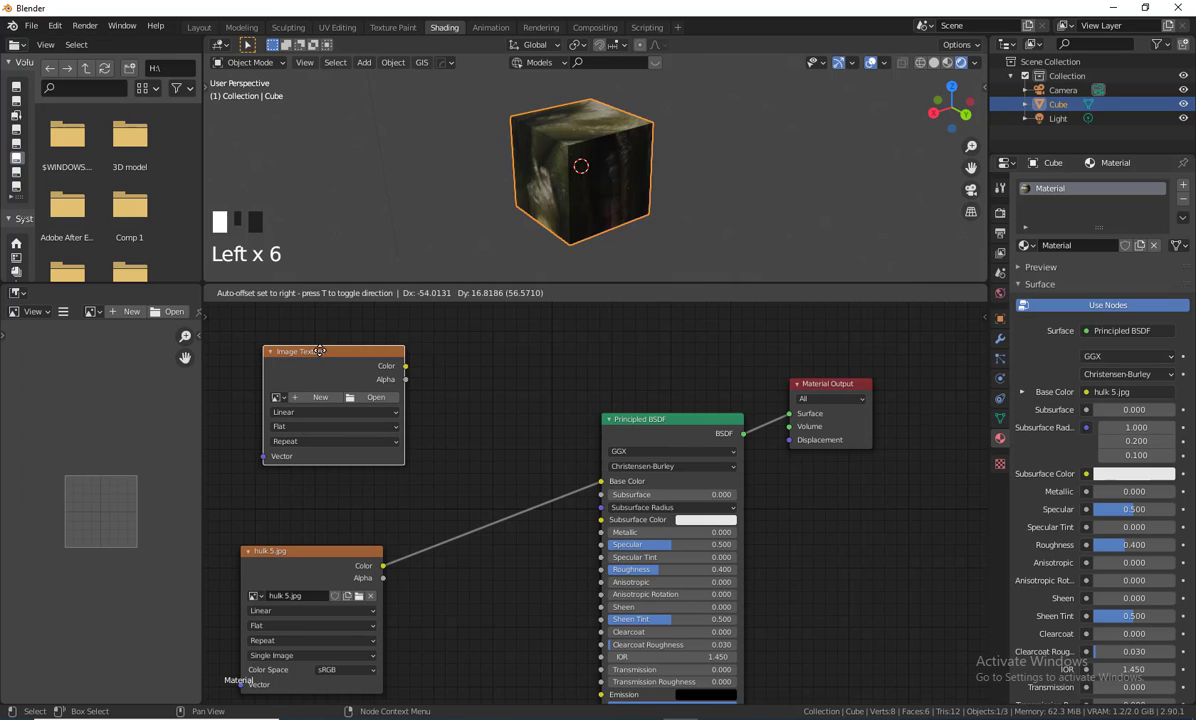
Load kitchen_wood_diff_1k.png from the D:\3.30 PM Basic modeling\Texture folder into the empty Image Texture node.
left_click(372, 397)
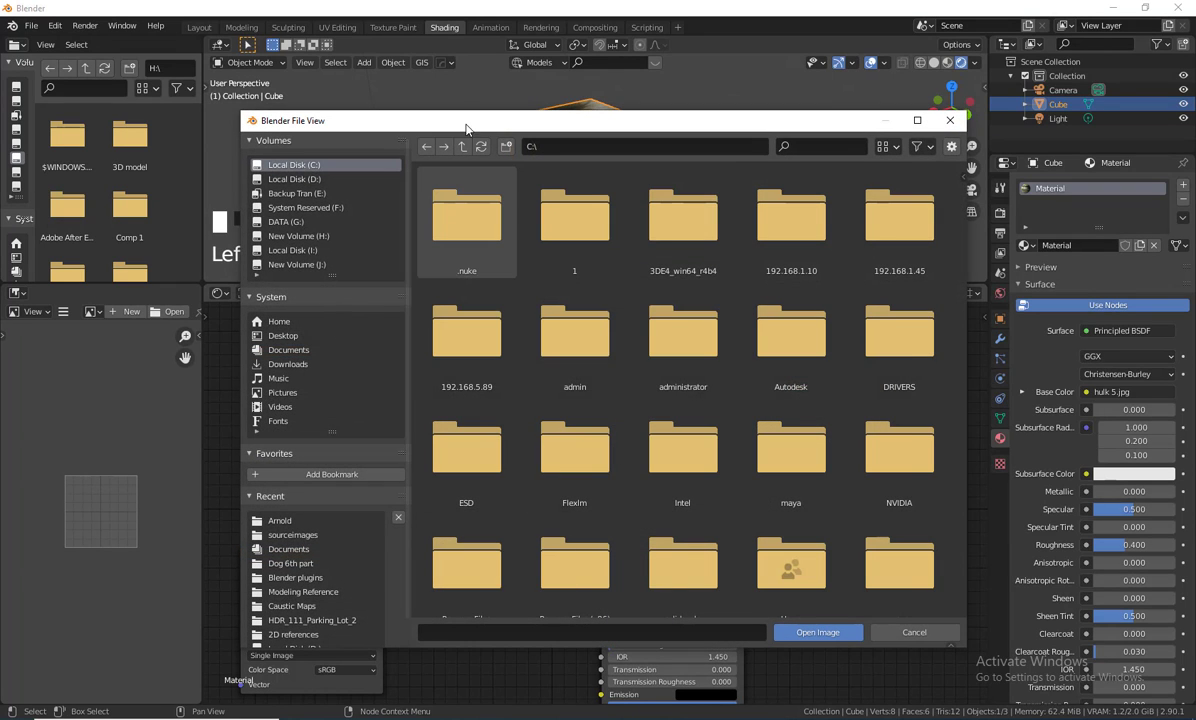
left_click_drag(466, 126, 409, 115)
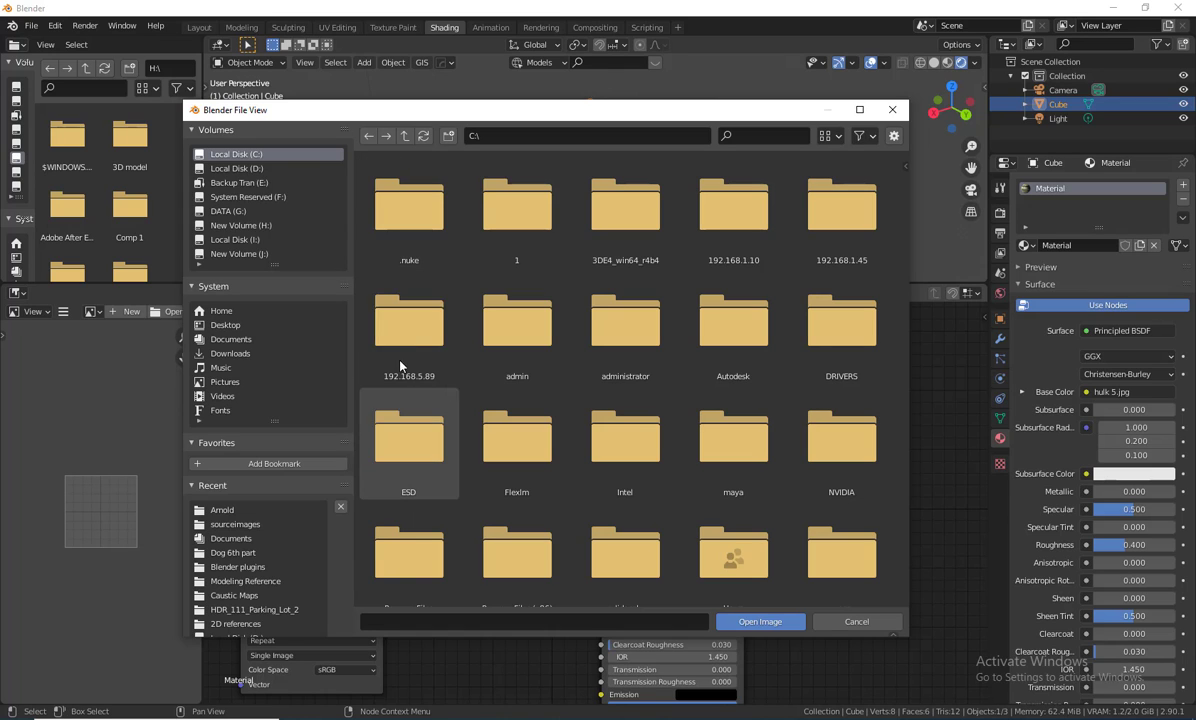
left_click(262, 169)
scroll(611, 359, "down", 4)
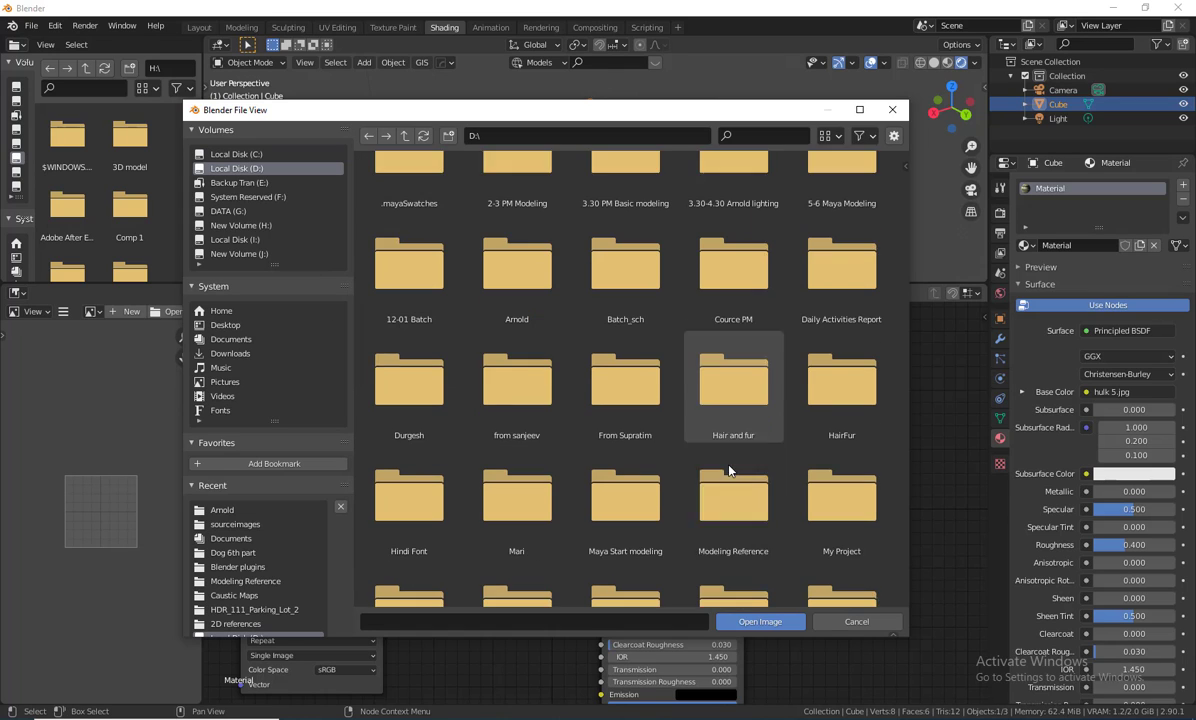
scroll(737, 474, "up", 4)
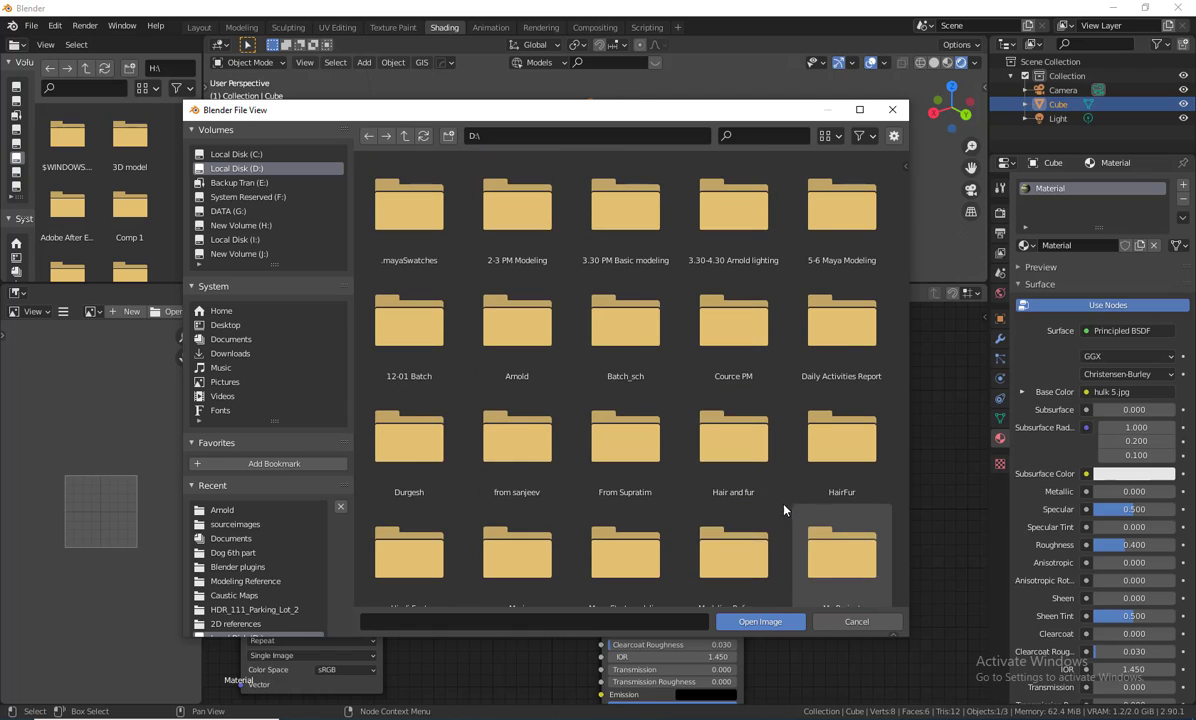
left_click(627, 218)
double_click(627, 218)
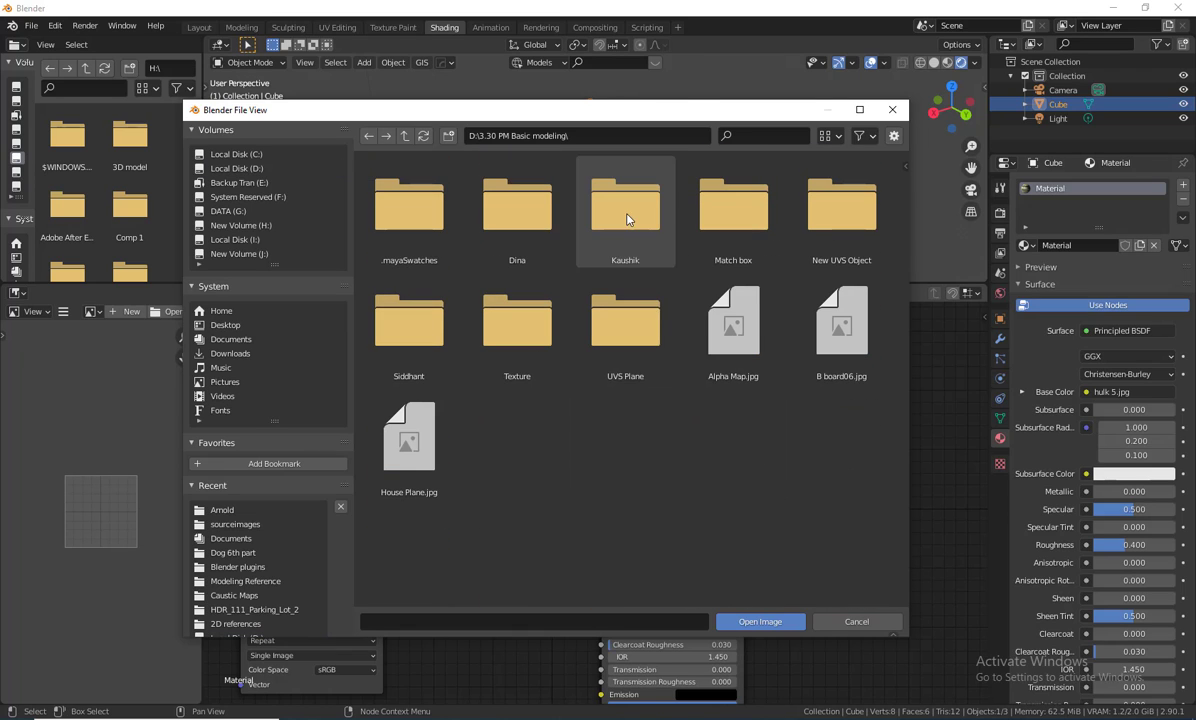
double_click(520, 322)
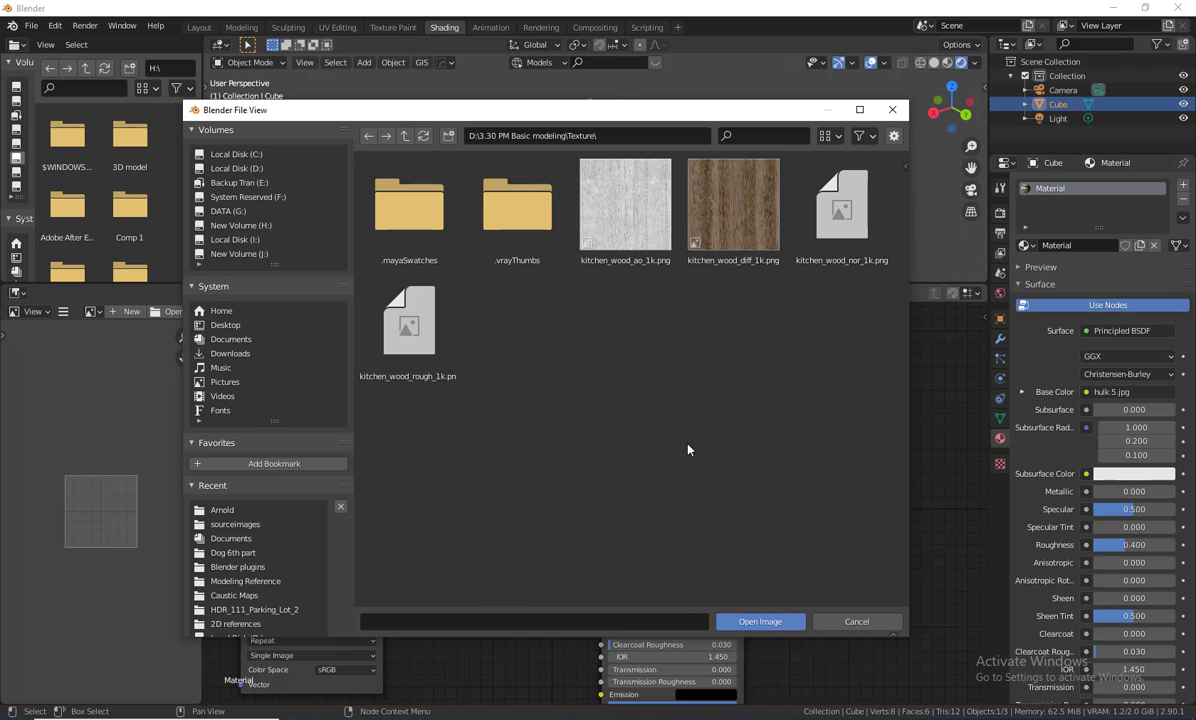
left_click(760, 180)
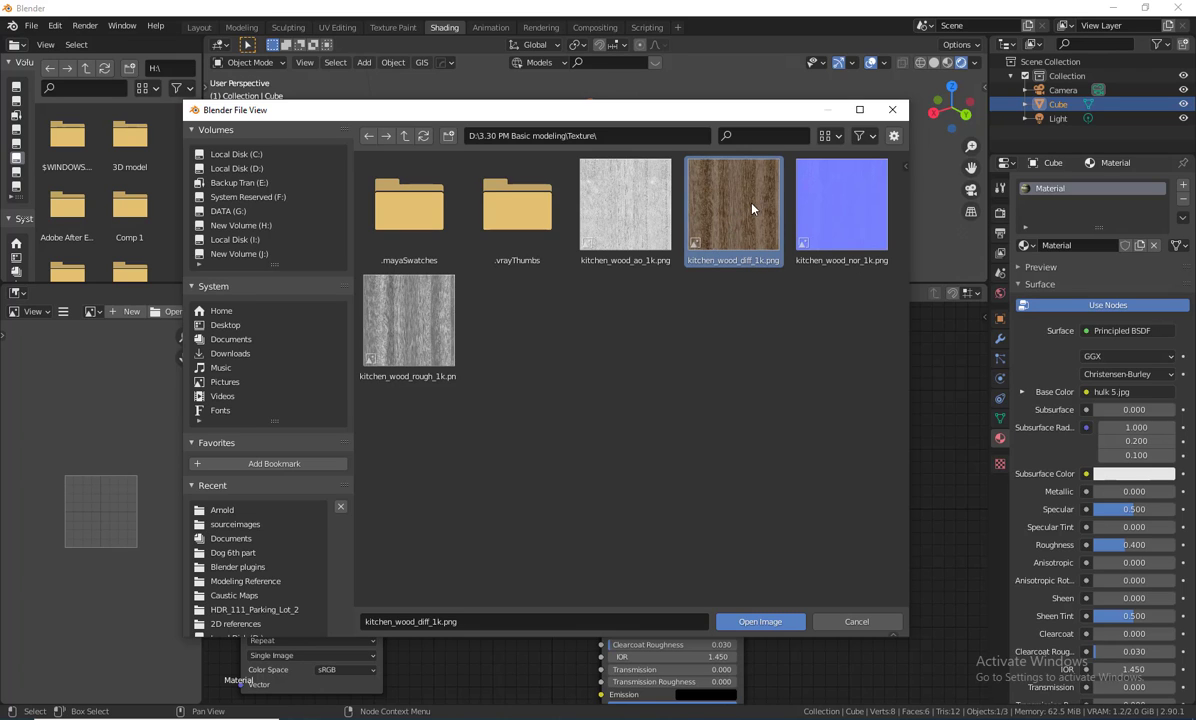
double_click(738, 226)
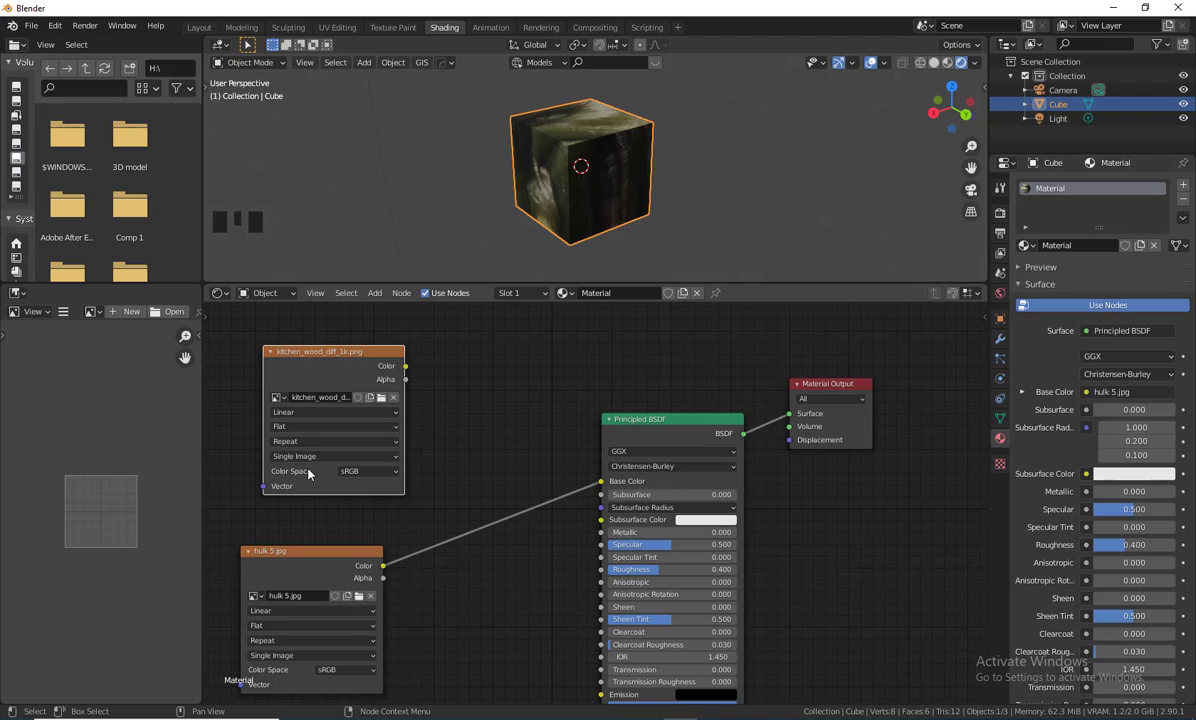
Link kitchen_wood_diff_1k.png's Color output to the Principled BSDF's Base Color and bring the shader and Material Output nodes closer to it.
left_click_drag(407, 372, 601, 482)
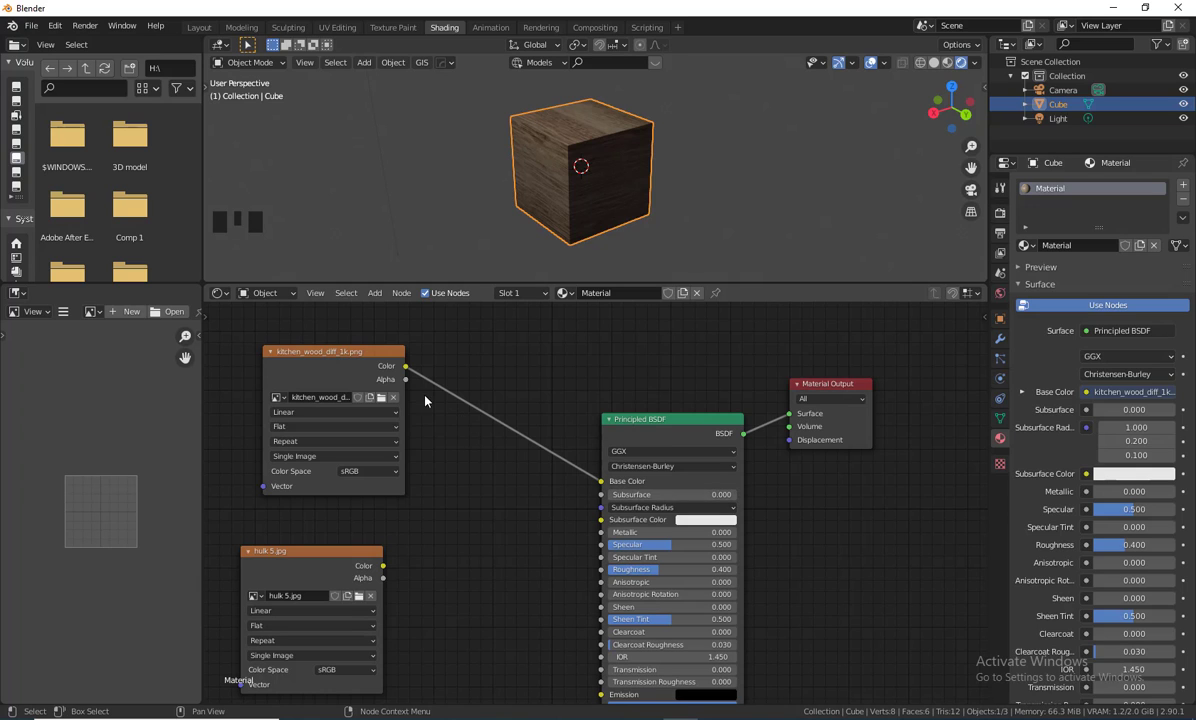
left_click_drag(351, 378, 346, 403)
left_click_drag(620, 419, 609, 390)
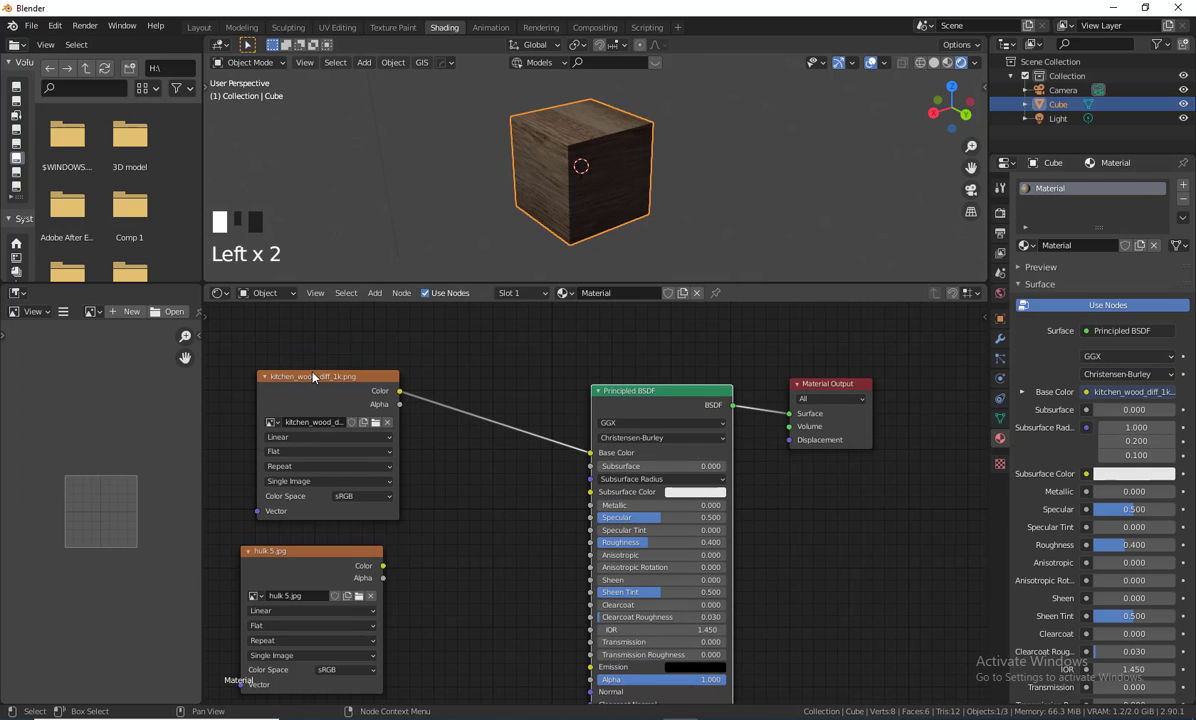
left_click(312, 379)
left_click_drag(312, 379, 314, 380)
left_click_drag(655, 392, 562, 351)
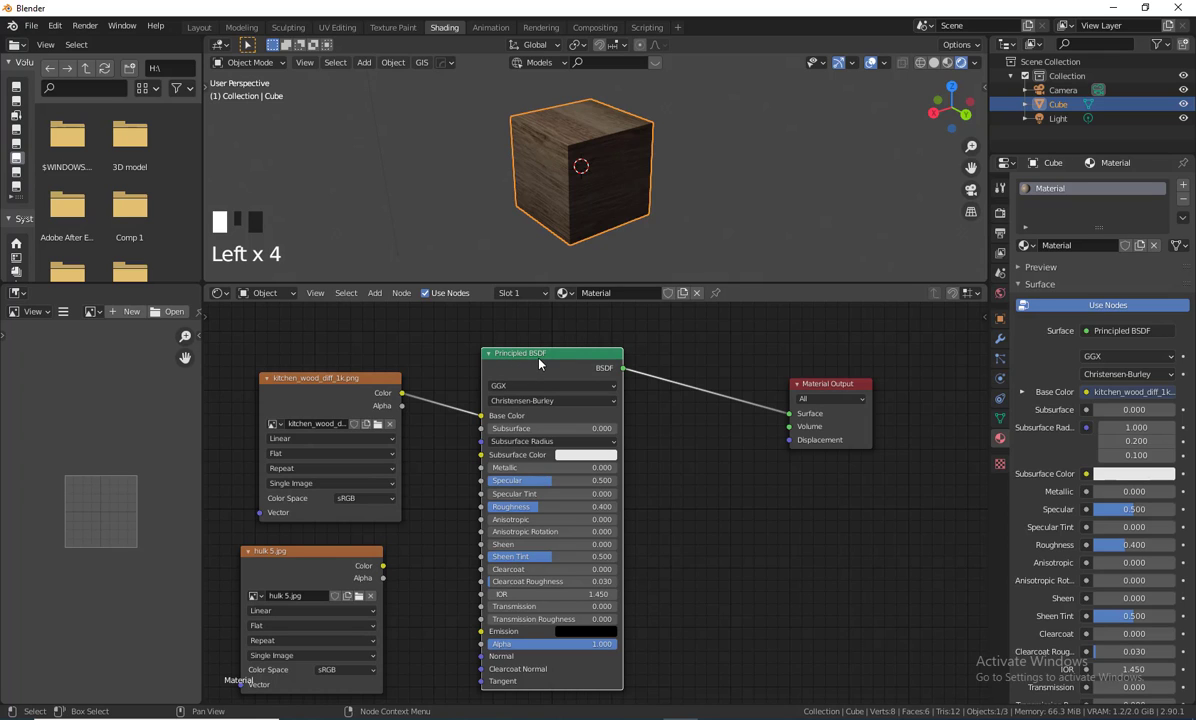
left_click_drag(543, 361, 528, 350)
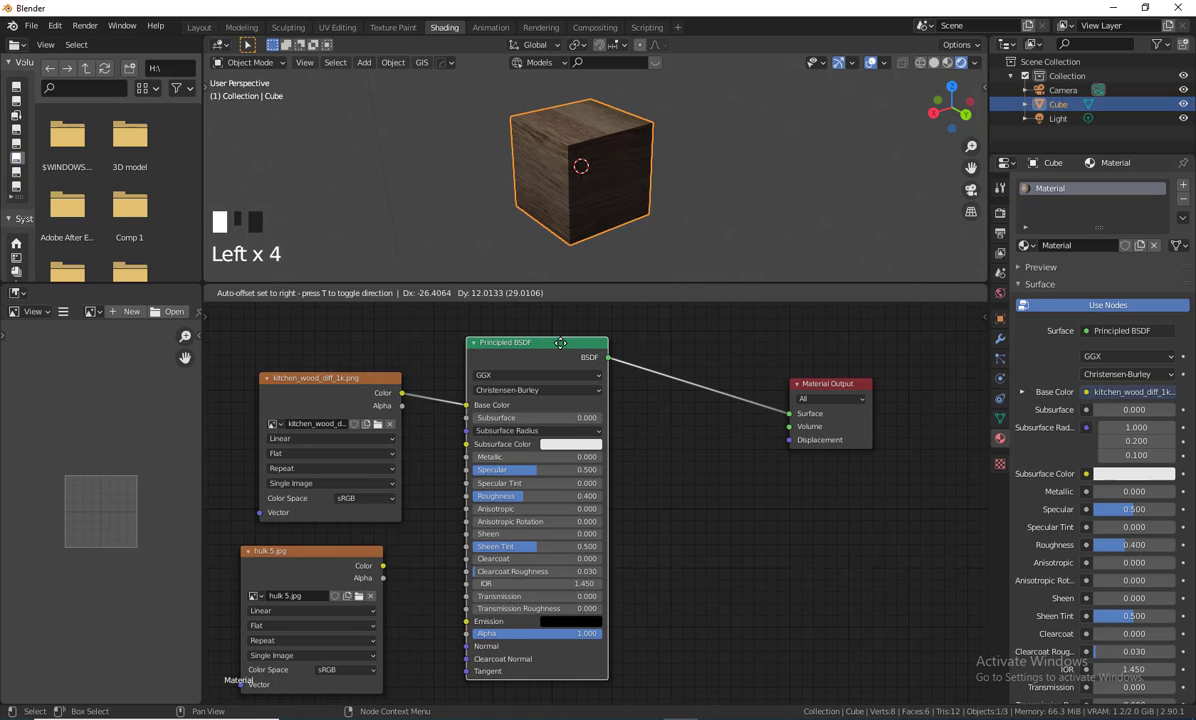
left_click_drag(851, 386, 735, 351)
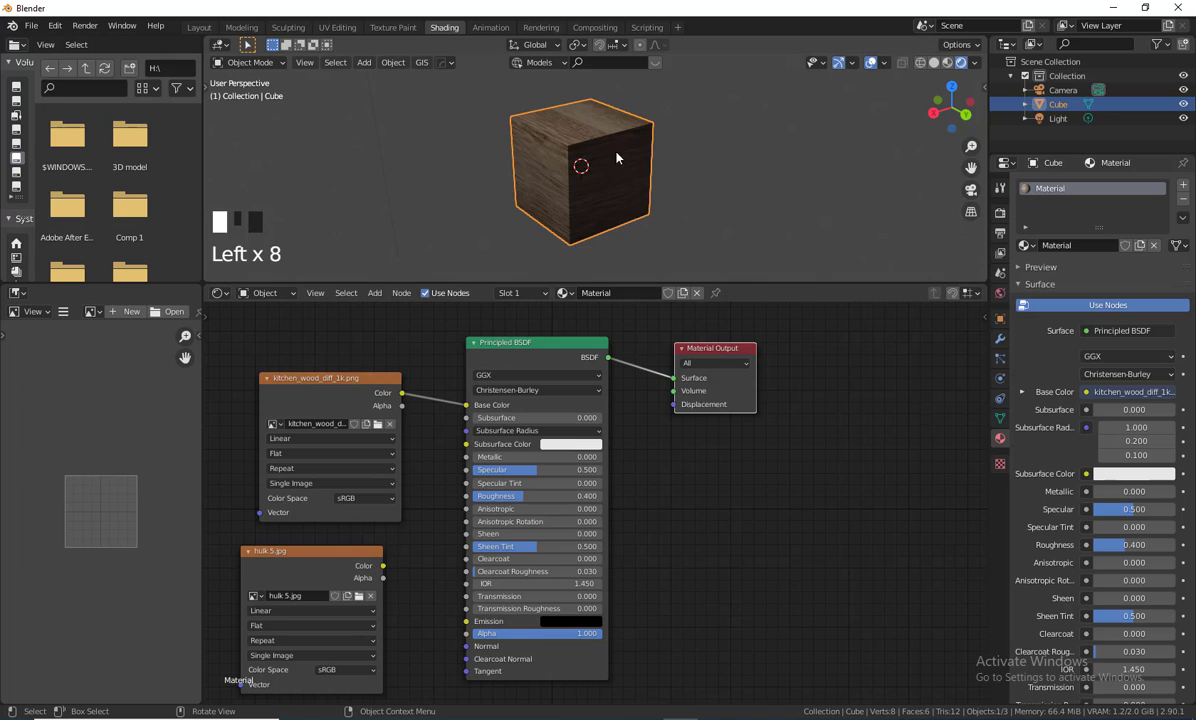
Temporarily enlarge the 3D viewport and examine the wood texture on the cube up close from another angle.
scroll(598, 170, "up", 3)
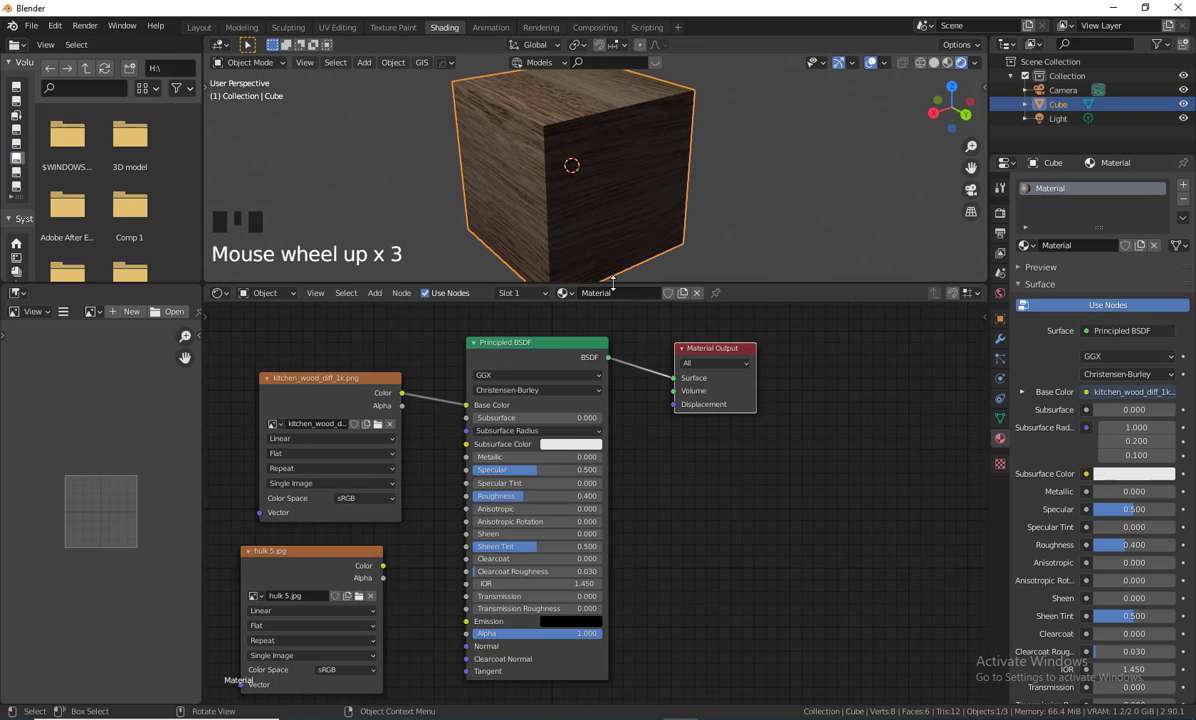
left_click_drag(605, 284, 622, 512)
middle_click_drag(608, 347, 673, 346)
left_click_drag(678, 498, 680, 302)
Separate the two texture nodes and delete the unused hulk 5.jpg node.
middle_click_drag(707, 459, 907, 473)
left_click_drag(541, 601, 284, 484)
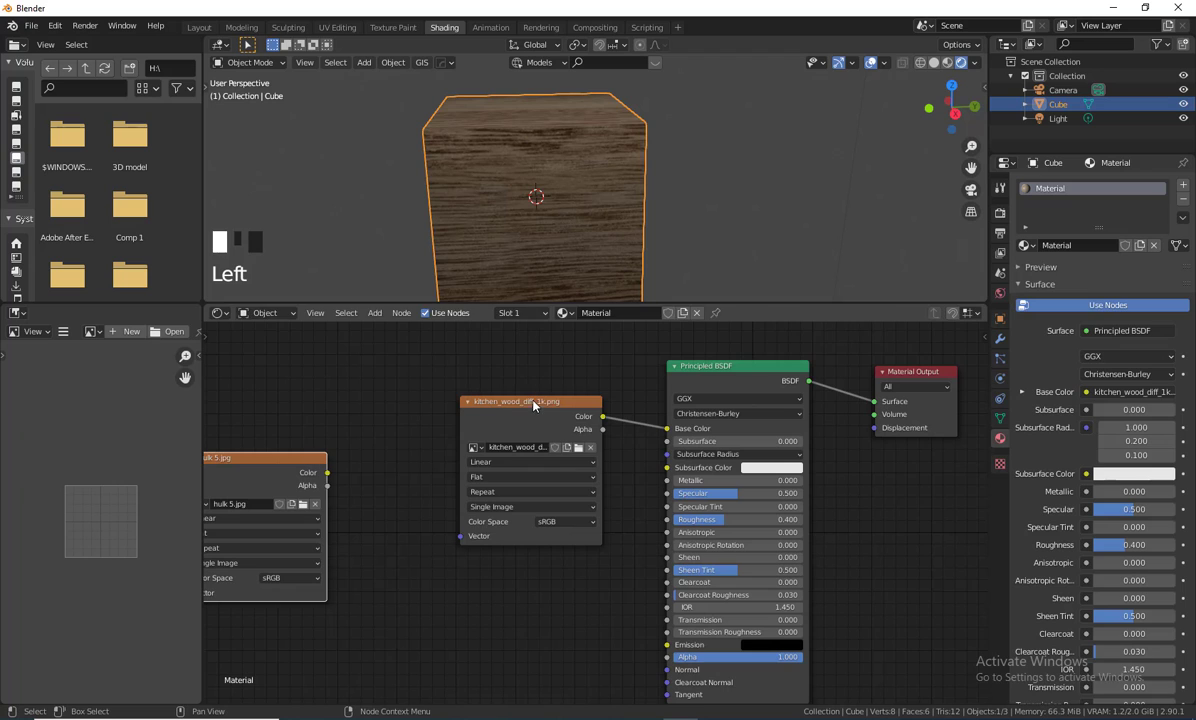
left_click_drag(528, 397, 418, 370)
left_click_drag(237, 457, 270, 541)
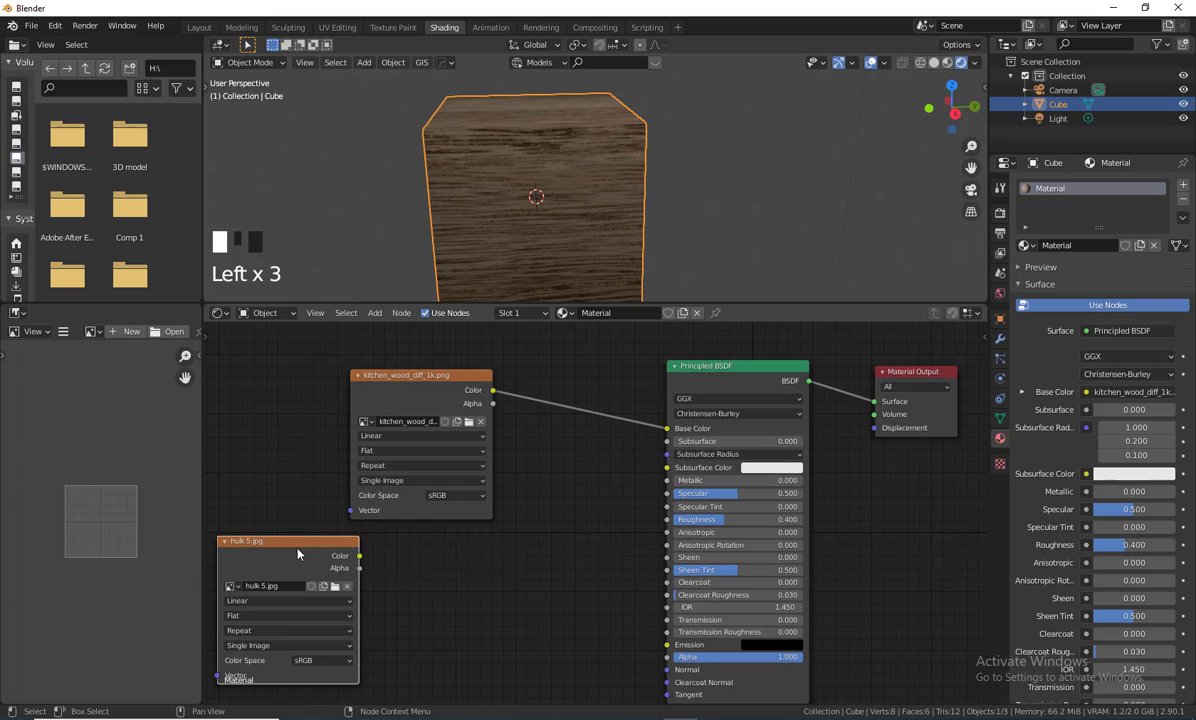
key("Delete")
Move the kitchen_wood_diff_1k.png node lower and the Principled BSDF closer to it, away from the Material Output.
left_click_drag(420, 380, 391, 421)
left_click_drag(670, 368, 586, 384)
left_click_drag(393, 424, 350, 457)
left_click_drag(650, 382, 615, 368)
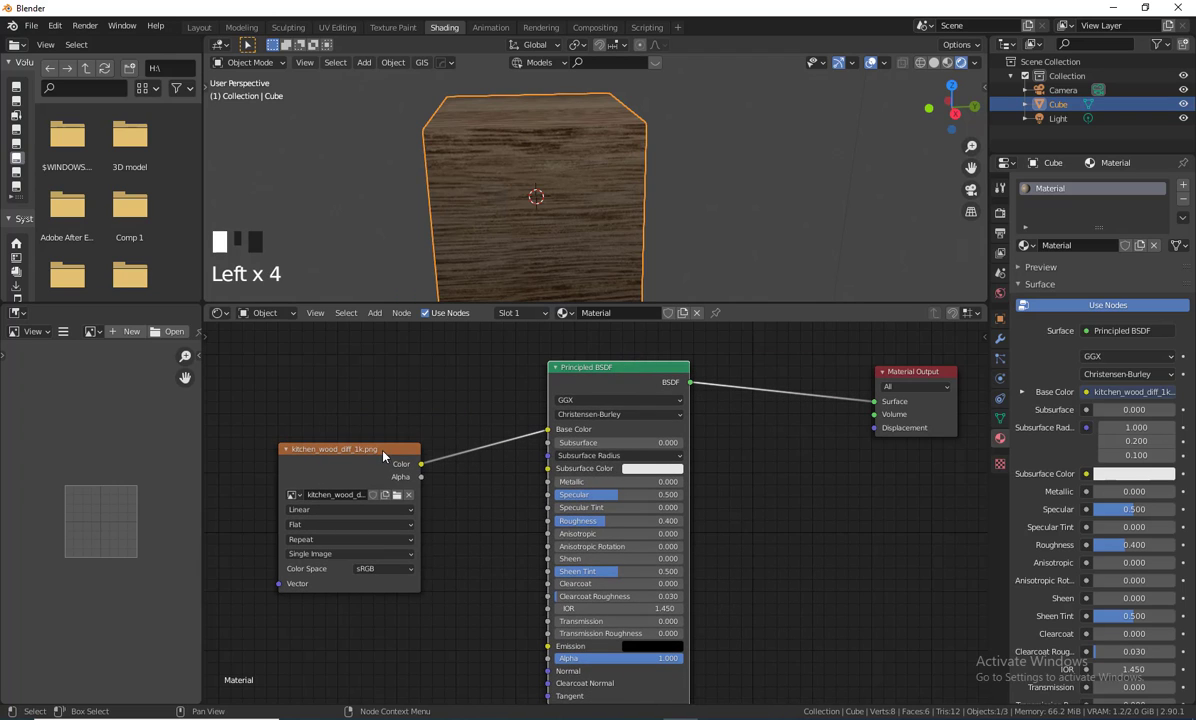
left_click_drag(383, 456, 374, 435)
Examine the textured cube, and spread the wood texture and Principled BSDF nodes apart with their Base Color link almost level.
middle_click_drag(611, 225, 720, 270)
scroll(665, 235, "up", 2)
scroll(740, 225, "down", 2)
middle_click_drag(720, 270, 718, 275)
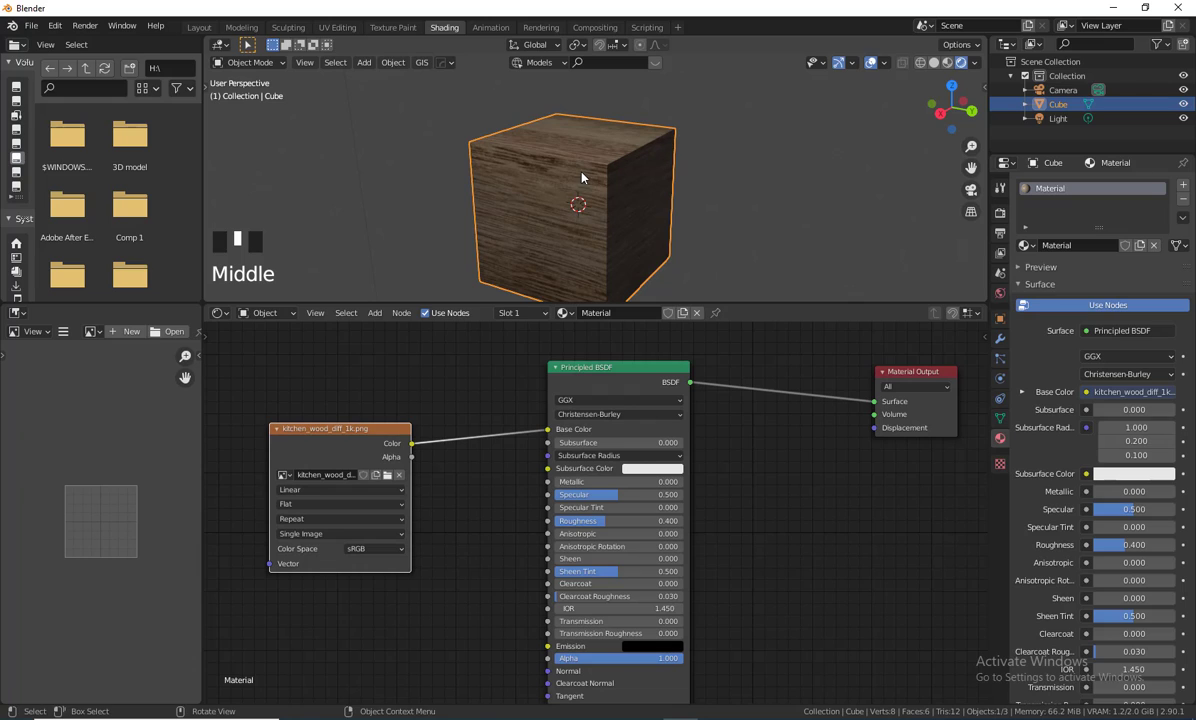
middle_click(682, 221)
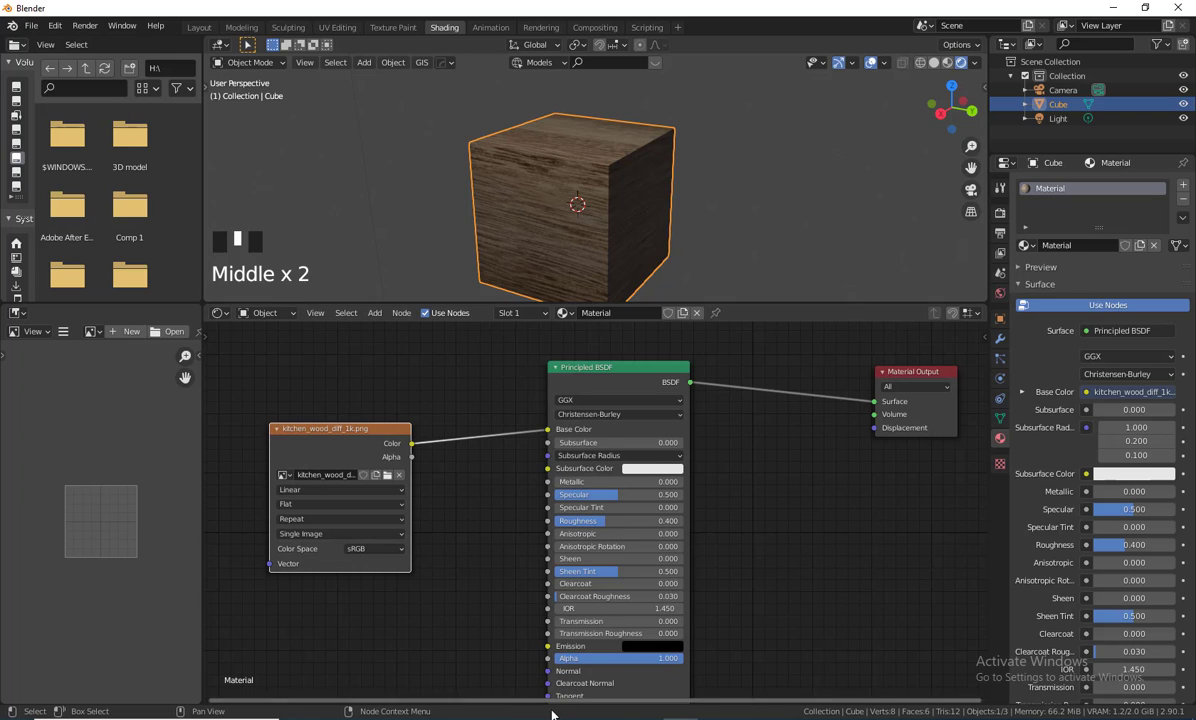
left_click_drag(345, 414, 333, 398)
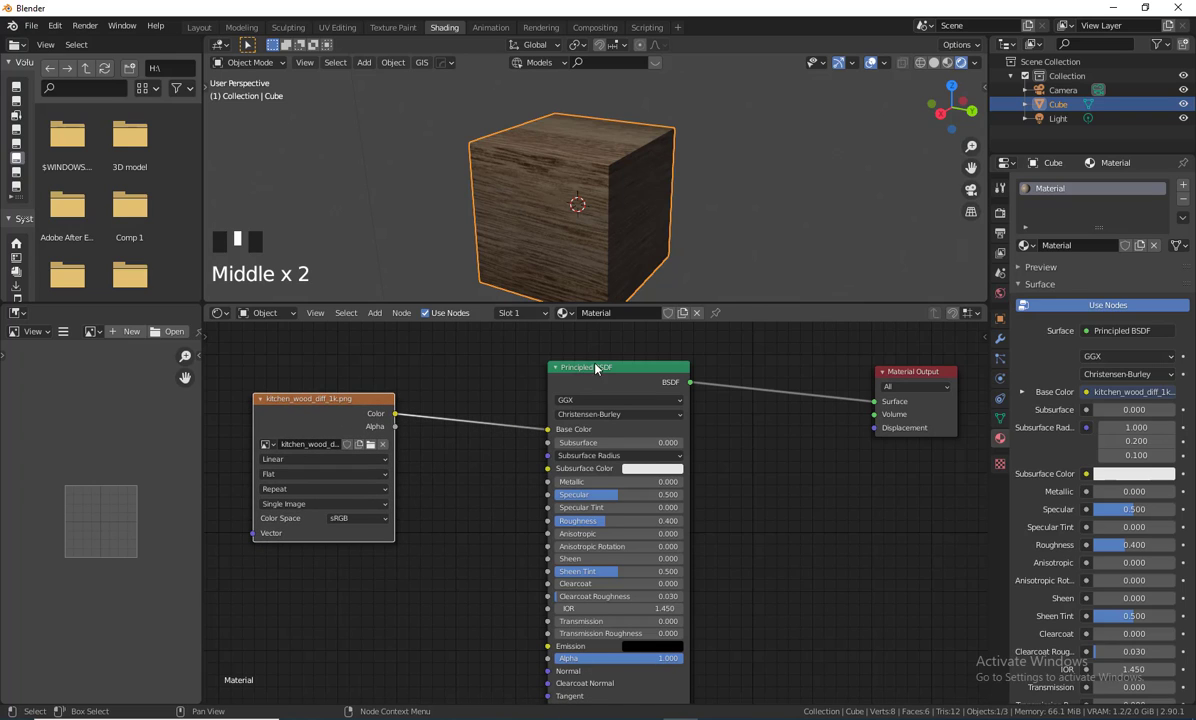
left_click_drag(596, 367, 618, 346)
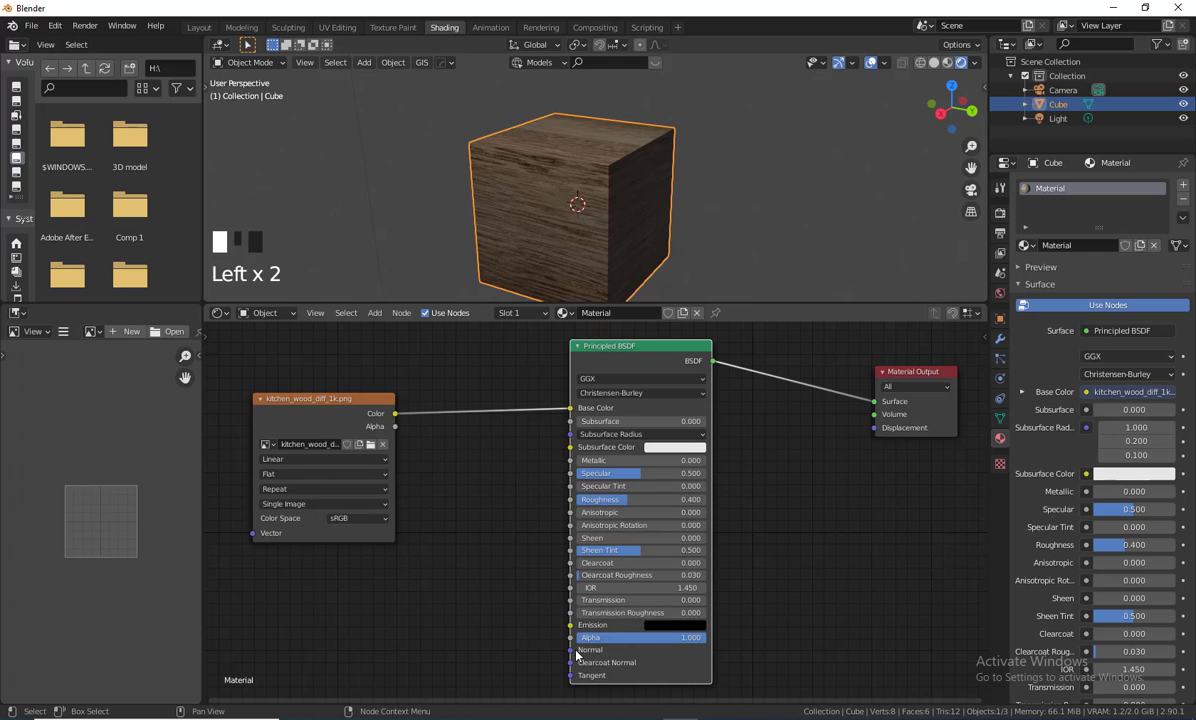
left_click_drag(323, 403, 320, 395)
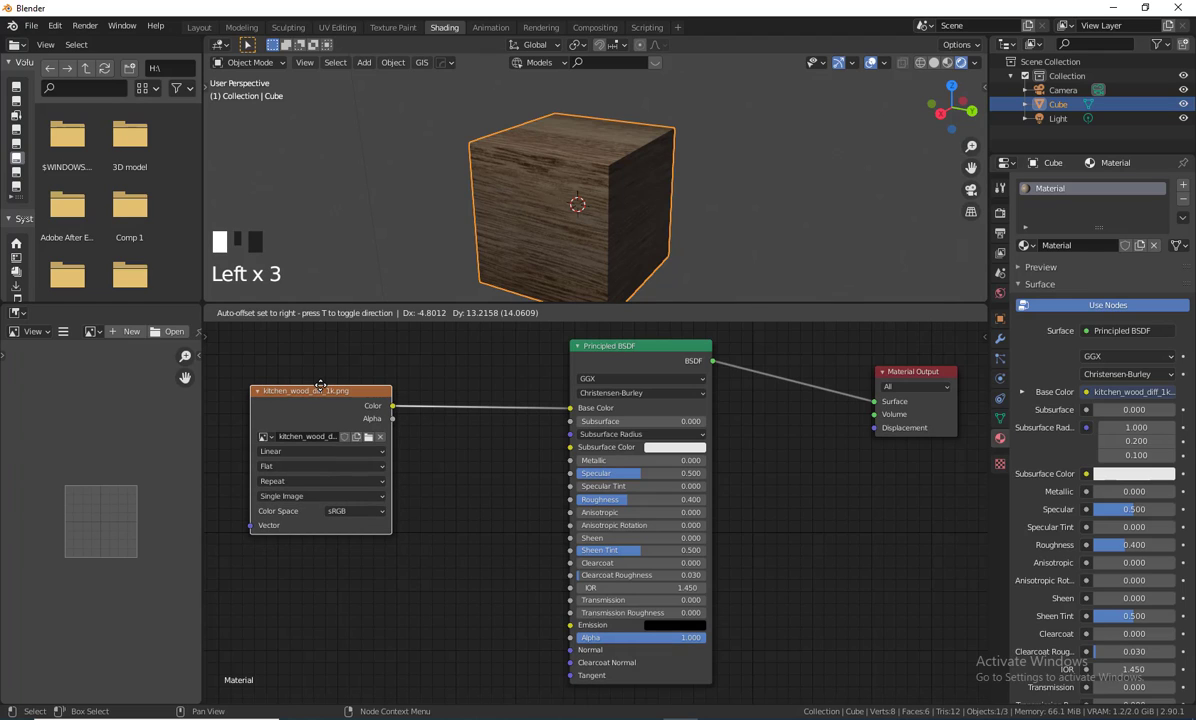
left_click_drag(641, 354, 655, 362)
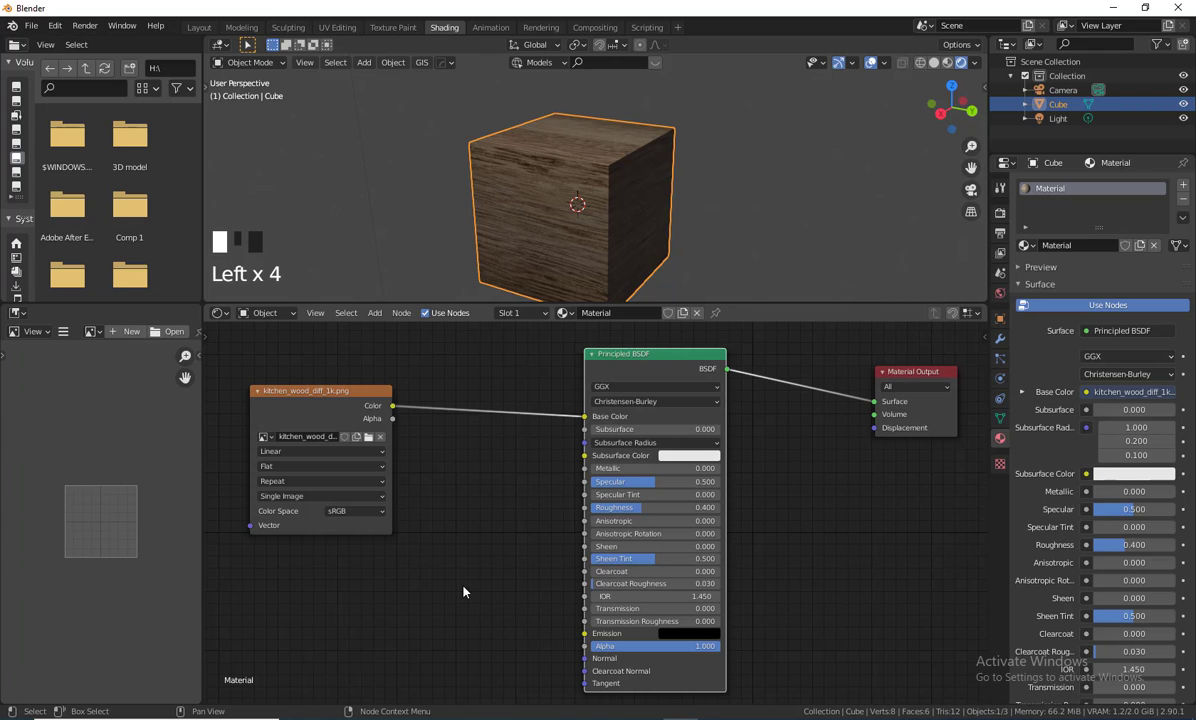
Add a Bump node below the wood texture node and link its Normal output to the Principled BSDF's Normal input.
key("shift+a")
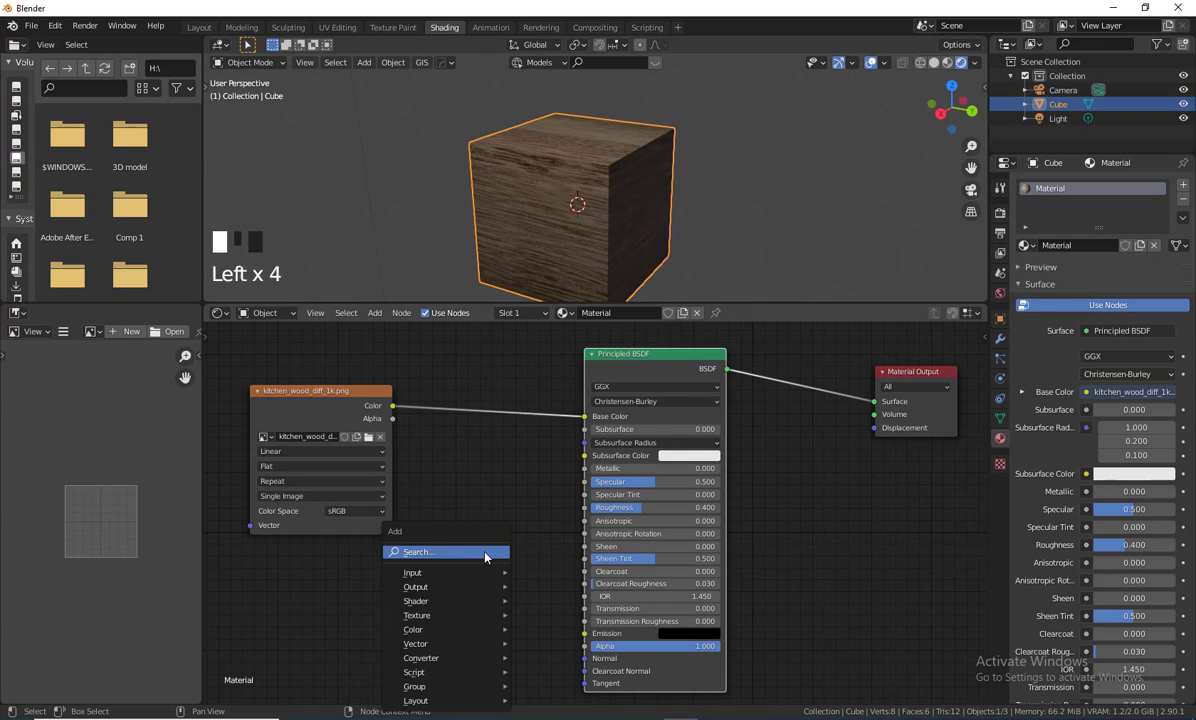
left_click(484, 552)
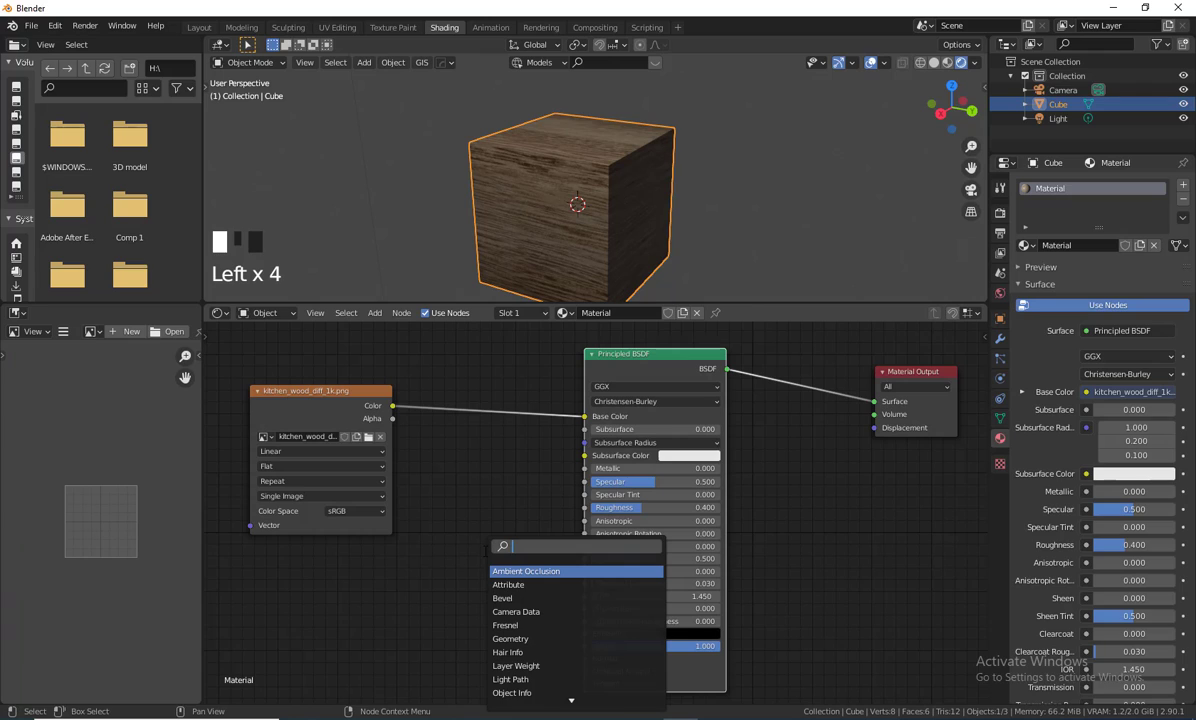
type("bum")
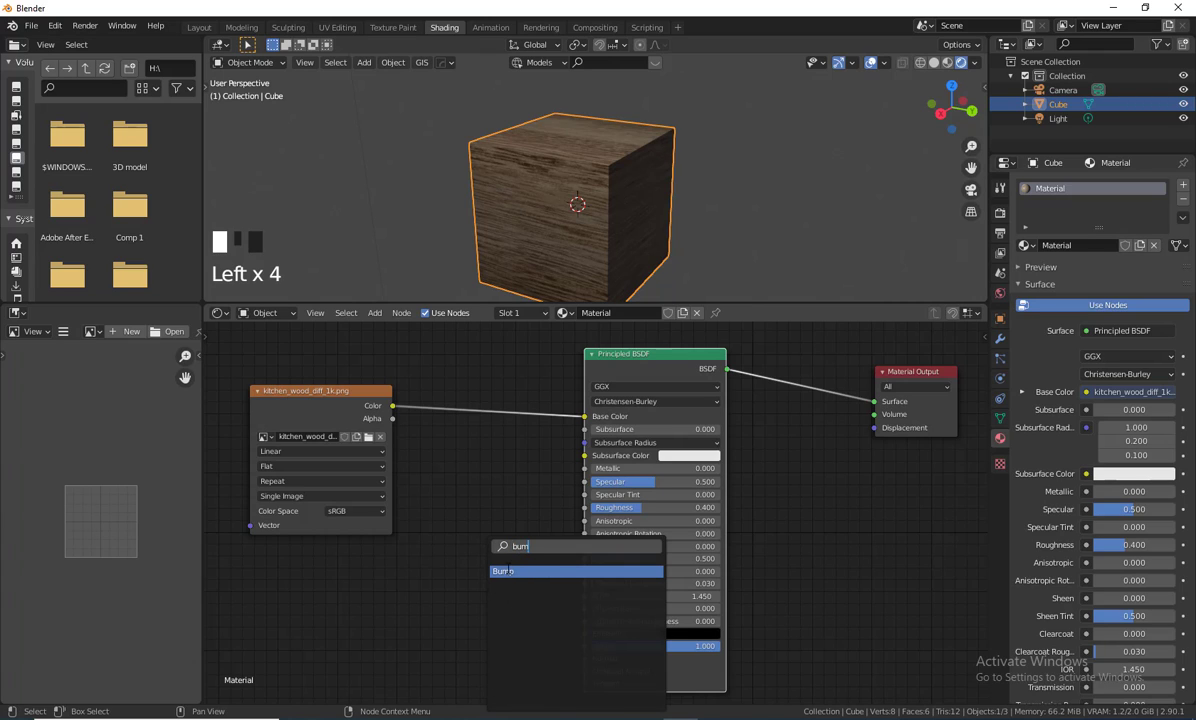
key("Return")
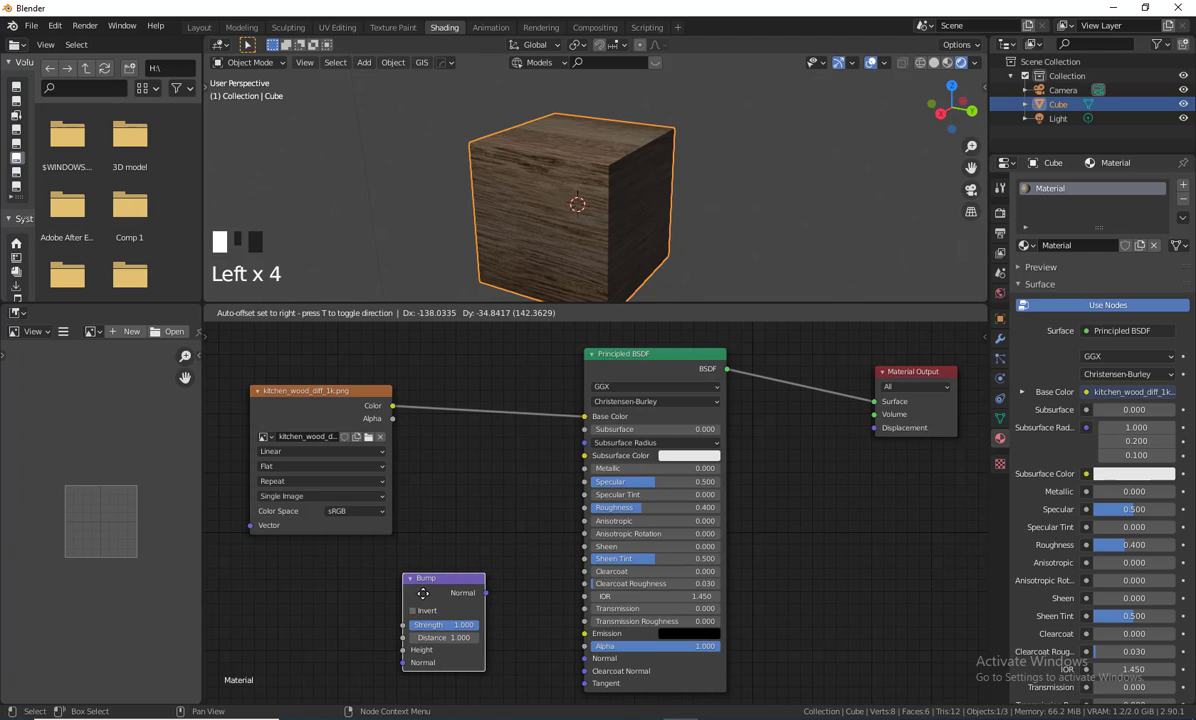
left_click(425, 598)
left_click_drag(445, 598, 584, 659)
left_click_drag(444, 603, 472, 588)
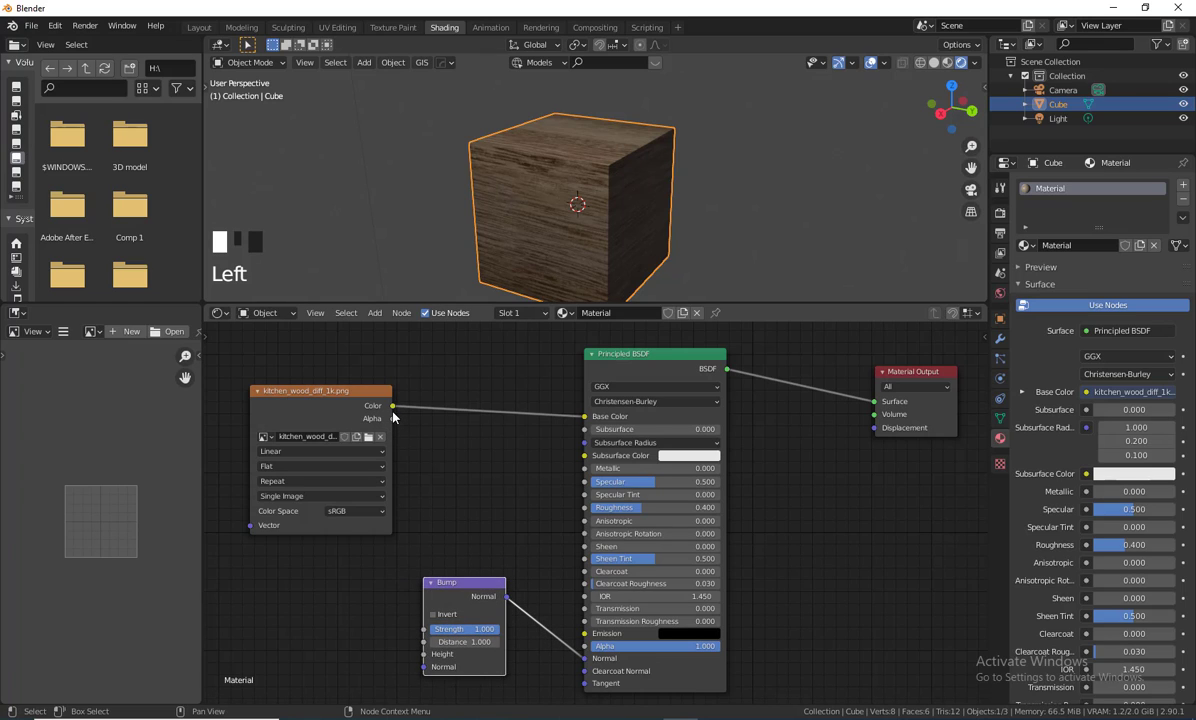
Link the wood texture's Color output to the Bump node's Height input and place Bump between the texture and shader nodes.
left_click_drag(393, 407, 424, 656)
left_click_drag(473, 586, 496, 558)
left_click_drag(320, 410, 257, 448)
left_click_drag(485, 552, 444, 516)
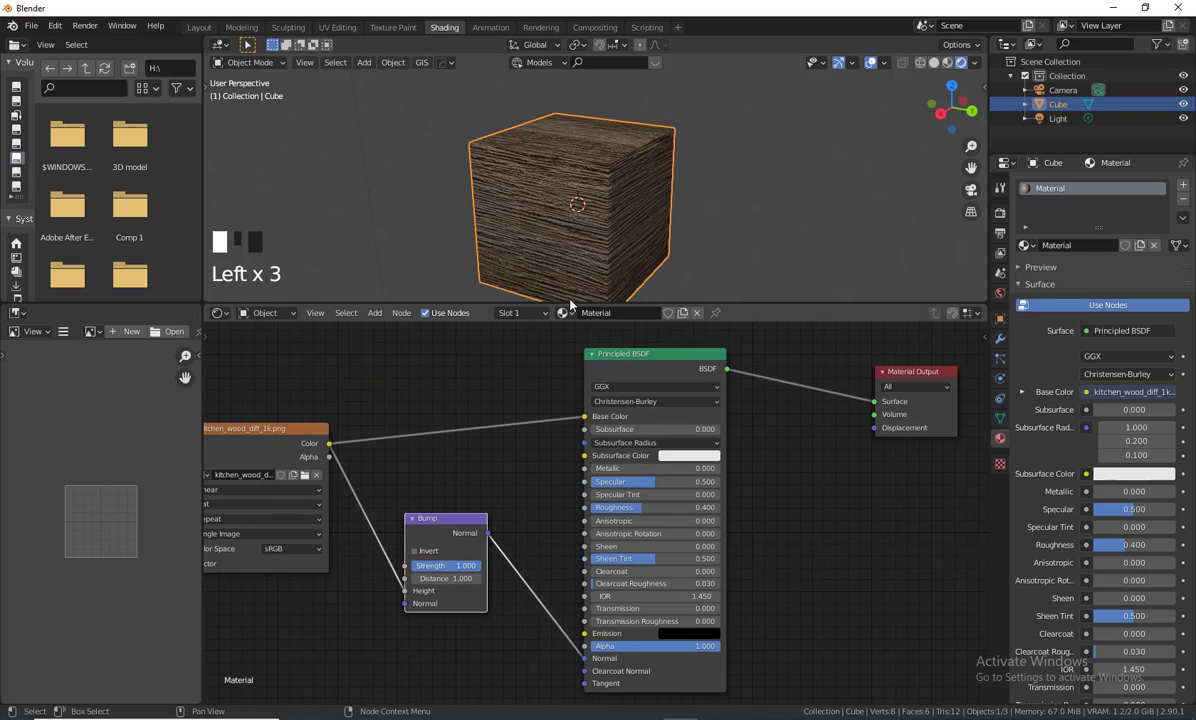
Set the Bump node's Strength to 0.383 while checking the relief on the cube from several angles.
scroll(562, 154, "up", 2)
middle_click_drag(562, 154, 603, 245)
scroll(668, 220, "down", 2)
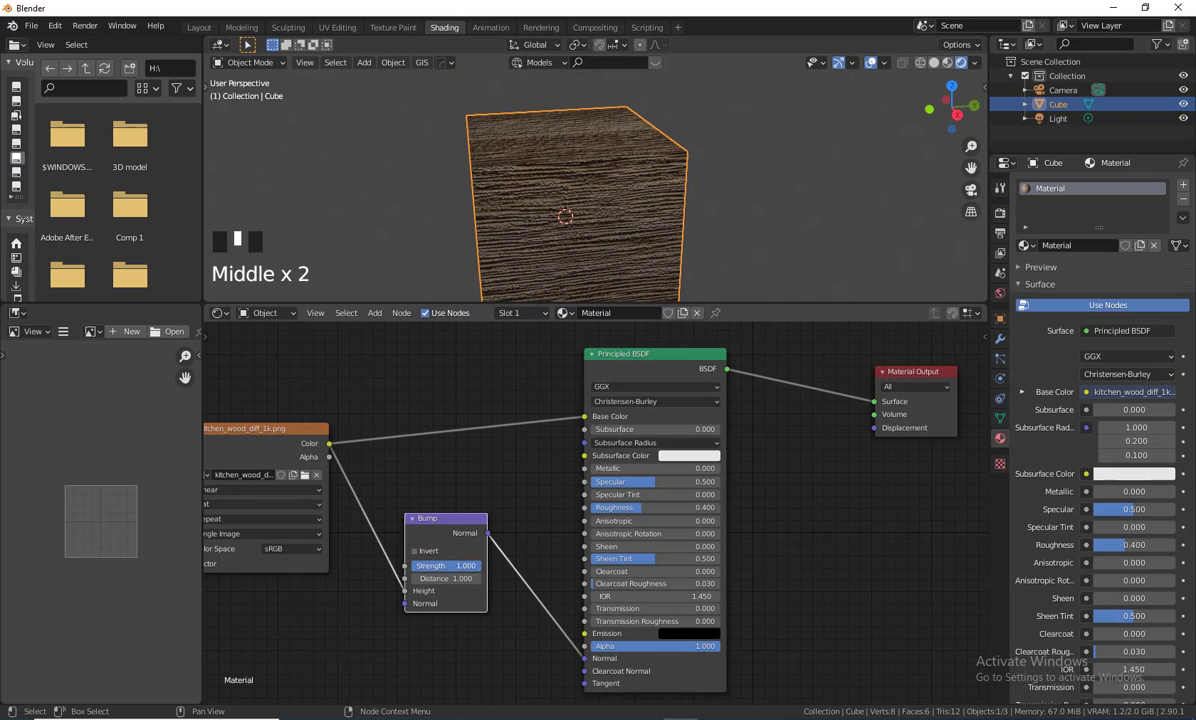
mouse_move(456, 566)
left_mouse_down()
mouse_move(404, 566)
mouse_move(440, 566)
left_mouse_up()
middle_click_drag(605, 142, 566, 228)
scroll(587, 230, "up", 2)
scroll(585, 206, "down", 2)
scroll(562, 221, "down", 2)
Spread out the material nodes, with Bump low beside the Principled BSDF and the wood texture node well apart from both.
left_click_drag(640, 349, 689, 353)
left_click_drag(460, 587, 426, 695)
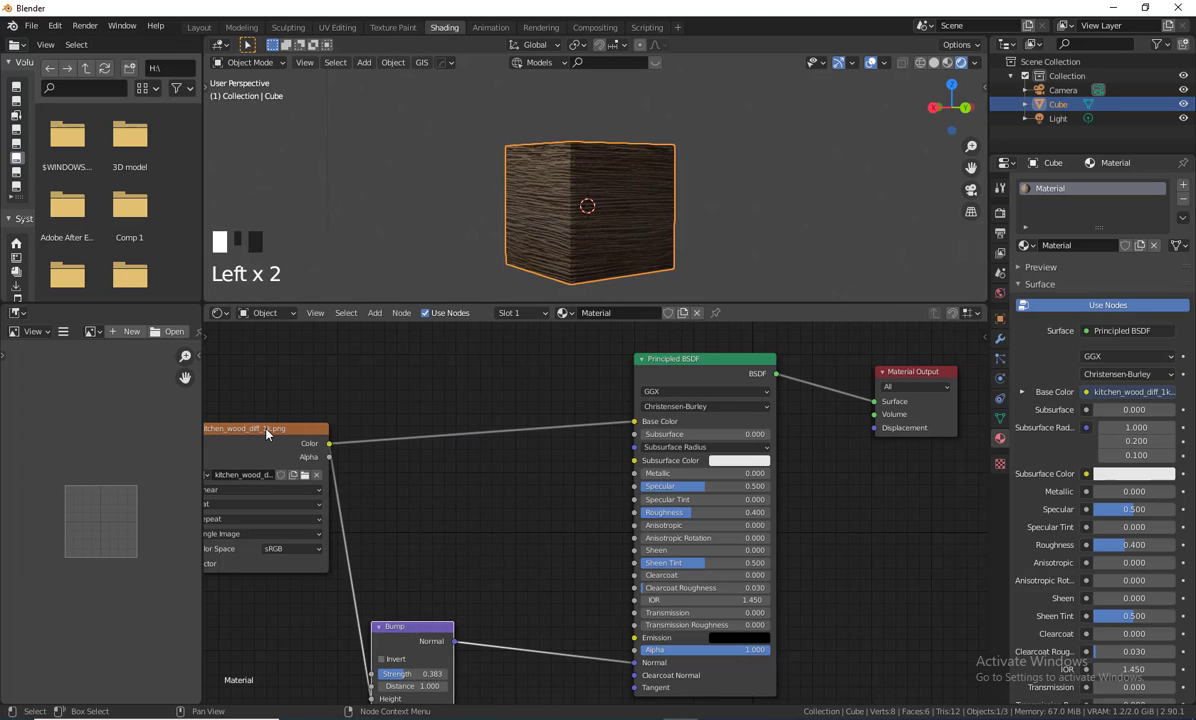
left_click_drag(266, 434, 285, 371)
left_click_drag(411, 641, 520, 606)
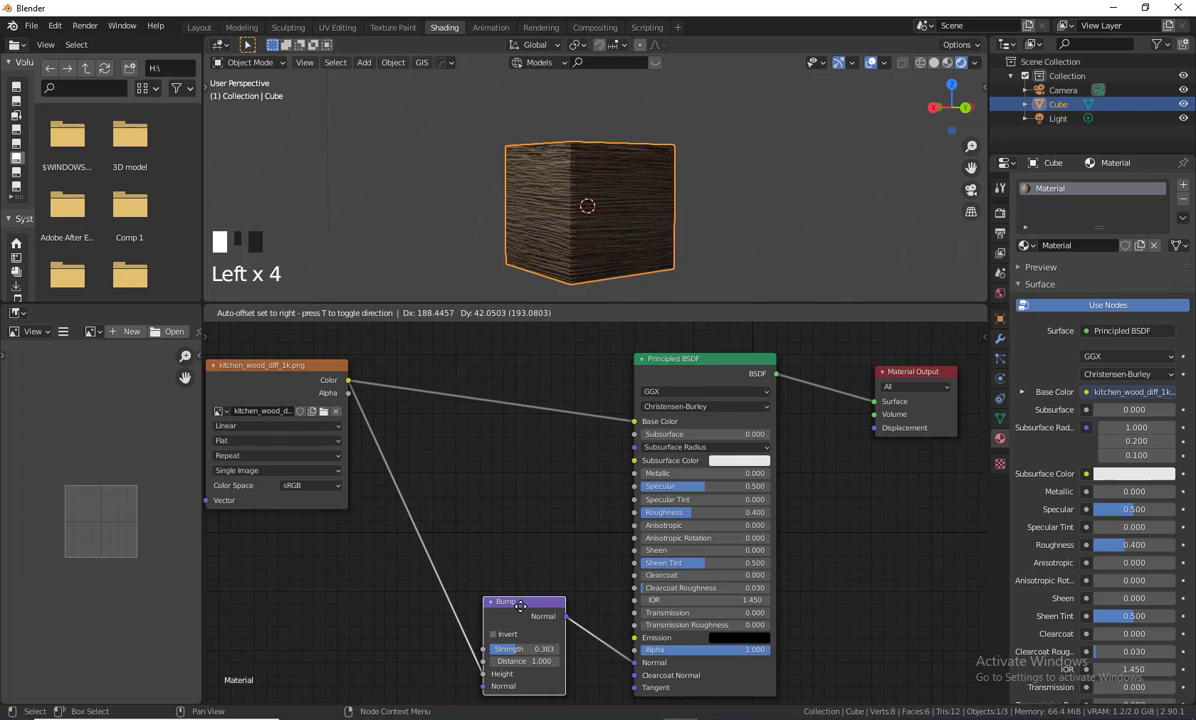
left_click_drag(285, 368, 297, 403)
scroll(512, 494, "down", 2)
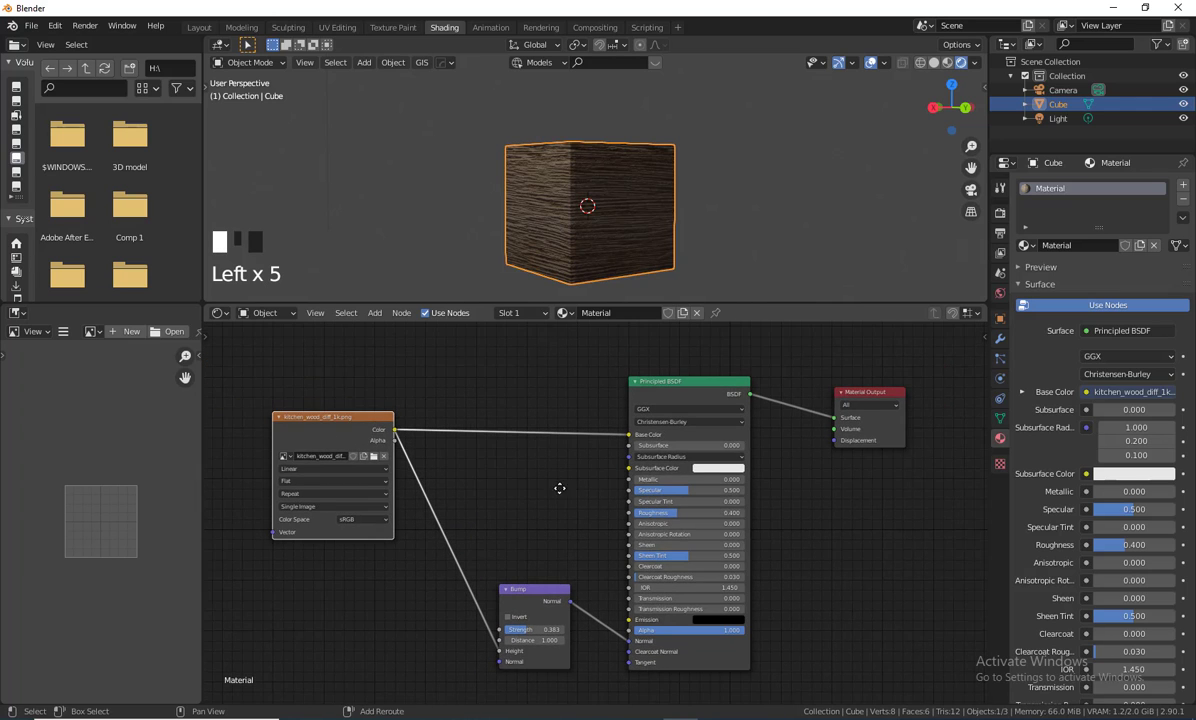
middle_click_drag(560, 488, 515, 467, "shift")
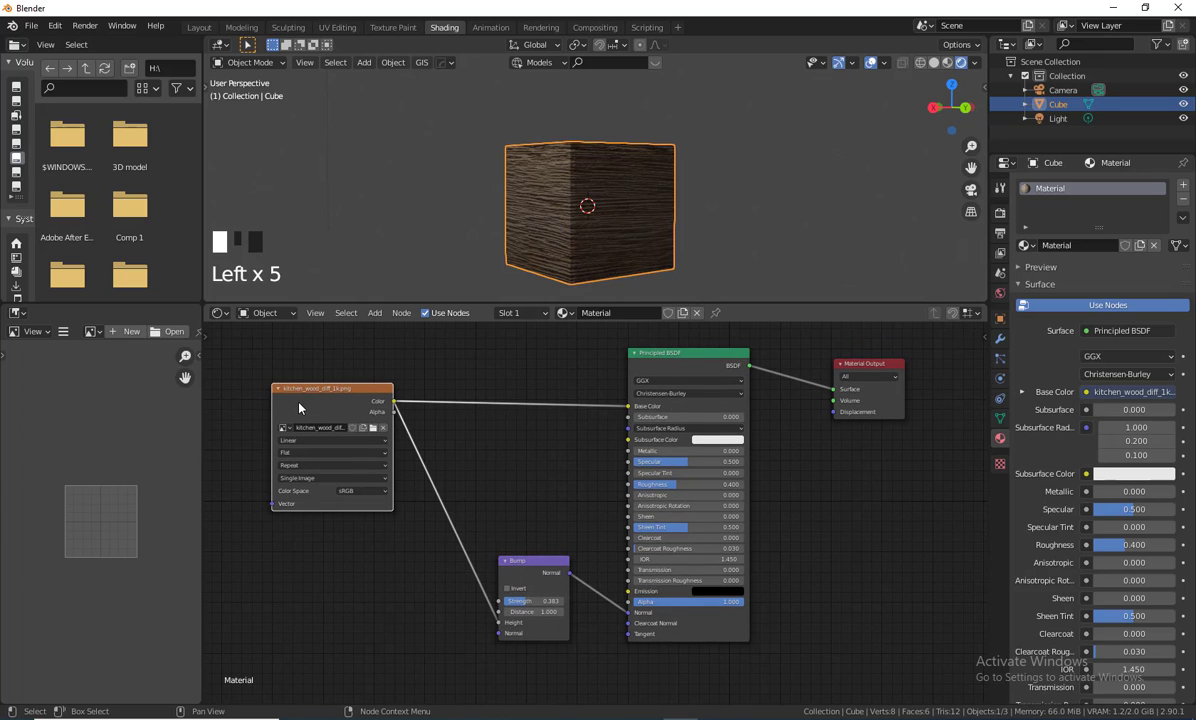
left_click_drag(299, 407, 298, 500)
Enlarge the 3D viewport to show the whole bumped cube, and fit the material nodes in the smaller node editor.
middle_click_drag(608, 200, 638, 322)
scroll(576, 224, "up", 2)
scroll(576, 224, "down", 1)
left_click_drag(644, 305, 640, 416)
scroll(605, 530, "down", 2)
middle_click_drag(525, 541, 619, 561)
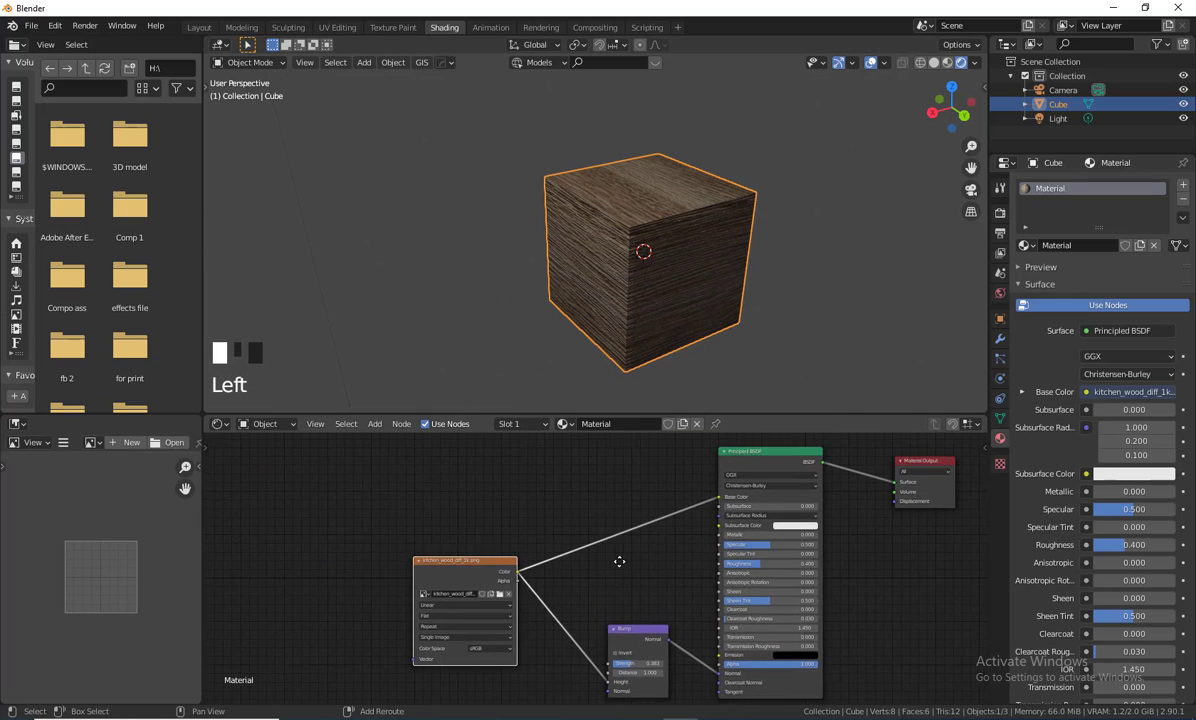
Shift the wood texture node lower and add a Gradient Texture node above it.
left_click_drag(482, 562, 522, 520)
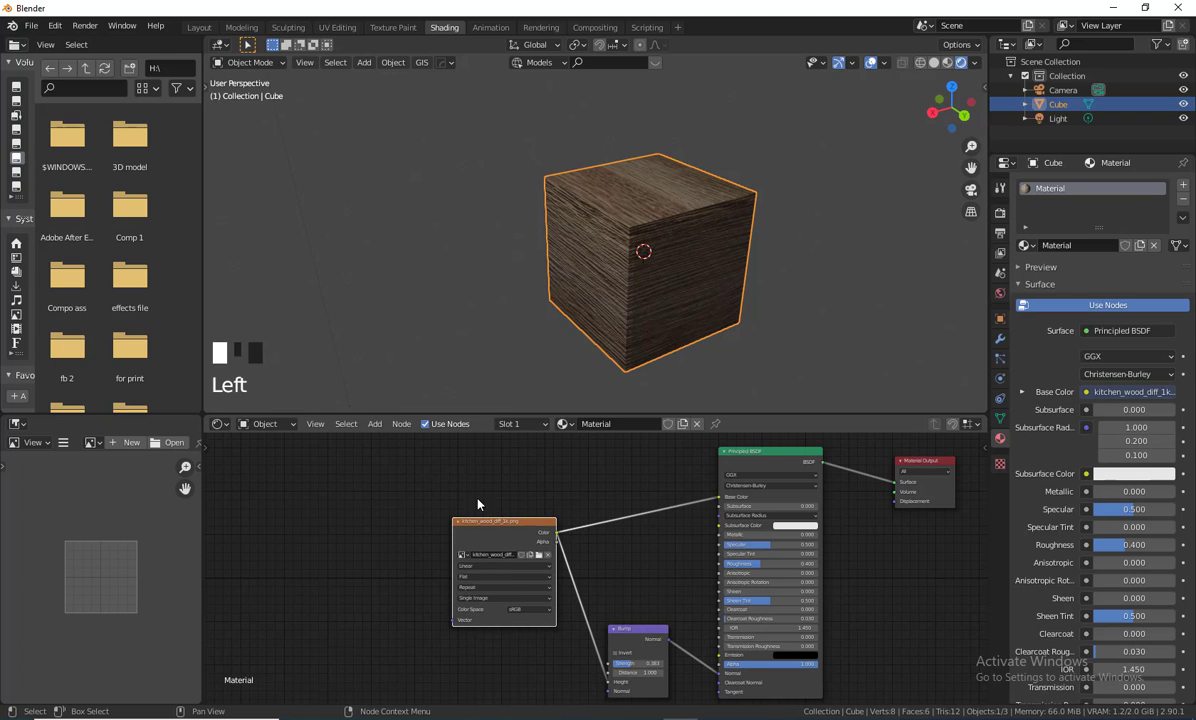
middle_click_drag(508, 482, 434, 506)
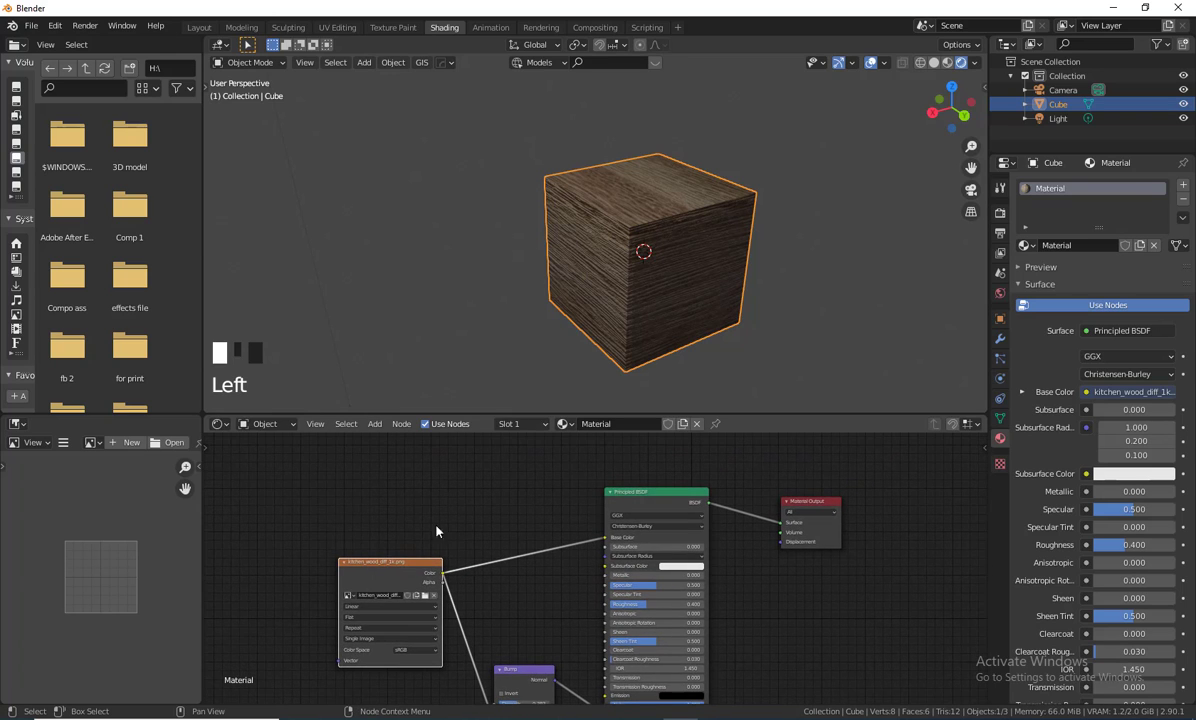
left_click_drag(408, 569, 375, 598)
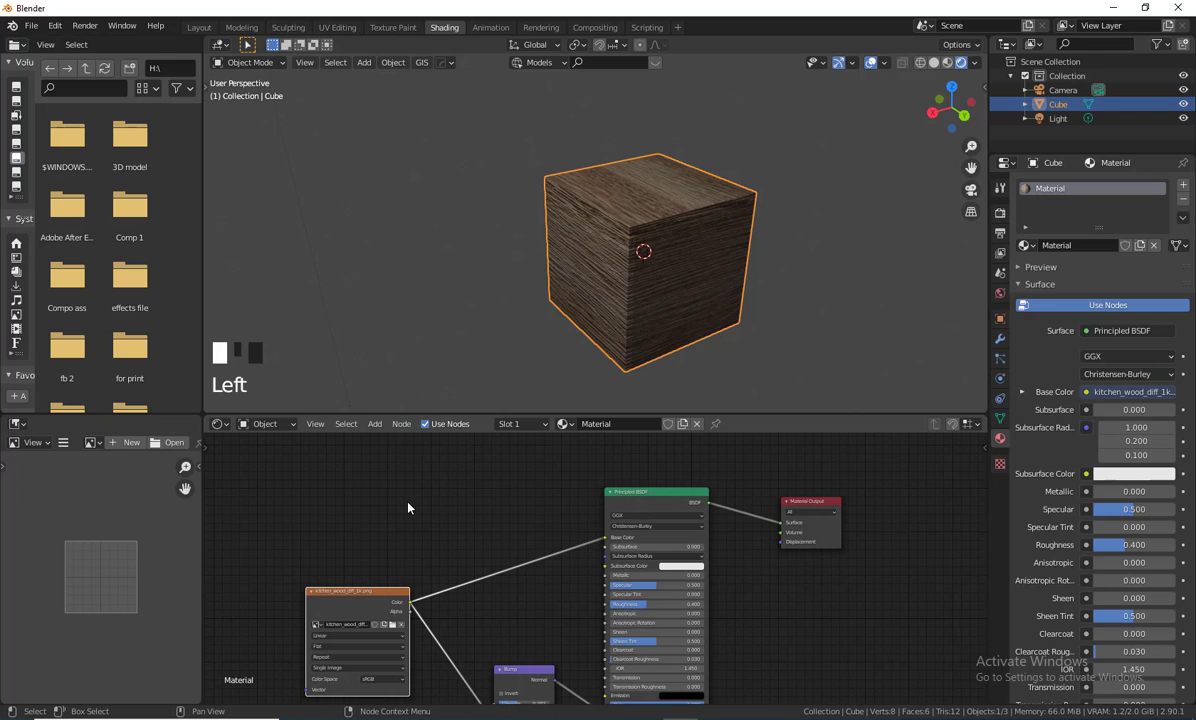
key("shift+a")
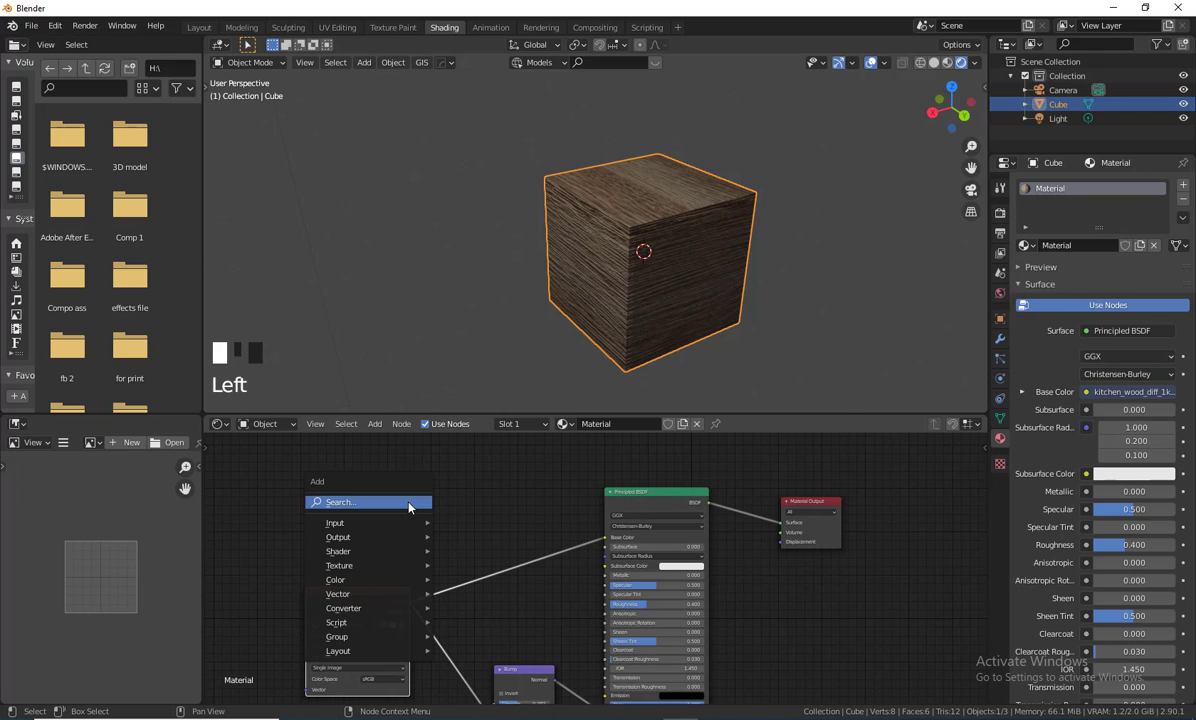
mouse_move(397, 566)
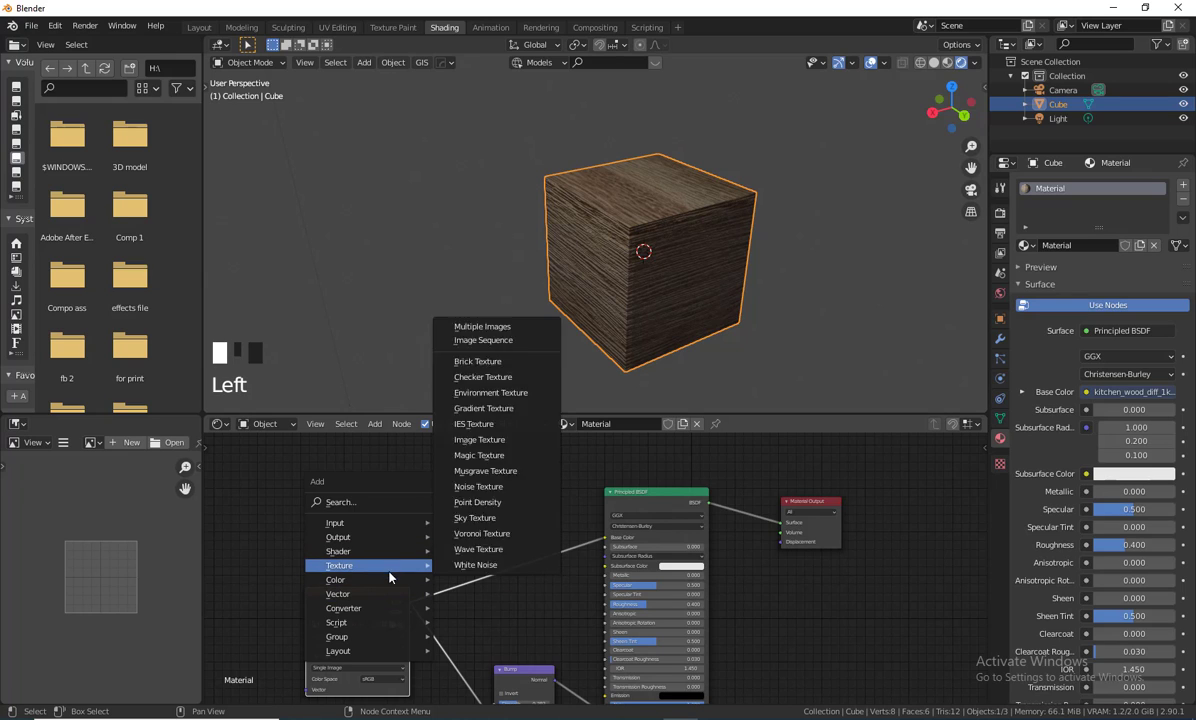
mouse_move(367, 655)
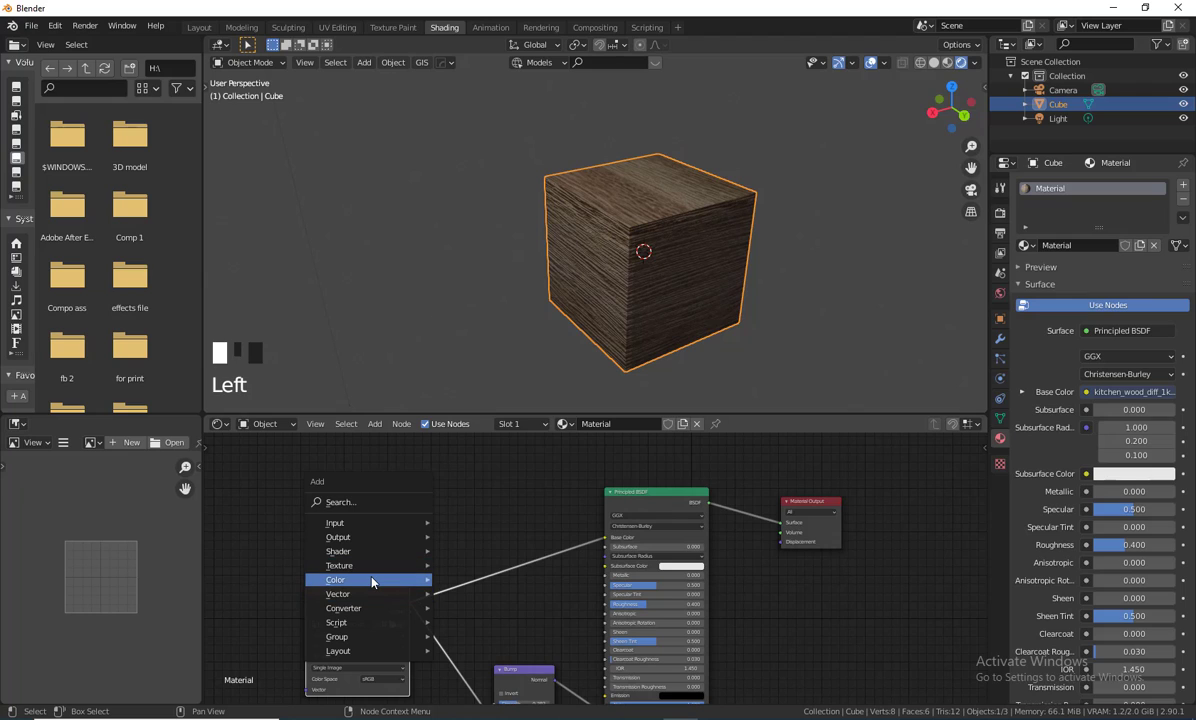
mouse_move(372, 583)
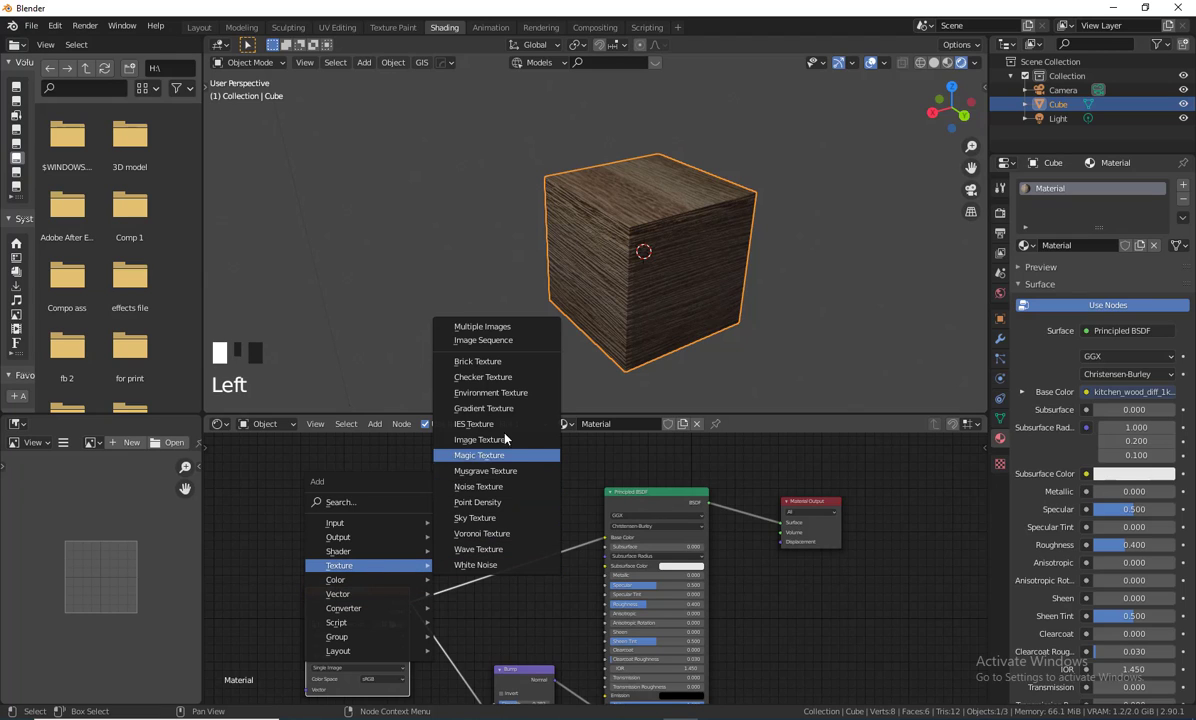
left_click(484, 408)
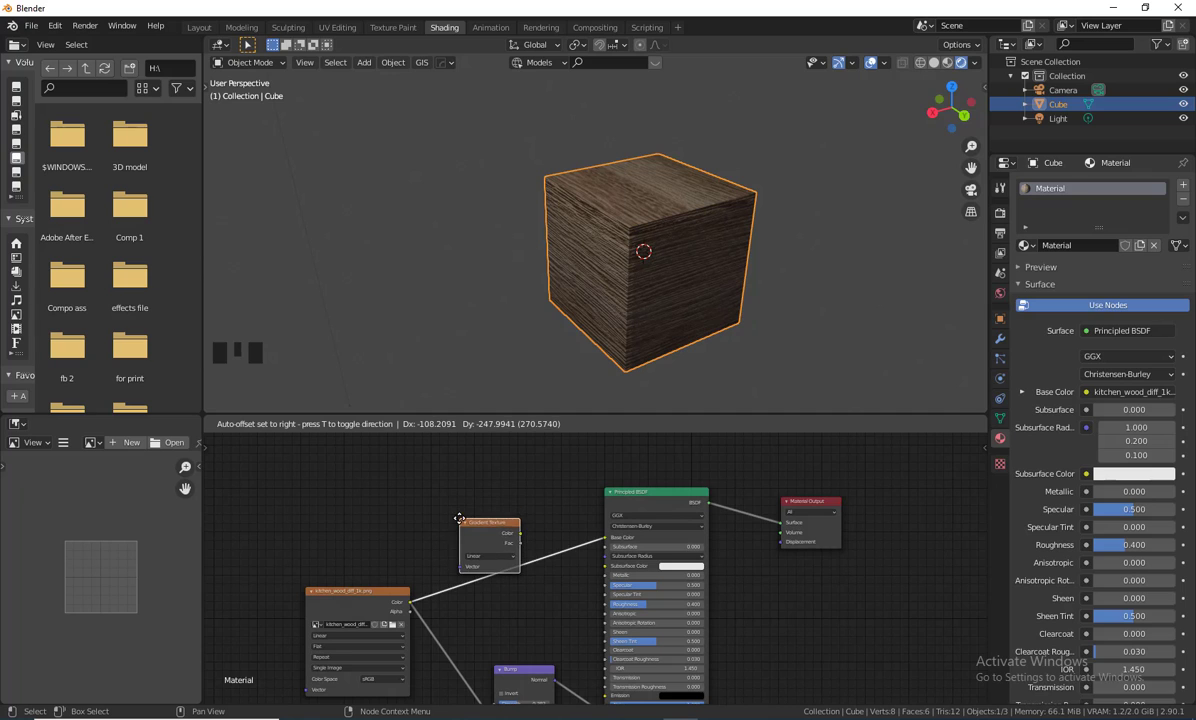
left_click(416, 485)
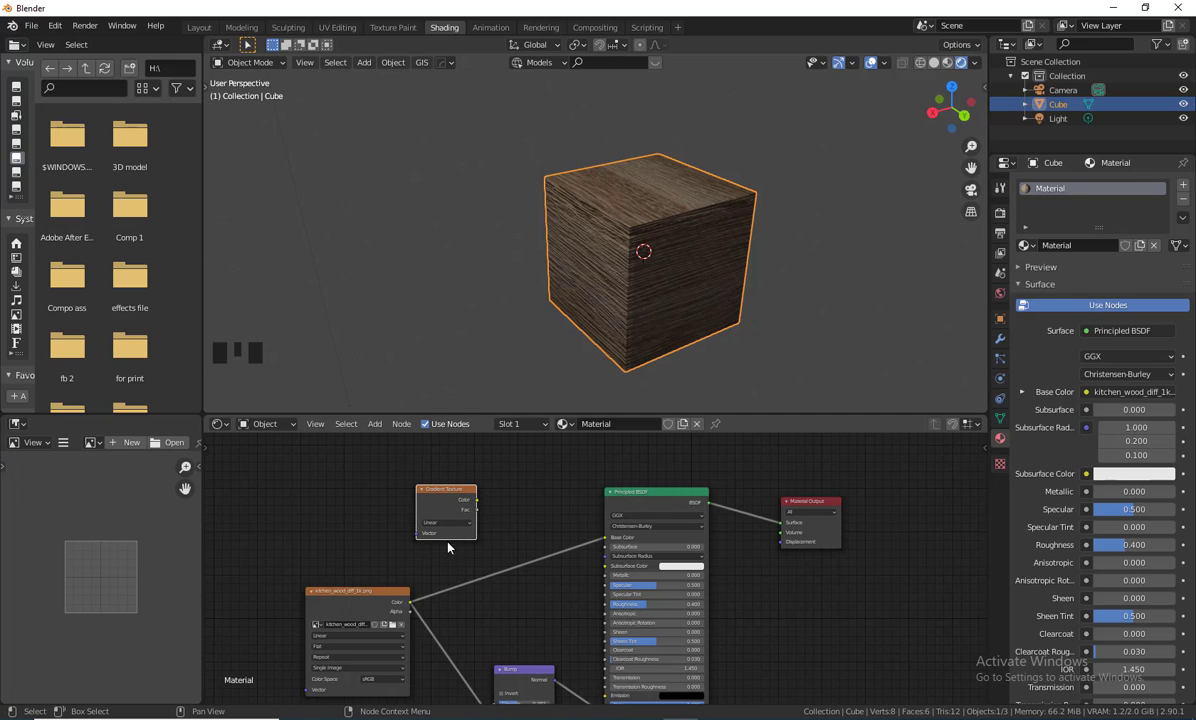
Link the Gradient Texture's Color output to the Principled BSDF's Base Color and check the gradient on the cube.
scroll(455, 545, "up", 3)
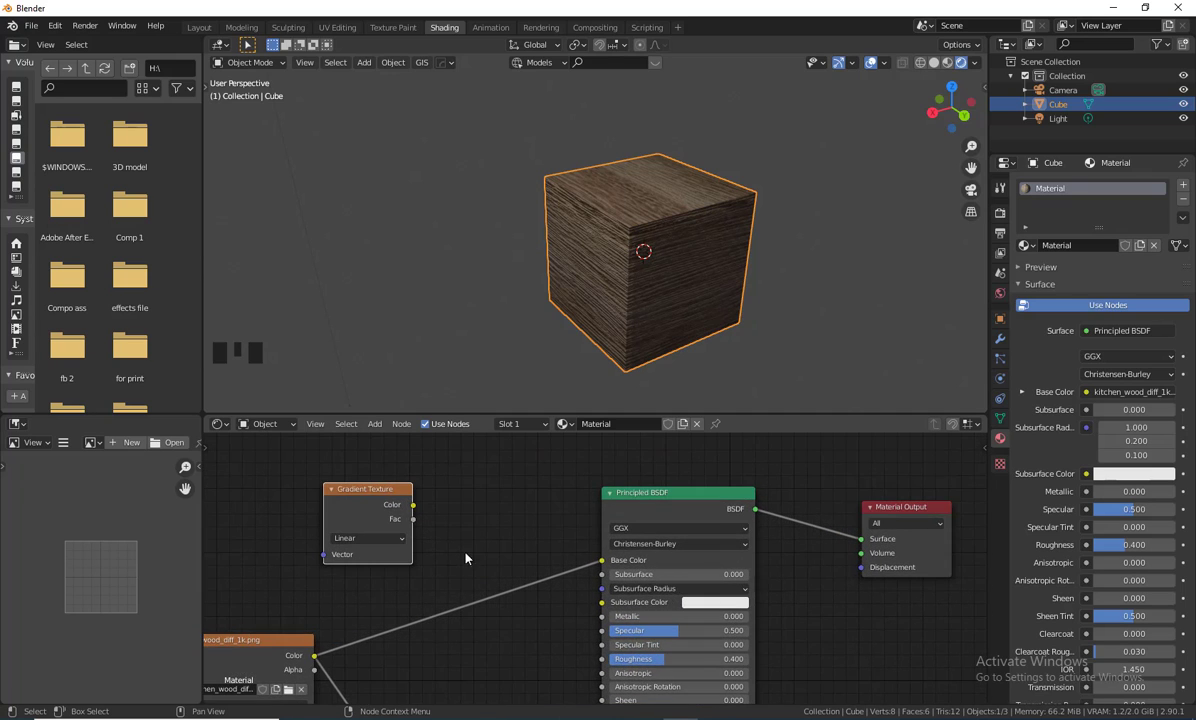
middle_click_drag(470, 558, 543, 620)
scroll(540, 556, "up", 2)
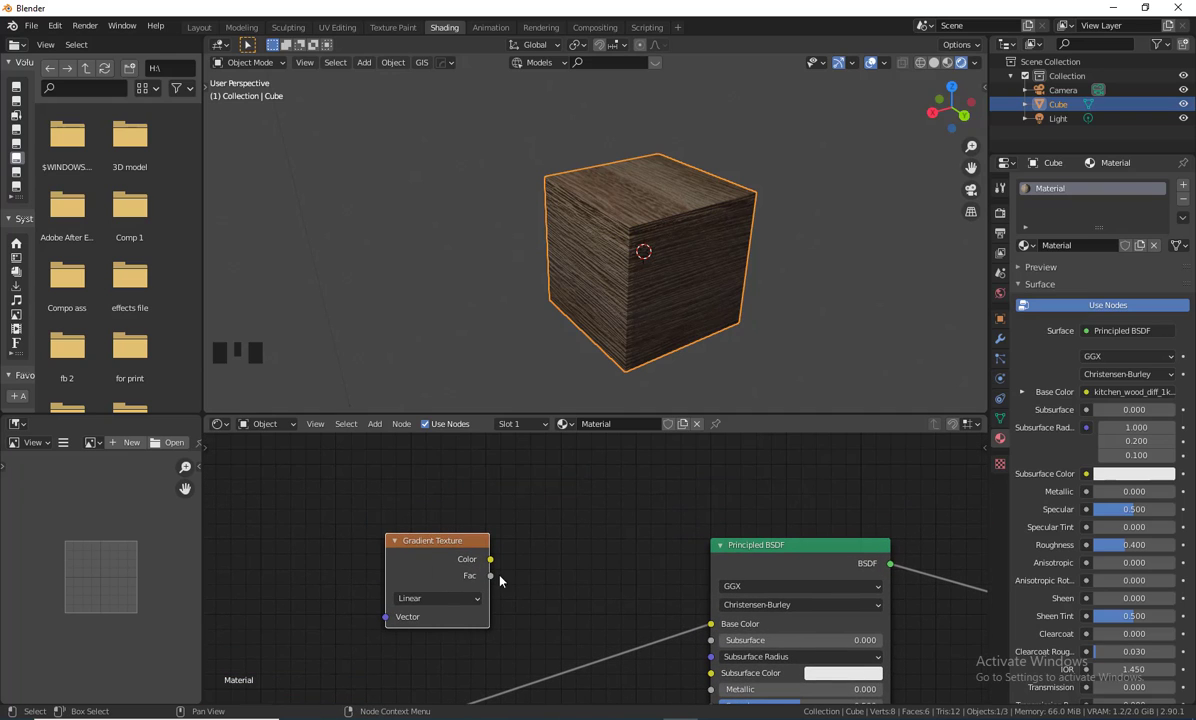
left_click_drag(429, 543, 433, 559)
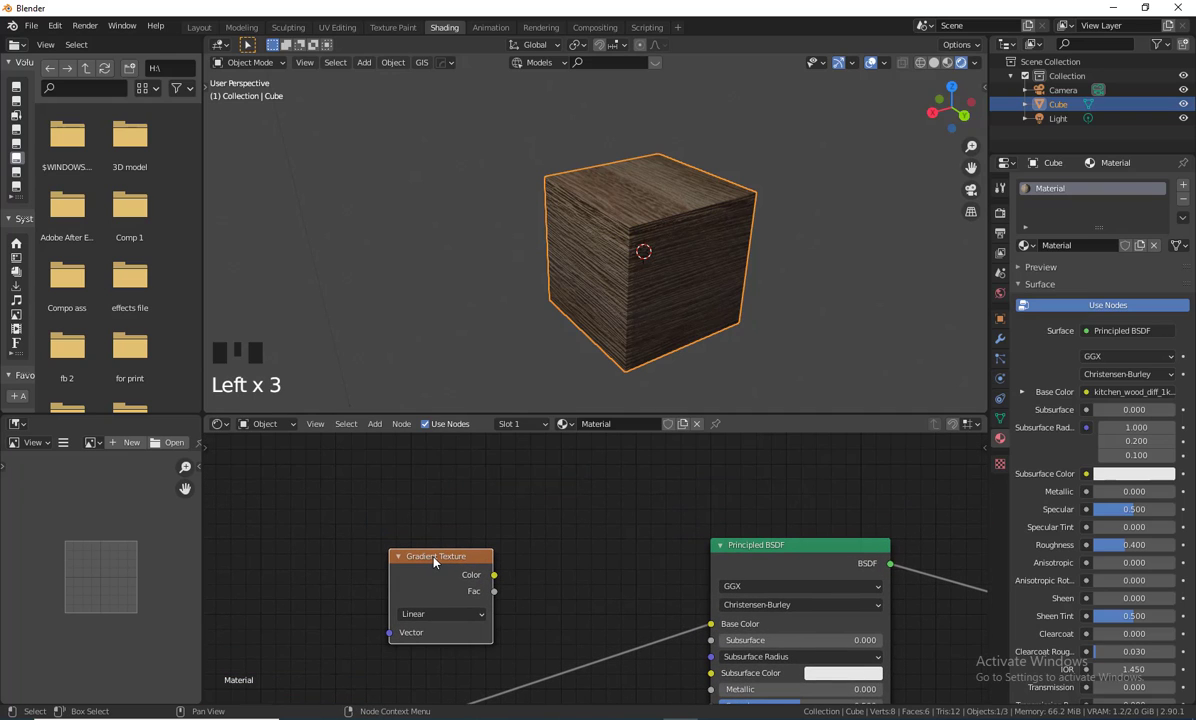
double_click(433, 560)
middle_click_drag(577, 598, 562, 536)
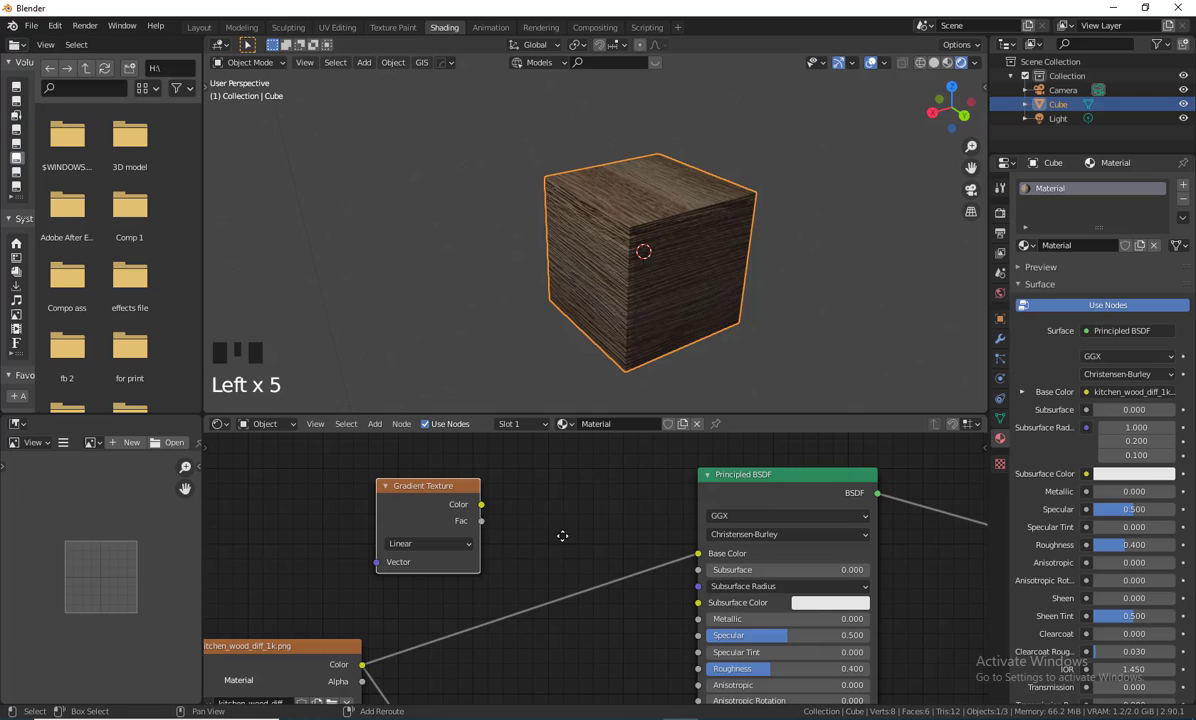
left_click(421, 545)
left_click_drag(430, 487, 696, 562)
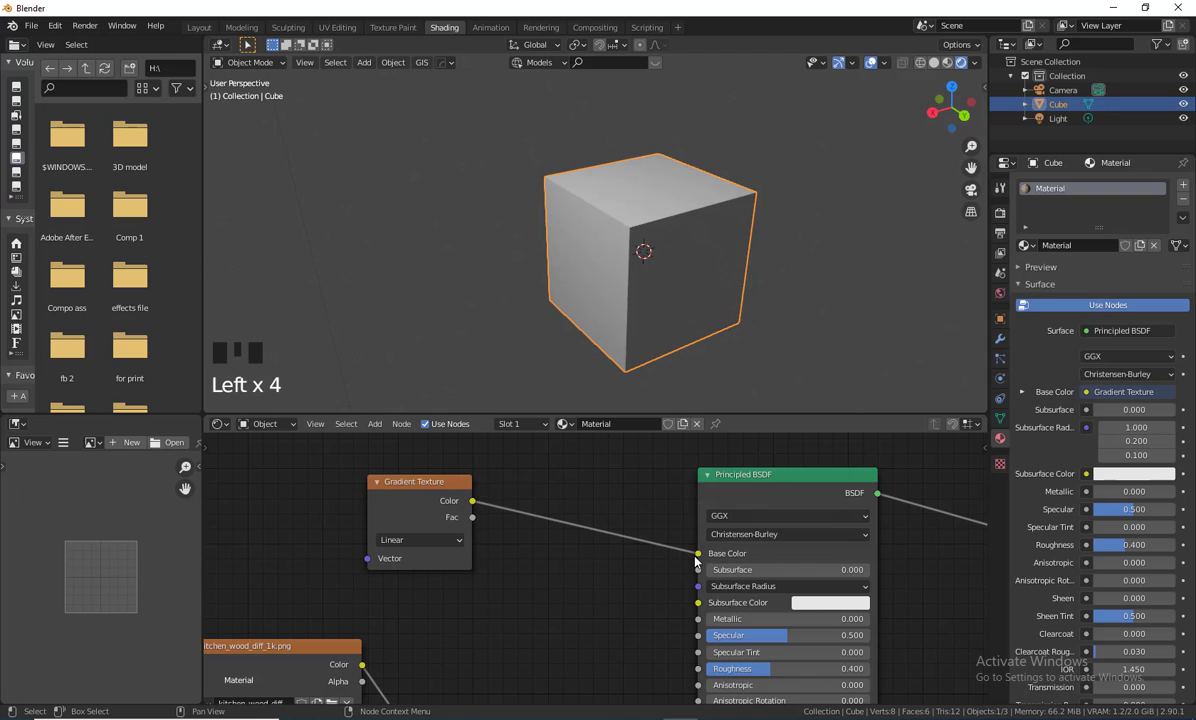
left_click_drag(400, 482, 418, 502)
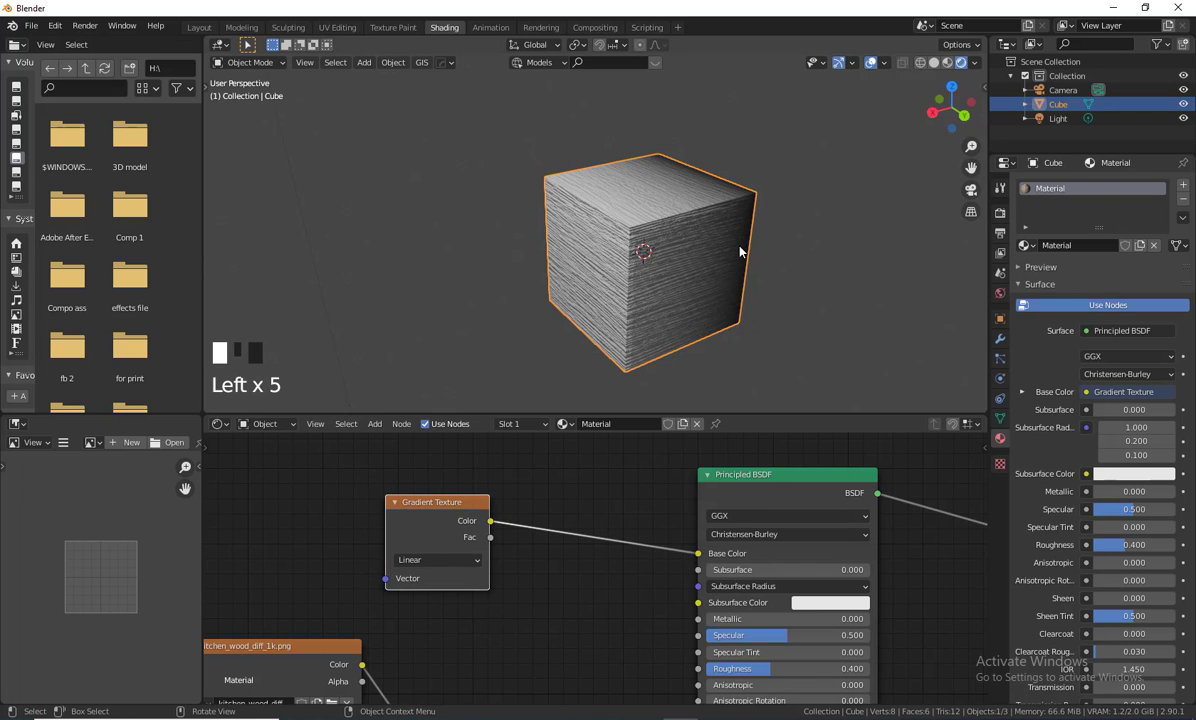
mouse_move(700, 235)
middle_mouse_down()
mouse_move(670, 290)
mouse_move(649, 270)
mouse_move(619, 302)
mouse_move(649, 302)
mouse_move(632, 316)
middle_mouse_up()
middle_click_drag(592, 354, 646, 371)
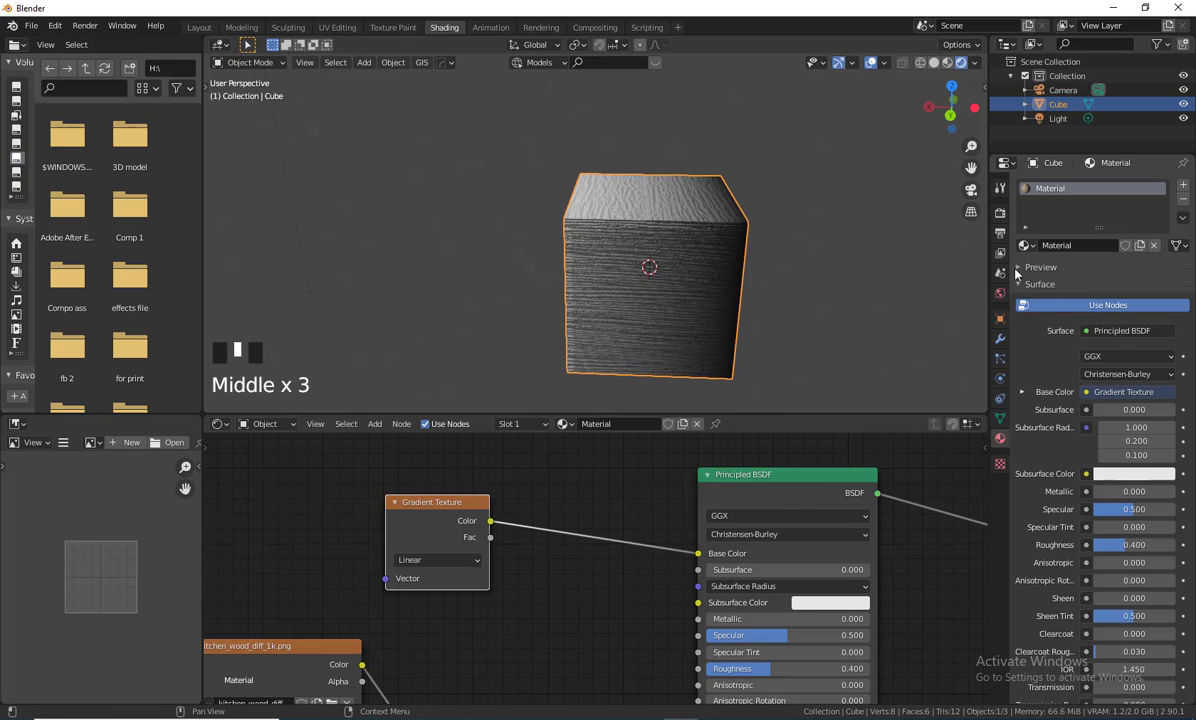
left_click(1000, 189)
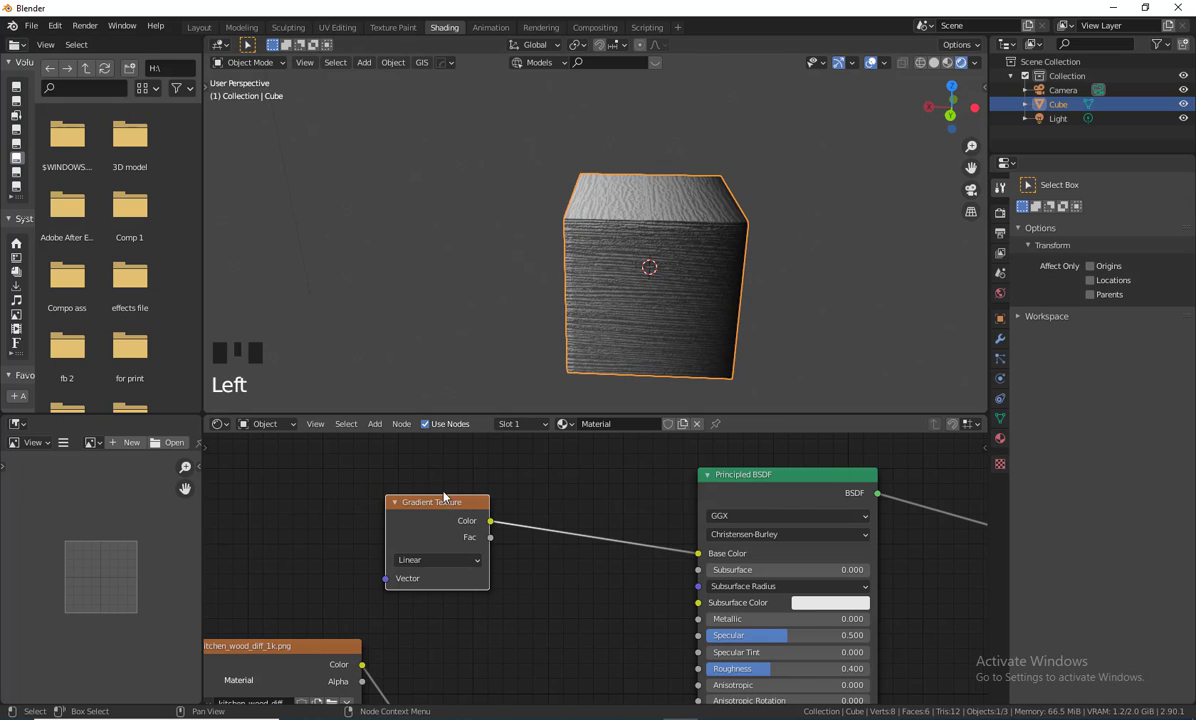
left_click(999, 441)
scroll(1094, 509, "down", 4)
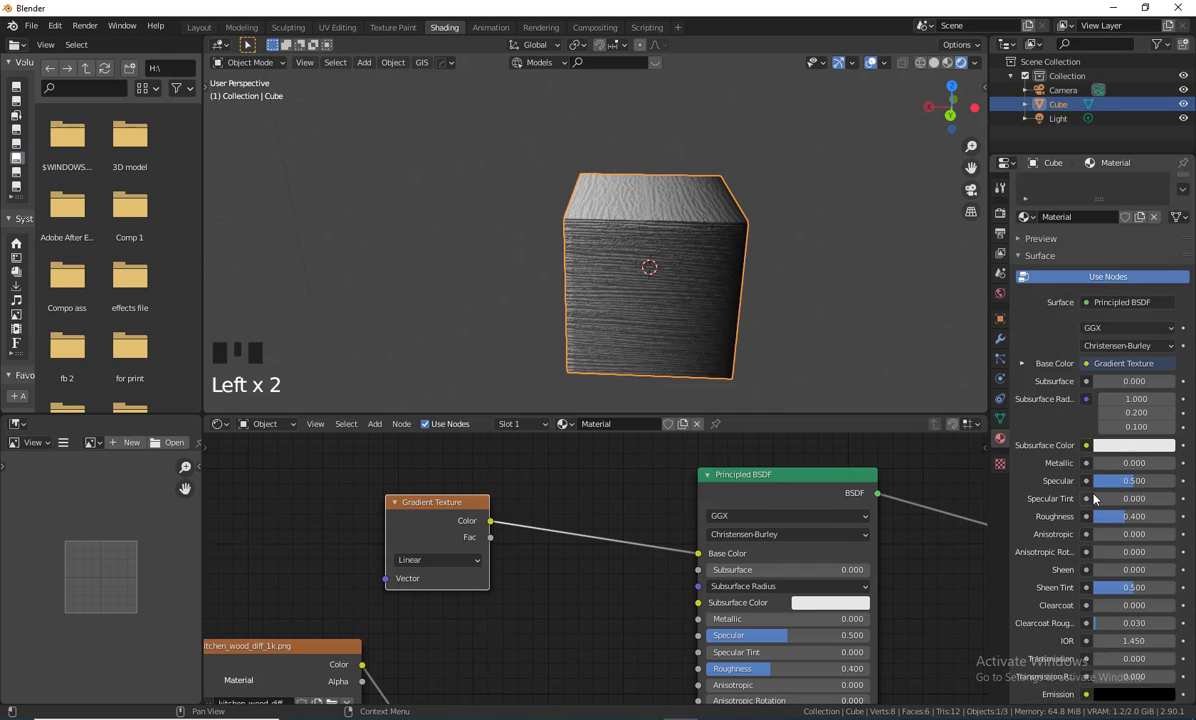
scroll(1094, 509, "down", 4)
Try the Quadratic type on the Gradient Texture node and view the cube from another angle.
middle_click_drag(465, 475, 579, 446)
left_click(470, 517)
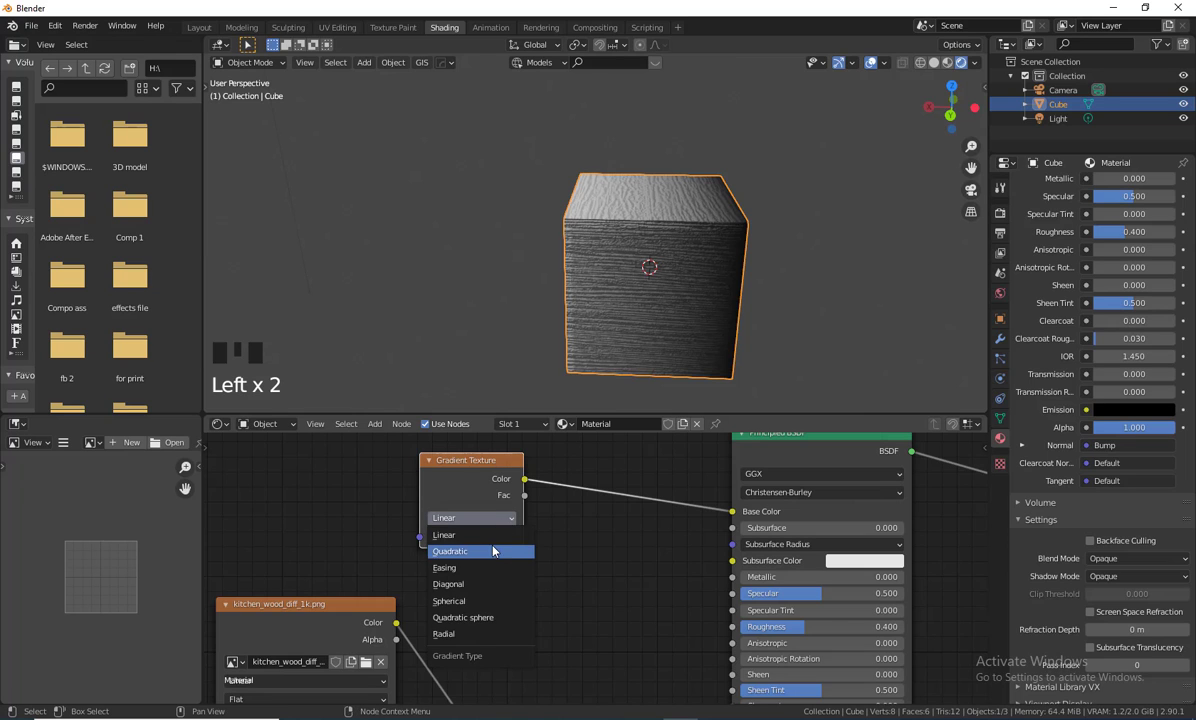
left_click(490, 556)
mouse_move(634, 285)
middle_mouse_down()
mouse_move(641, 300)
mouse_move(594, 215)
middle_mouse_up()
Try the Radial and Diagonal types on the Gradient Texture node, viewing each on the cube.
left_click(470, 517)
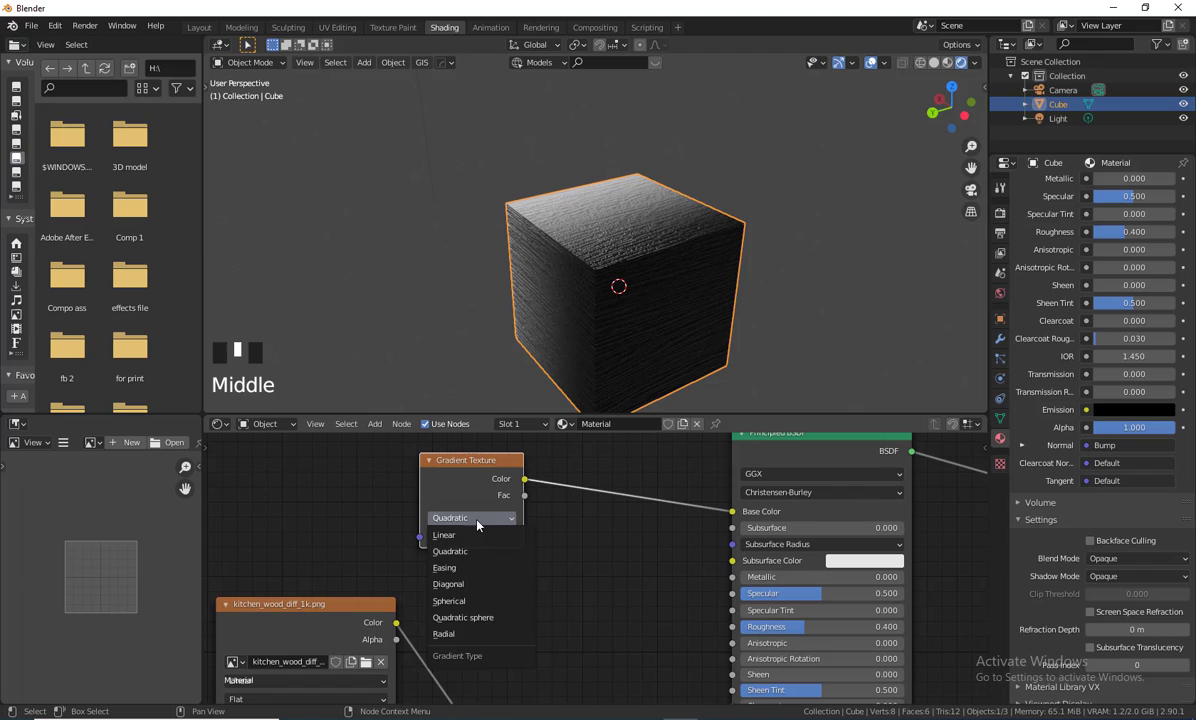
left_click(464, 636)
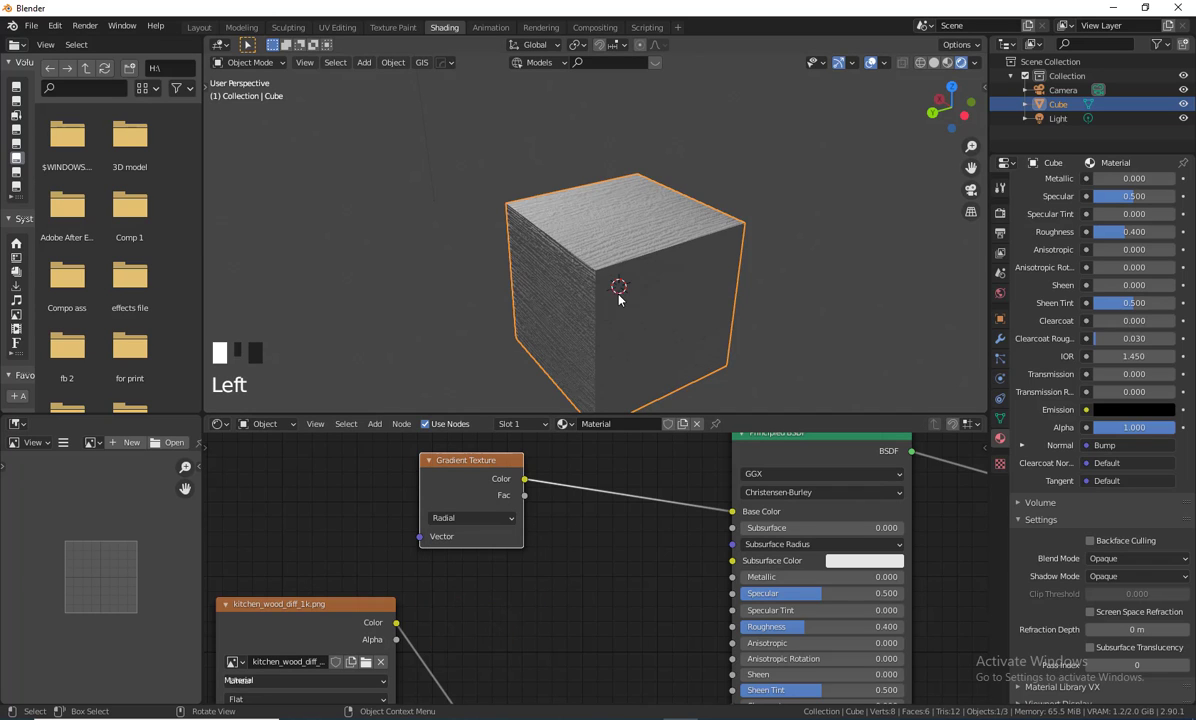
mouse_move(622, 290)
middle_mouse_down()
mouse_move(771, 330)
mouse_move(643, 208)
mouse_move(569, 374)
middle_mouse_up()
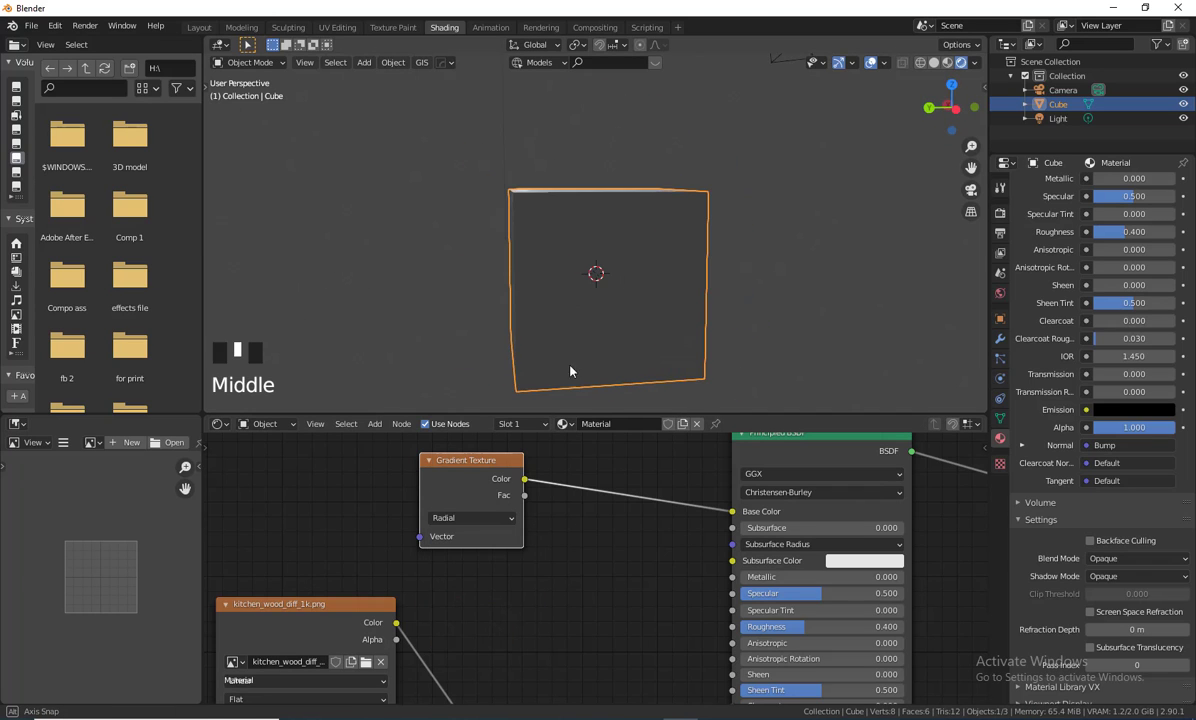
left_click(483, 519)
left_click(450, 584)
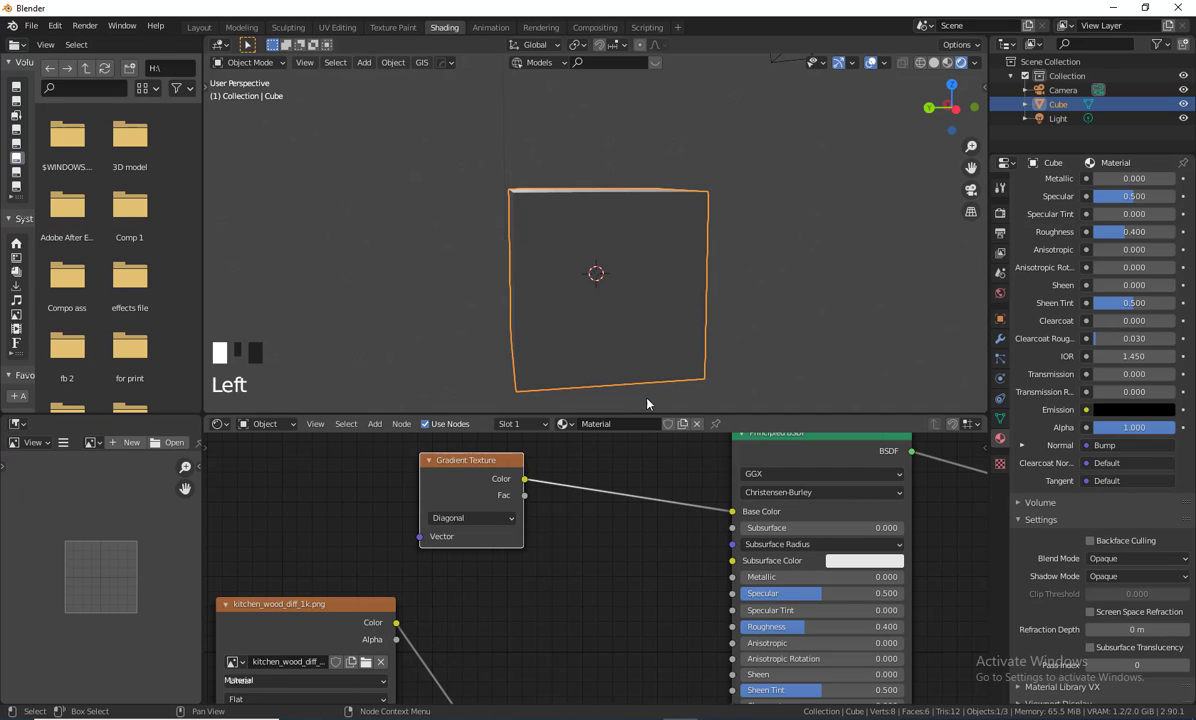
mouse_move(781, 309)
middle_mouse_down()
mouse_move(673, 350)
mouse_move(582, 331)
mouse_move(570, 384)
mouse_move(751, 322)
mouse_move(640, 380)
middle_mouse_up()
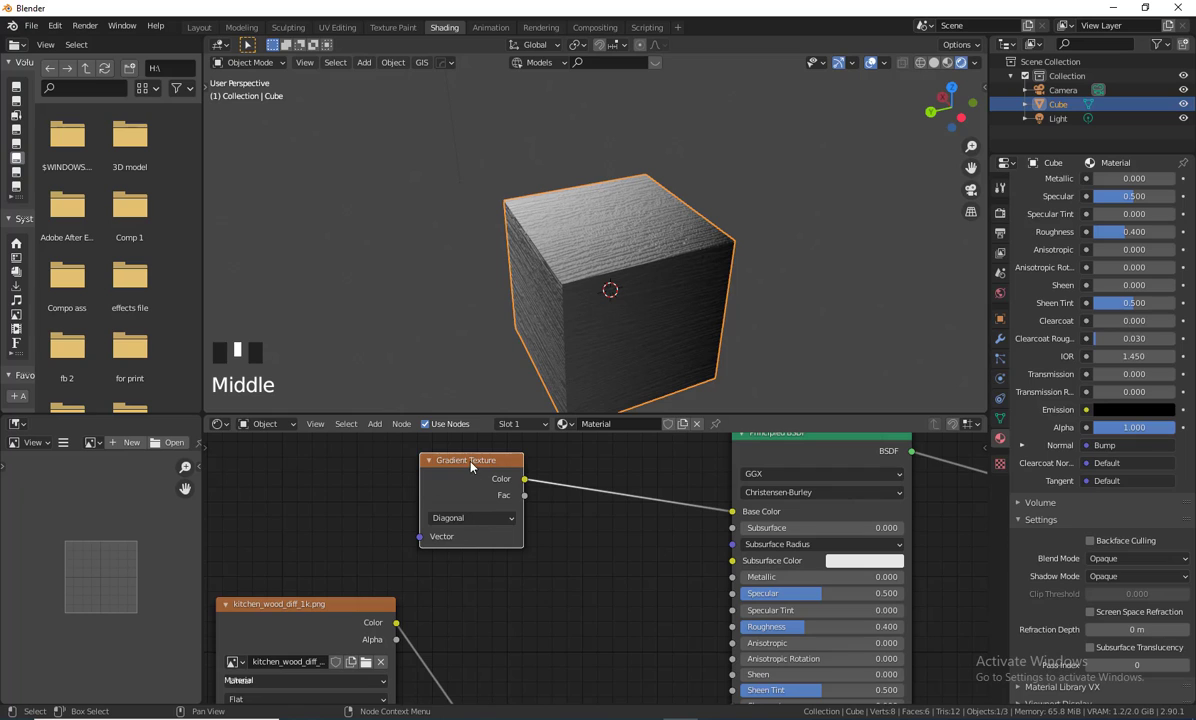
Set the Gradient Texture's type to Spherical and check the shading on the cube's faces.
left_click_drag(471, 465, 476, 476)
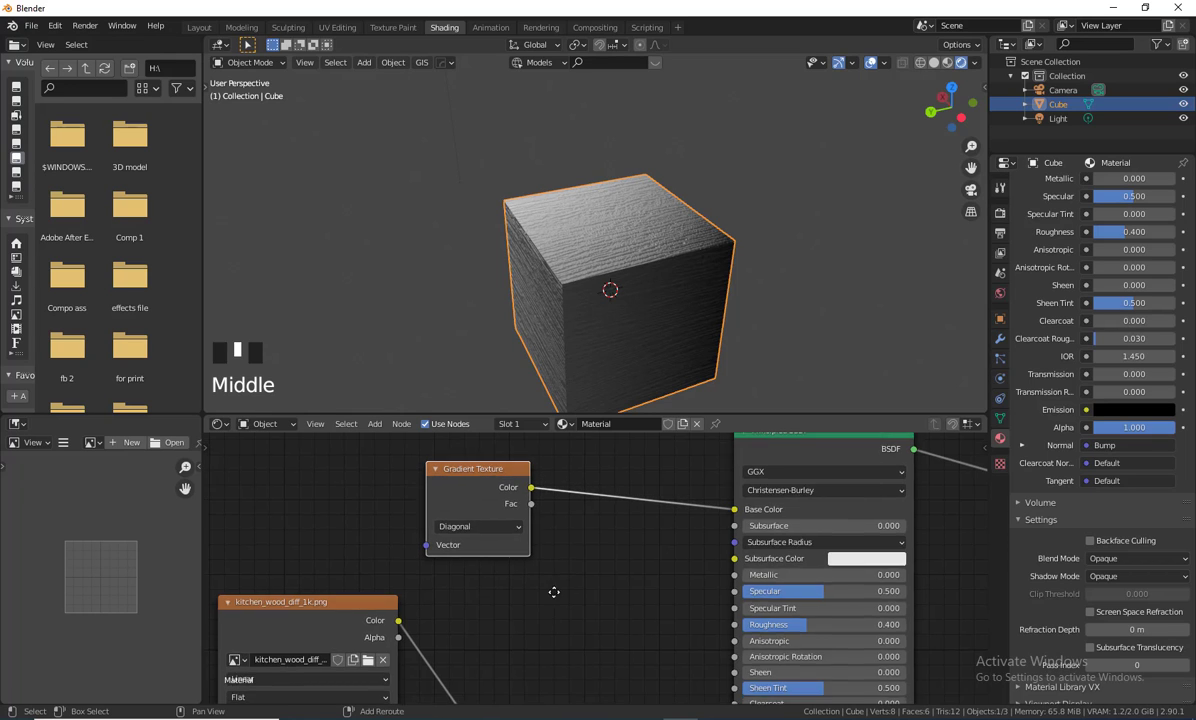
middle_click_drag(541, 607, 568, 571)
left_click_drag(362, 572, 352, 584)
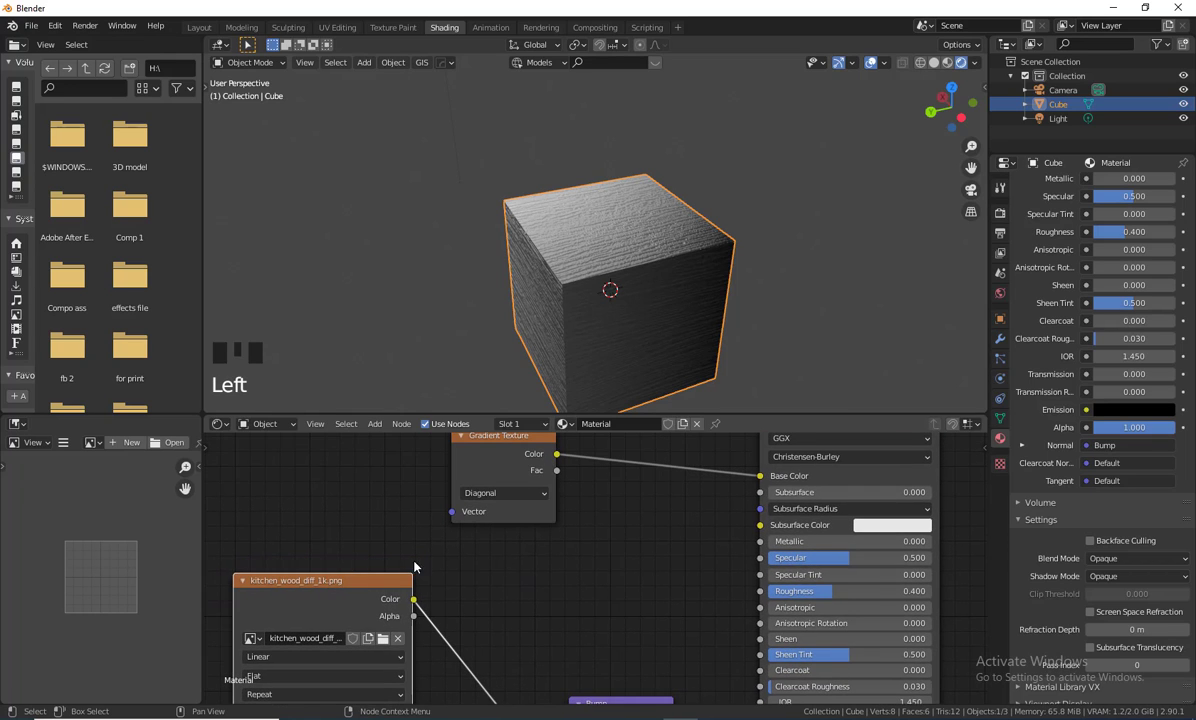
left_click(496, 492)
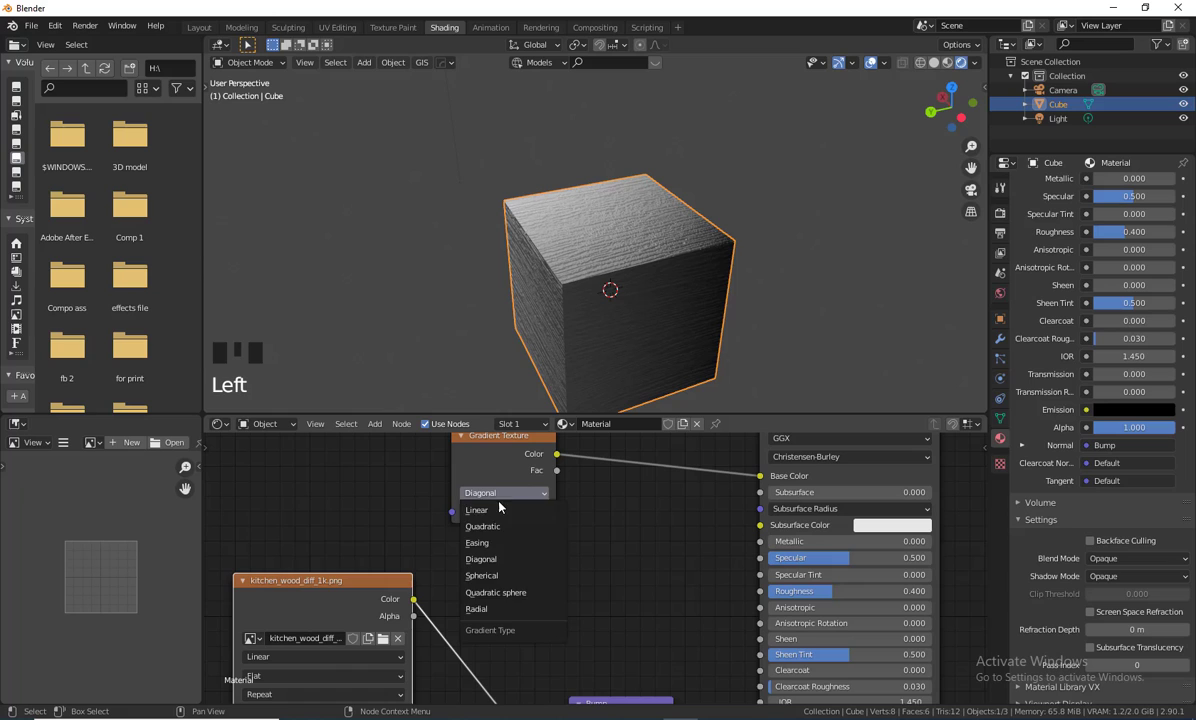
left_click(503, 576)
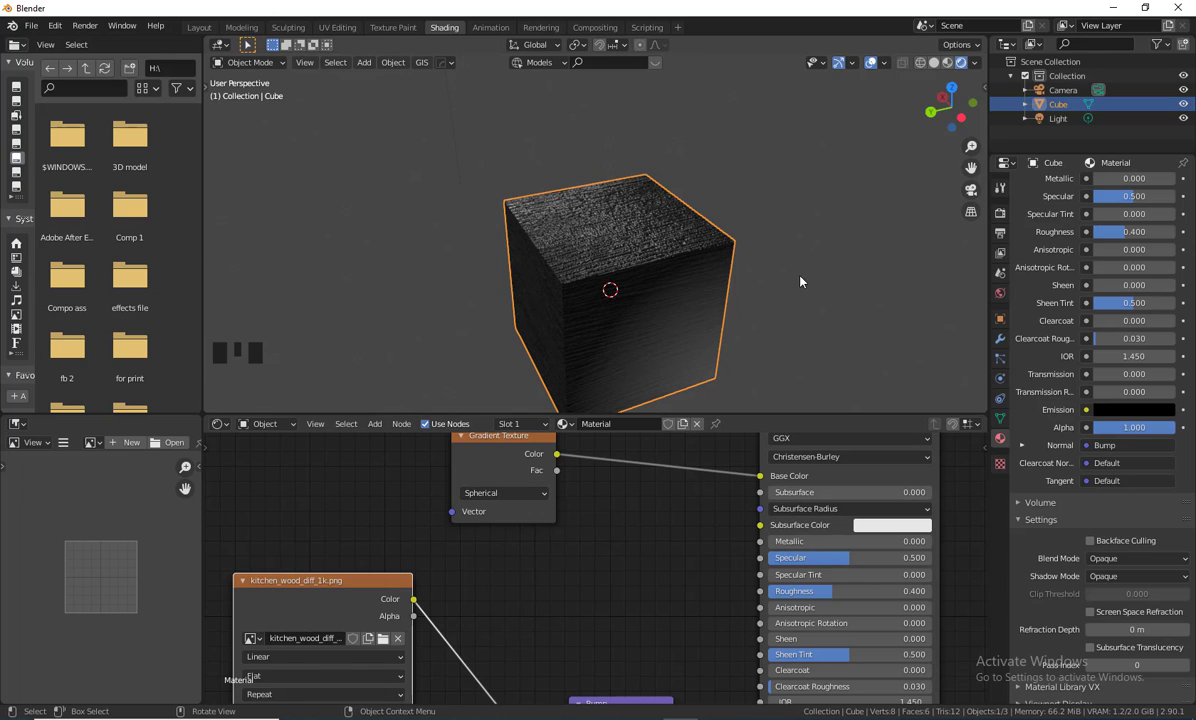
middle_click_drag(800, 281, 563, 347)
middle_click_drag(659, 347, 645, 300)
Move the Gradient Texture and Bump nodes lower and enlarge the node editor at the 3D viewport's expense.
left_click_drag(546, 520, 548, 548)
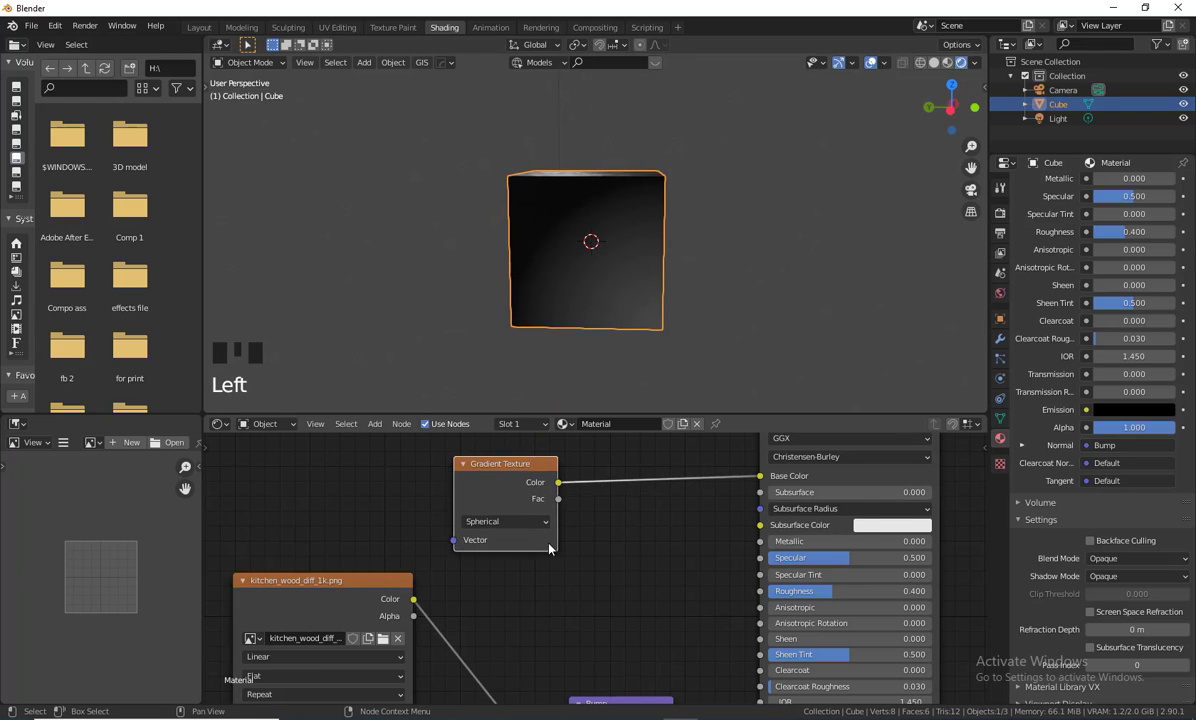
scroll(606, 572, "down", 3)
middle_click_drag(611, 573, 633, 425)
left_click_drag(634, 533, 629, 650)
scroll(595, 570, "down", 2)
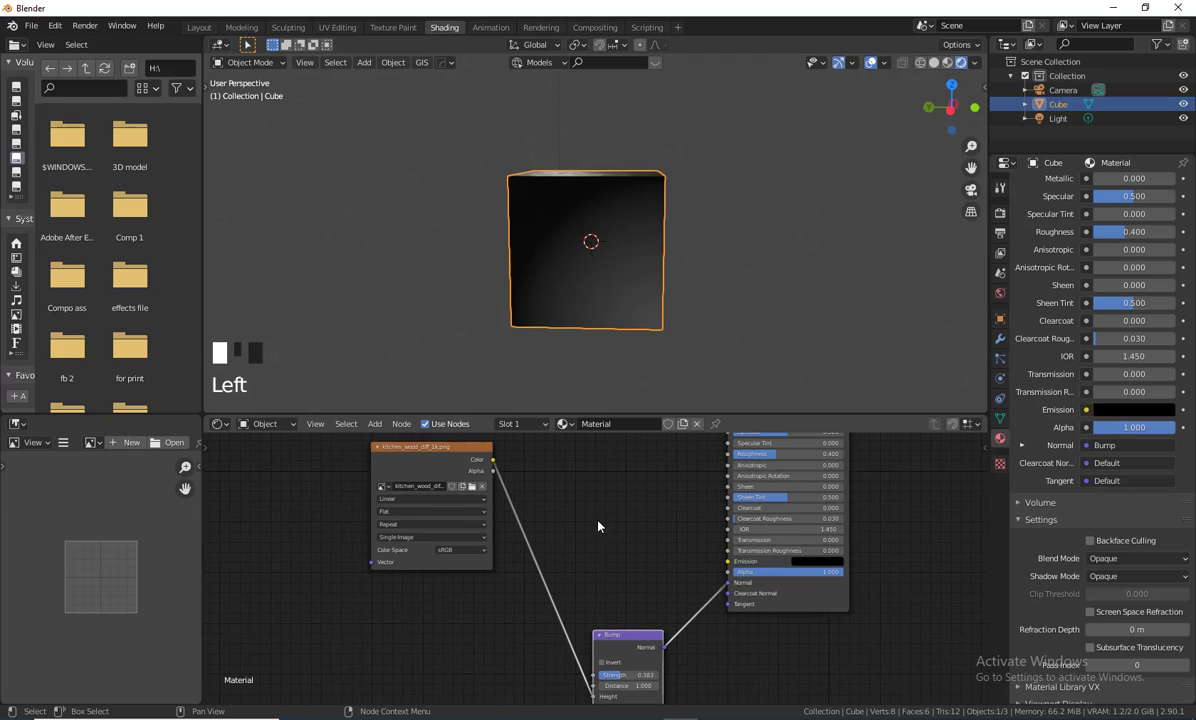
middle_click_drag(598, 526, 542, 611)
left_click_drag(610, 416, 610, 221)
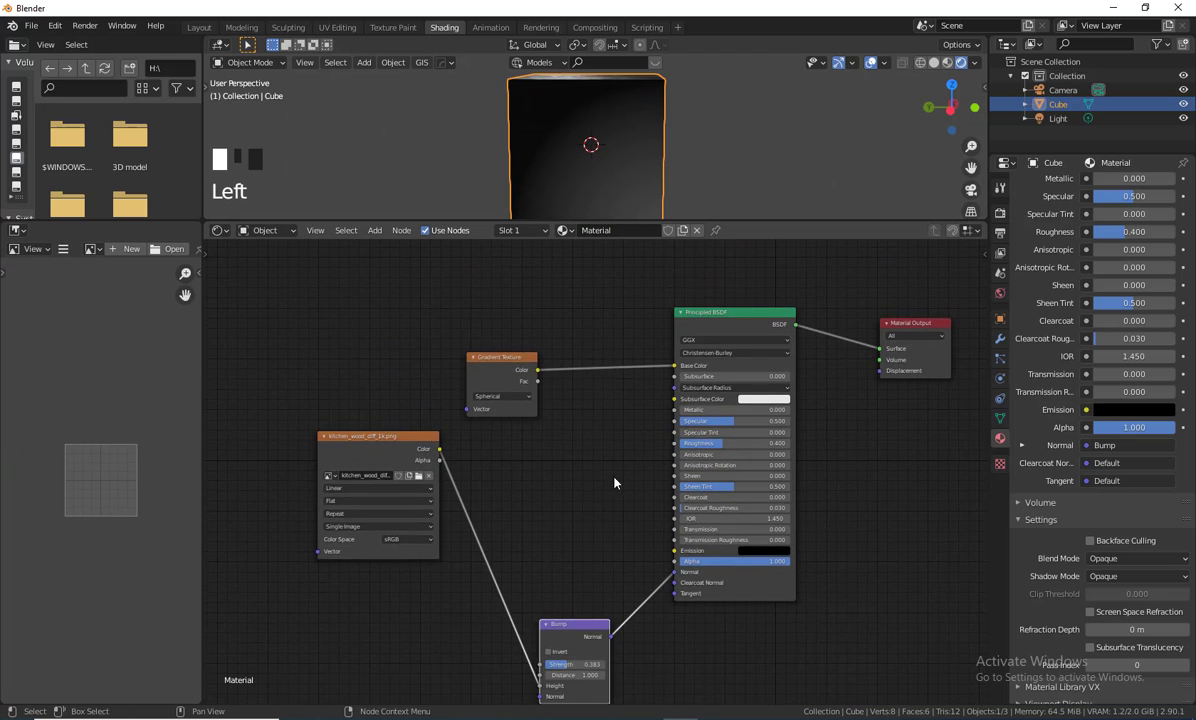
Move the Gradient Texture node farther from the Principled BSDF, with the wood texture node just beneath it.
middle_click_drag(614, 483, 593, 514)
left_click_drag(373, 461, 324, 545)
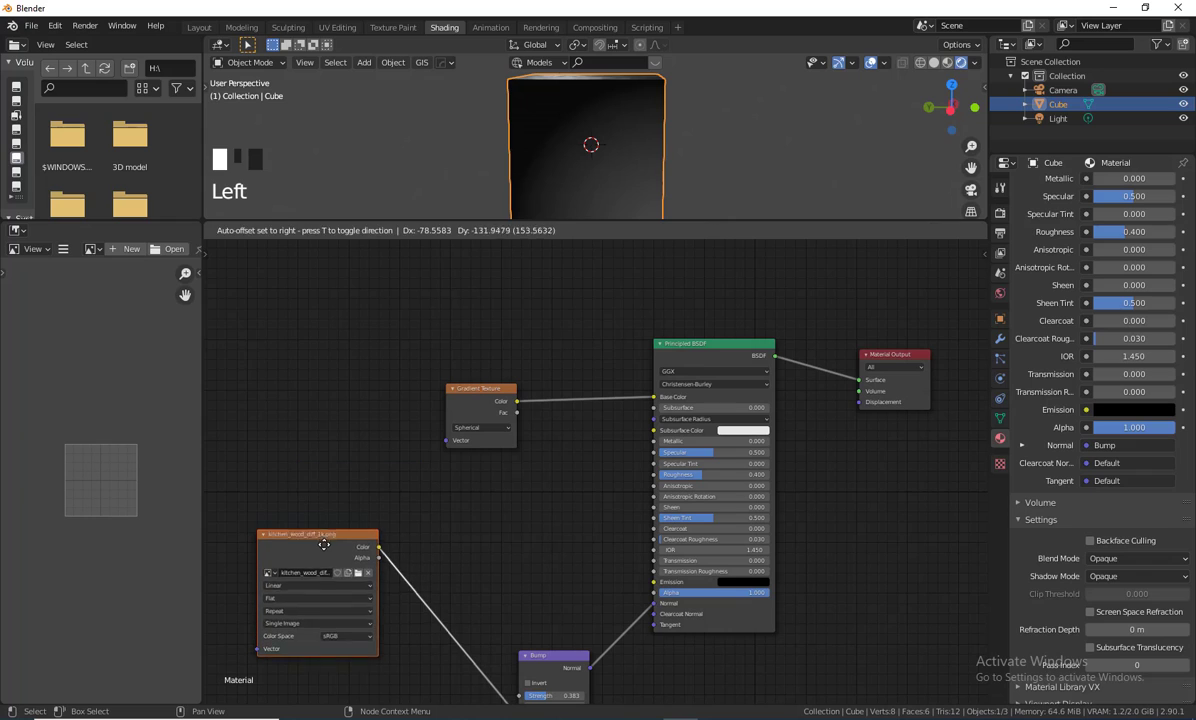
left_click_drag(475, 398, 371, 356)
middle_click_drag(554, 549, 572, 547, "shift")
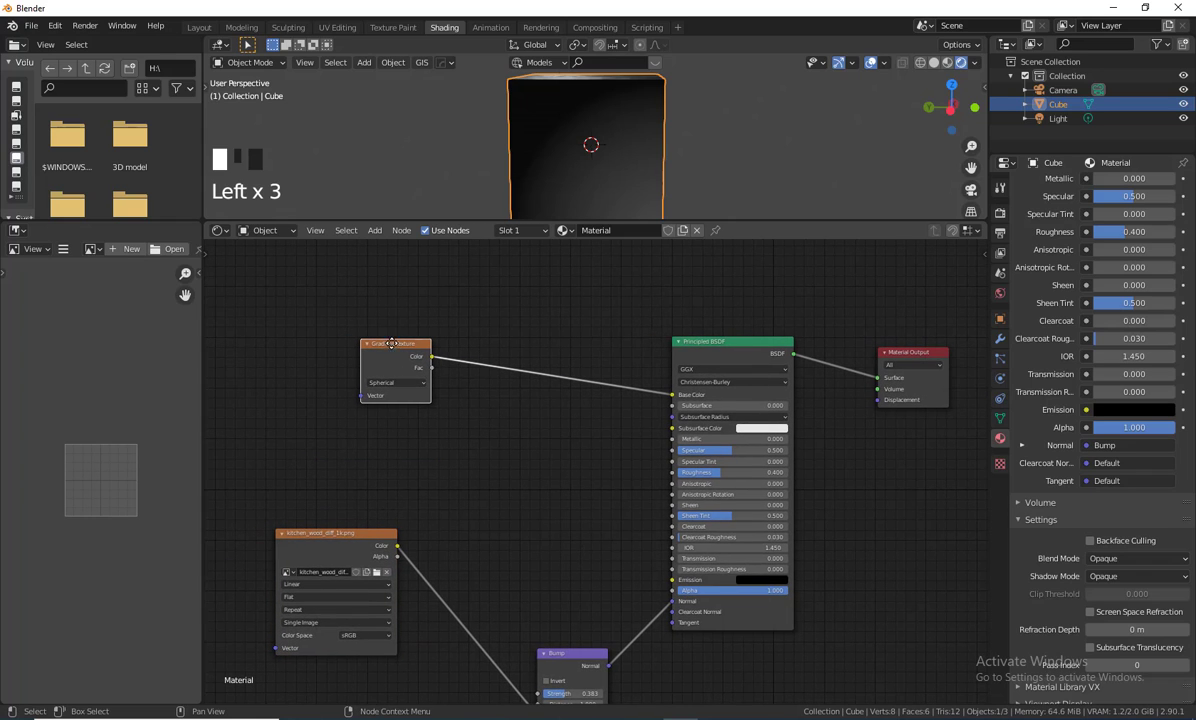
left_click_drag(392, 343, 382, 340)
left_click_drag(345, 546, 337, 455)
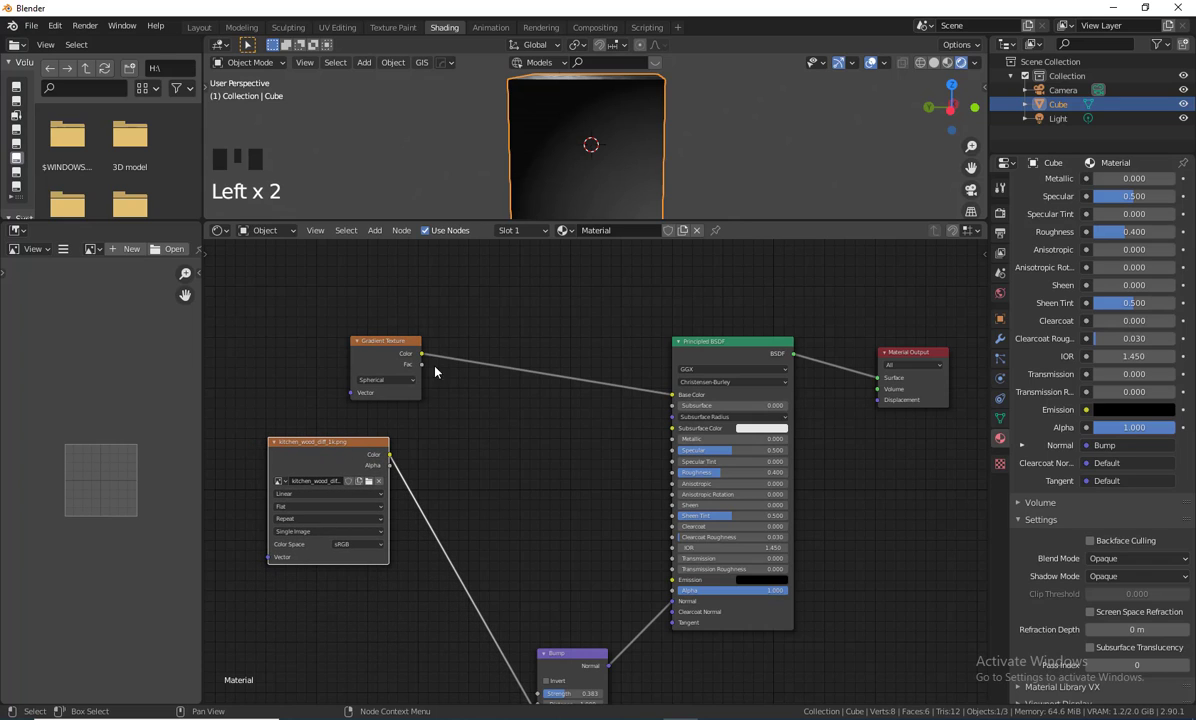
middle_click_drag(683, 259, 649, 259)
middle_click_drag(617, 205, 600, 146)
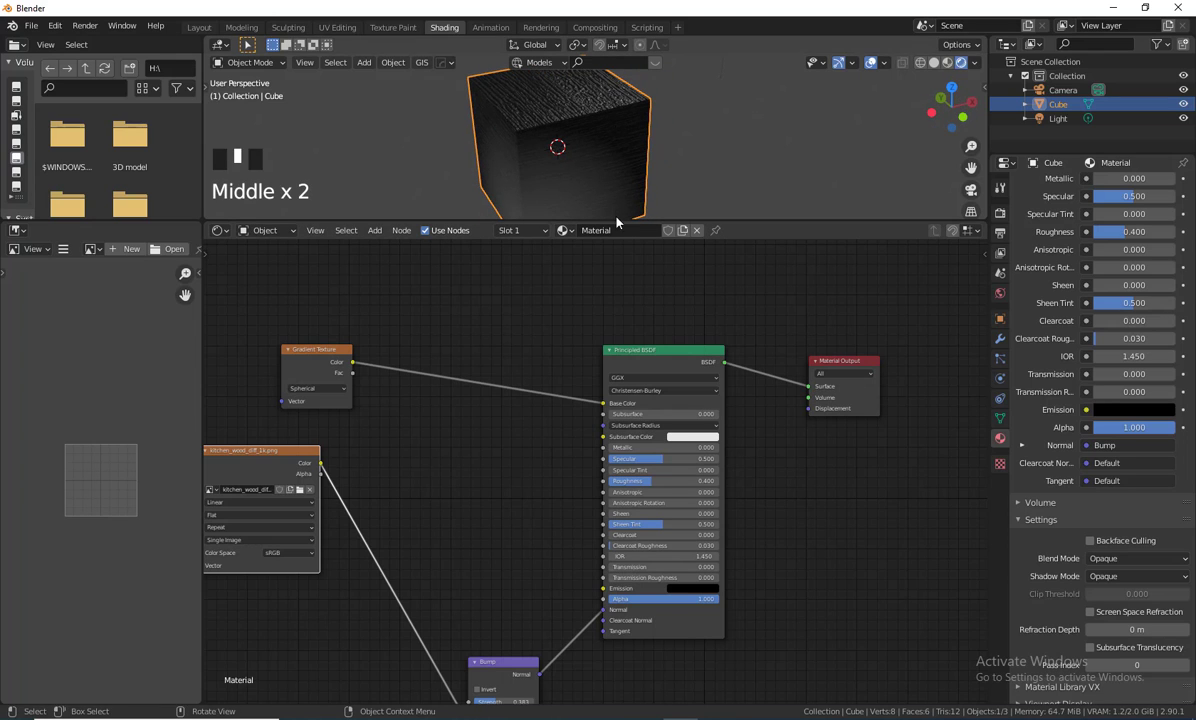
Give the 3D viewport slightly more height and move the wood image texture node lower, away from the Gradient Texture node.
left_click_drag(616, 221, 640, 254)
middle_click_drag(419, 467, 506, 468)
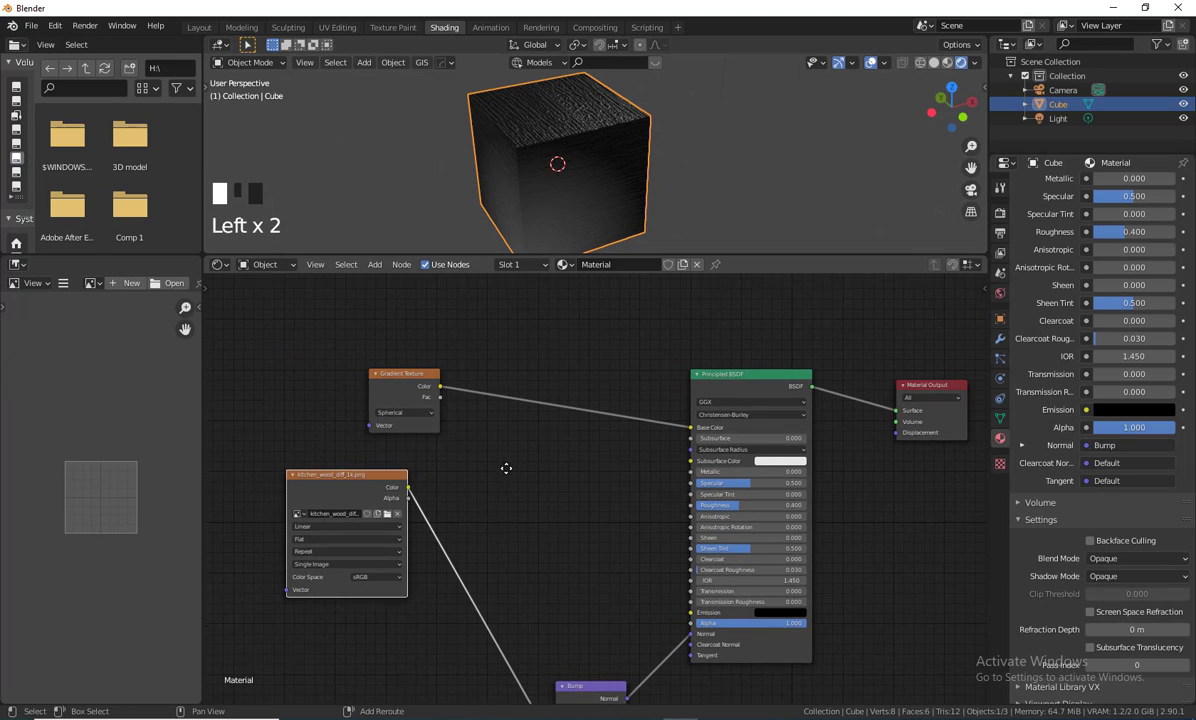
left_click_drag(359, 468, 405, 558)
middle_click_drag(555, 483, 552, 482)
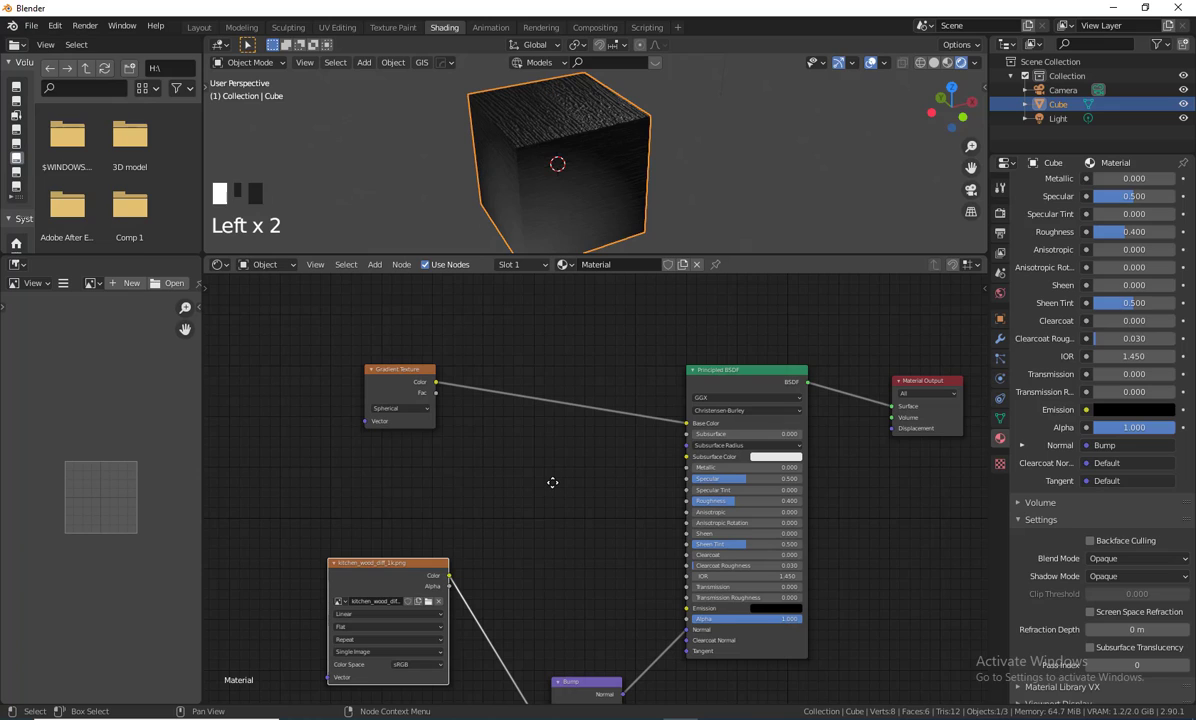
Insert a MixRGB node into the link between the Gradient Texture's Color and the Principled BSDF's Base Color.
key("shift+a")
mouse_move(548, 488)
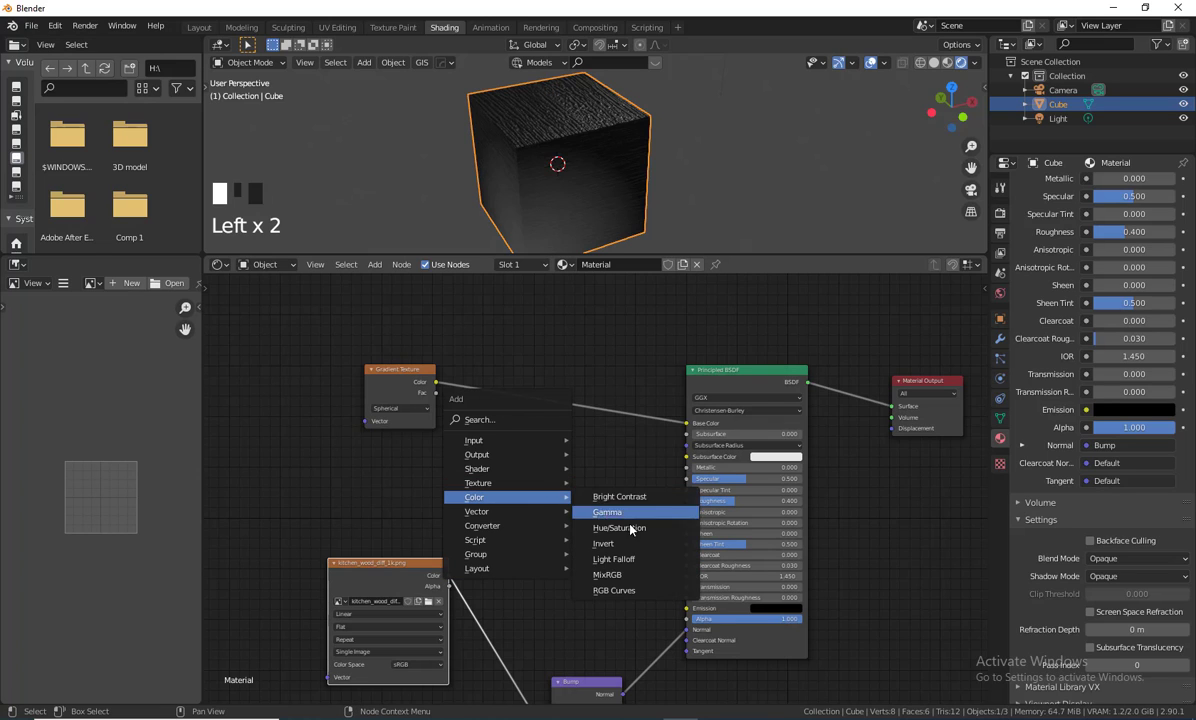
left_click(622, 577)
left_click(533, 386)
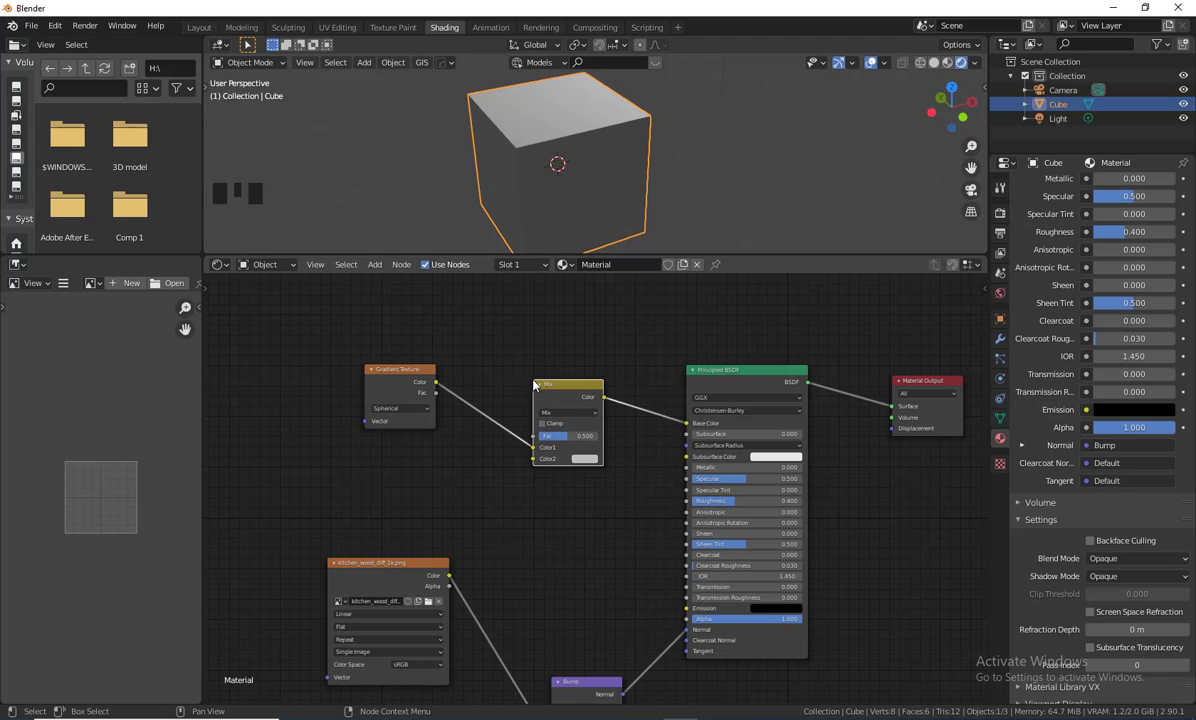
Shift the Gradient Texture and Mix nodes away from the Principled BSDF and connect the wood texture's Color to the Mix node's Color2.
left_click_drag(382, 365, 345, 377)
left_click_drag(560, 390, 523, 370)
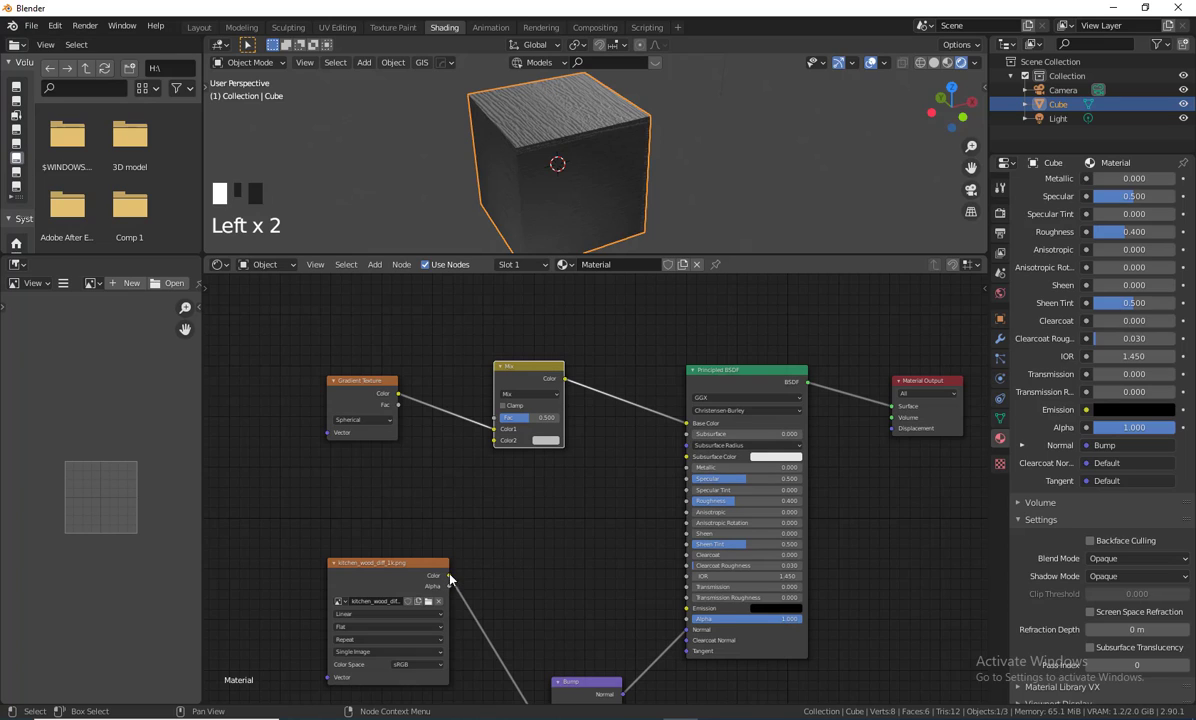
left_click_drag(449, 578, 494, 455)
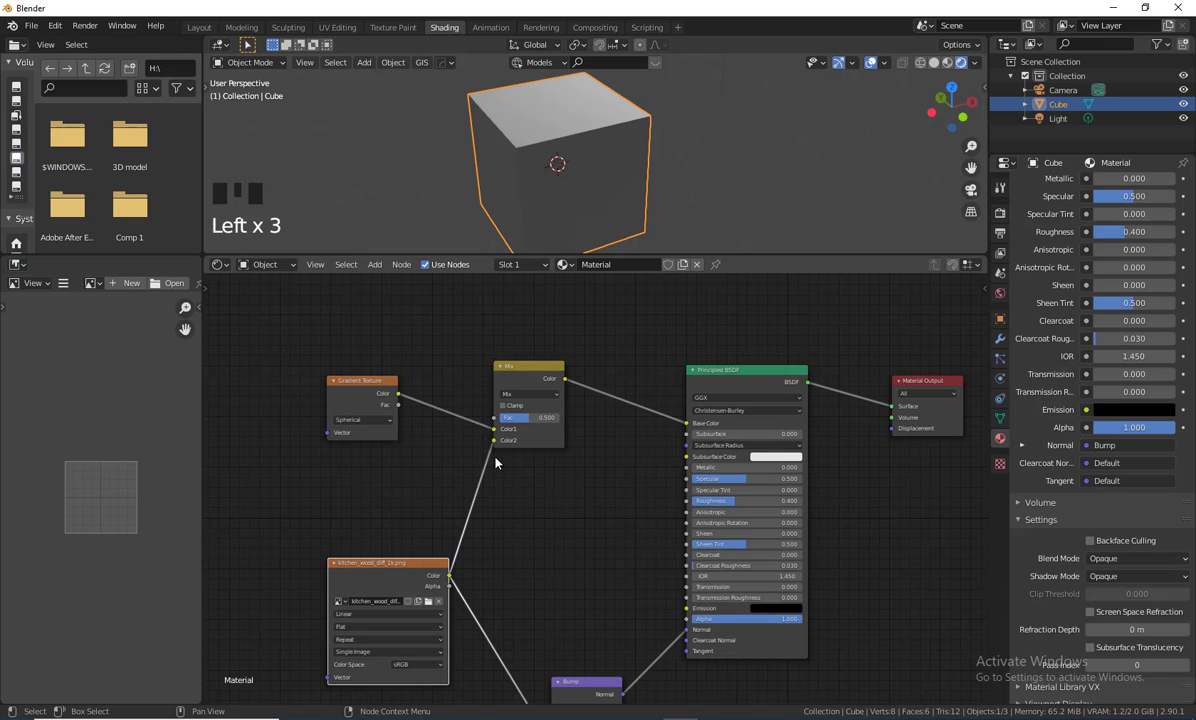
middle_click_drag(610, 226, 499, 265)
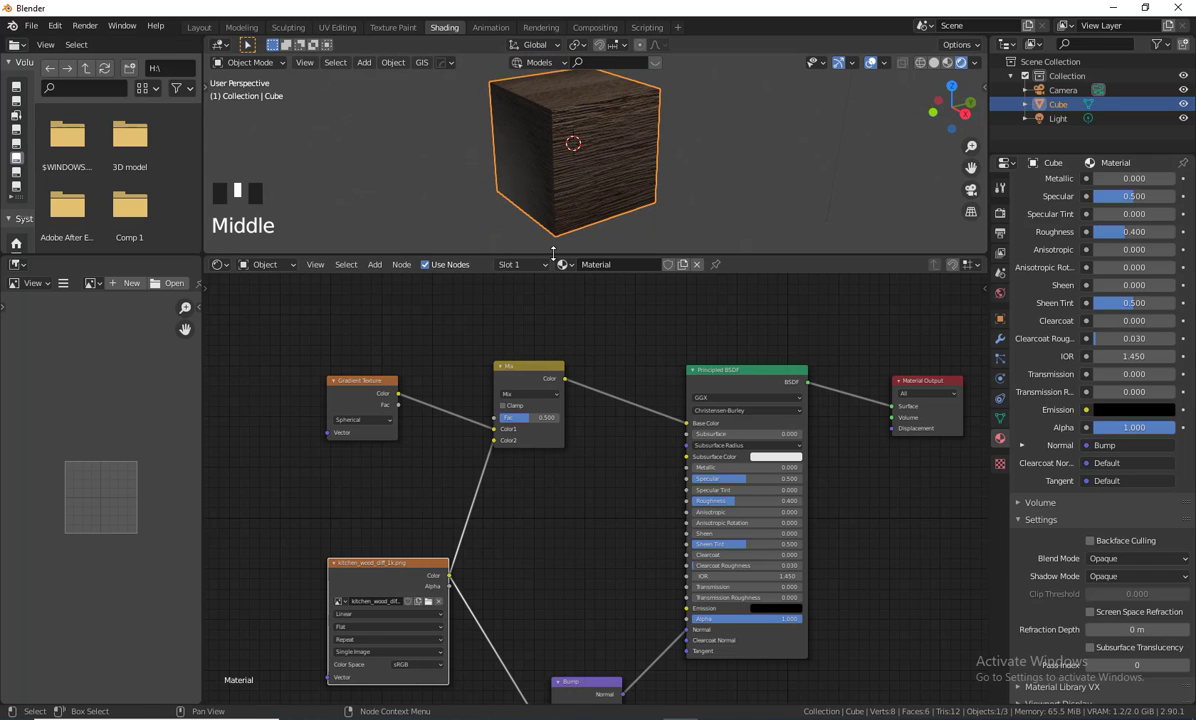
Enlarge the 3D viewport, switch it to Material Preview shading and inspect the mixed texture on the cube's sides.
left_click_drag(553, 253, 553, 568)
middle_click_drag(567, 406, 427, 355)
scroll(602, 380, "up", 3)
scroll(550, 435, "down", 2)
middle_click_drag(550, 435, 890, 105)
left_click(950, 64)
mouse_move(800, 300)
middle_mouse_down()
mouse_move(601, 408)
mouse_move(371, 358)
mouse_move(723, 409)
mouse_move(643, 414)
middle_mouse_up()
scroll(643, 414, "up", 2)
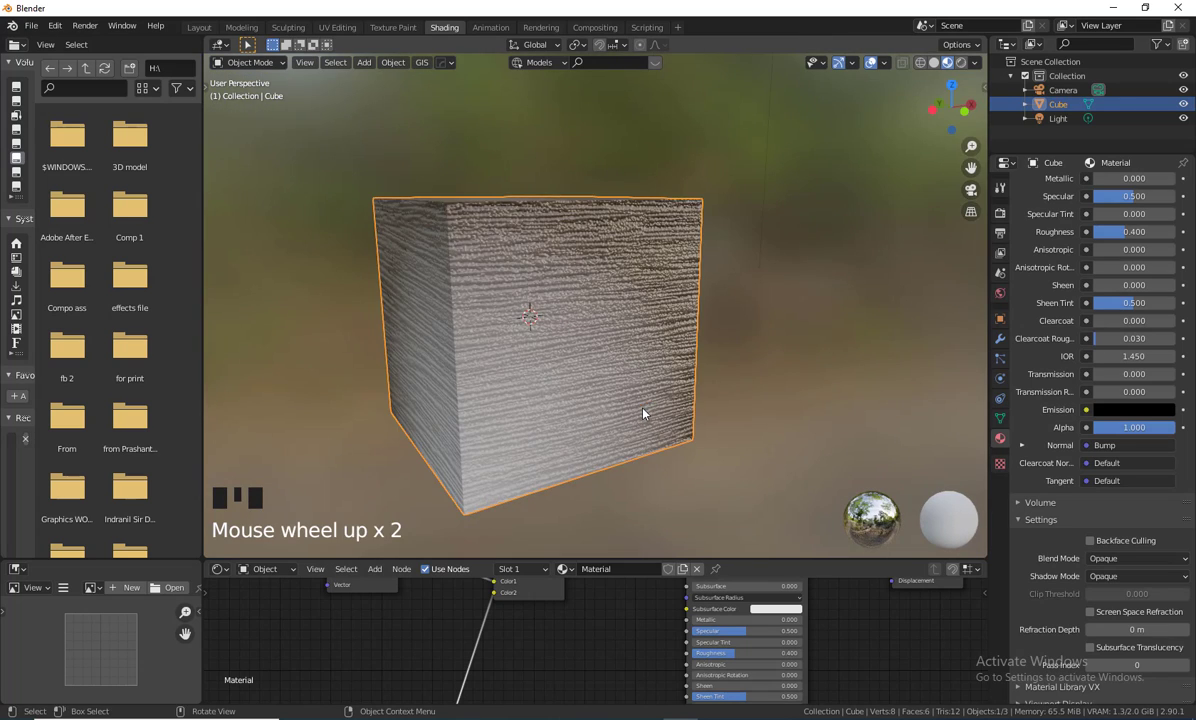
scroll(520, 316, "down", 3)
middle_click_drag(520, 316, 587, 411)
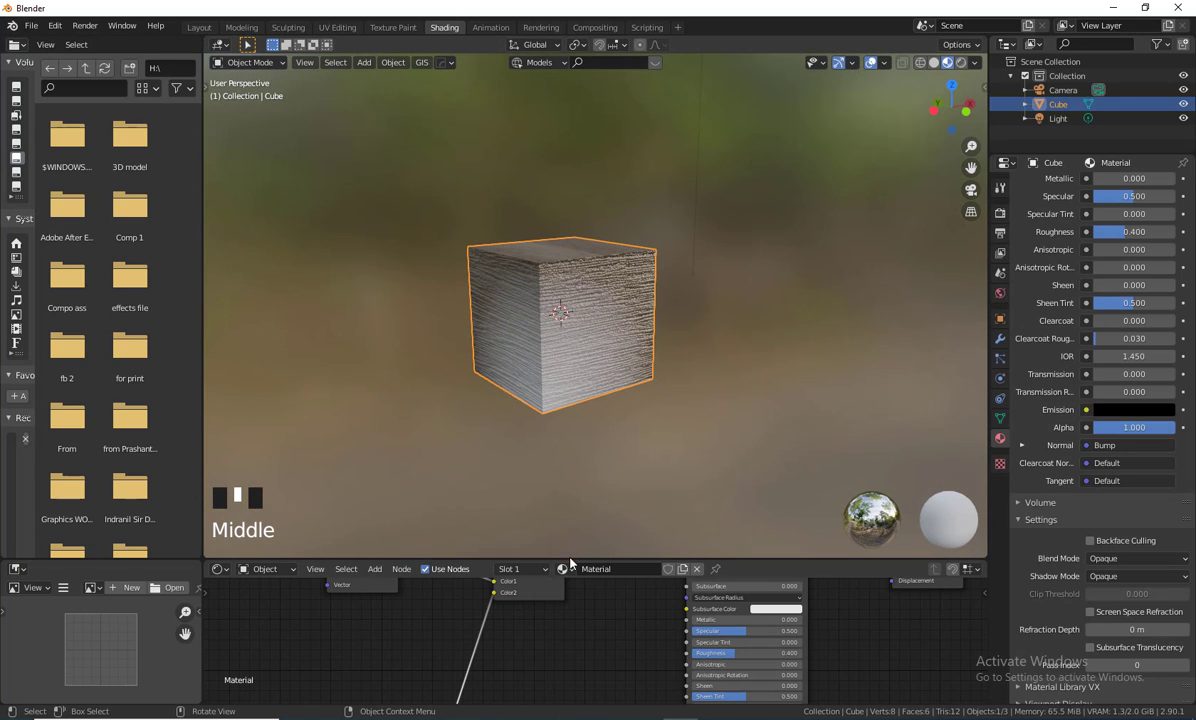
Give the node editor more height again and move the Mix node slightly lower between the textures and the Principled BSDF.
left_click_drag(532, 562, 560, 299)
scroll(565, 465, "down", 2)
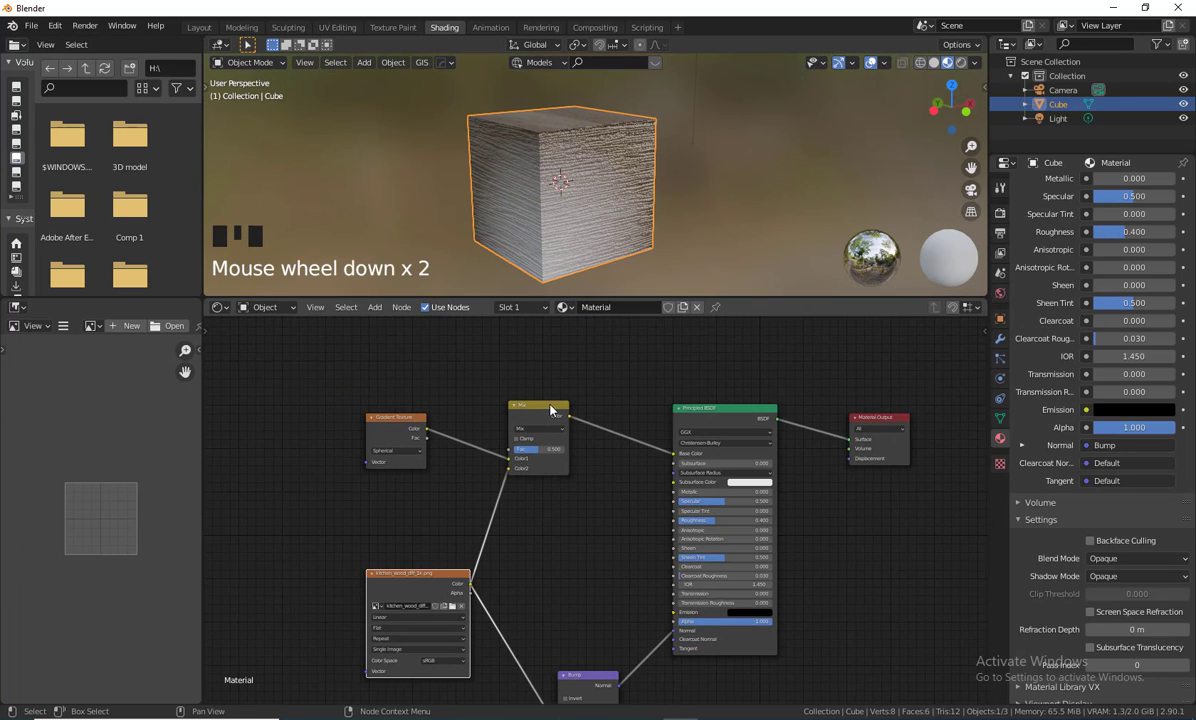
left_click_drag(550, 409, 544, 425)
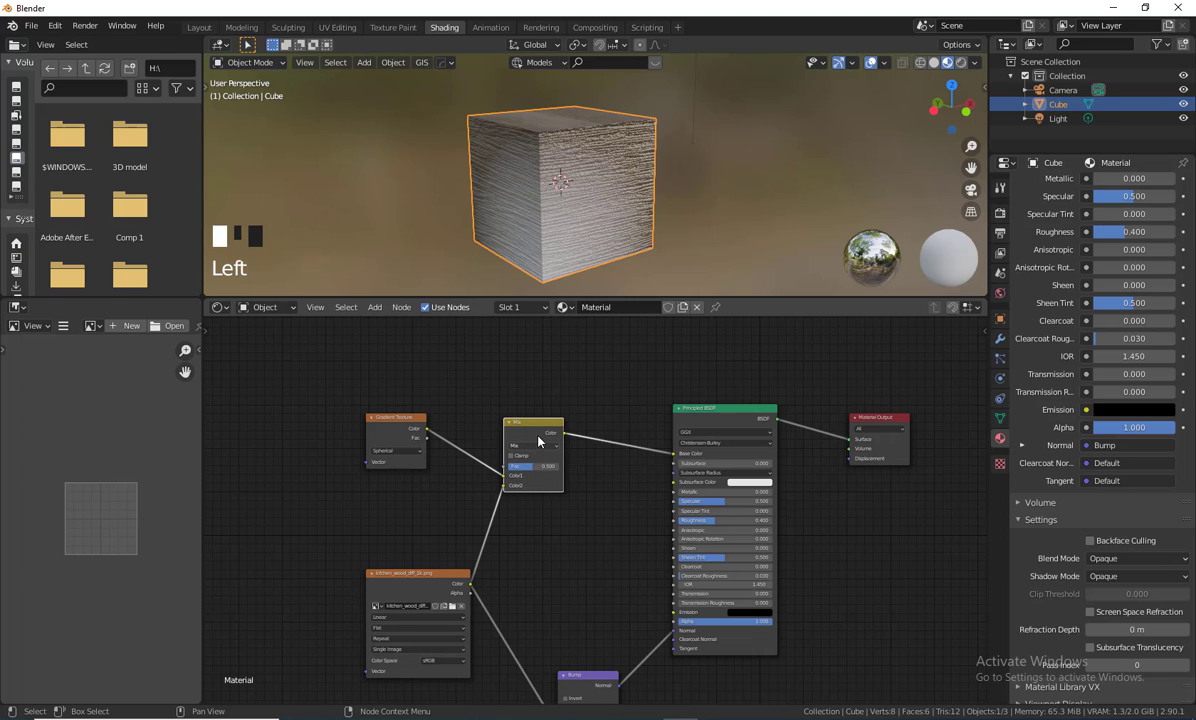
scroll(538, 441, "up", 3)
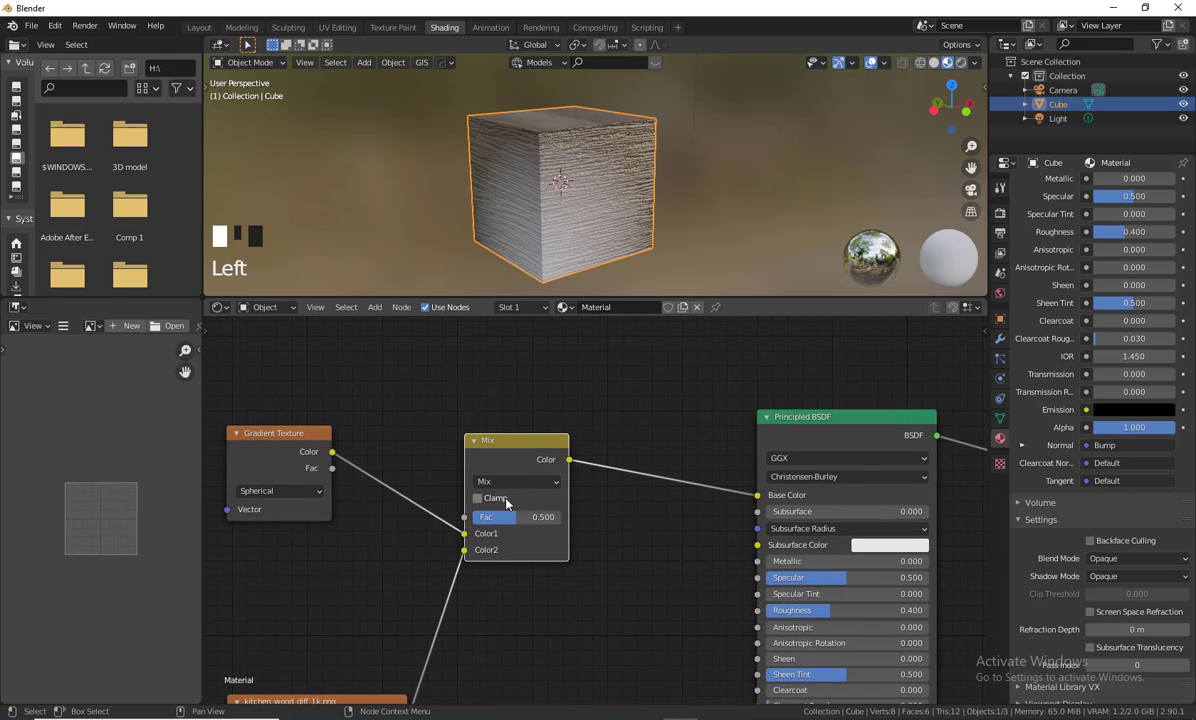
Toggle Clamp on the Mix node and try the Multiply blending mode.
left_click(478, 498)
left_click(506, 499)
left_click(537, 486)
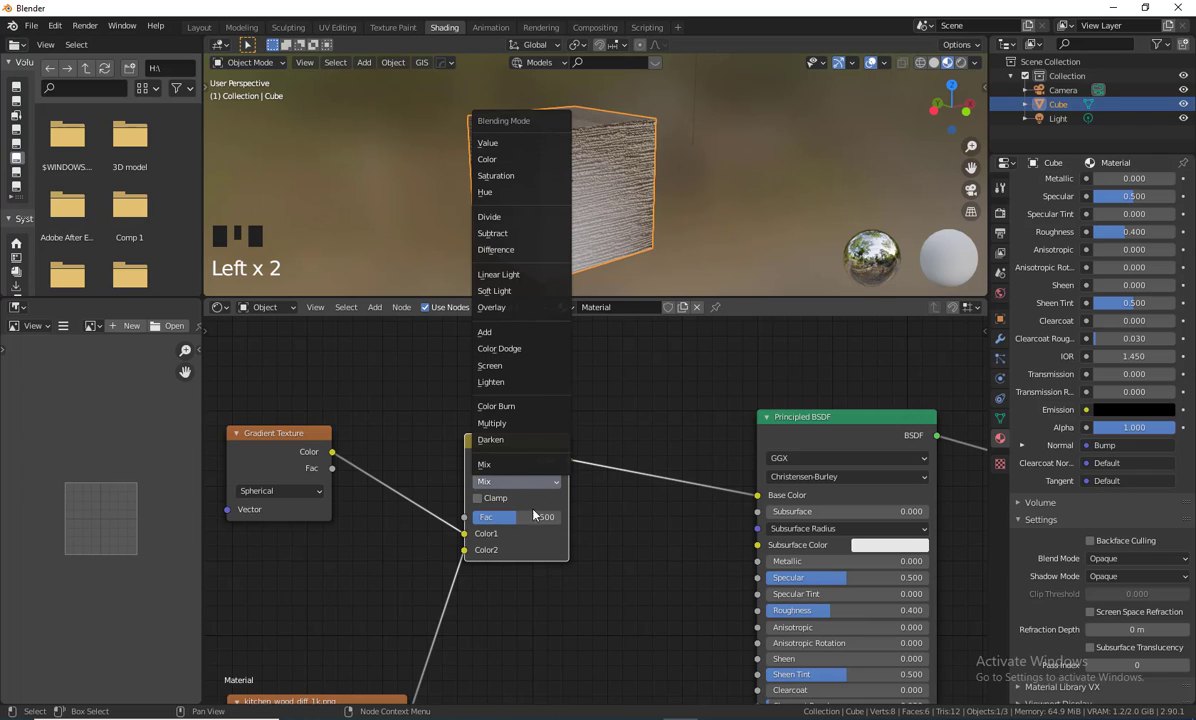
left_click(520, 424)
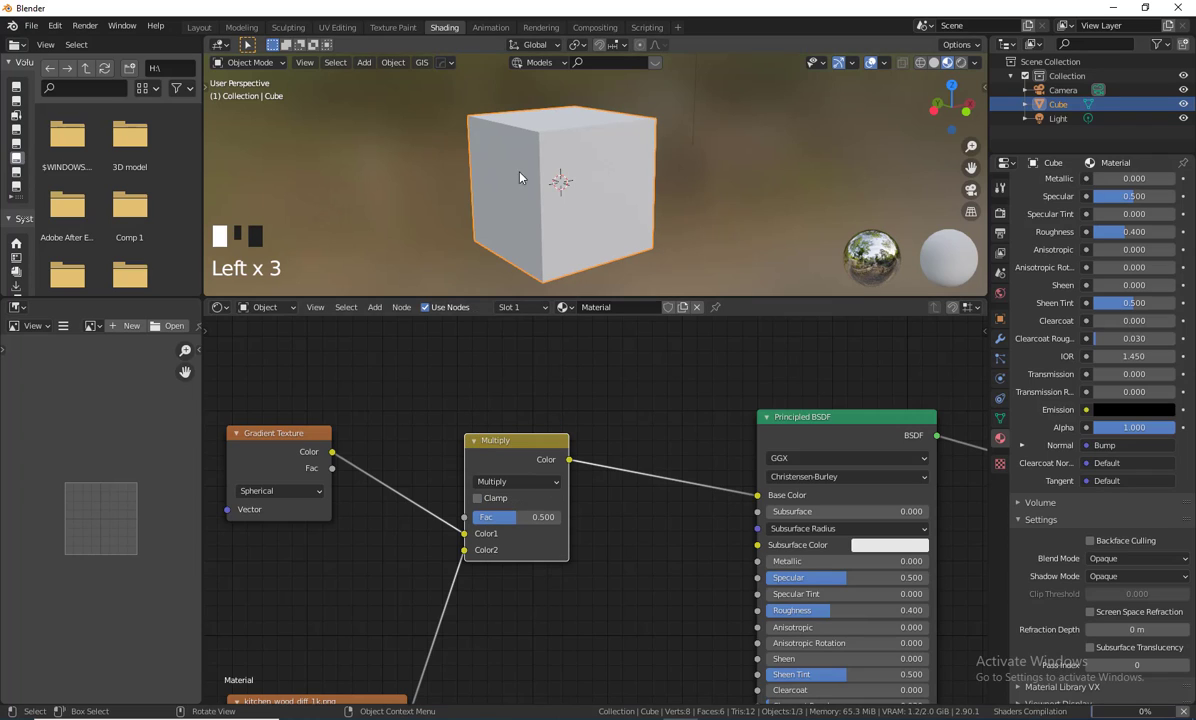
Set the Mix node's blending mode to Add and view the result around the cube.
left_click(518, 483)
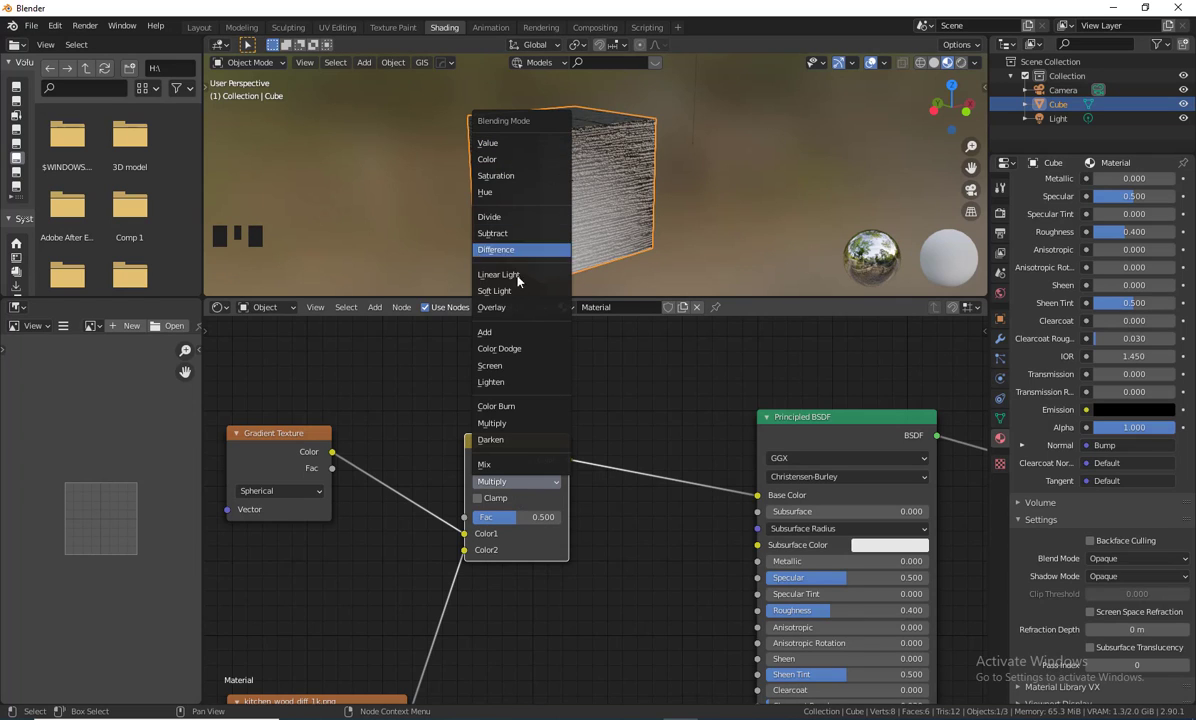
left_click(519, 341)
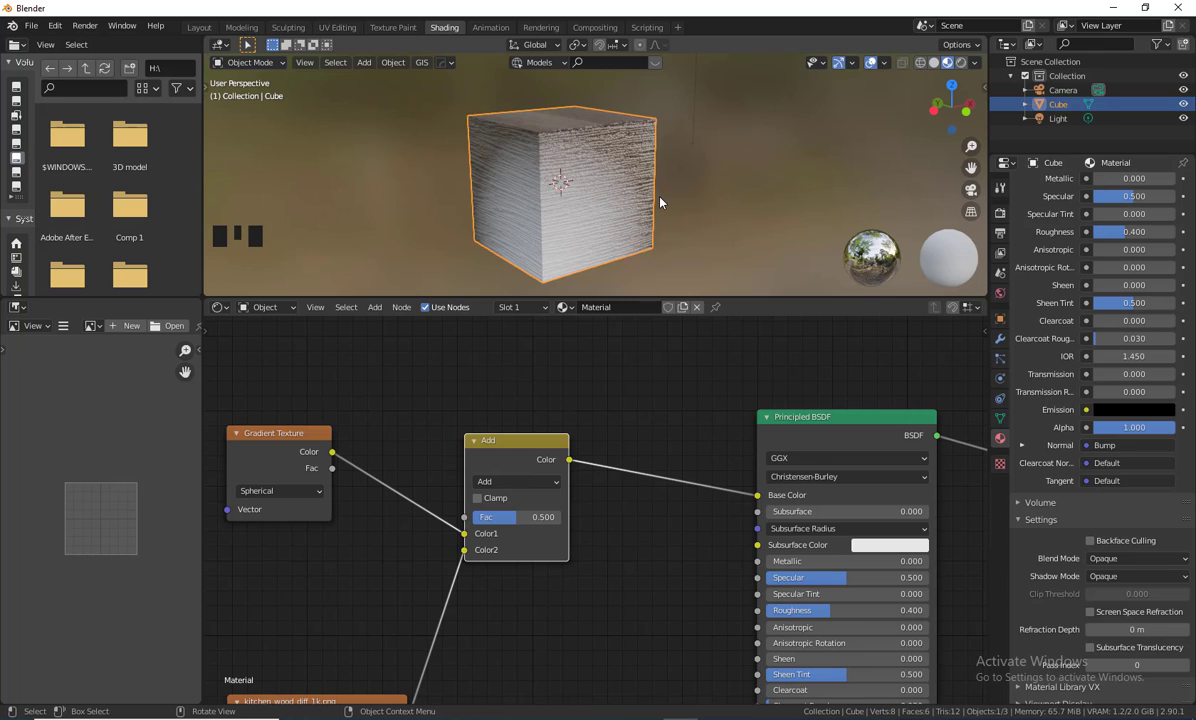
middle_click_drag(705, 189, 504, 172)
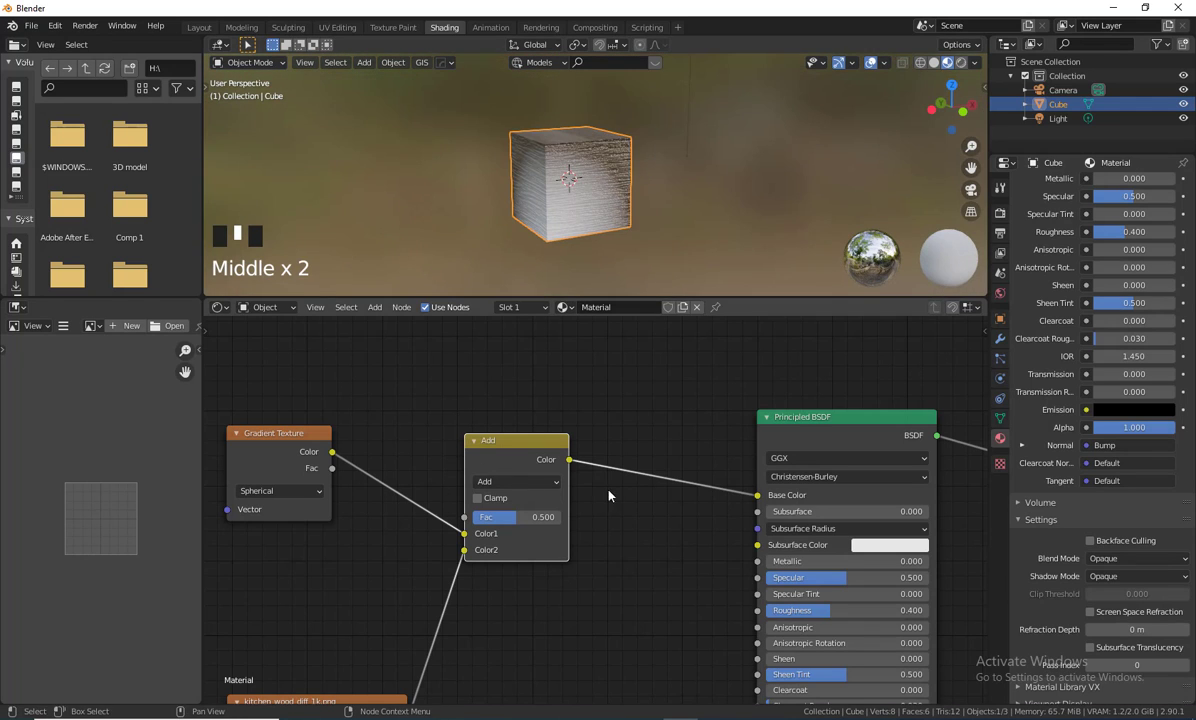
Move the wood texture, Gradient Texture and Add nodes farther from the Principled BSDF.
middle_click_drag(616, 508, 600, 407)
scroll(617, 454, "down", 3)
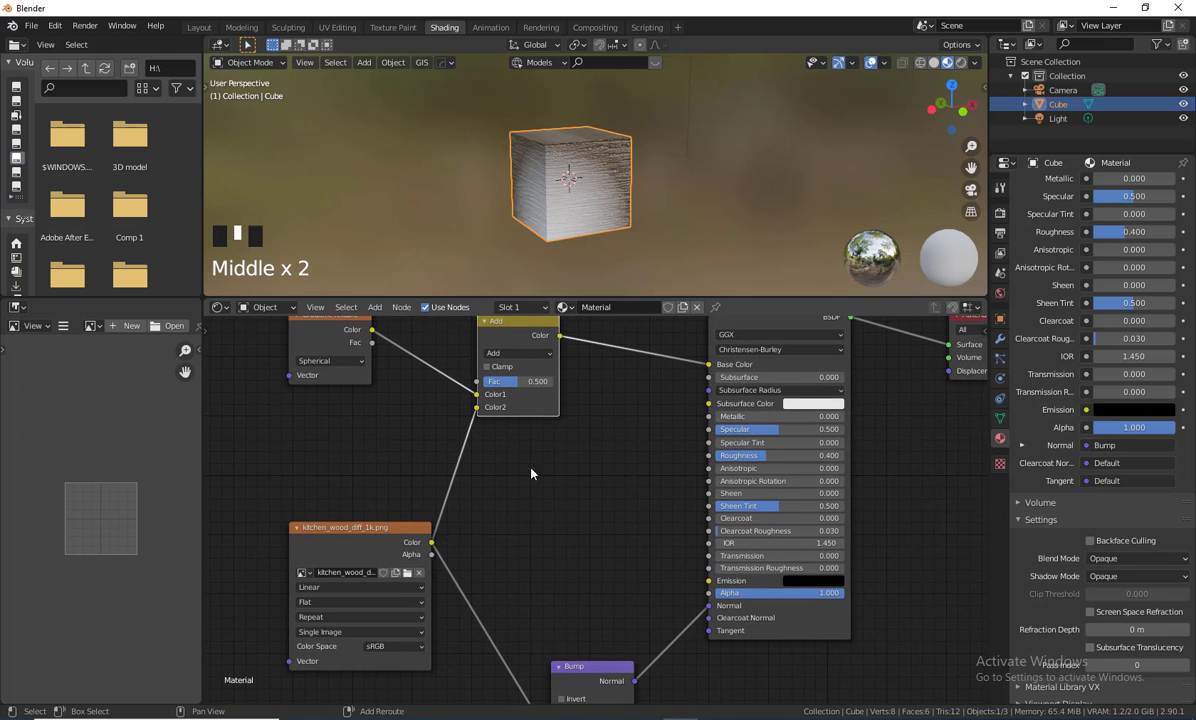
left_click_drag(381, 531, 360, 529)
middle_click_drag(539, 502, 462, 633)
middle_click_drag(484, 478, 574, 470)
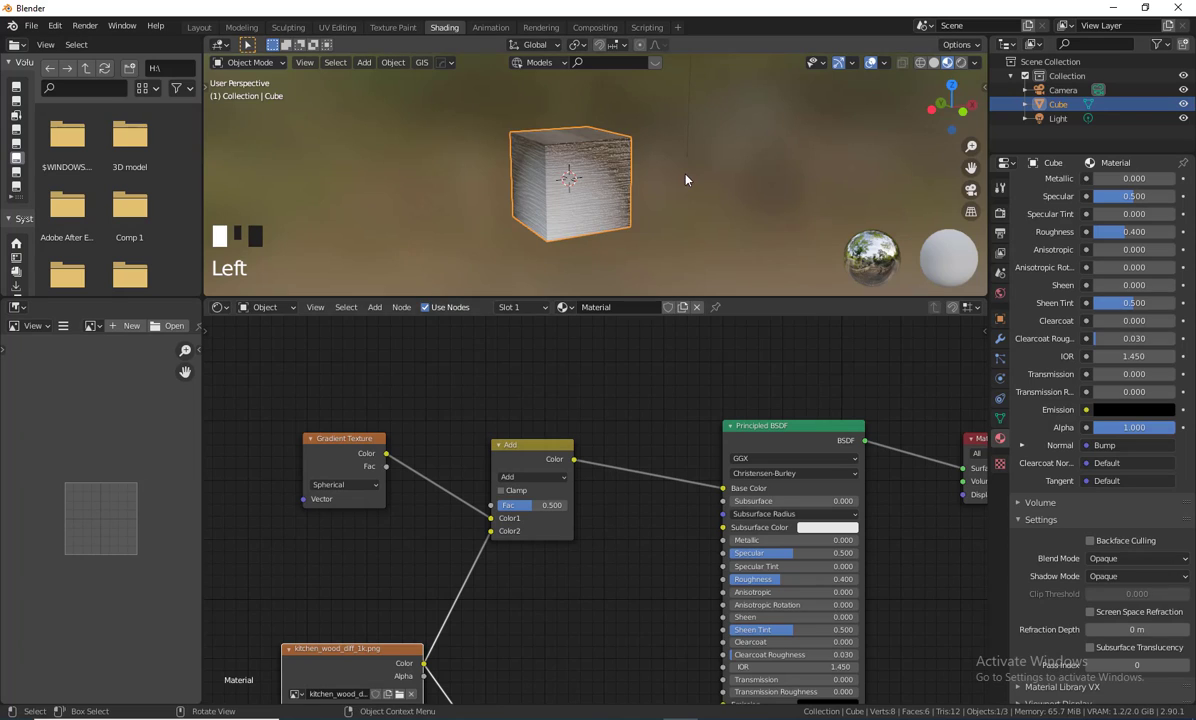
middle_click_drag(680, 178, 548, 210)
left_click_drag(345, 438, 311, 435)
middle_click_drag(552, 537, 543, 414)
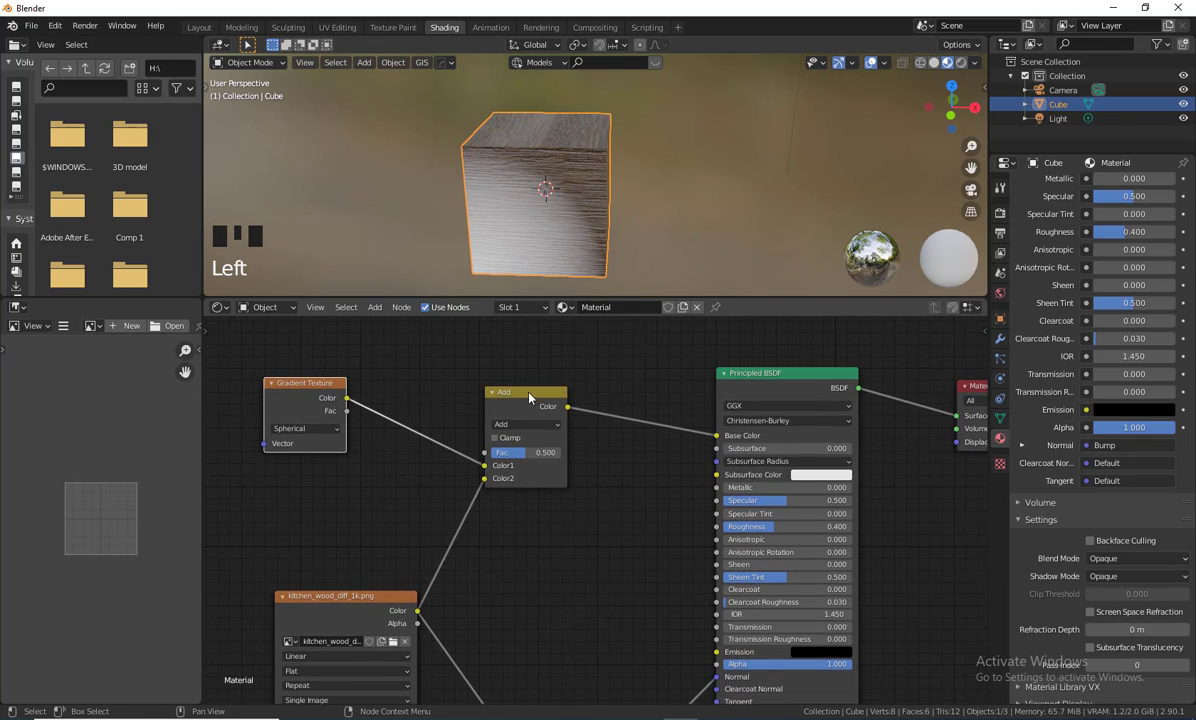
left_click_drag(529, 394, 475, 410)
mouse_move(564, 504)
middle_mouse_down()
mouse_move(591, 434)
mouse_move(563, 492)
middle_mouse_up()
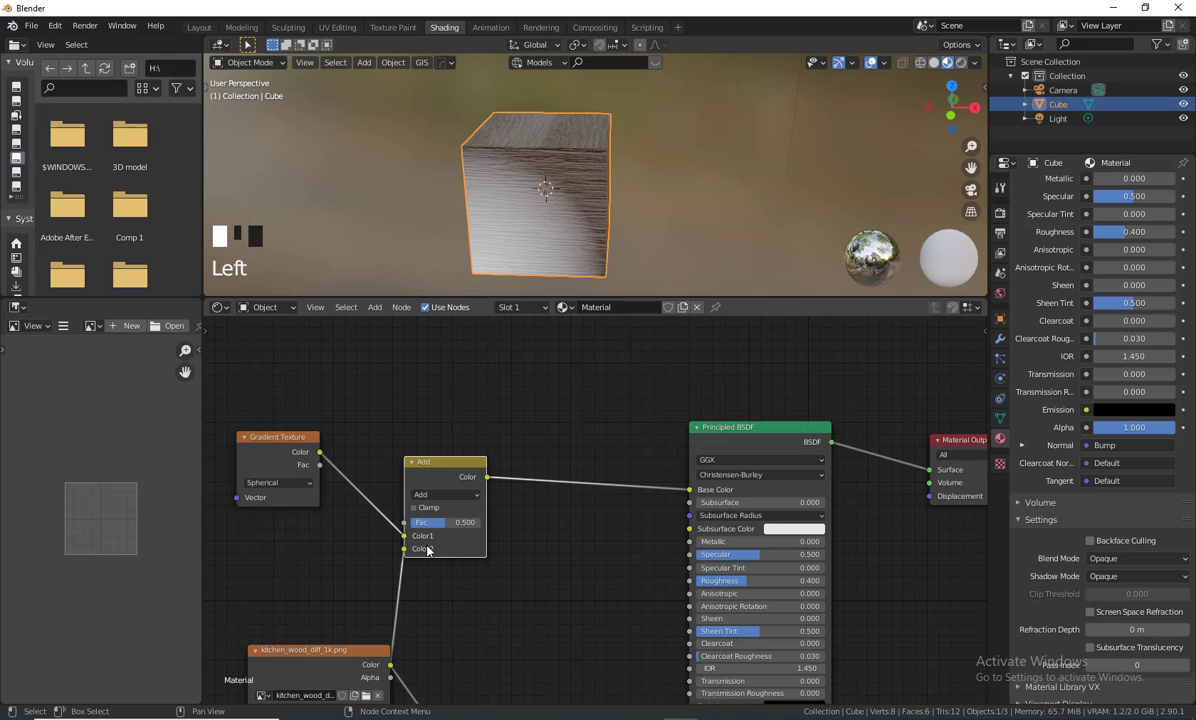
Center the Add node between the texture nodes and the shader, and bring the Principled BSDF closer to it.
middle_click_drag(483, 558, 537, 550)
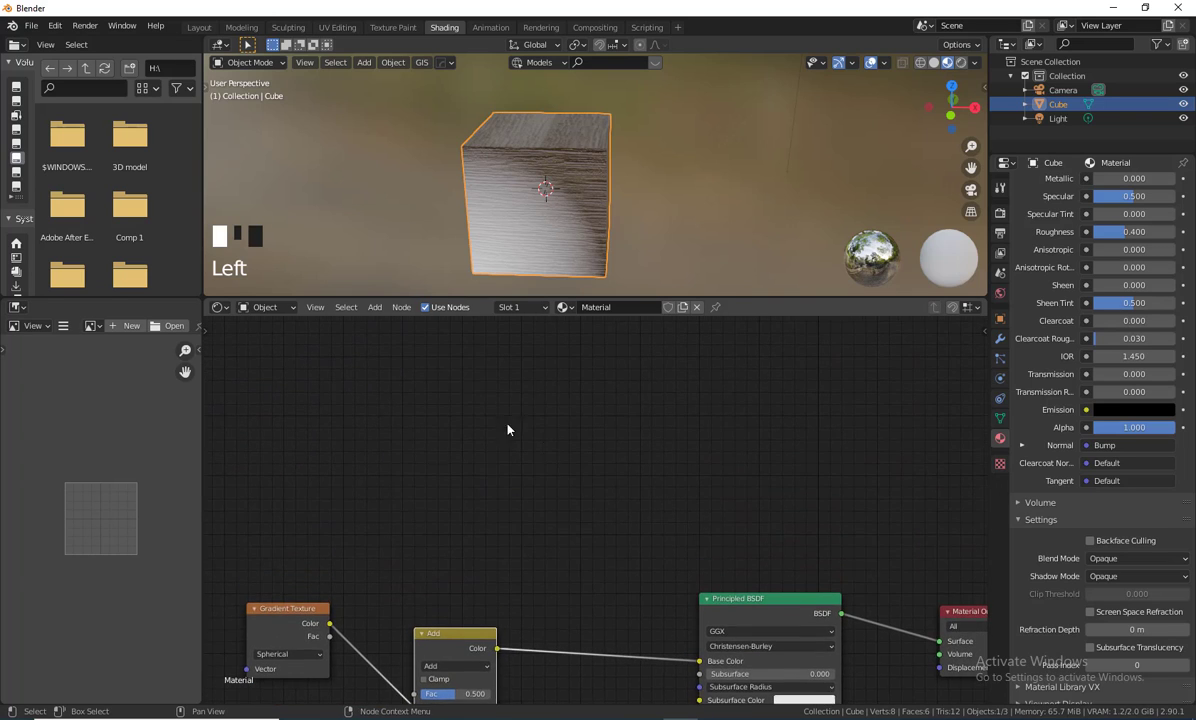
middle_click_drag(496, 497, 514, 441, "shift")
middle_click_drag(416, 457, 414, 463, "shift")
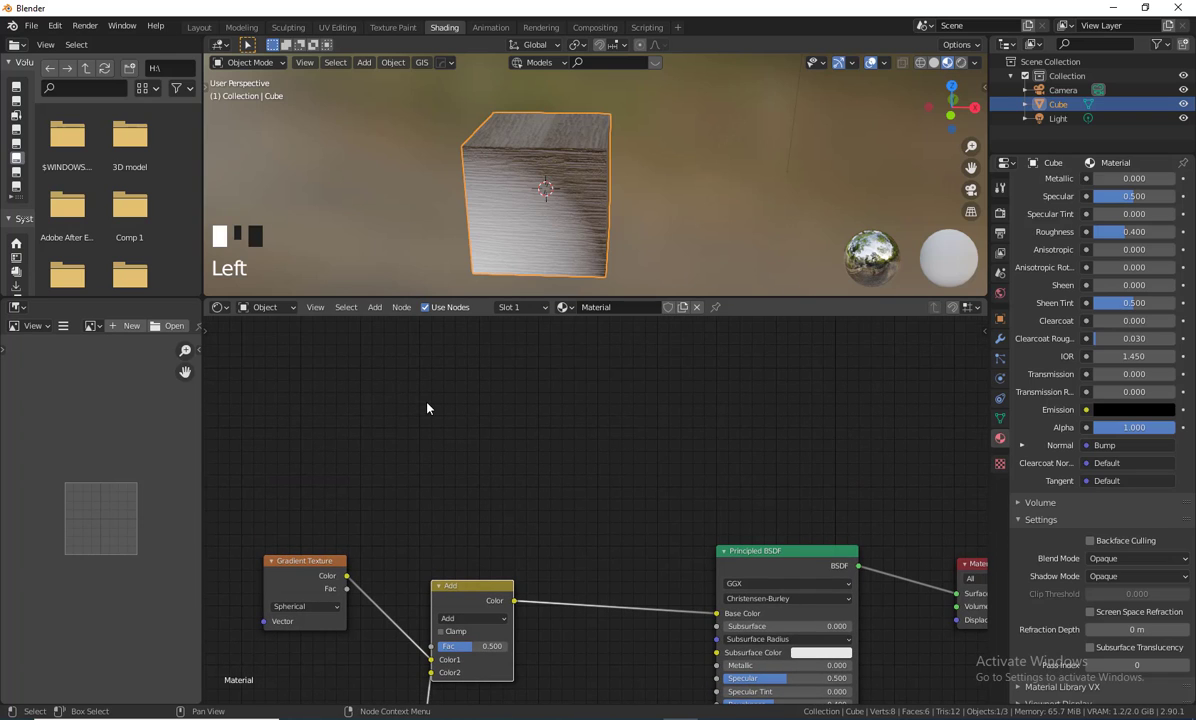
scroll(505, 418, "down", 3)
middle_click_drag(519, 422, 486, 386)
middle_click_drag(549, 424, 566, 391)
left_click_drag(480, 480, 535, 518)
left_click_drag(697, 451, 664, 453)
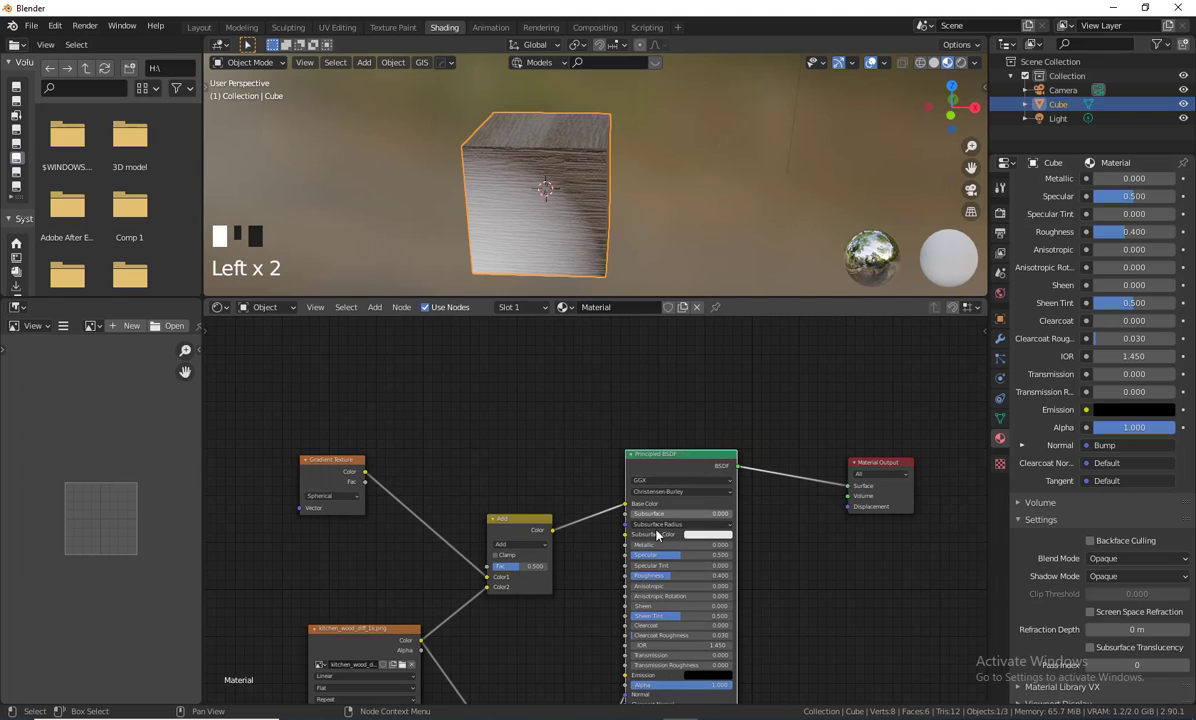
Place the Material Output node right beside the Principled BSDF and move the Bump node up, closer to the shader's Normal input.
scroll(810, 570, "down", 2)
middle_click_drag(801, 540, 771, 466)
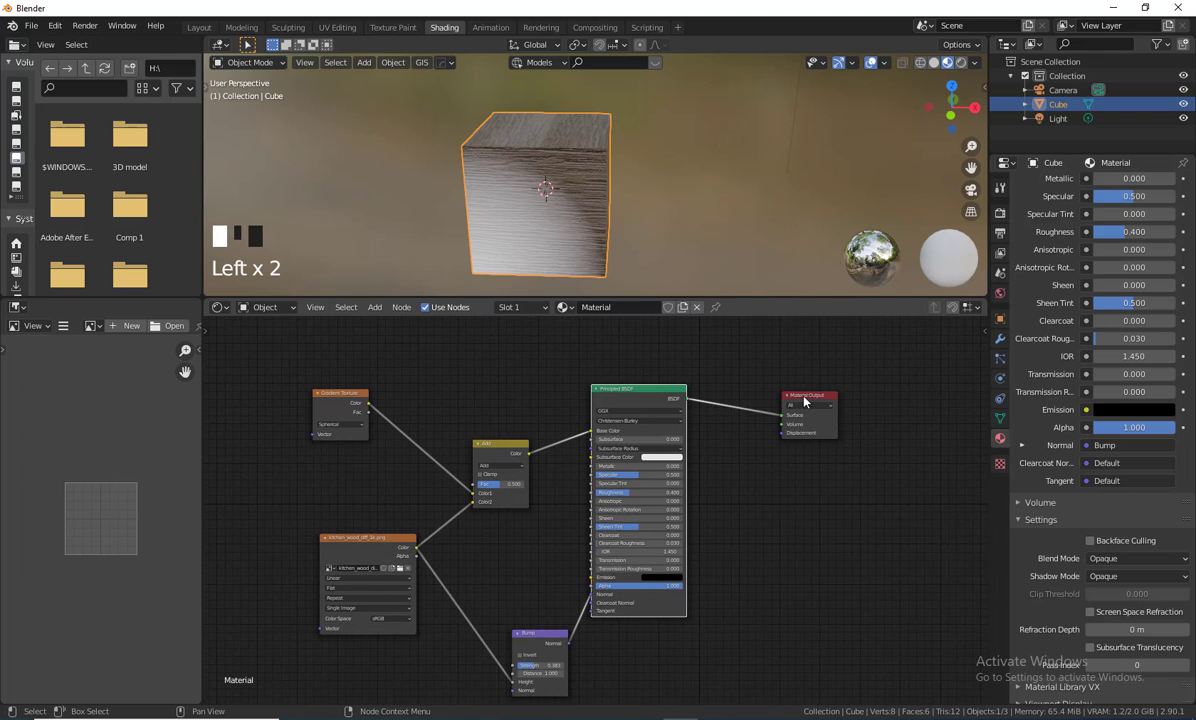
left_click_drag(804, 401, 744, 384)
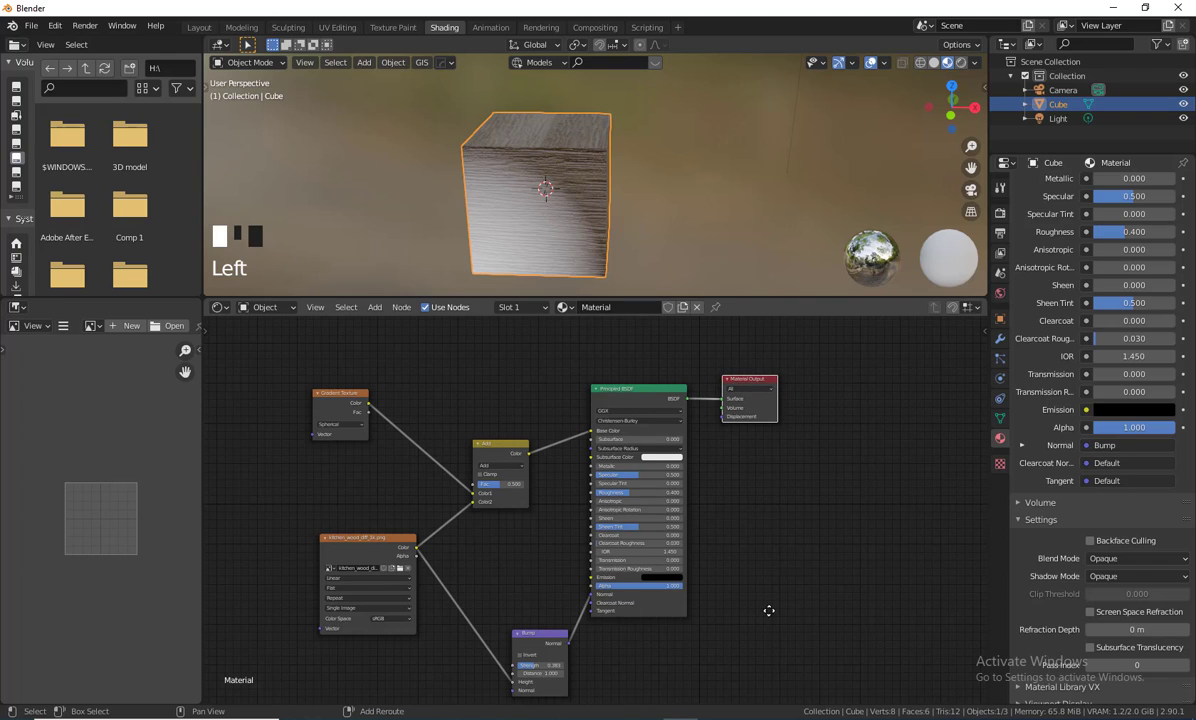
middle_click_drag(769, 610, 797, 560)
left_click_drag(569, 591, 556, 553)
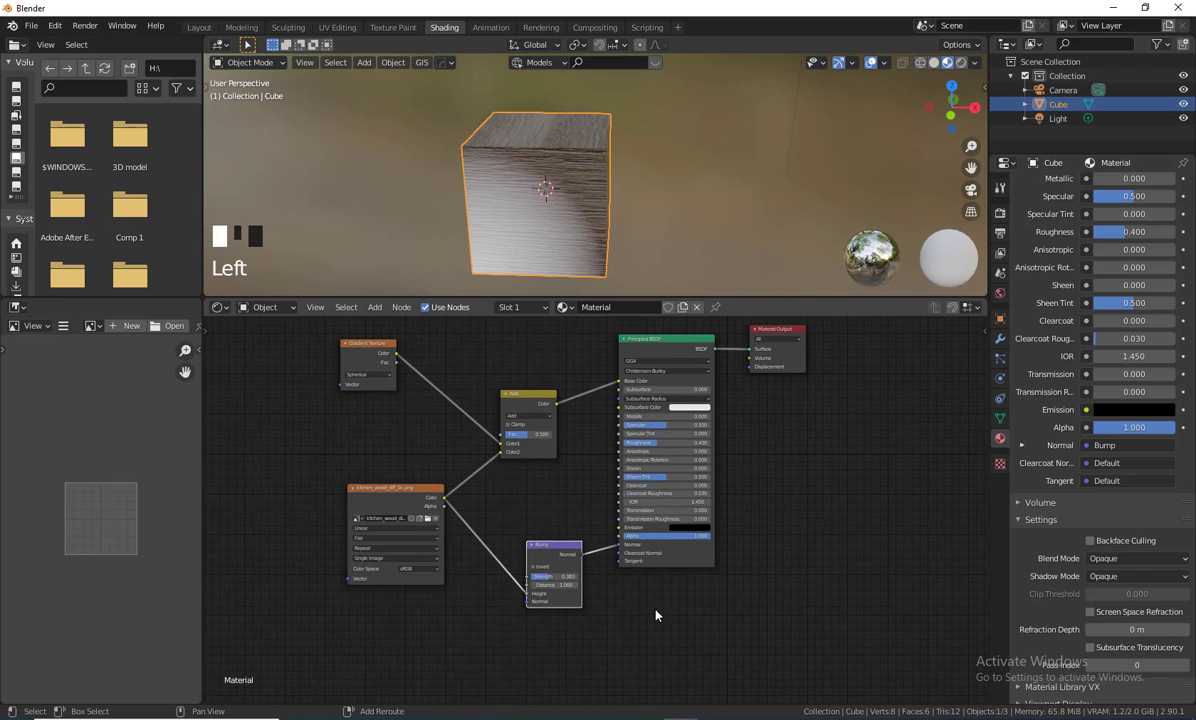
middle_click_drag(656, 615, 626, 662)
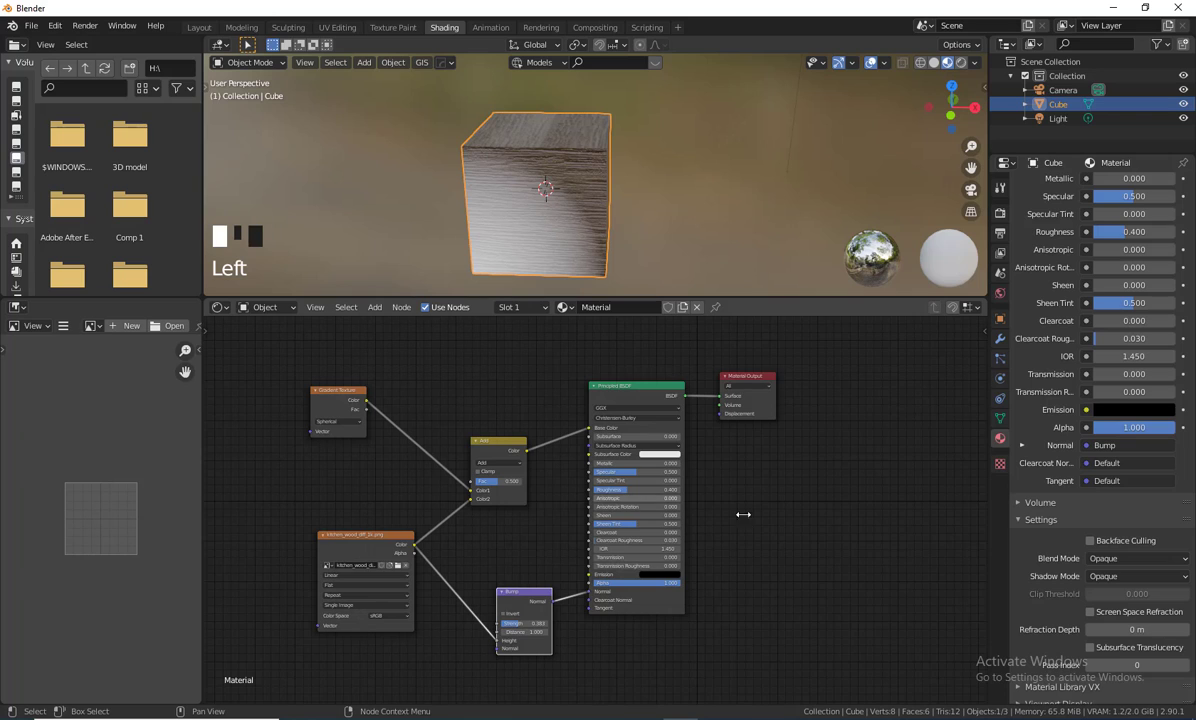
middle_click_drag(668, 578, 685, 562)
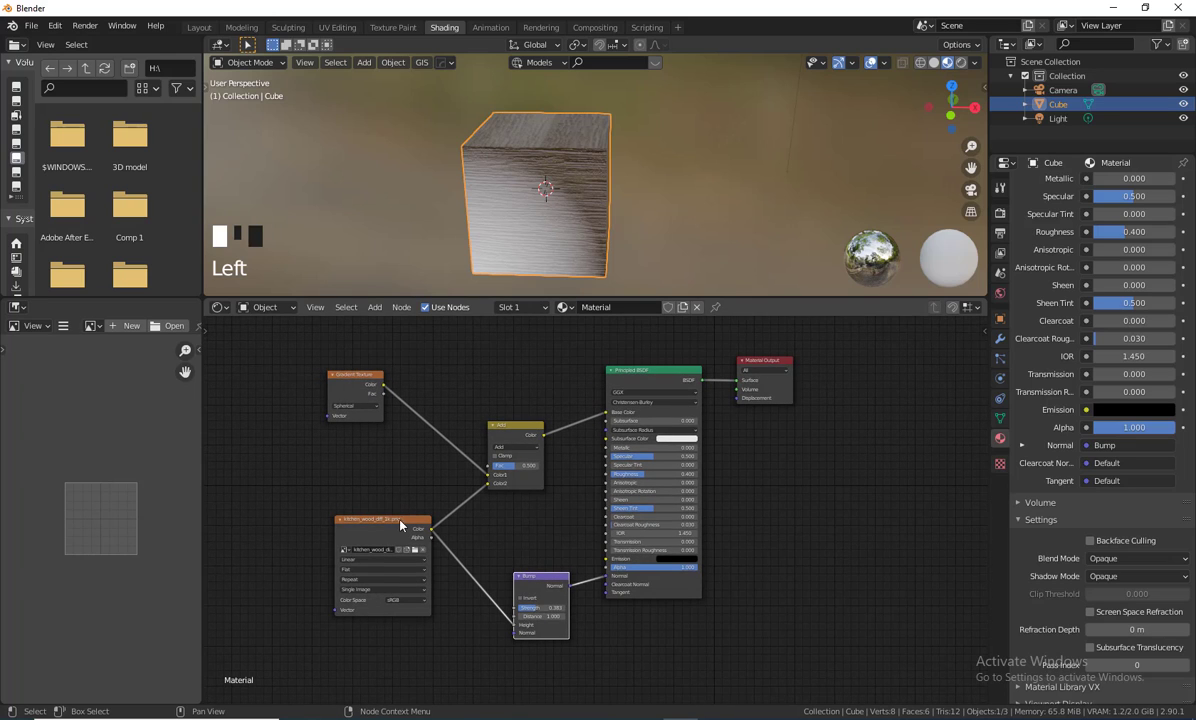
middle_click_drag(838, 571, 778, 593)
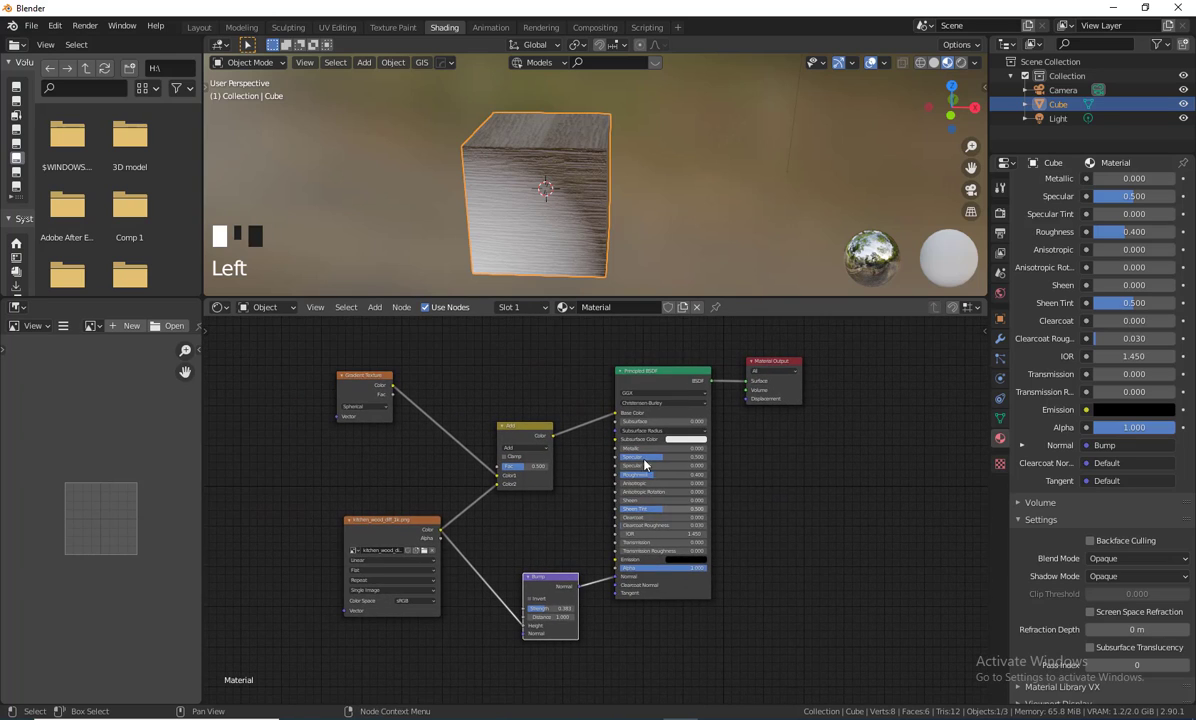
middle_click_drag(812, 689, 777, 696)
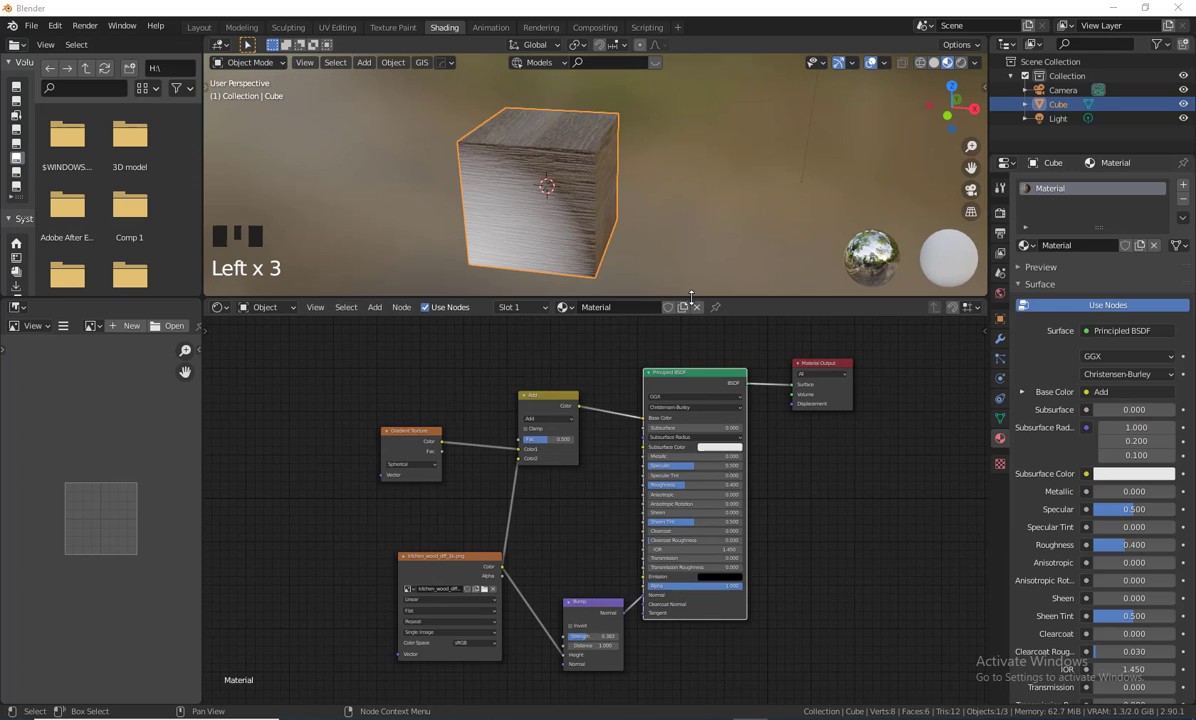
Enlarge the 3D viewport over the node editor and examine the finished wood-and-gradient material on the cube.
left_click_drag(693, 316, 693, 384)
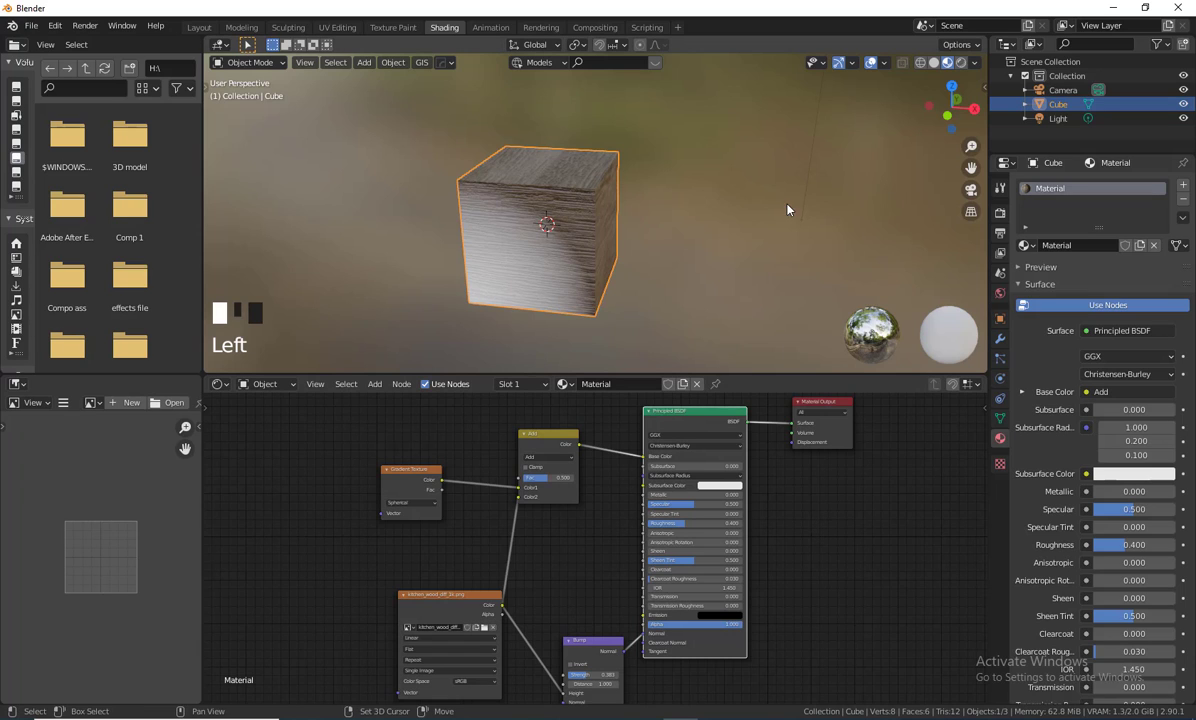
middle_click_drag(780, 212, 732, 281, "shift")
middle_click_drag(646, 291, 654, 268, "shift")
mouse_move(690, 289)
middle_mouse_down()
mouse_move(702, 272)
mouse_move(691, 294)
mouse_move(680, 285)
middle_mouse_up()
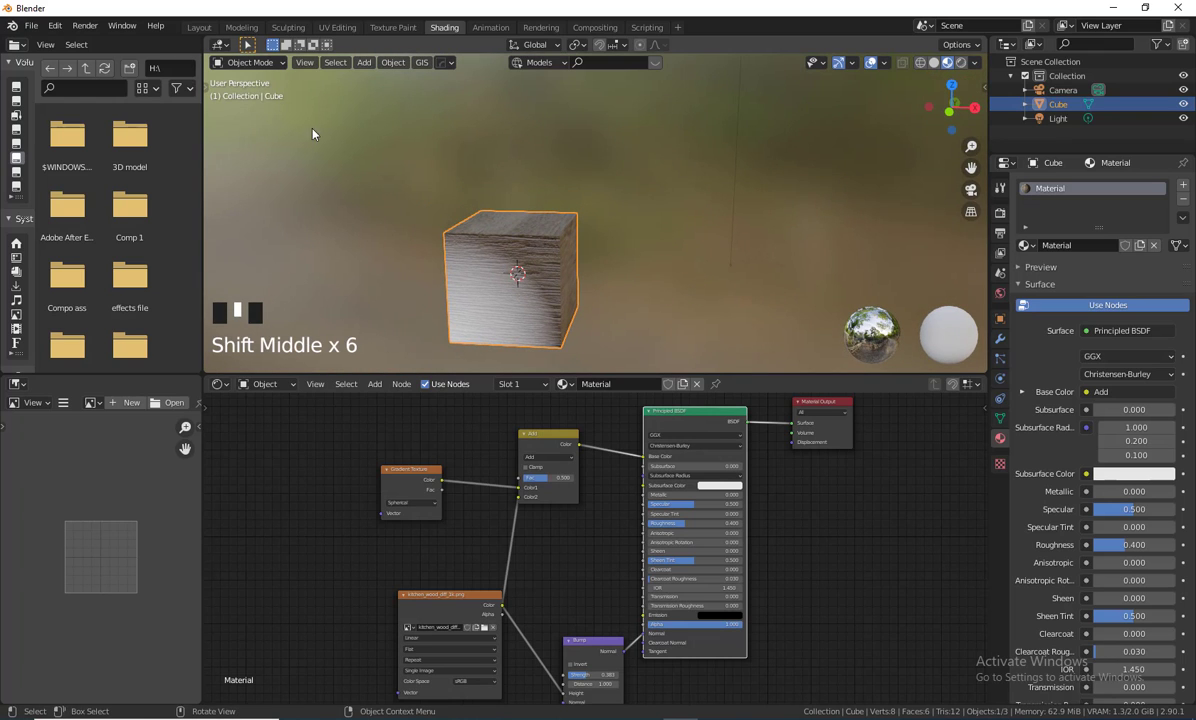
Return to the Layout workspace and bring the cube into a closer view.
left_click(199, 27)
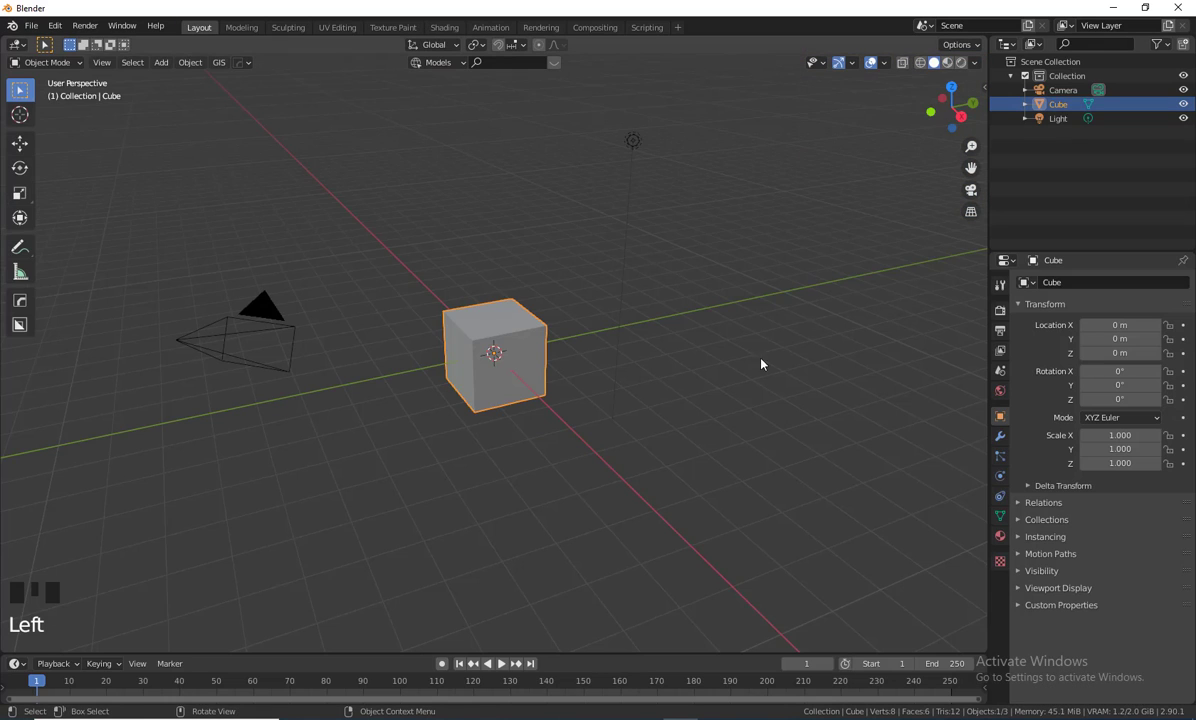
mouse_move(710, 334)
middle_mouse_down("shift")
mouse_move(716, 357)
mouse_move(662, 395)
mouse_move(737, 408)
mouse_move(774, 440)
middle_mouse_up("shift")
scroll(702, 374, "up", 3)
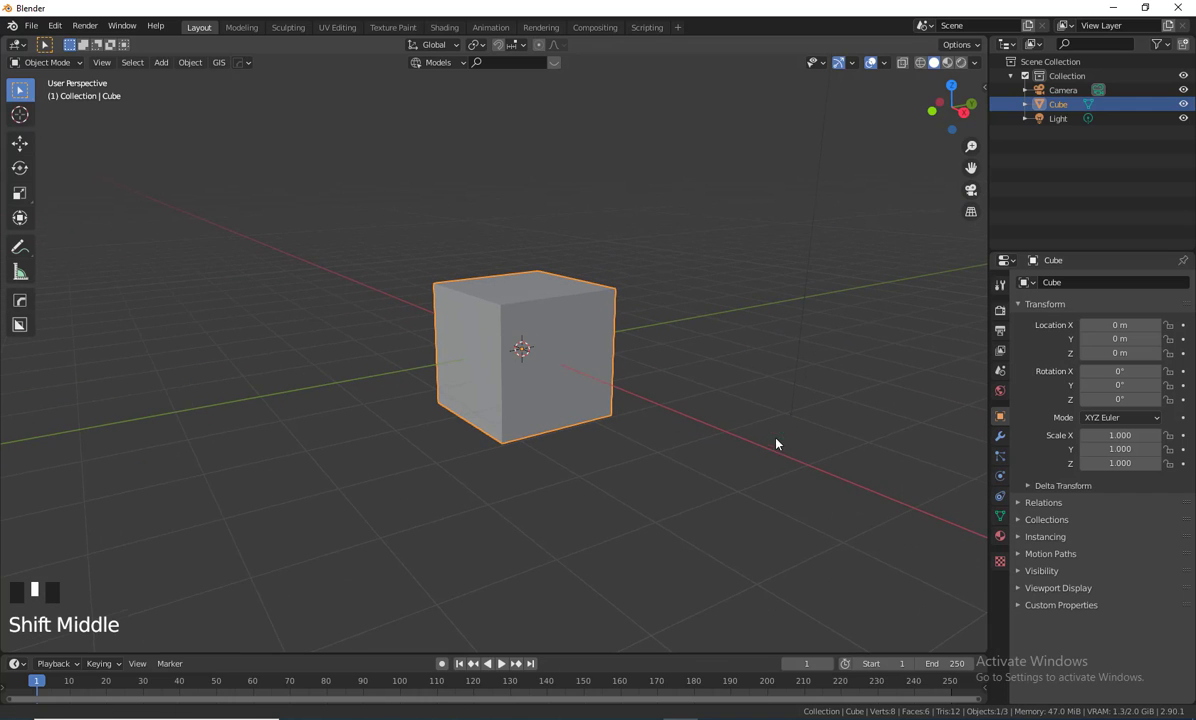
Preview the cube's wood material in Material Preview shading, and switch the viewport to Rendered shading.
left_click(947, 64)
mouse_move(770, 310)
middle_mouse_down()
mouse_move(753, 331)
mouse_move(483, 72)
mouse_move(507, 240)
mouse_move(858, 312)
mouse_move(700, 331)
mouse_move(801, 350)
mouse_move(711, 380)
mouse_move(780, 300)
middle_mouse_up()
scroll(701, 338, "up", 4)
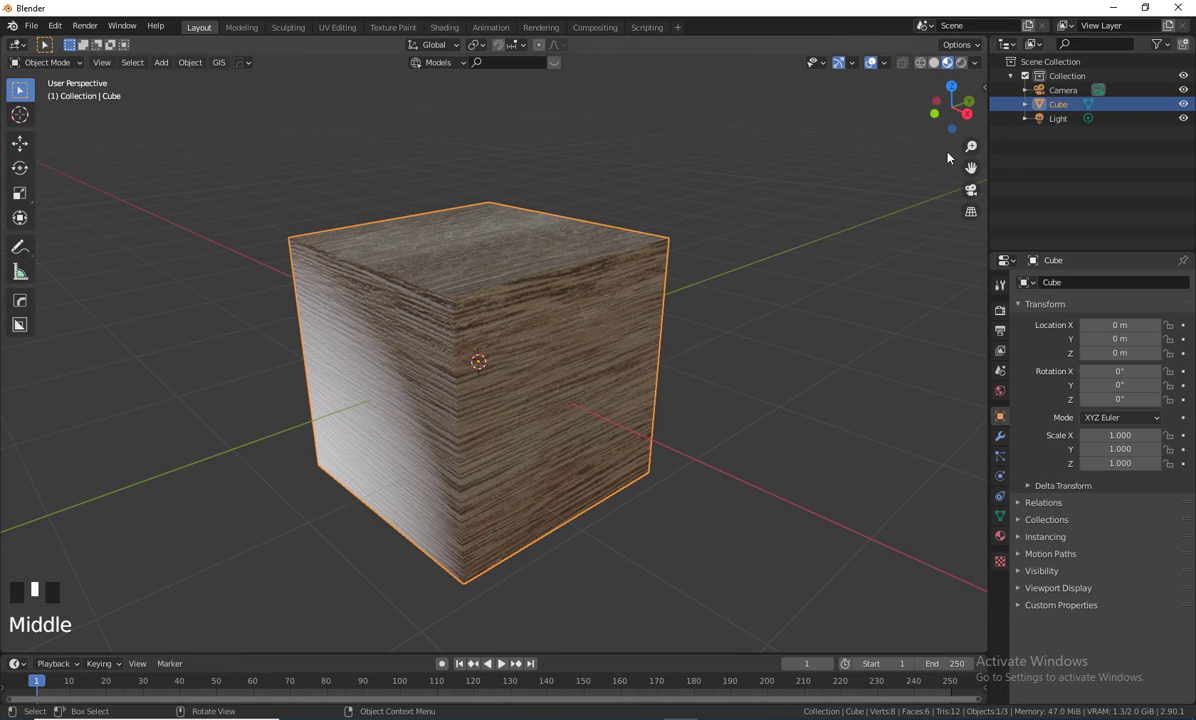
left_click(962, 63)
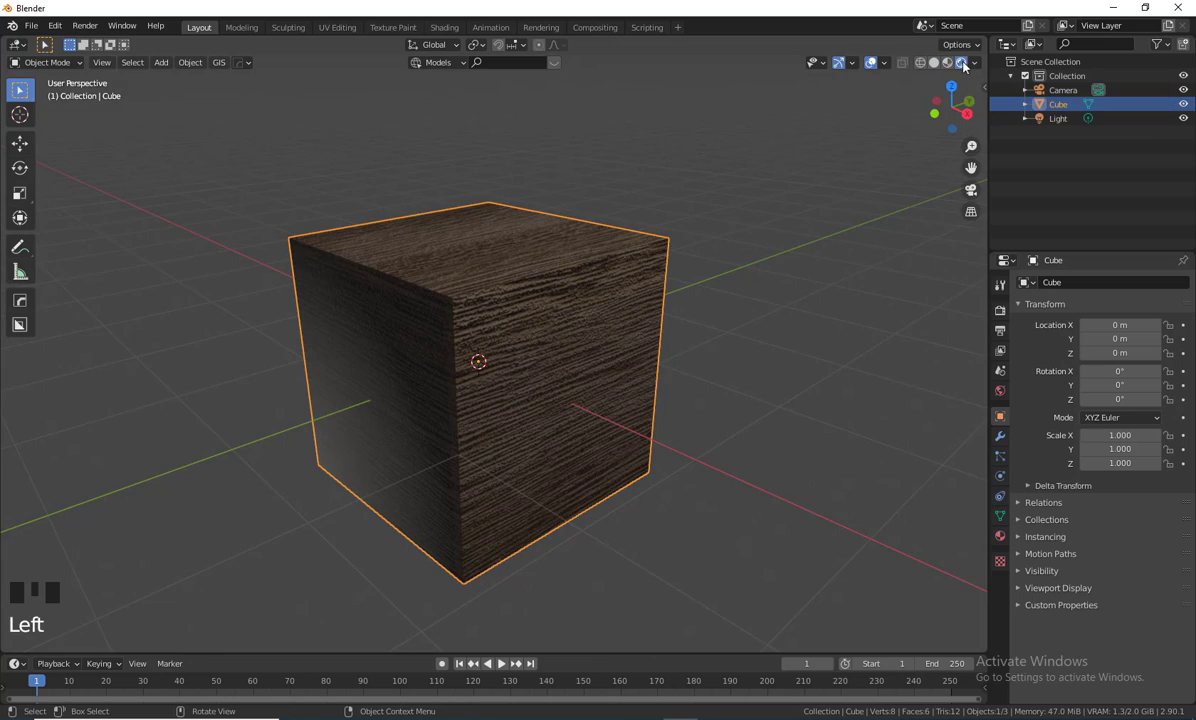
mouse_move(715, 280)
middle_mouse_down()
mouse_move(409, 263)
mouse_move(716, 299)
mouse_move(691, 307)
mouse_move(716, 296)
mouse_move(683, 318)
mouse_move(755, 254)
mouse_move(667, 336)
mouse_move(715, 342)
mouse_move(748, 326)
mouse_move(757, 338)
middle_mouse_up()
scroll(691, 307, "down", 2)
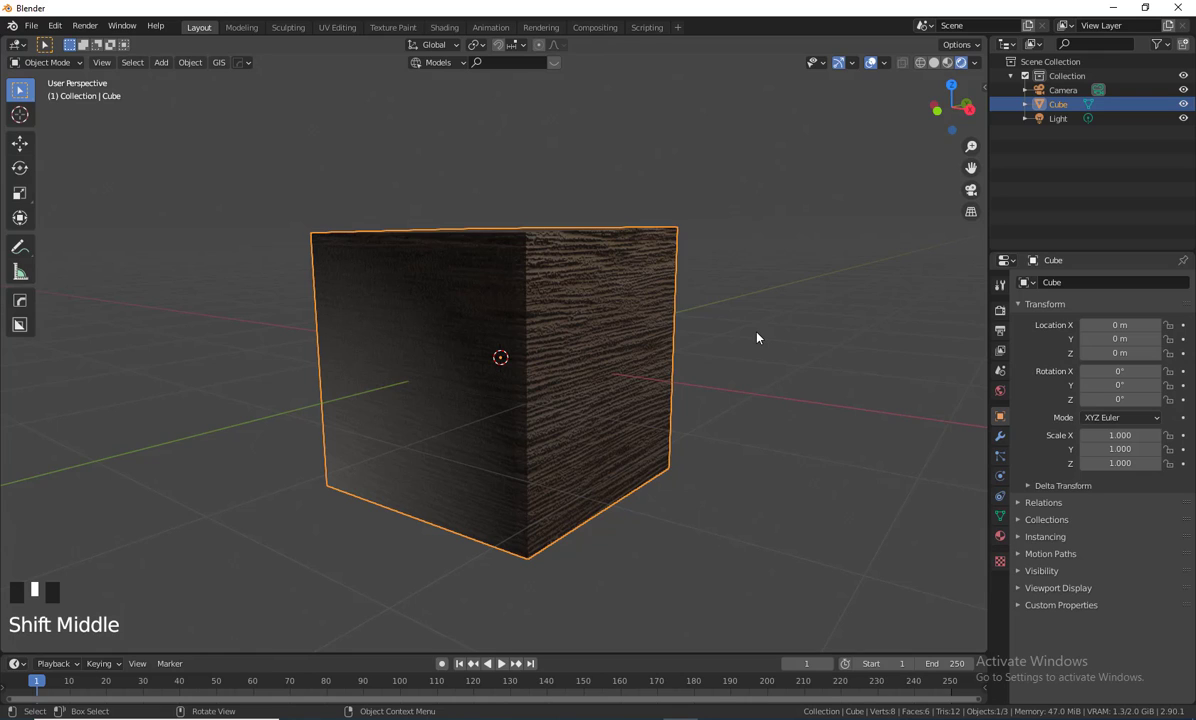
Open the scene's render properties and choose Eevee as the render engine.
left_click(1000, 312)
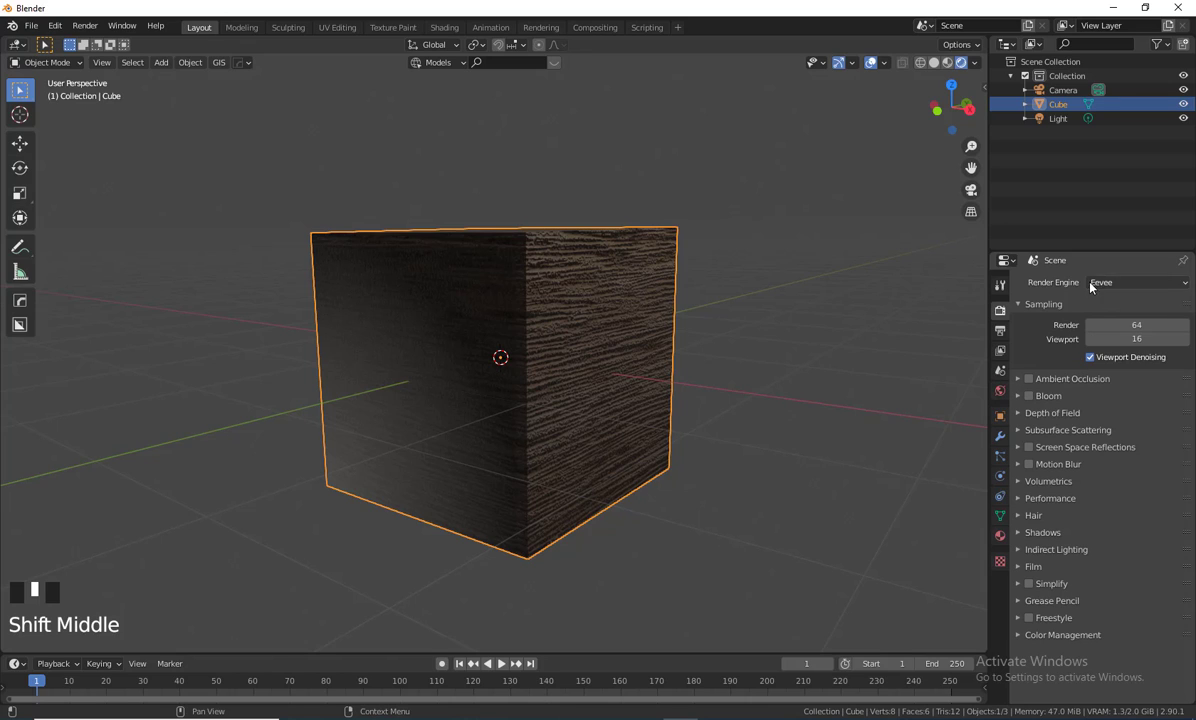
left_click(1124, 284)
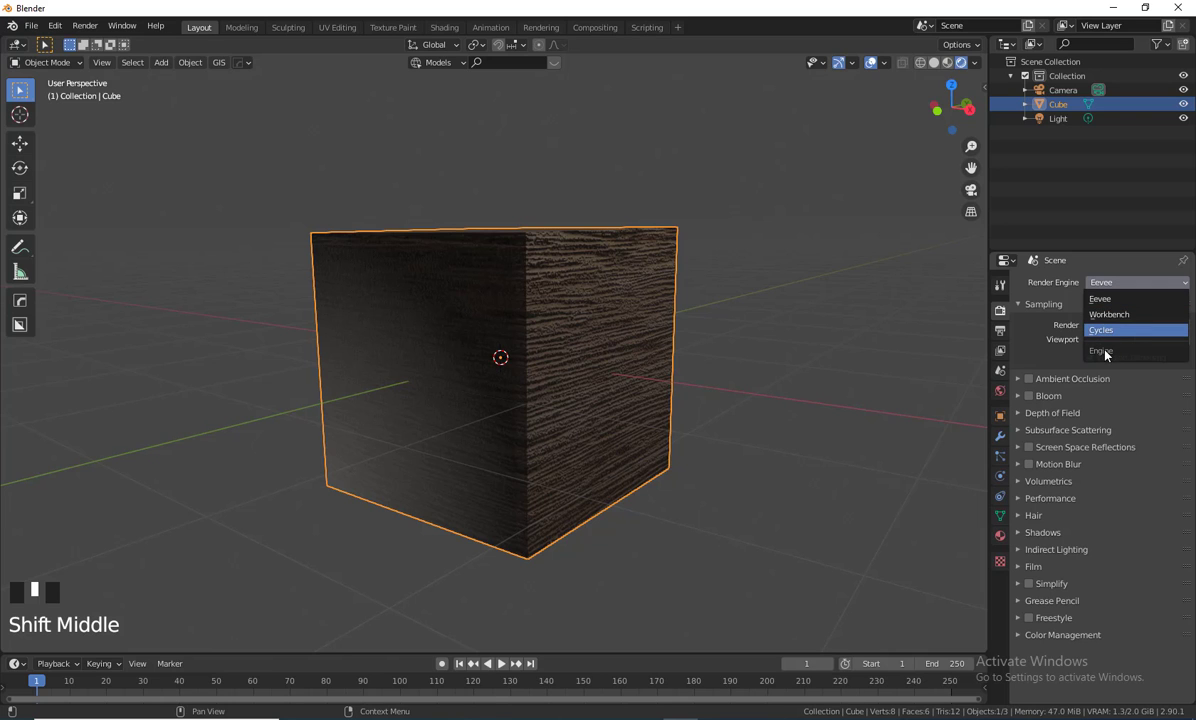
left_click(1105, 299)
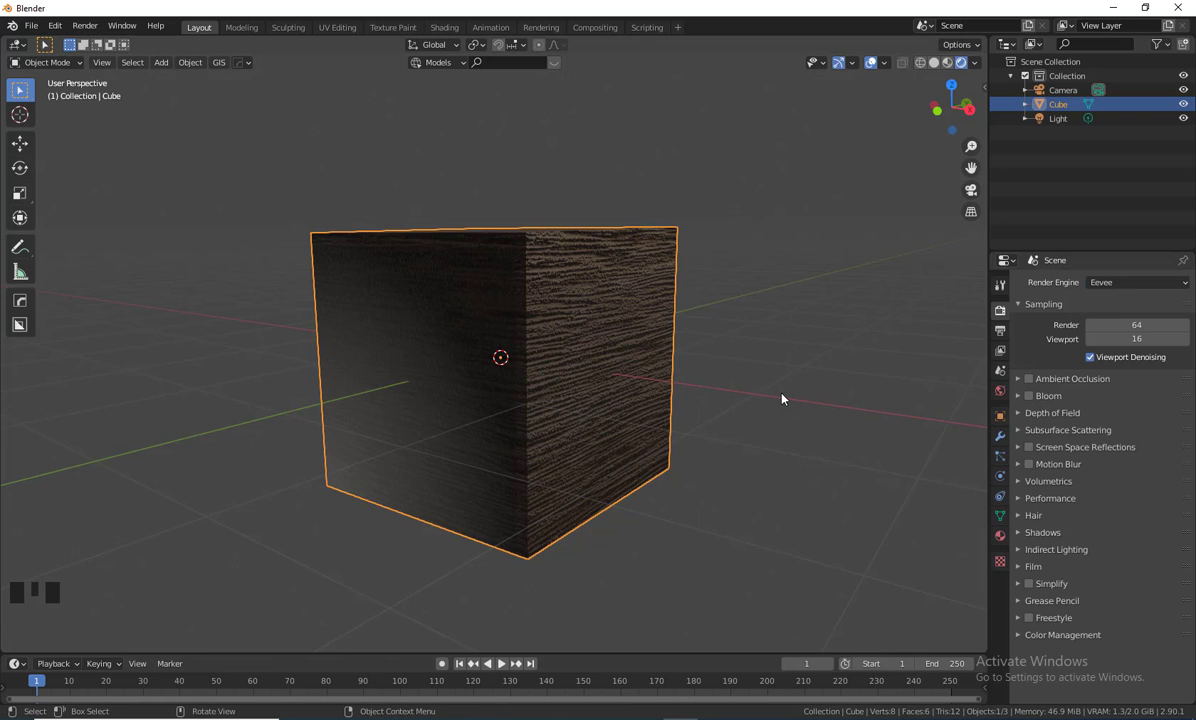
Examine the Eevee-rendered wood material on the cube from several angles and distances.
middle_click_drag(782, 399, 736, 336)
scroll(770, 420, "down", 2)
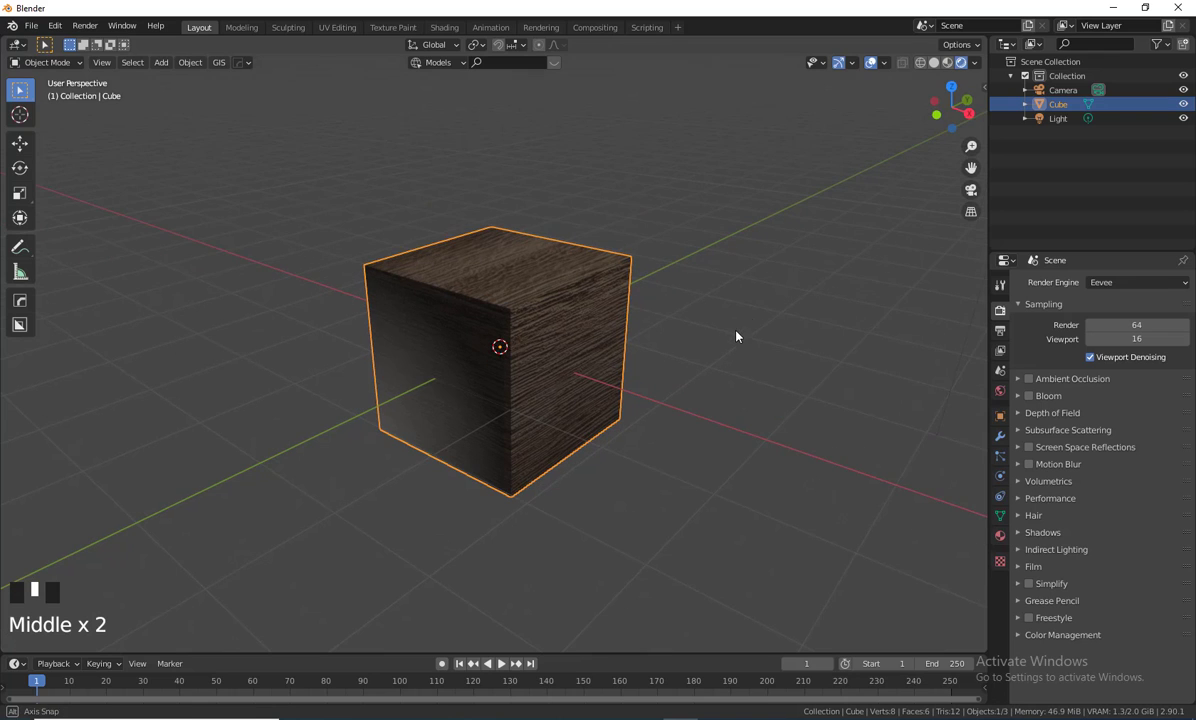
middle_click_drag(837, 469, 326, 392)
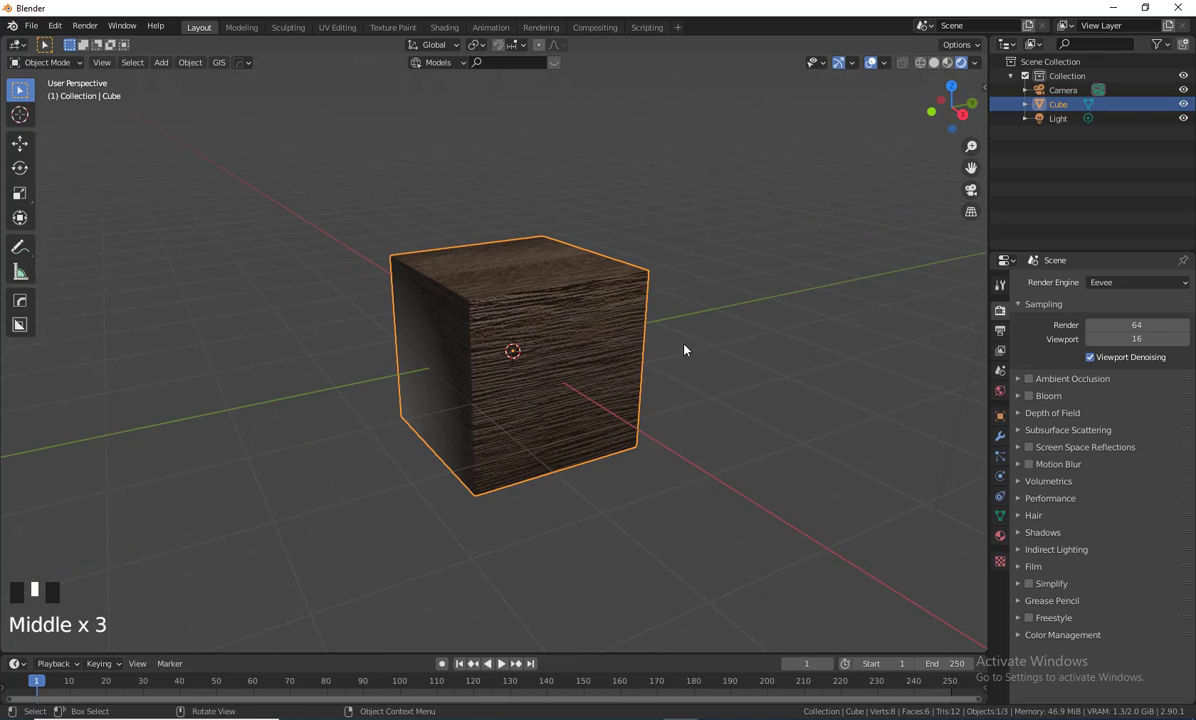
middle_click_drag(683, 347, 678, 387)
scroll(736, 386, "up", 2)
scroll(758, 404, "down", 4)
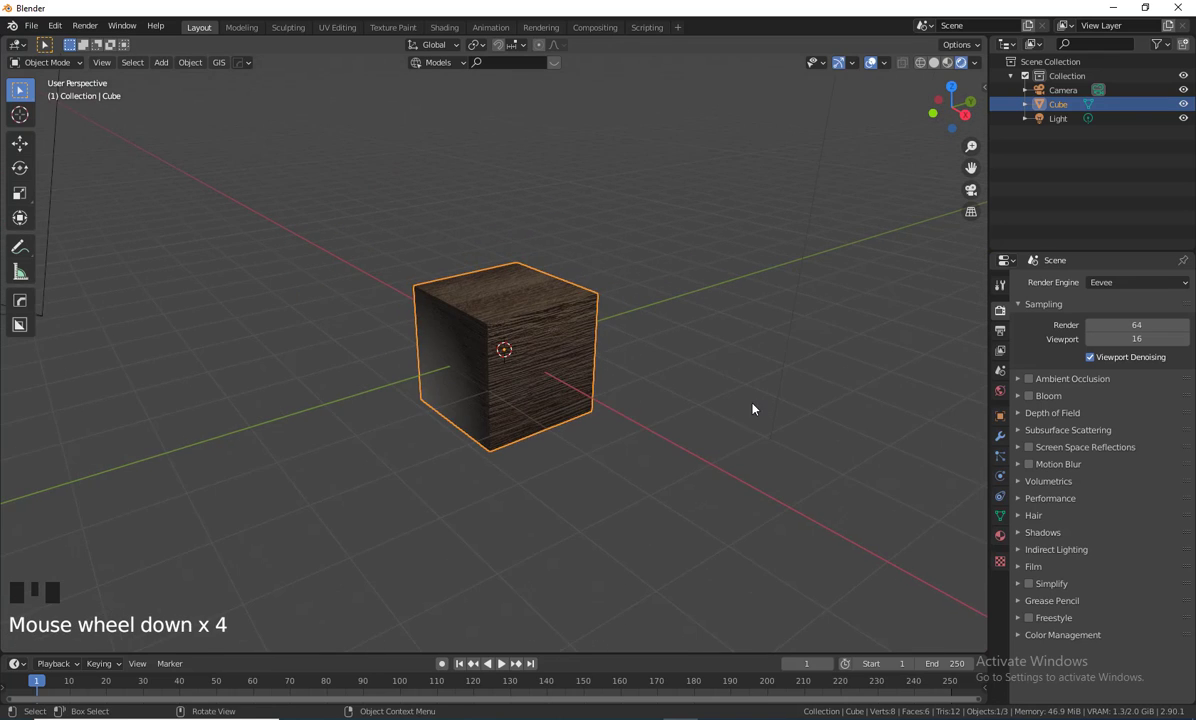
middle_click_drag(749, 411, 776, 421, "shift")
scroll(780, 419, "up", 2)
middle_click_drag(446, 426, 469, 403, "shift")
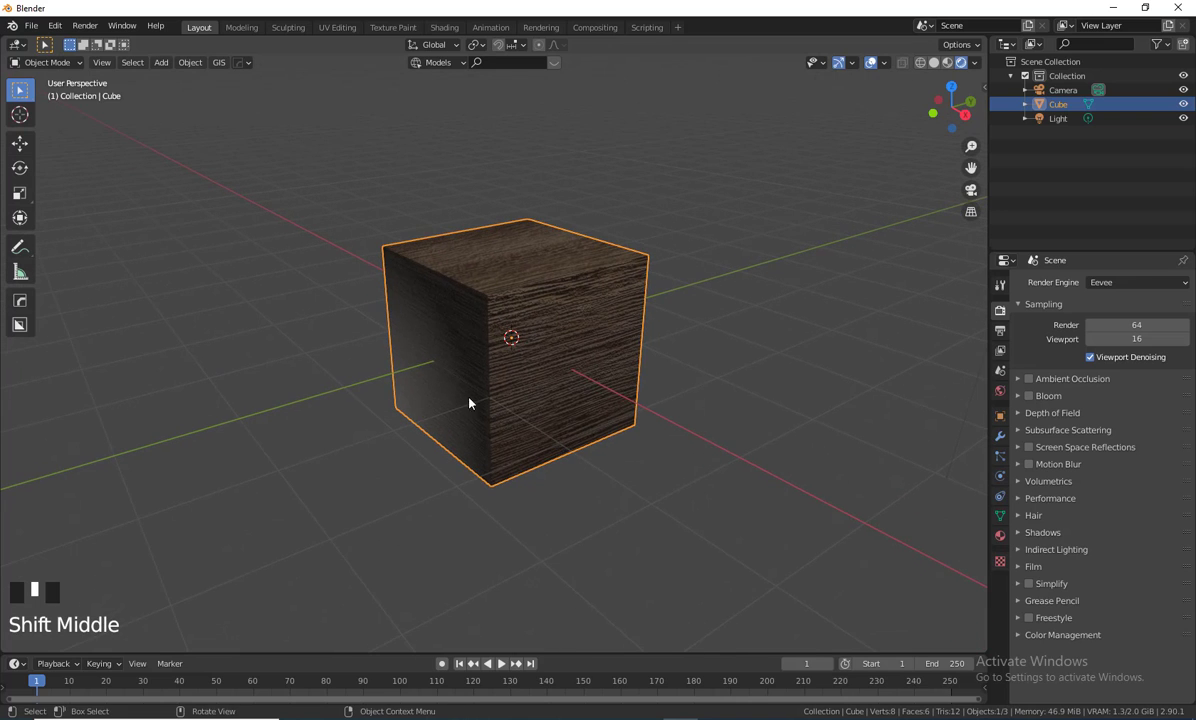
middle_click_drag(586, 308, 846, 324, "shift")
Switch the render engine to Workbench and look over the cube and the Workbench settings.
left_click(1116, 282)
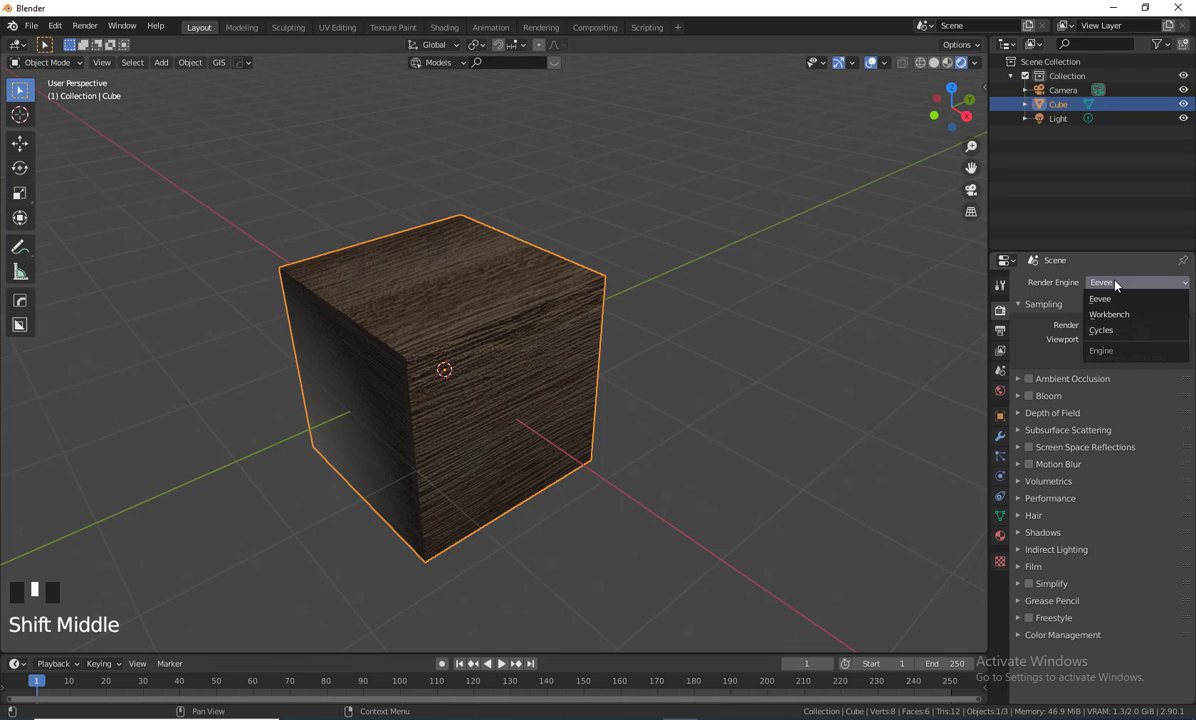
left_click(1109, 314)
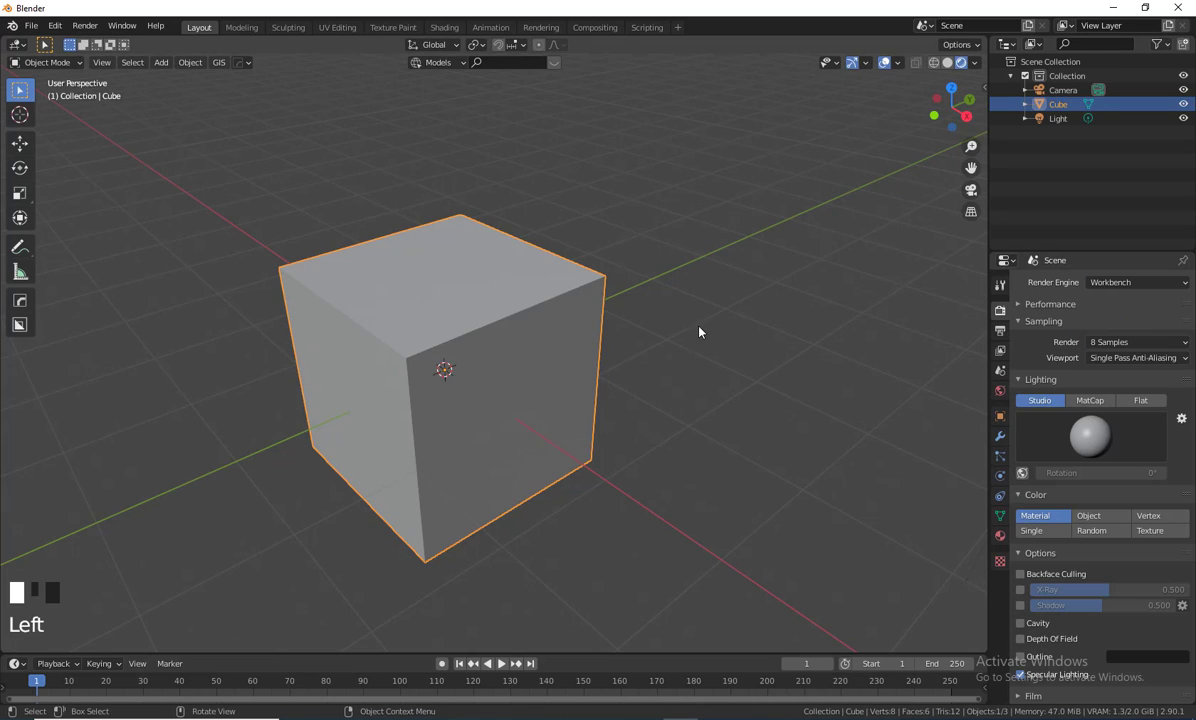
mouse_move(699, 331)
middle_mouse_down()
mouse_move(714, 329)
mouse_move(703, 342)
middle_mouse_up()
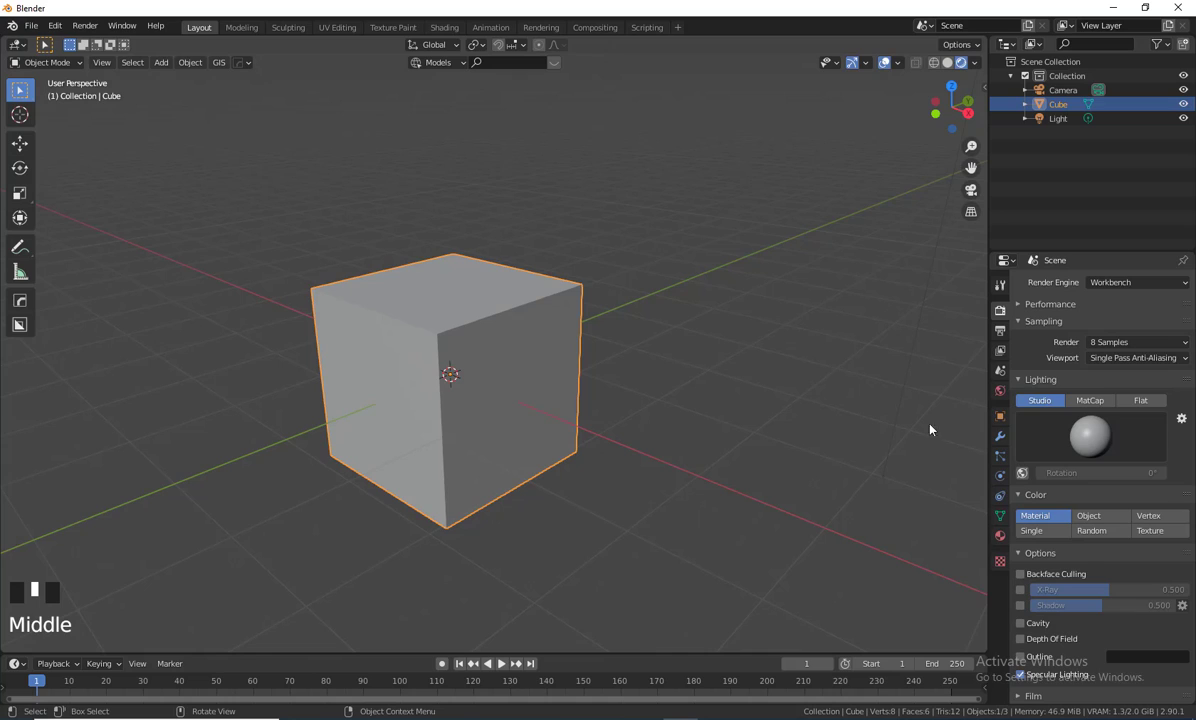
scroll(1152, 542, "down", 2)
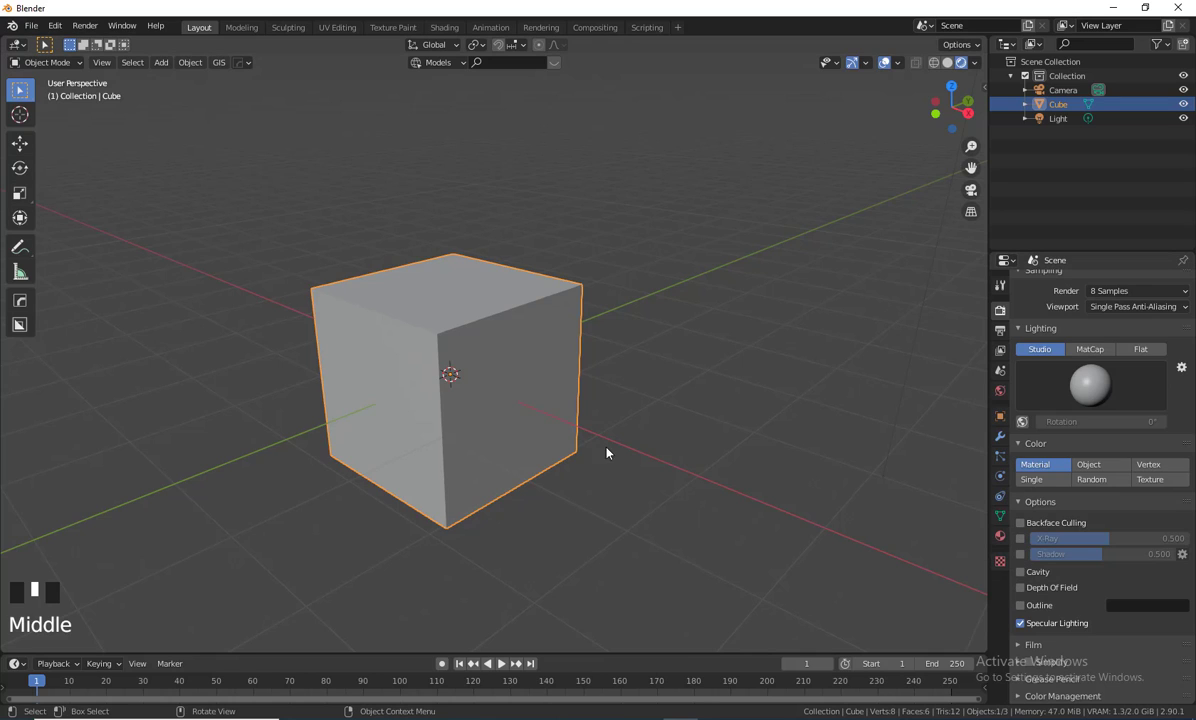
middle_click_drag(675, 459, 725, 432, "shift")
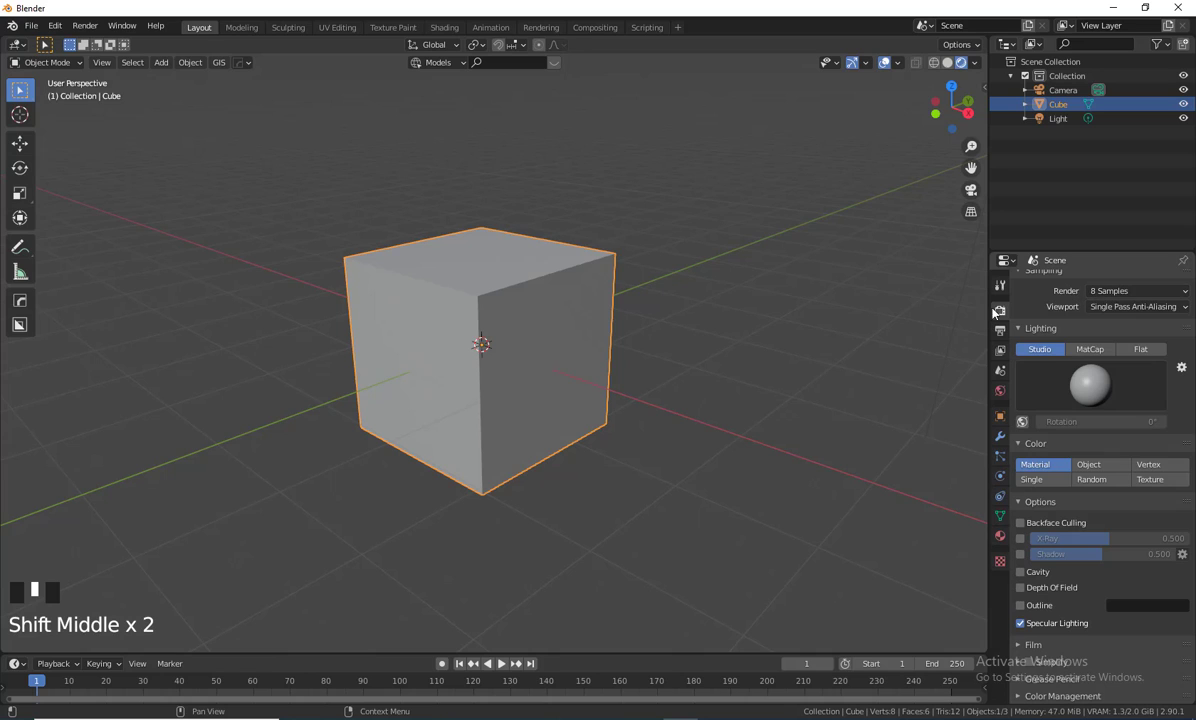
Enlarge the Properties editor by shrinking the Outliner so the render settings have more room.
left_click(1137, 292)
left_click(1120, 291)
left_click_drag(1040, 251, 1072, 170)
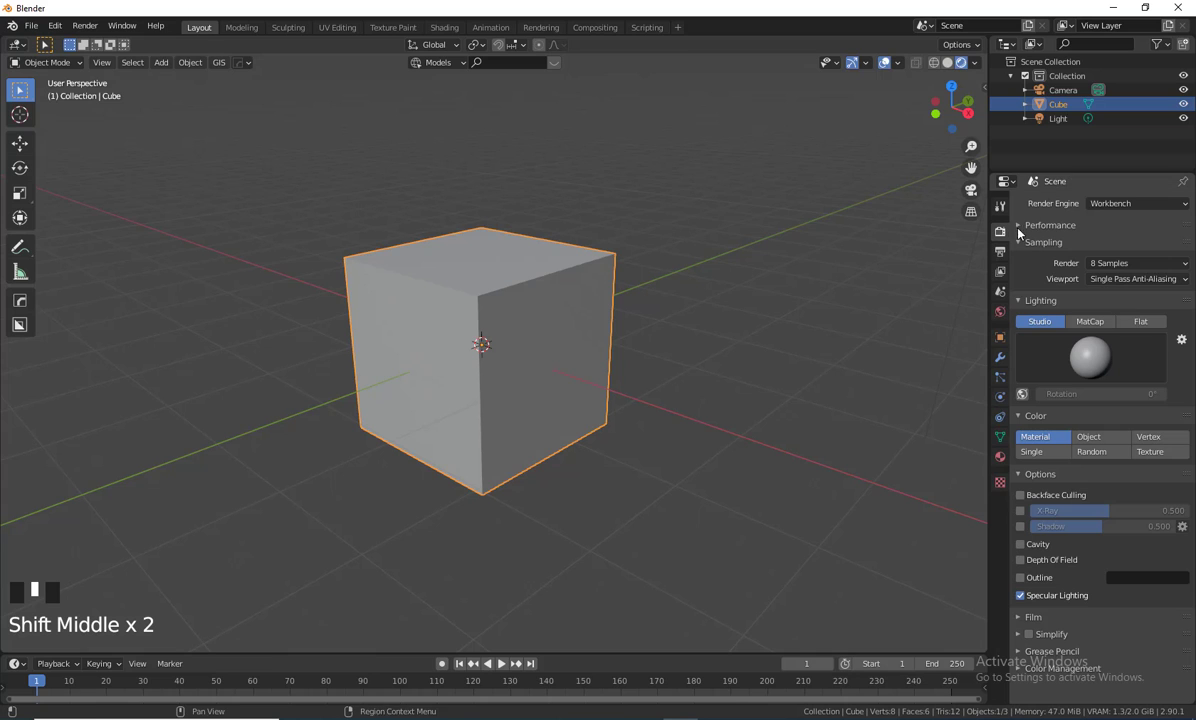
Try Cycles as the render engine, inspect the cube's material, and return the engine to Eevee.
left_click(1132, 203)
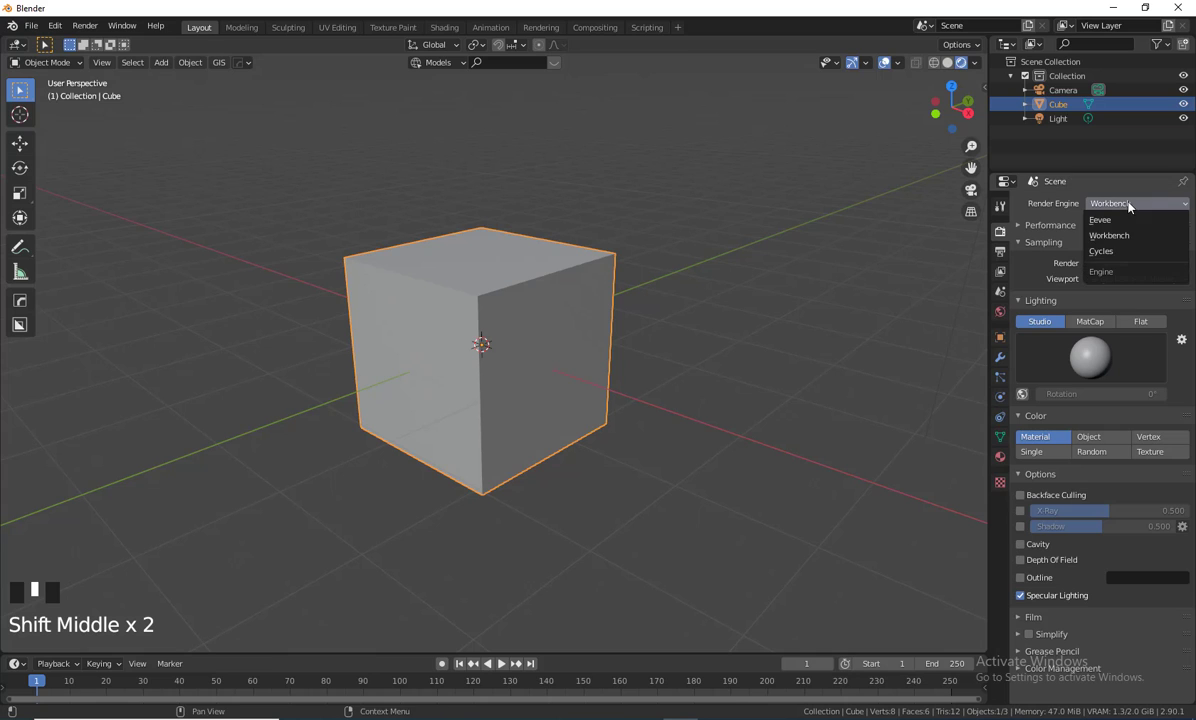
left_click(1119, 252)
mouse_move(758, 361)
middle_mouse_down()
mouse_move(736, 369)
mouse_move(718, 352)
middle_mouse_up()
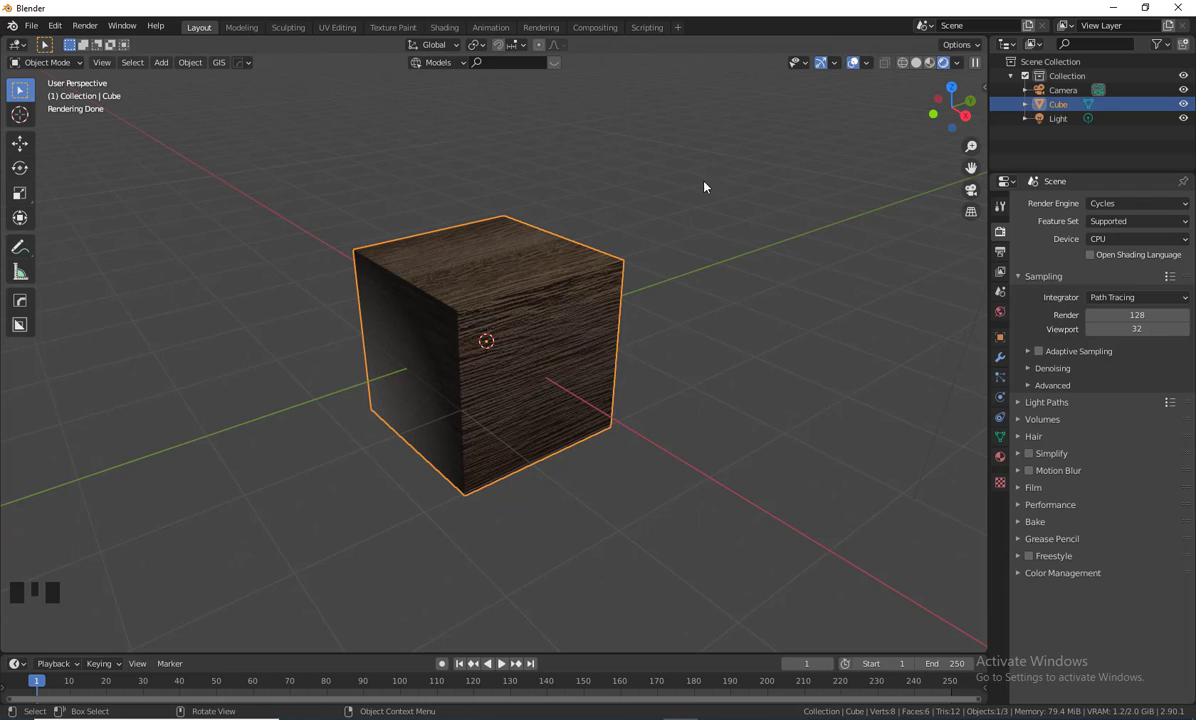
left_click(1142, 205)
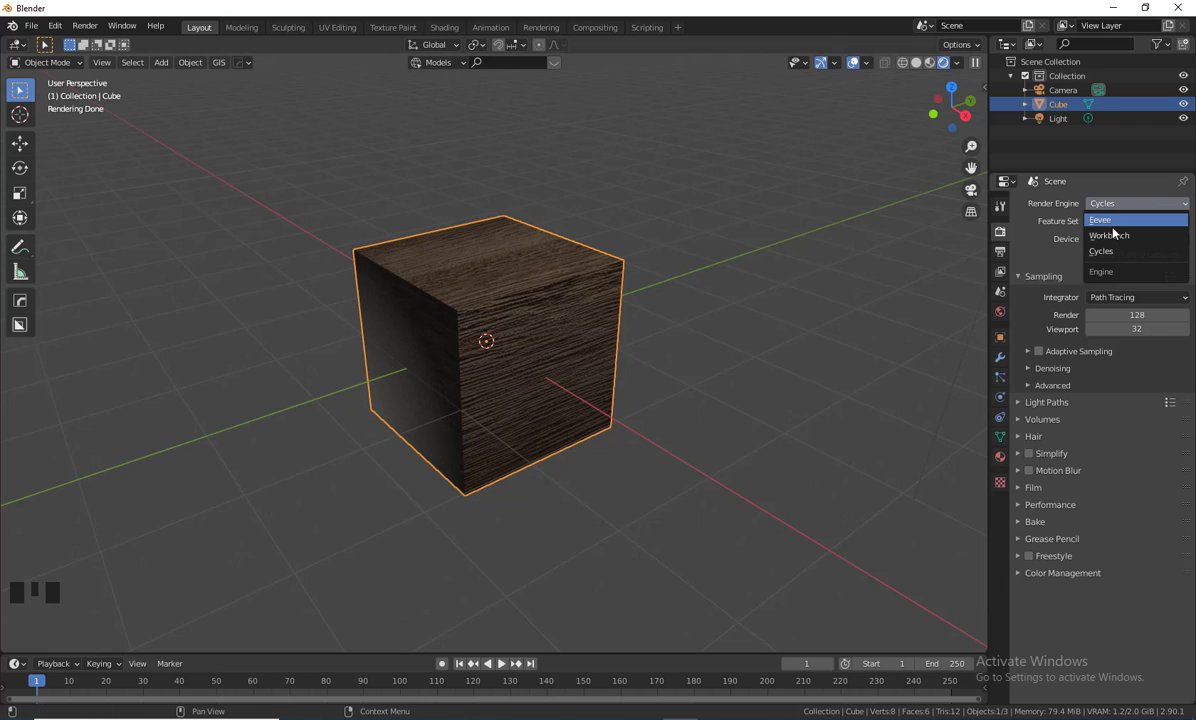
left_click(1110, 221)
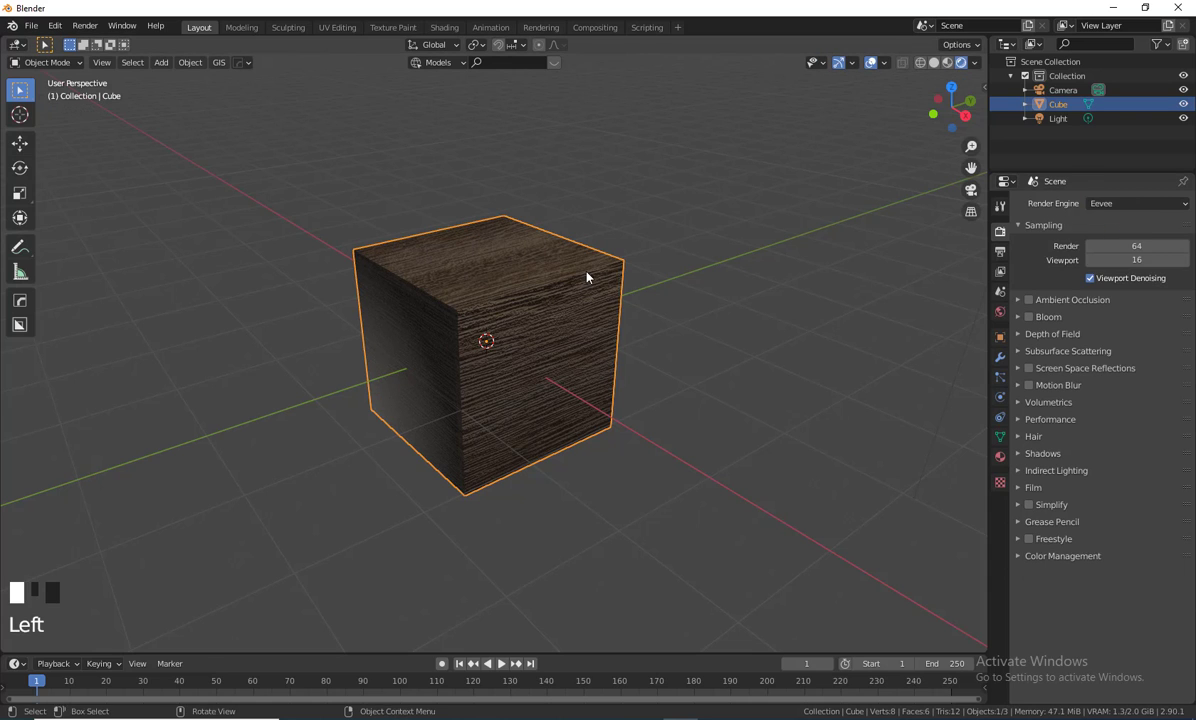
Add a plane mesh at the cube's centre and scale it up to about 5.15 times as a floor.
middle_click_drag(587, 275, 550, 282)
scroll(588, 285, "up", 4)
scroll(560, 285, "down", 4)
key("shift+a")
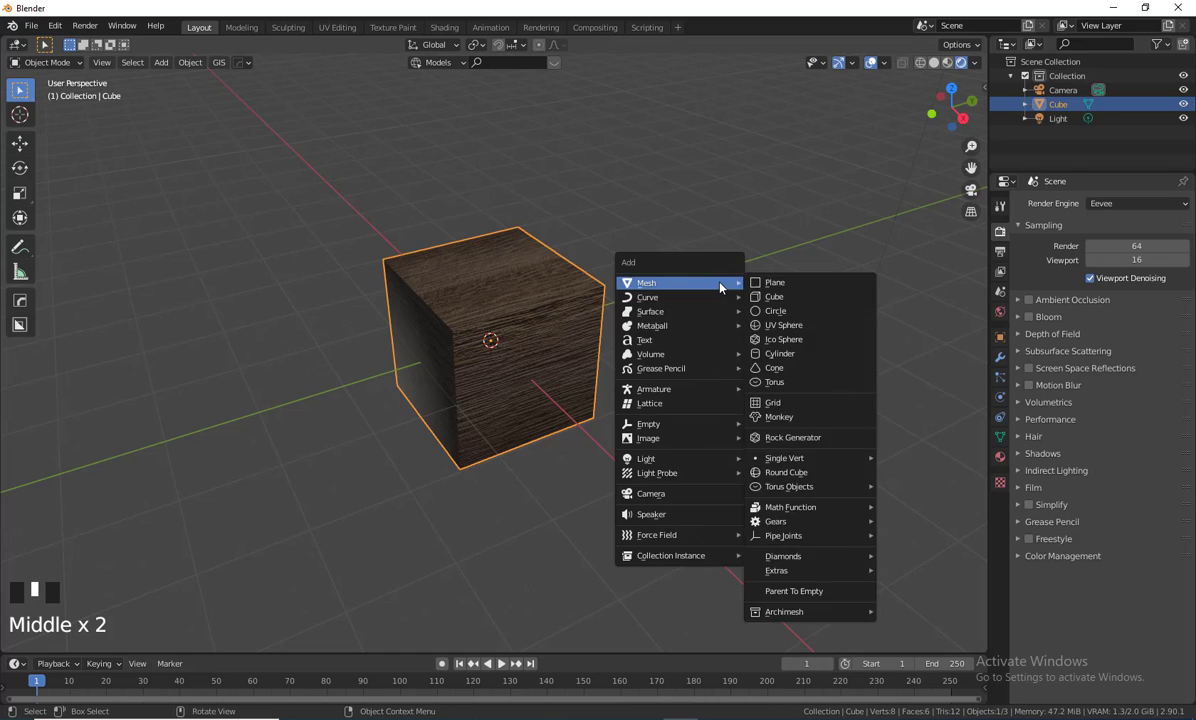
mouse_move(712, 296)
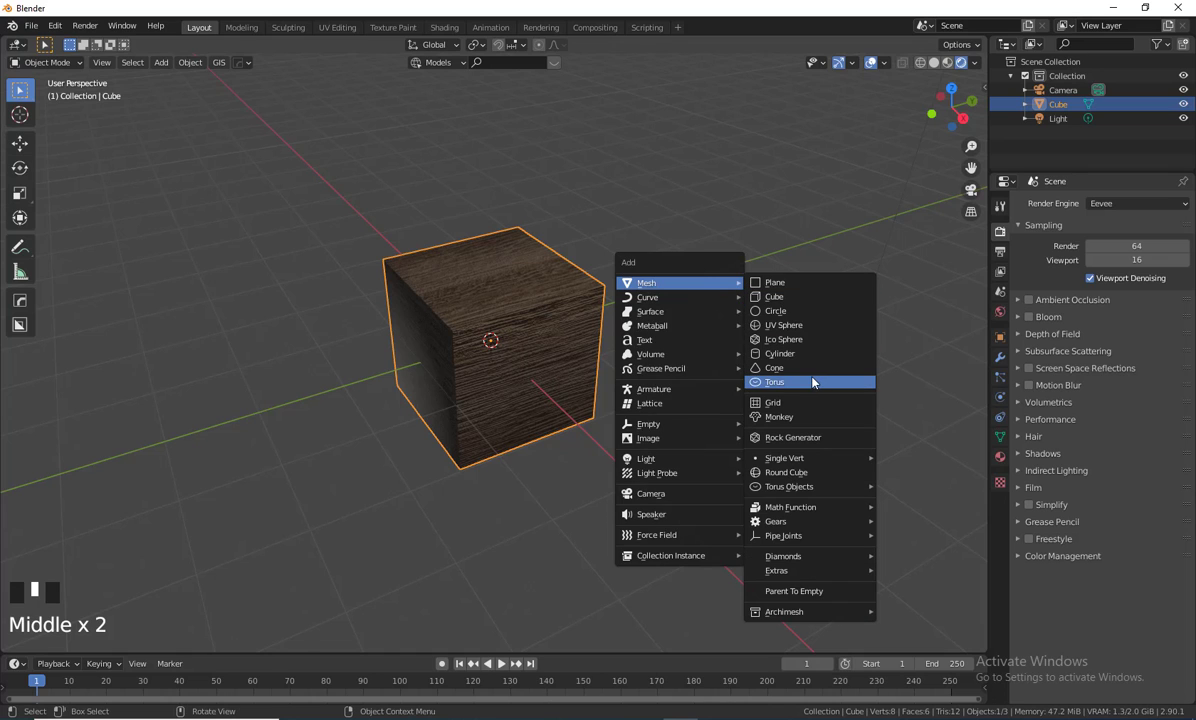
left_click(815, 286)
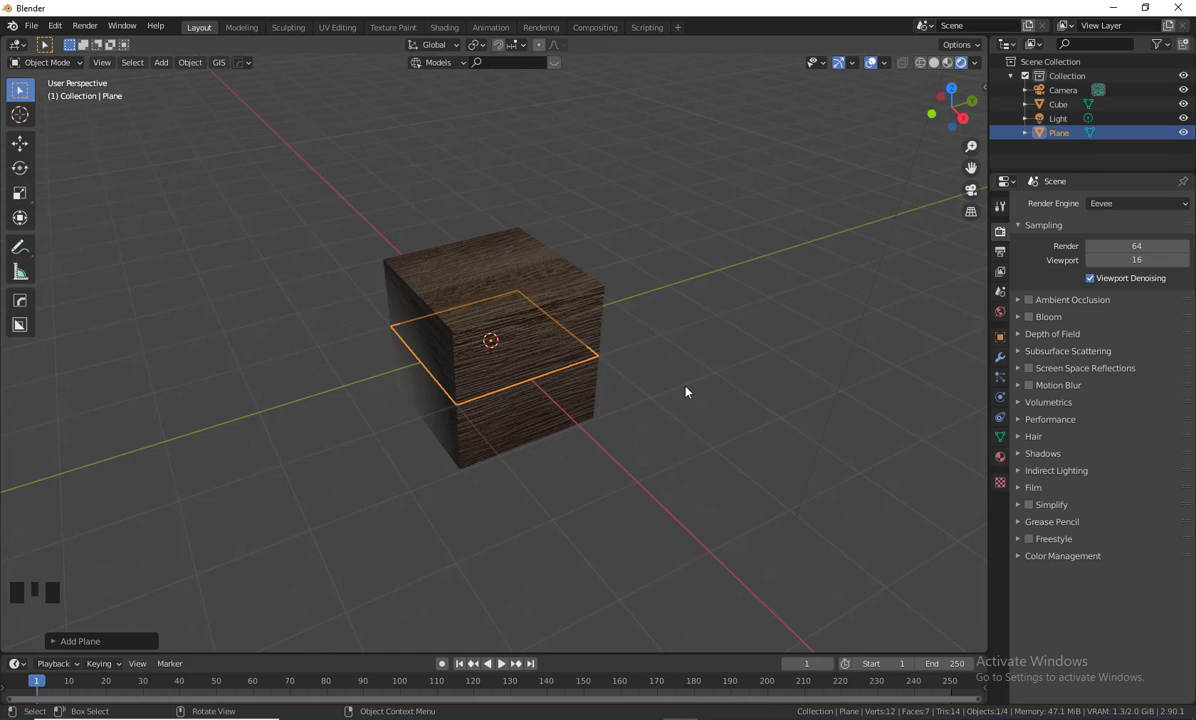
key("s")
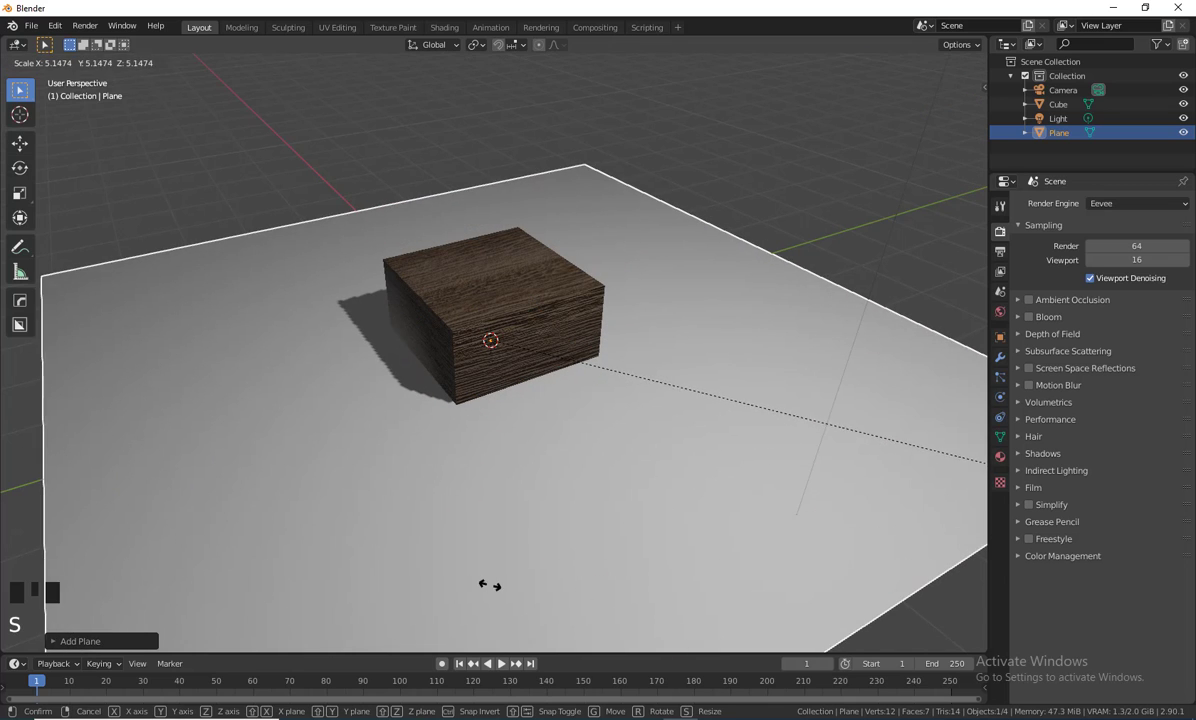
left_click(490, 585)
Move the plane straight down along Z to the base of the cube.
scroll(423, 405, "down", 3)
middle_click_drag(423, 405, 433, 372)
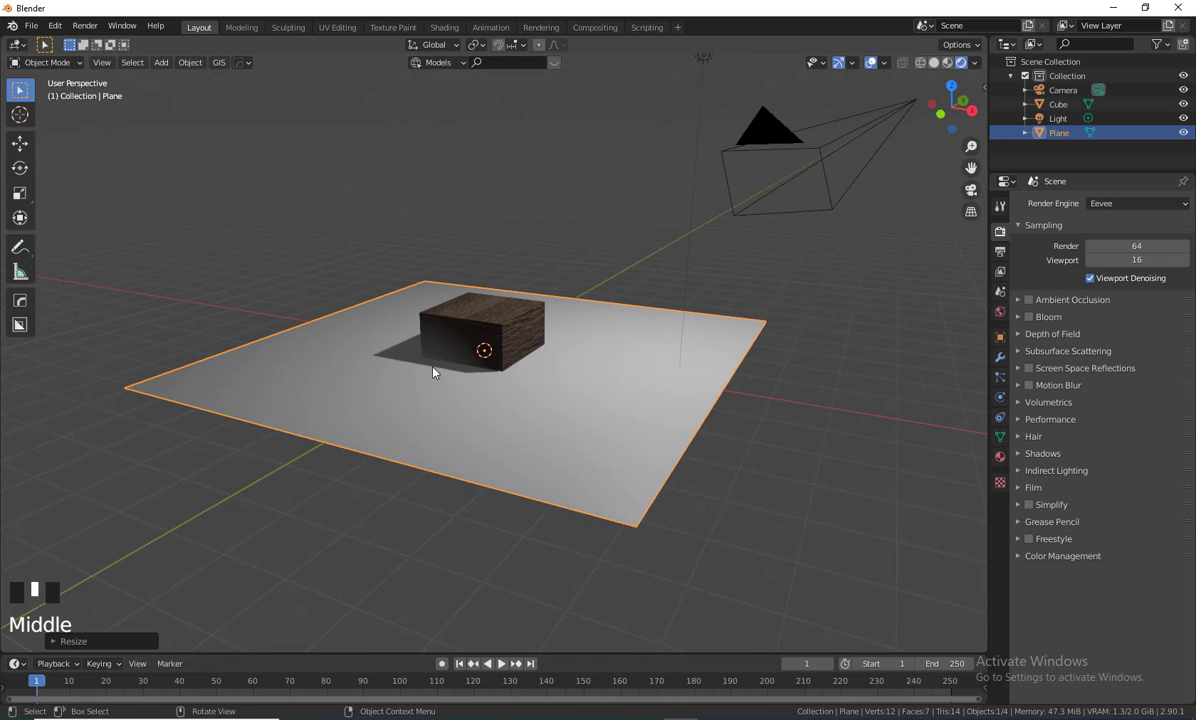
left_click(19, 143)
scroll(337, 318, "up", 2)
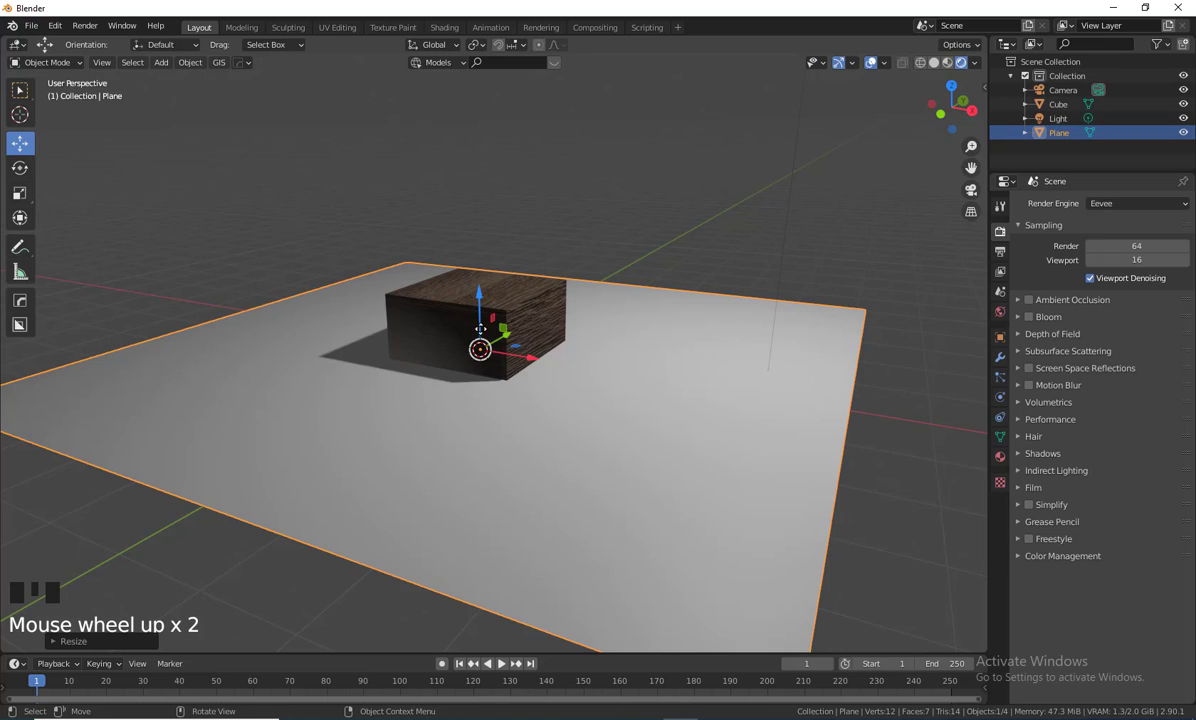
left_click_drag(480, 328, 506, 340)
middle_click_drag(286, 470, 459, 494)
scroll(519, 449, "down", 4)
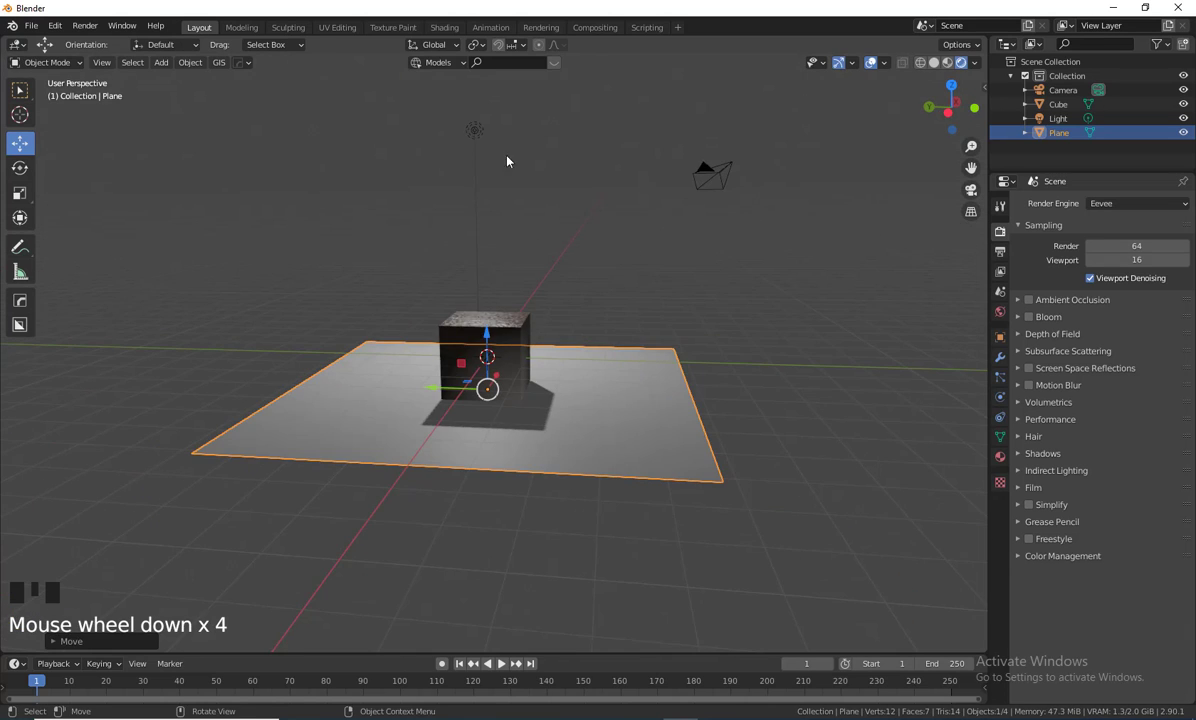
Reposition the light above and beside the cube so that the cube's shadow falls across the plane.
left_click(475, 130)
middle_click_drag(475, 248, 360, 213)
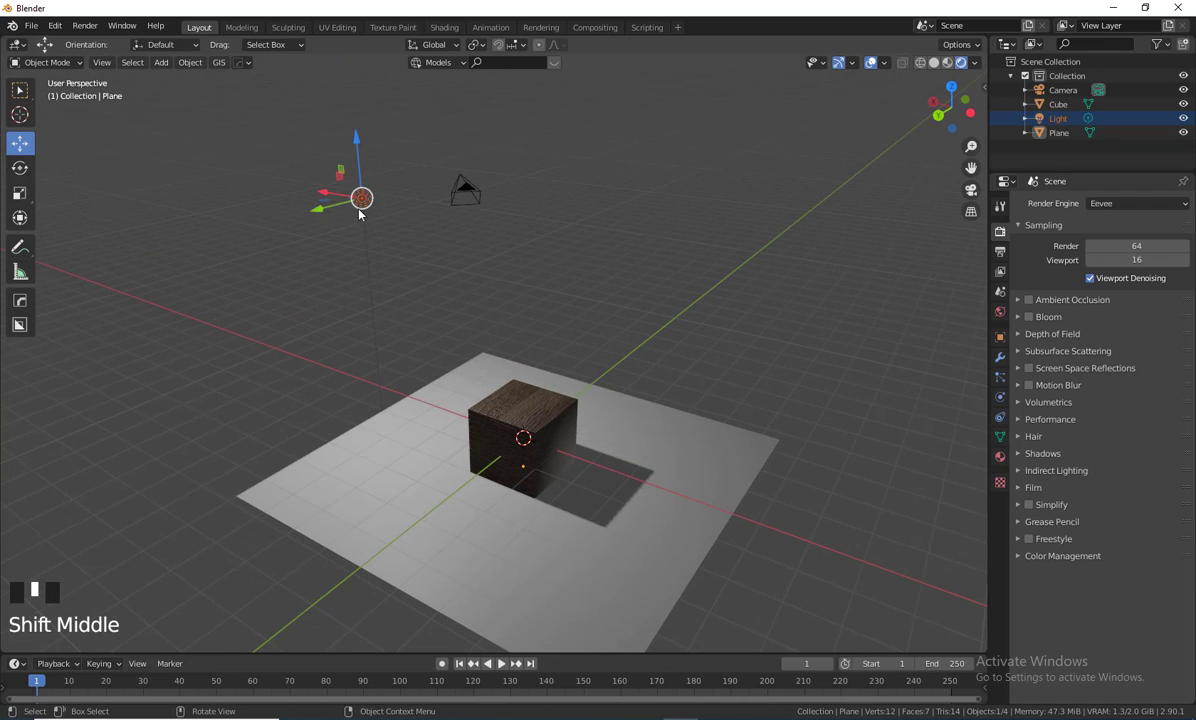
left_click_drag(366, 251, 578, 286)
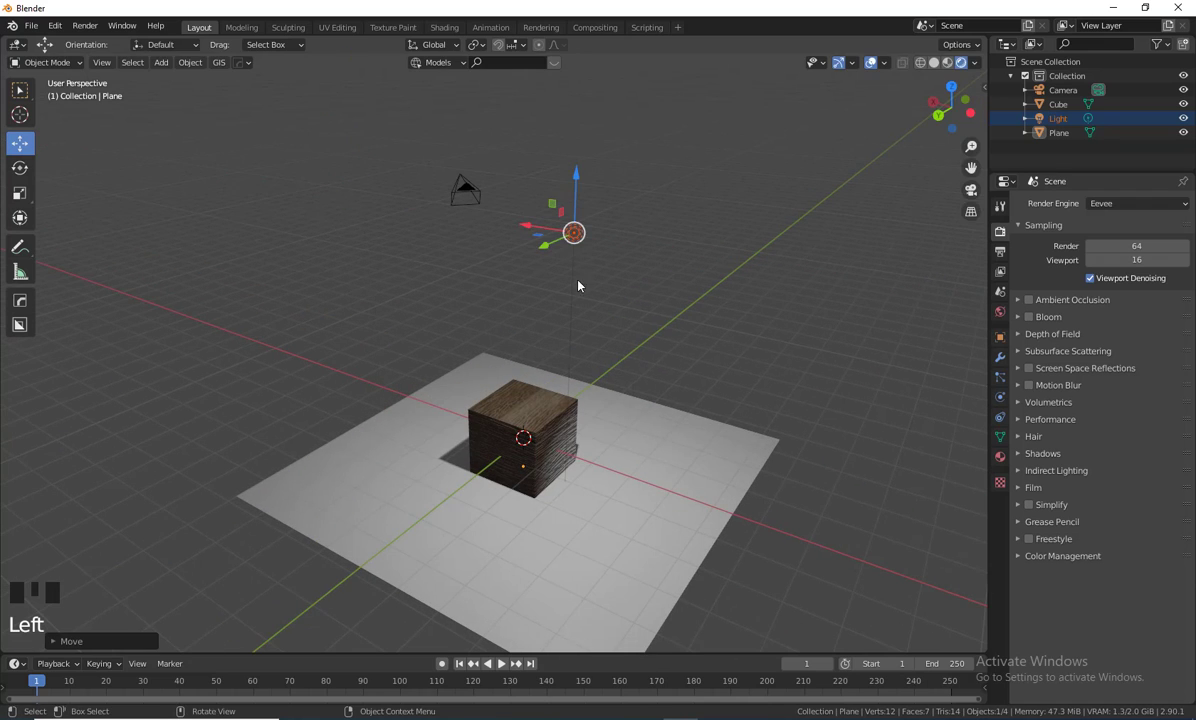
left_click_drag(574, 236, 604, 528)
left_click_drag(311, 318, 380, 340)
scroll(603, 392, "down", 1)
middle_click_drag(603, 392, 521, 385)
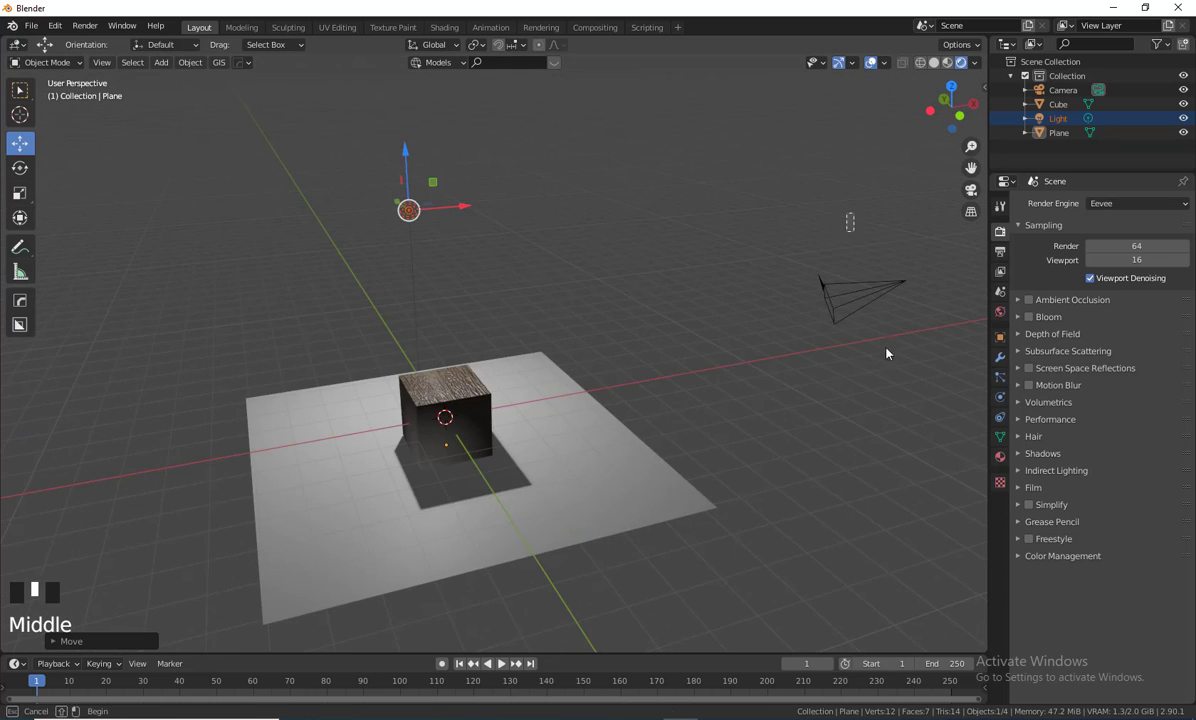
Select the camera and look at the scene through it.
left_click(872, 304)
scroll(906, 440, "down", 3)
middle_click_drag(908, 443, 781, 430)
middle_click_drag(477, 425, 745, 412)
key("KP_0")
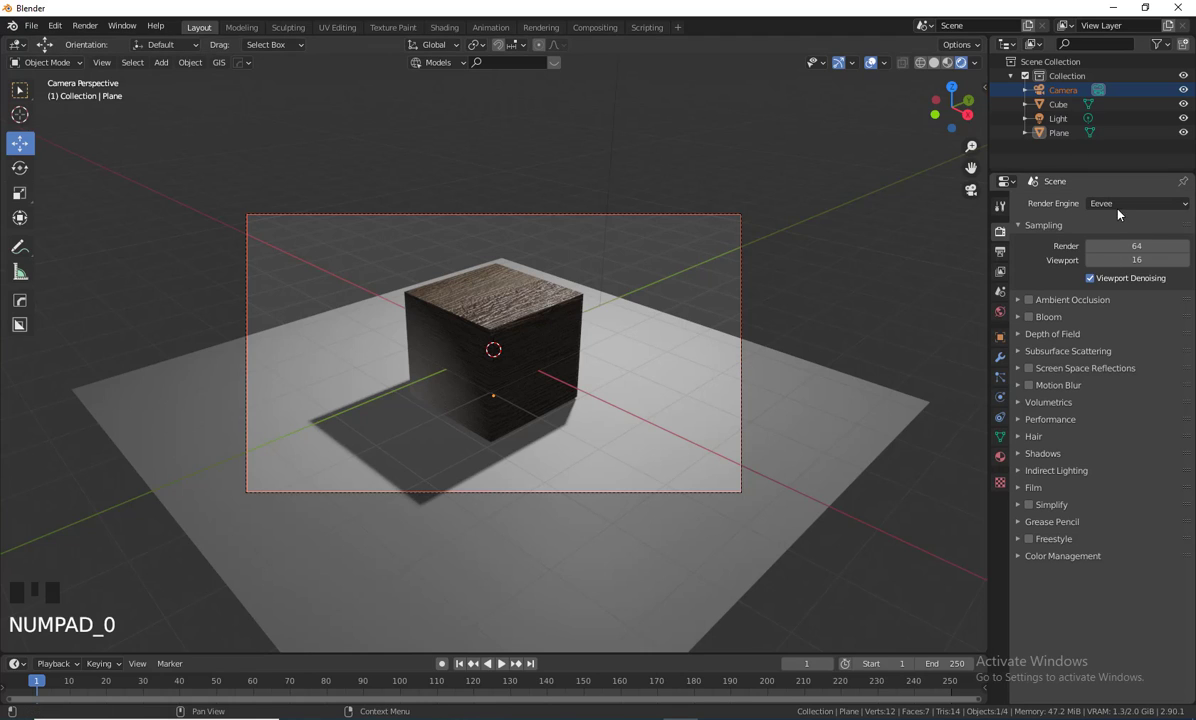
Enable Ambient Occlusion in the Eevee settings and inspect the cube and its shadow up close from other sides.
left_click(1052, 302)
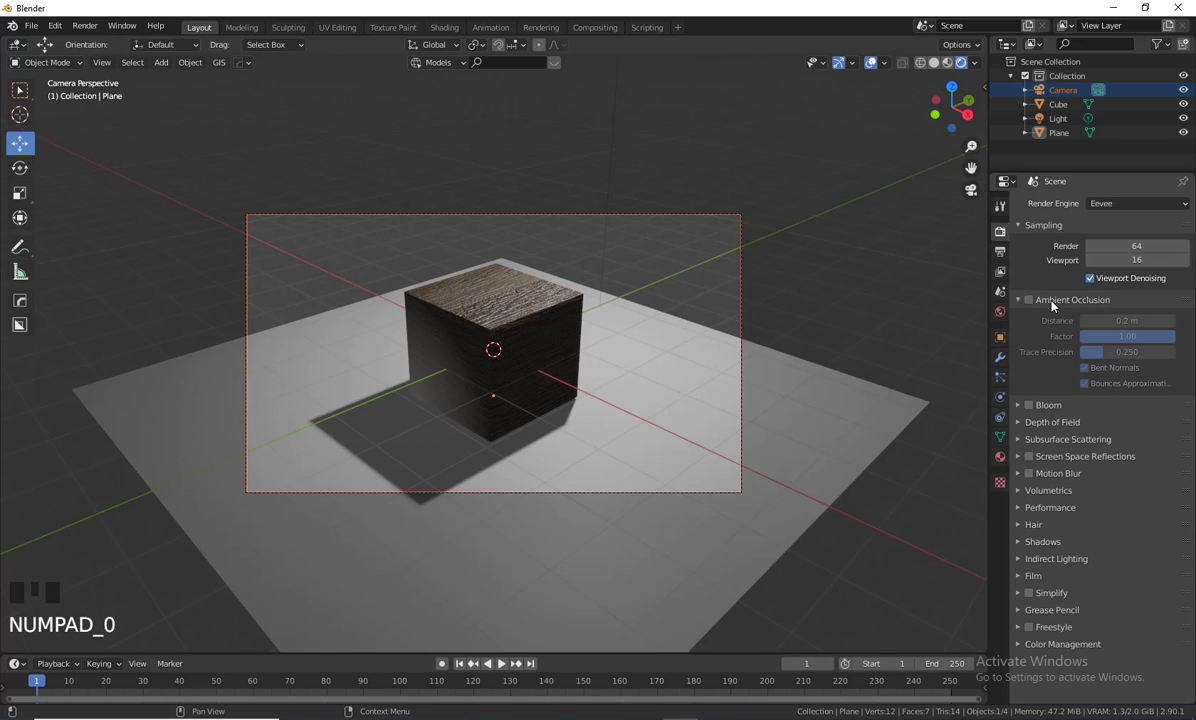
left_click(1030, 300)
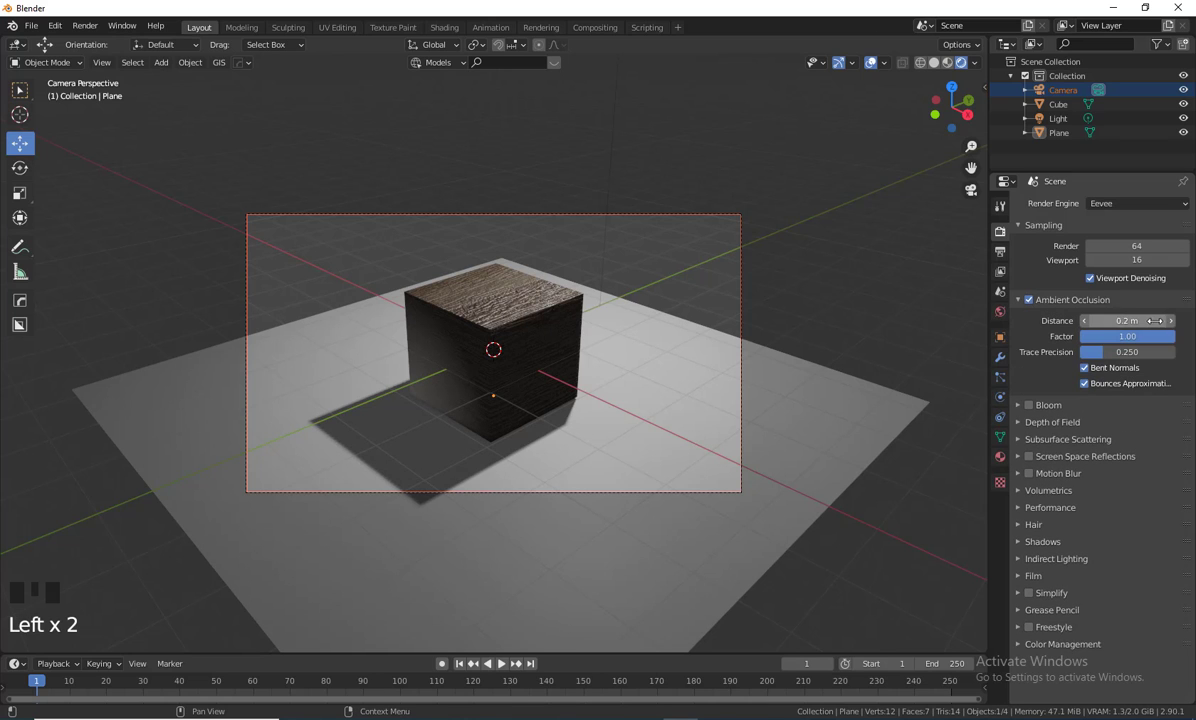
middle_click_drag(855, 372, 699, 427)
scroll(648, 393, "up", 2)
middle_click_drag(648, 393, 523, 473, "shift")
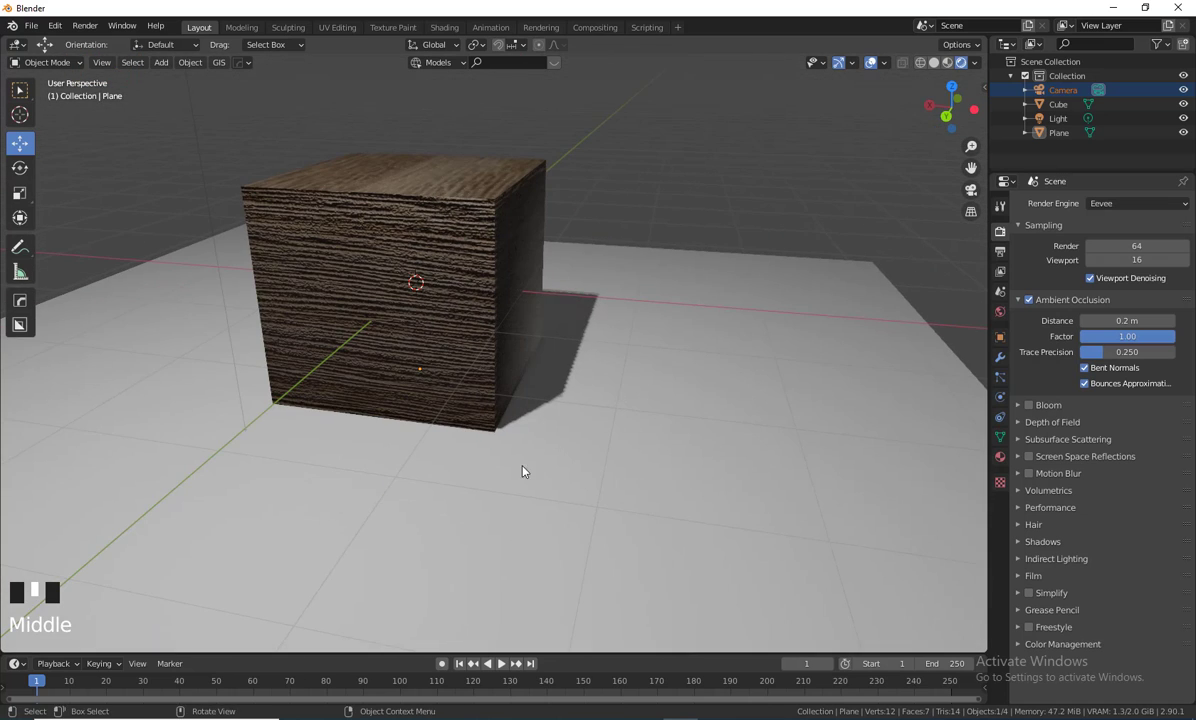
middle_click_drag(622, 431, 700, 420)
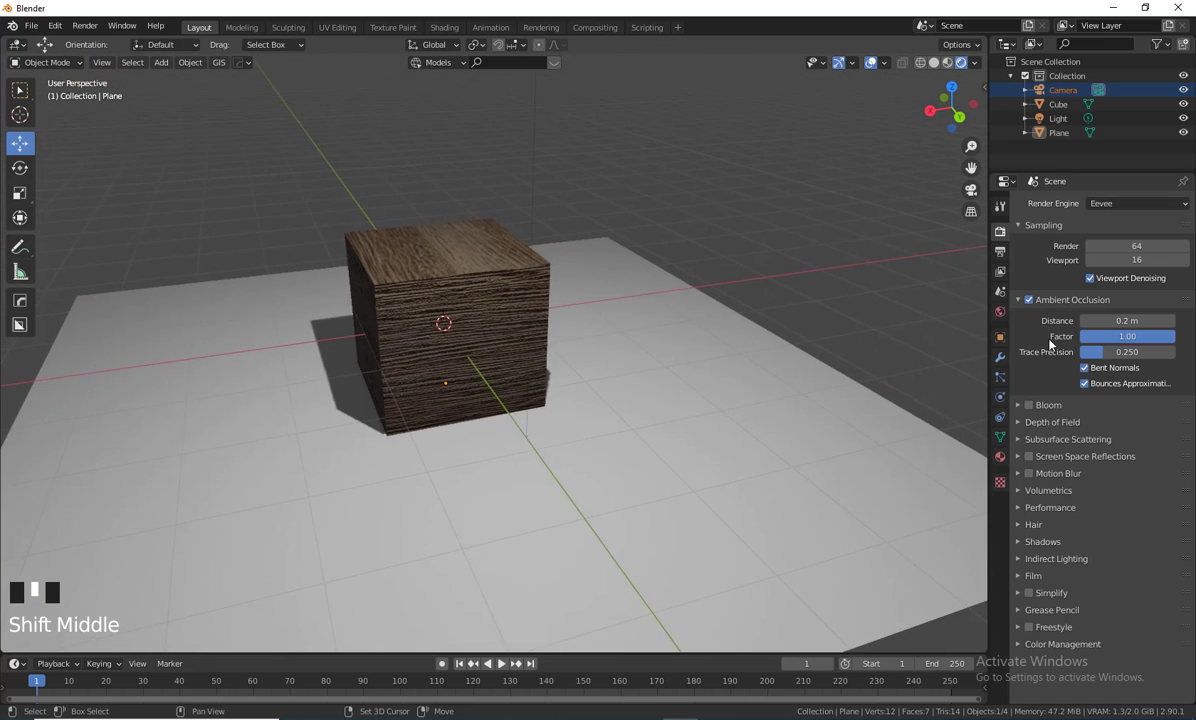
Compare the cube and floor shadows by rendering the viewport in Cycles, and switch back to Eevee.
left_click(1110, 203)
left_click(1103, 250)
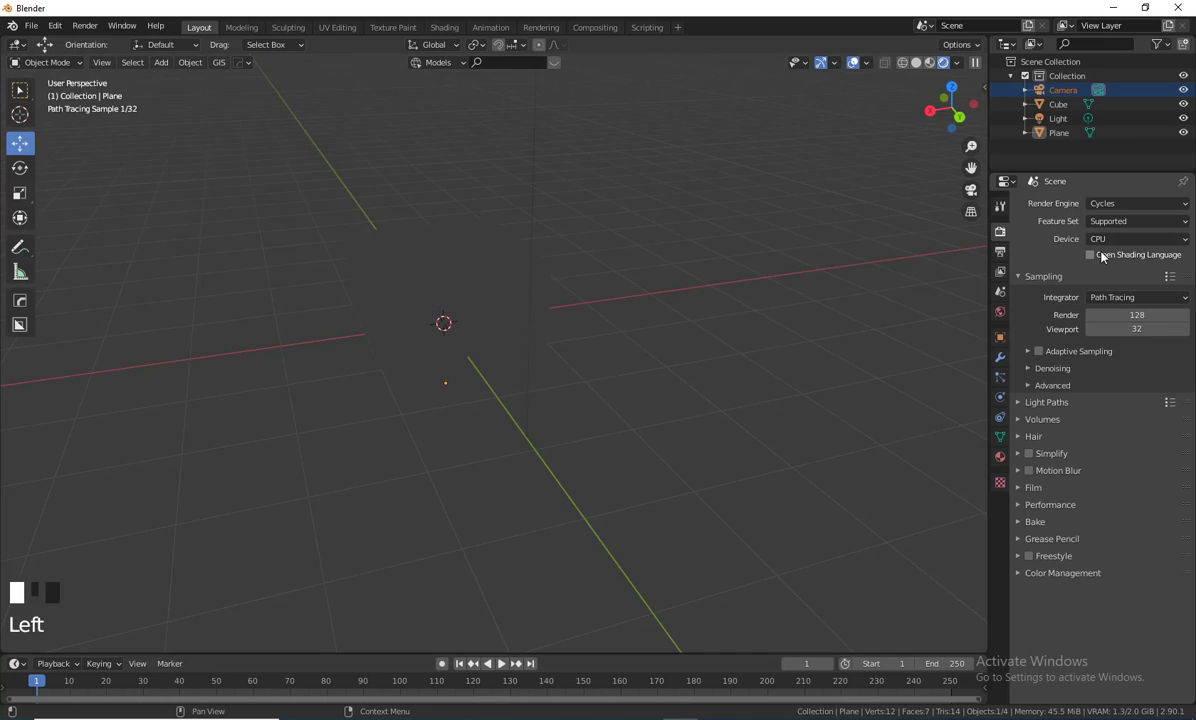
middle_click_drag(476, 465, 573, 398)
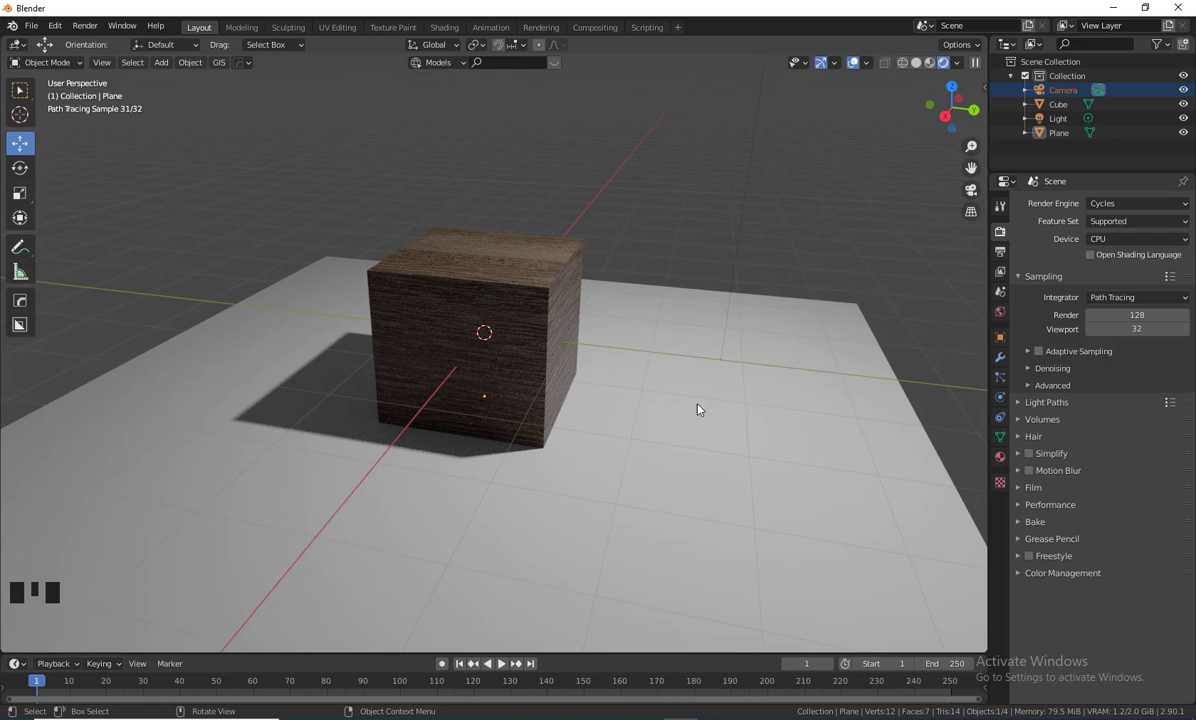
middle_click_drag(697, 409, 620, 370)
left_click(1158, 205)
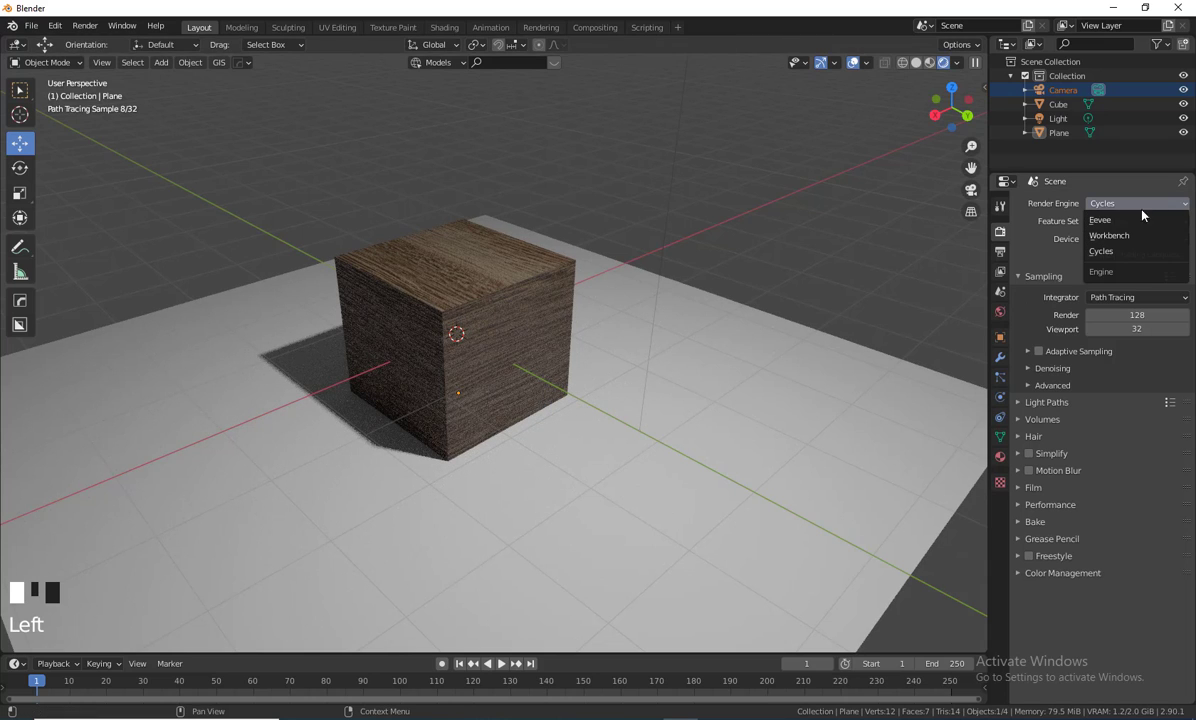
left_click(1121, 230)
middle_click_drag(666, 422, 721, 419)
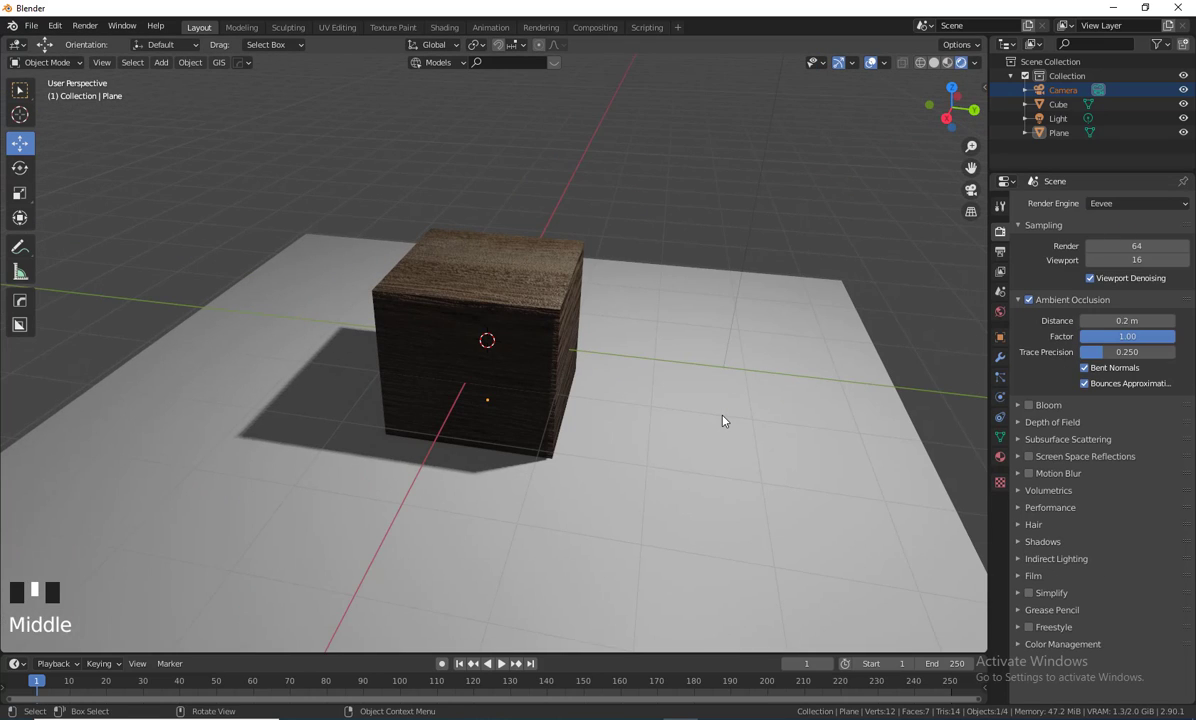